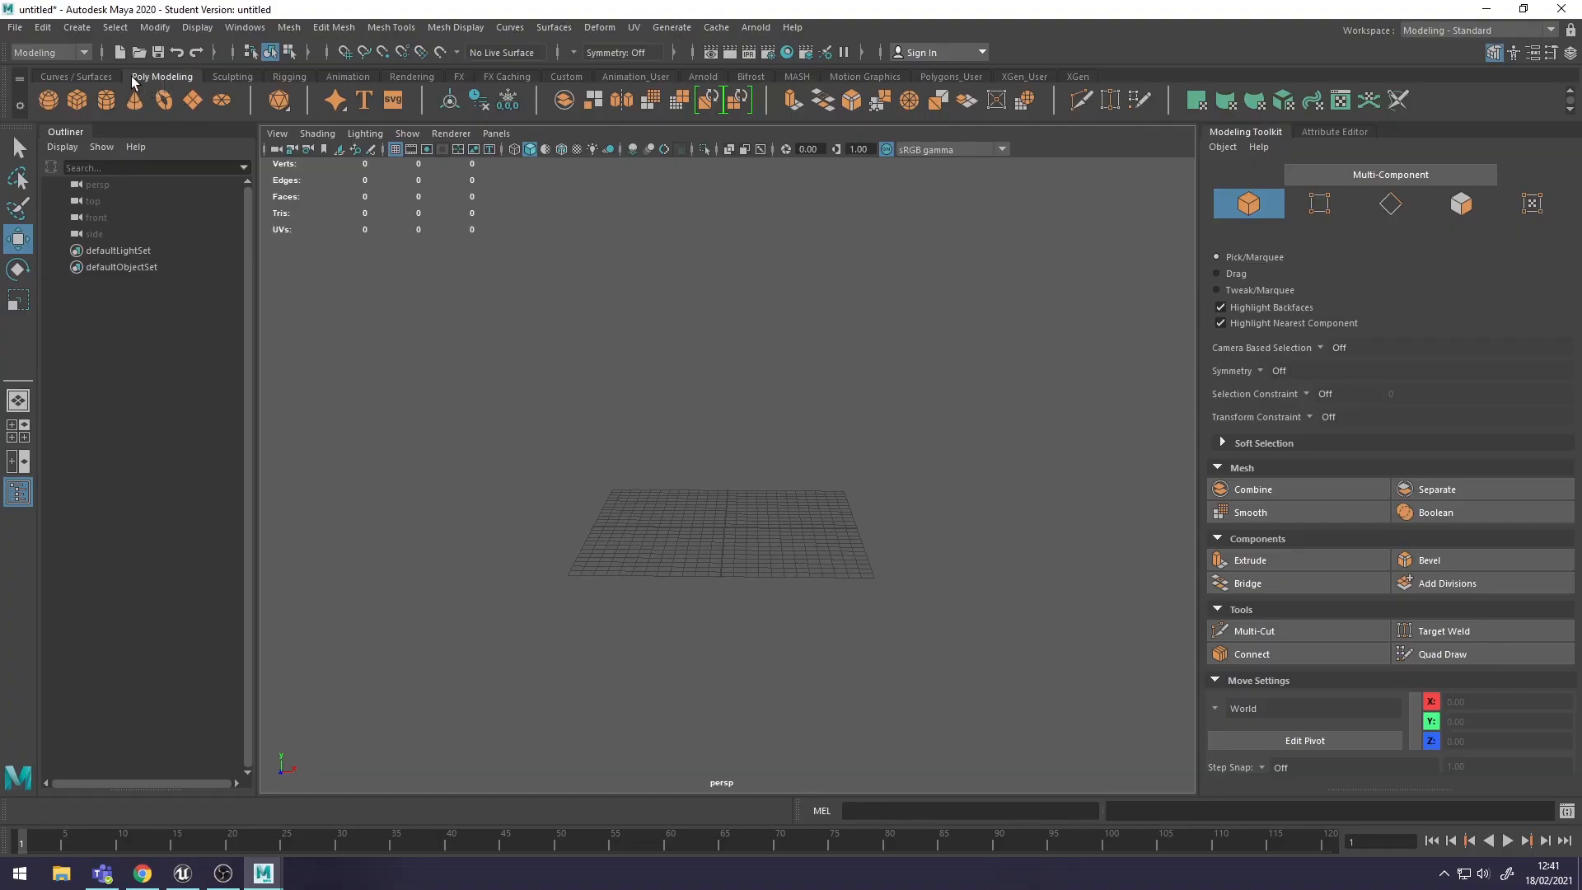
- Create a polygon cube and scale it into a flat square slab, about 23.88 in X and Z and 0.78 in Y
click(77, 99)
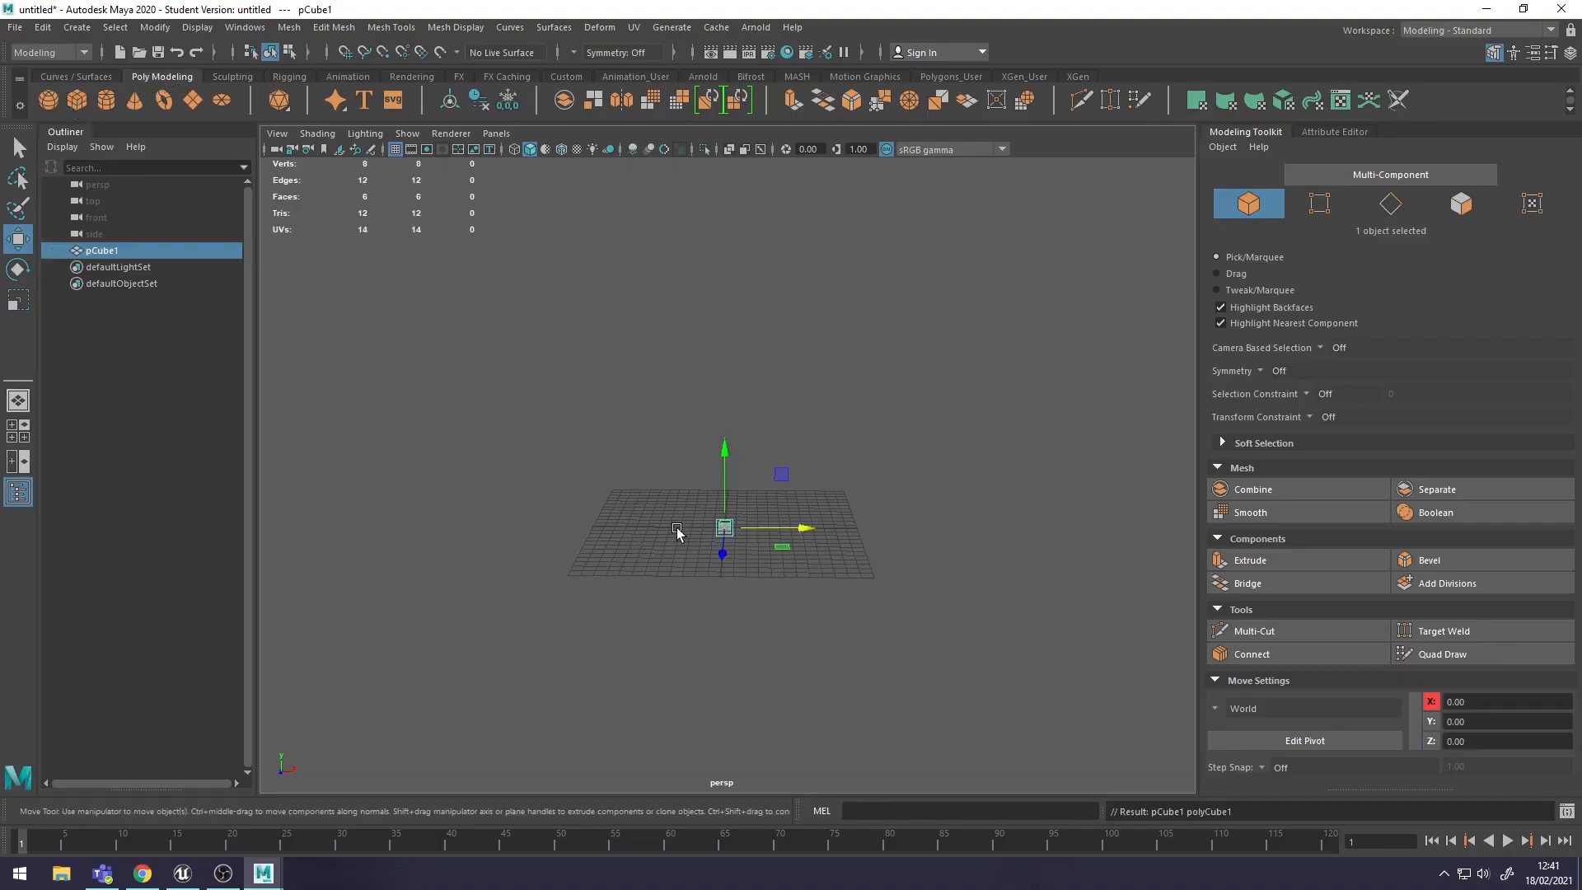
alt+drag(775, 551, 775, 567)
scroll(775, 567, up, 5)
alt+middle_drag(768, 574, 805, 511)
alt+drag(805, 523, 801, 567)
scroll(786, 483, down, 3)
alt+middle_drag(797, 474, 802, 499)
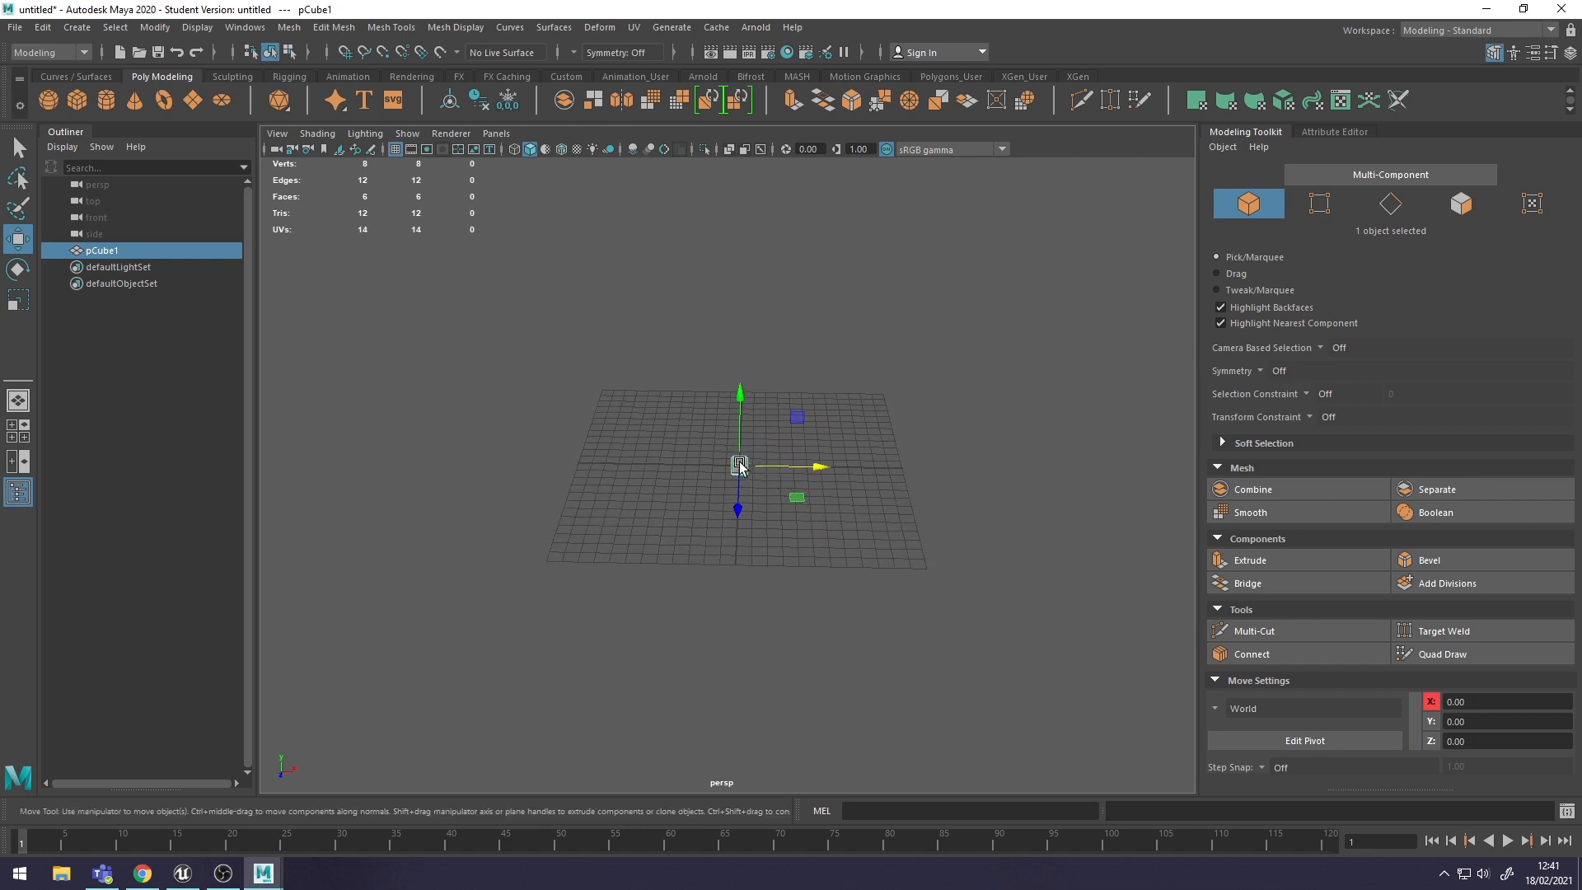
key(r)
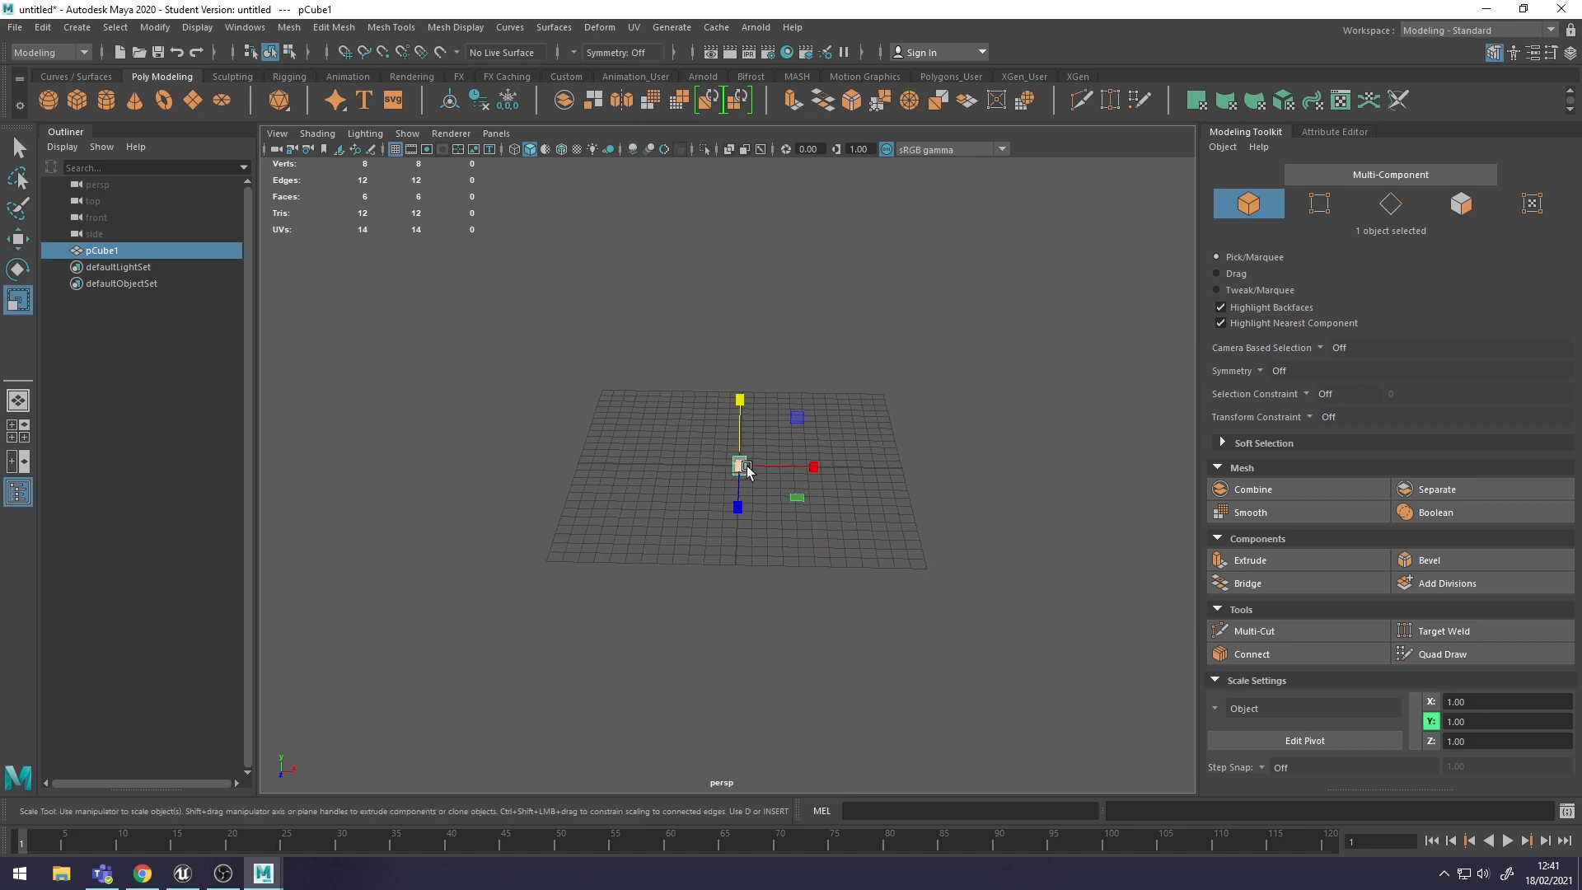
drag(741, 469, 849, 453)
drag(747, 467, 932, 516)
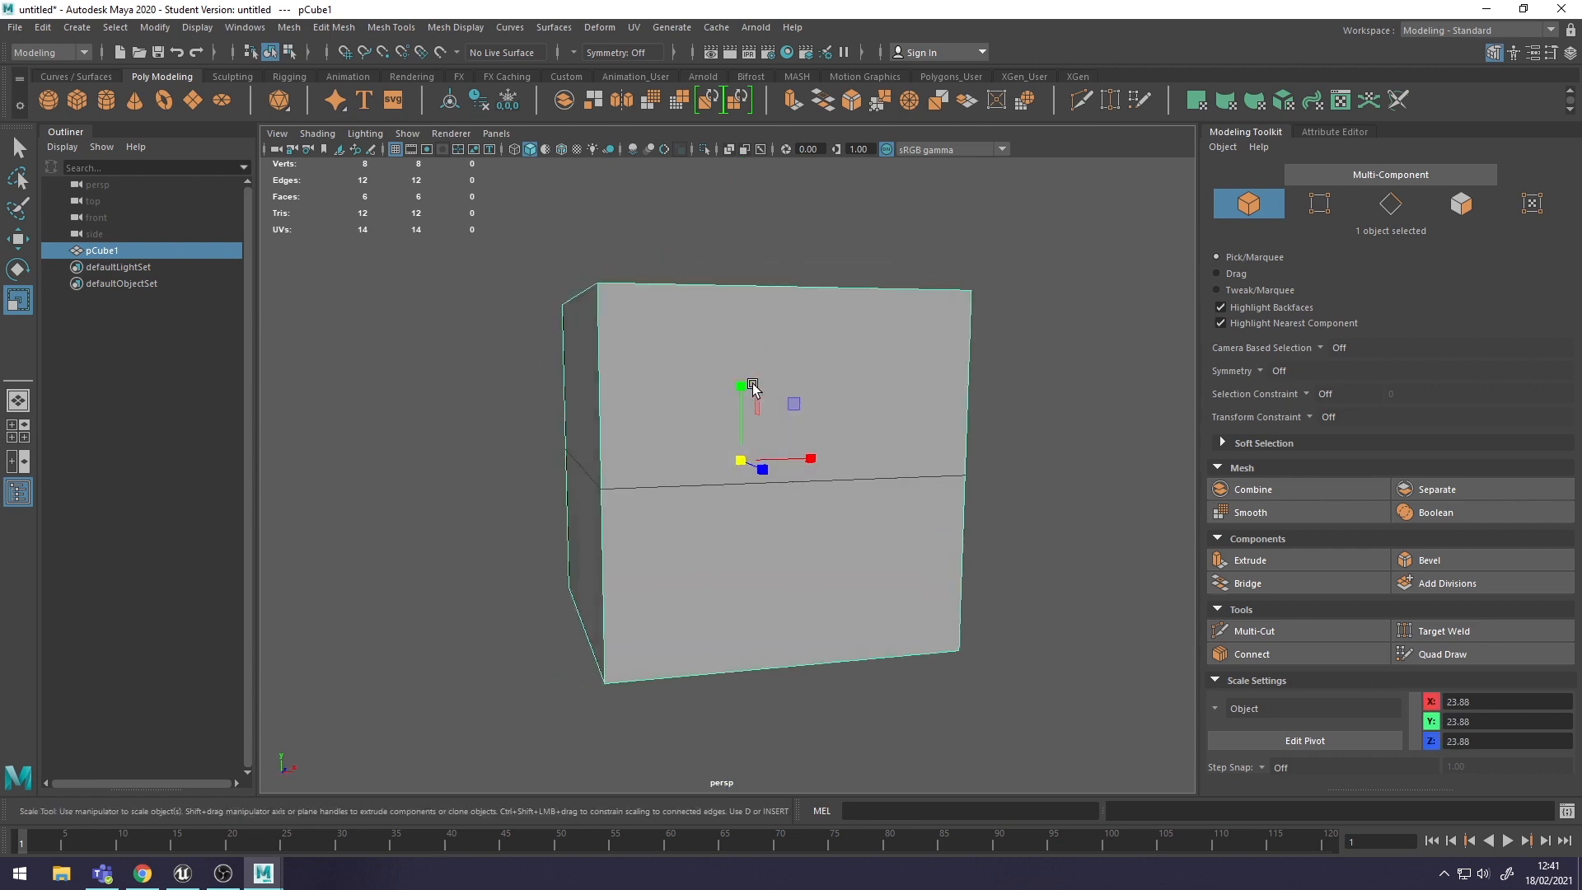
drag(745, 381, 904, 517)
alt+drag(871, 459, 992, 445)
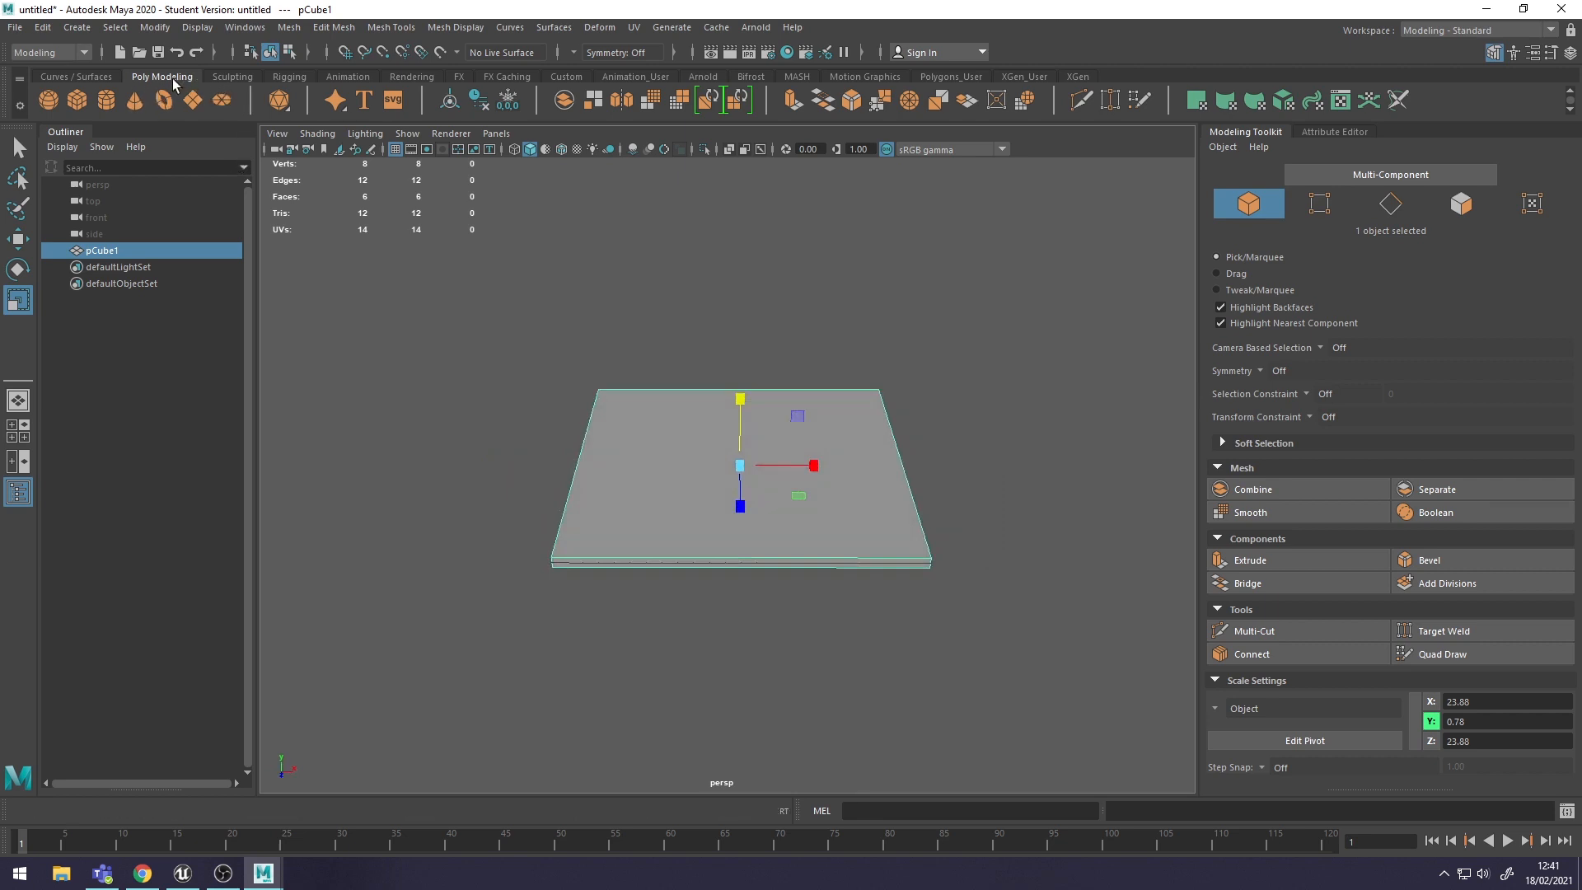
- Create a polygon cone and move it near the slab's back corner, at X -9 and Z -9
click(134, 101)
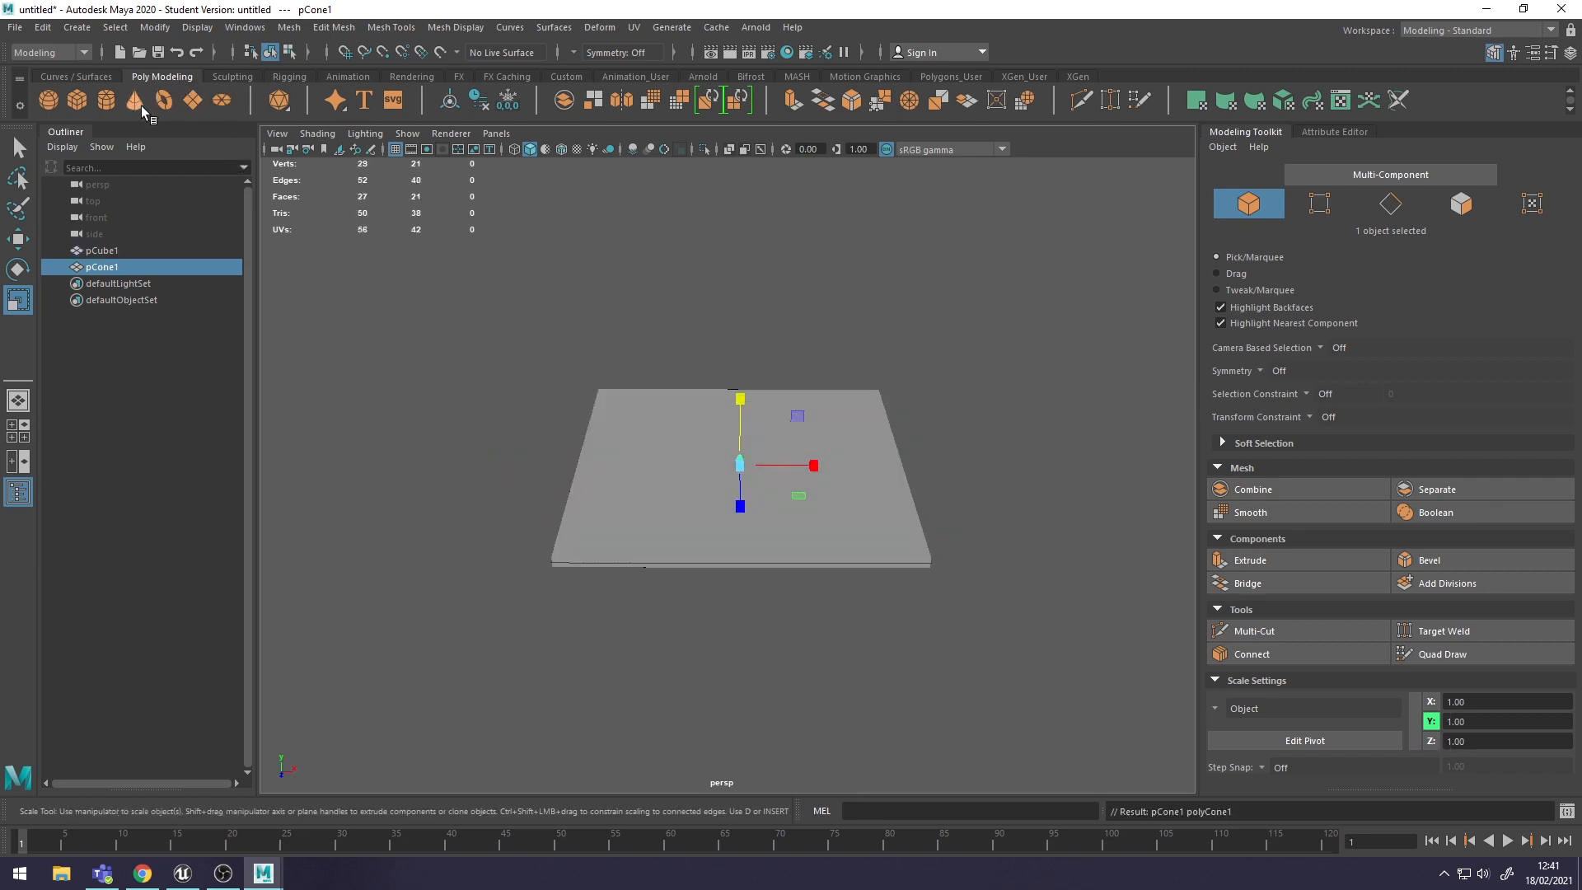
mouse_move(861, 492)
alt+mouse_down()
mouse_move(753, 487)
mouse_move(798, 470)
mouse_move(846, 485)
alt+mouse_up()
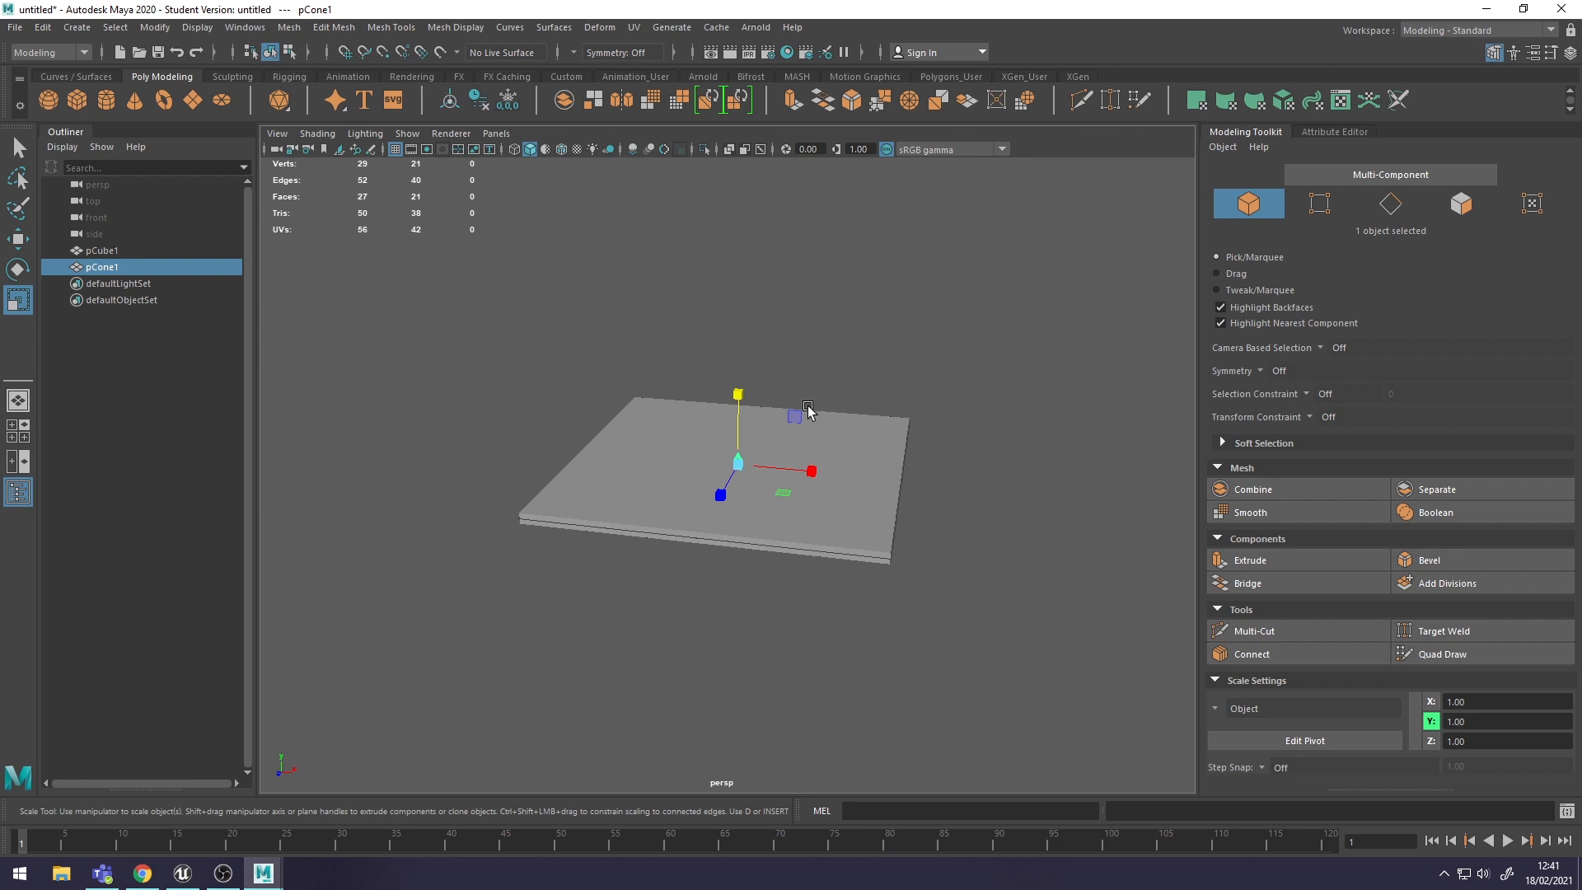
key(space)
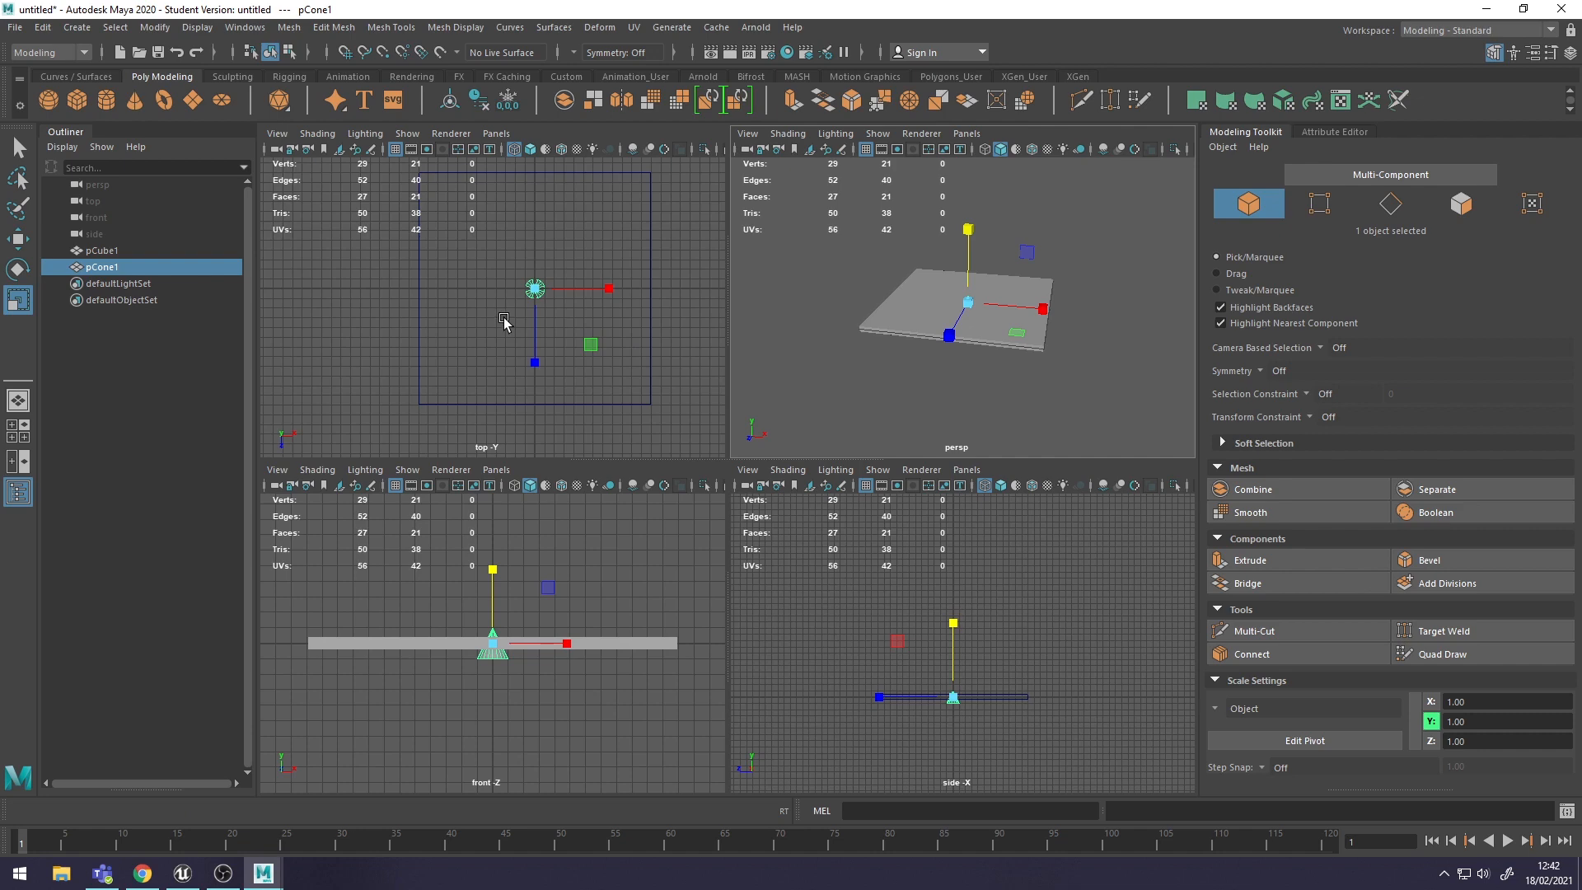
key(space)
alt+middle_drag(883, 431, 891, 516)
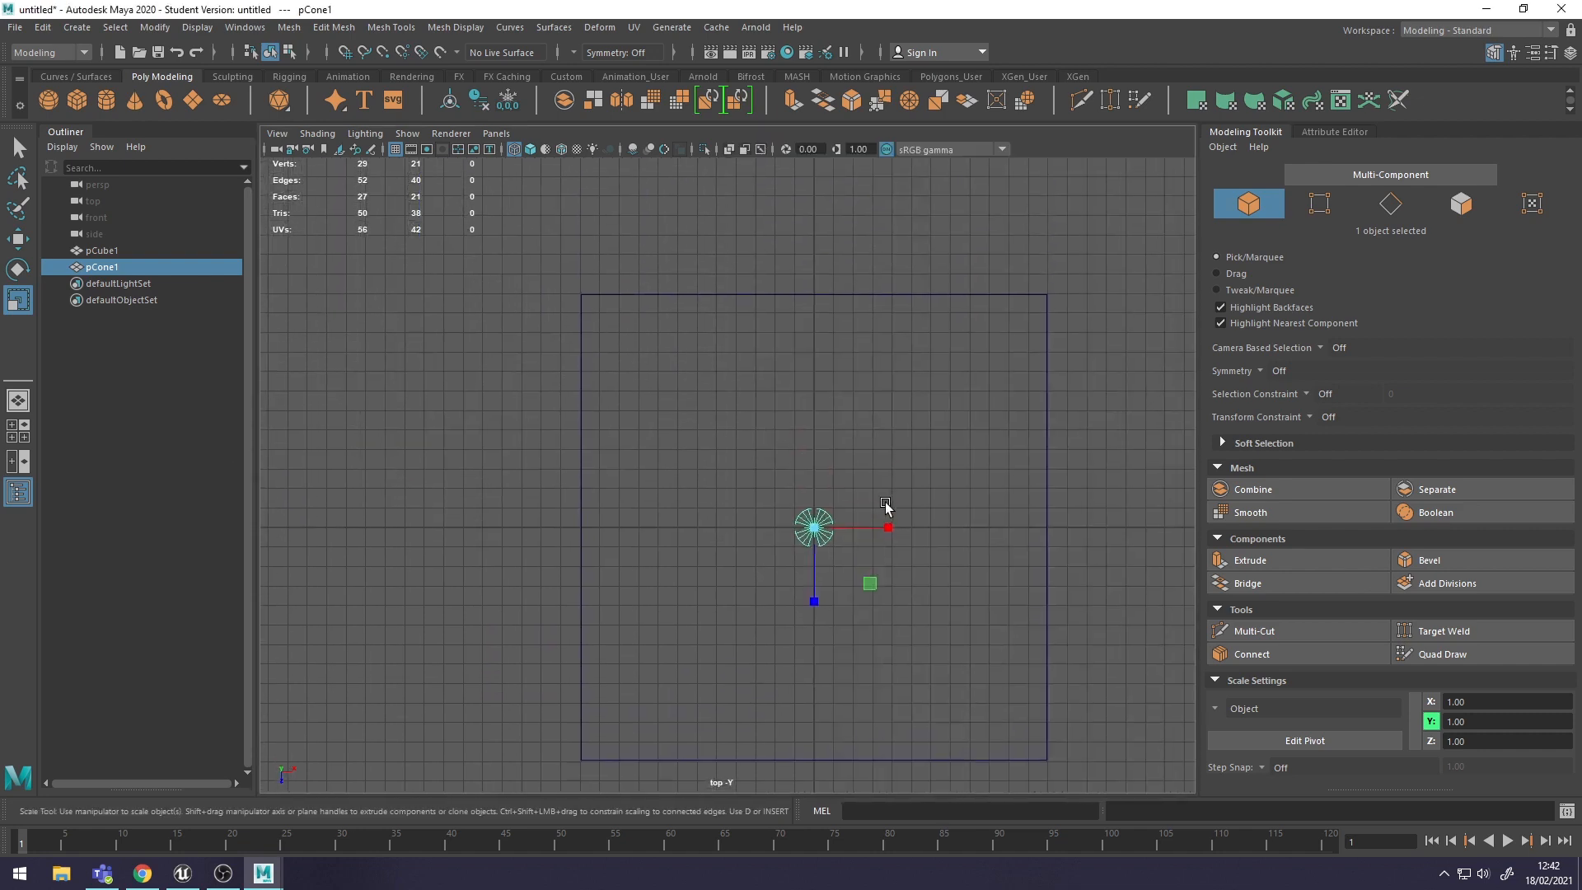
key(w)
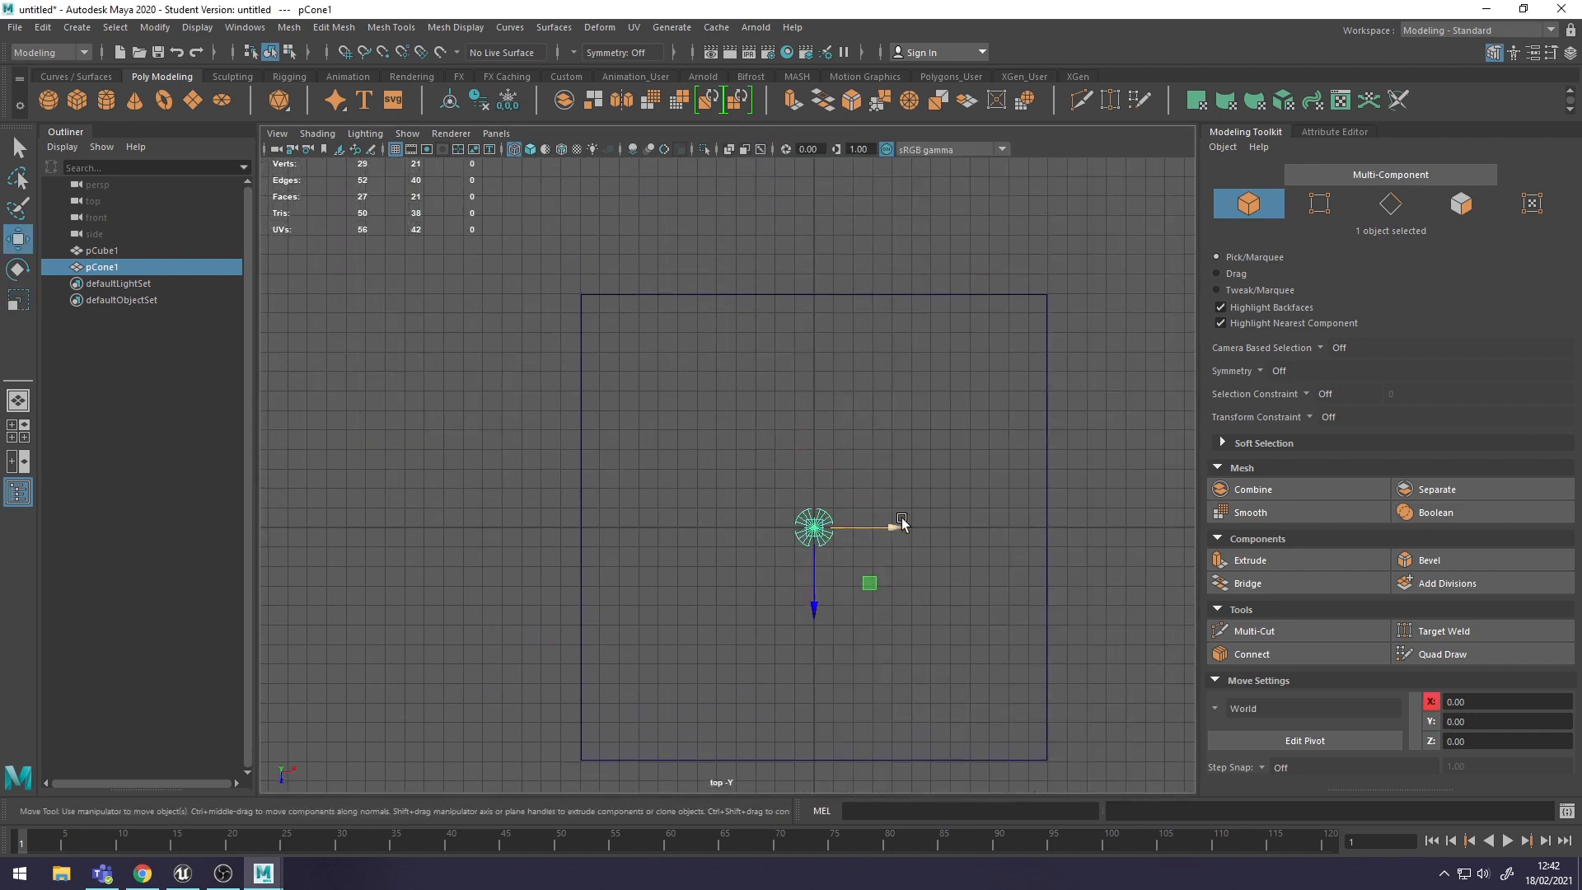
drag(898, 534, 723, 539)
drag(637, 608, 639, 435)
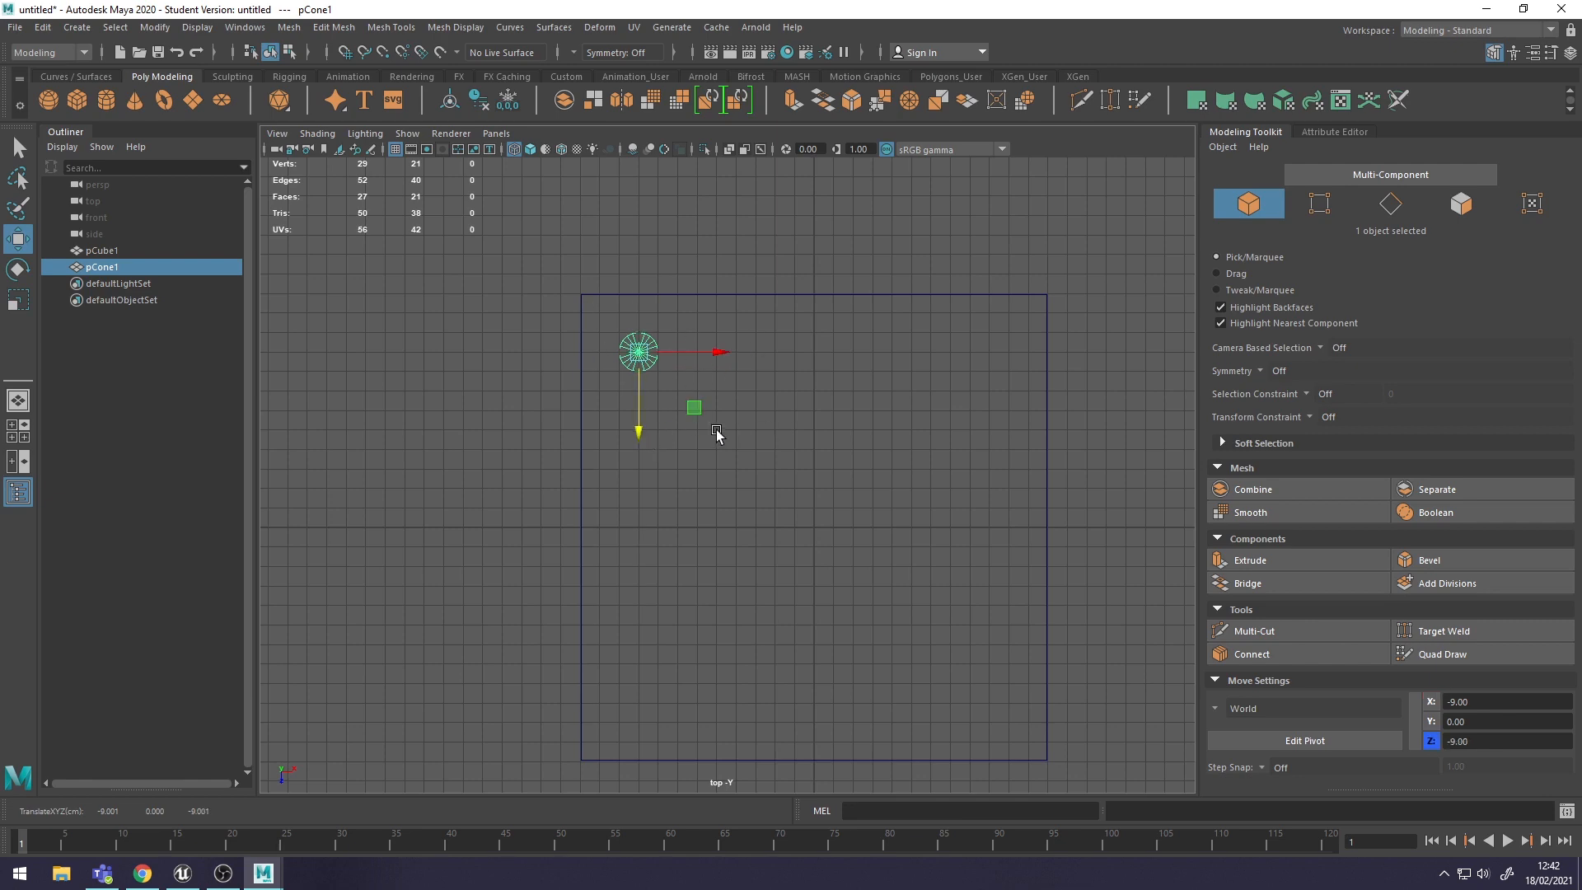
- Stretch the cone vertically into a tall thin spike, with a Y scale of about 16.18
key(space)
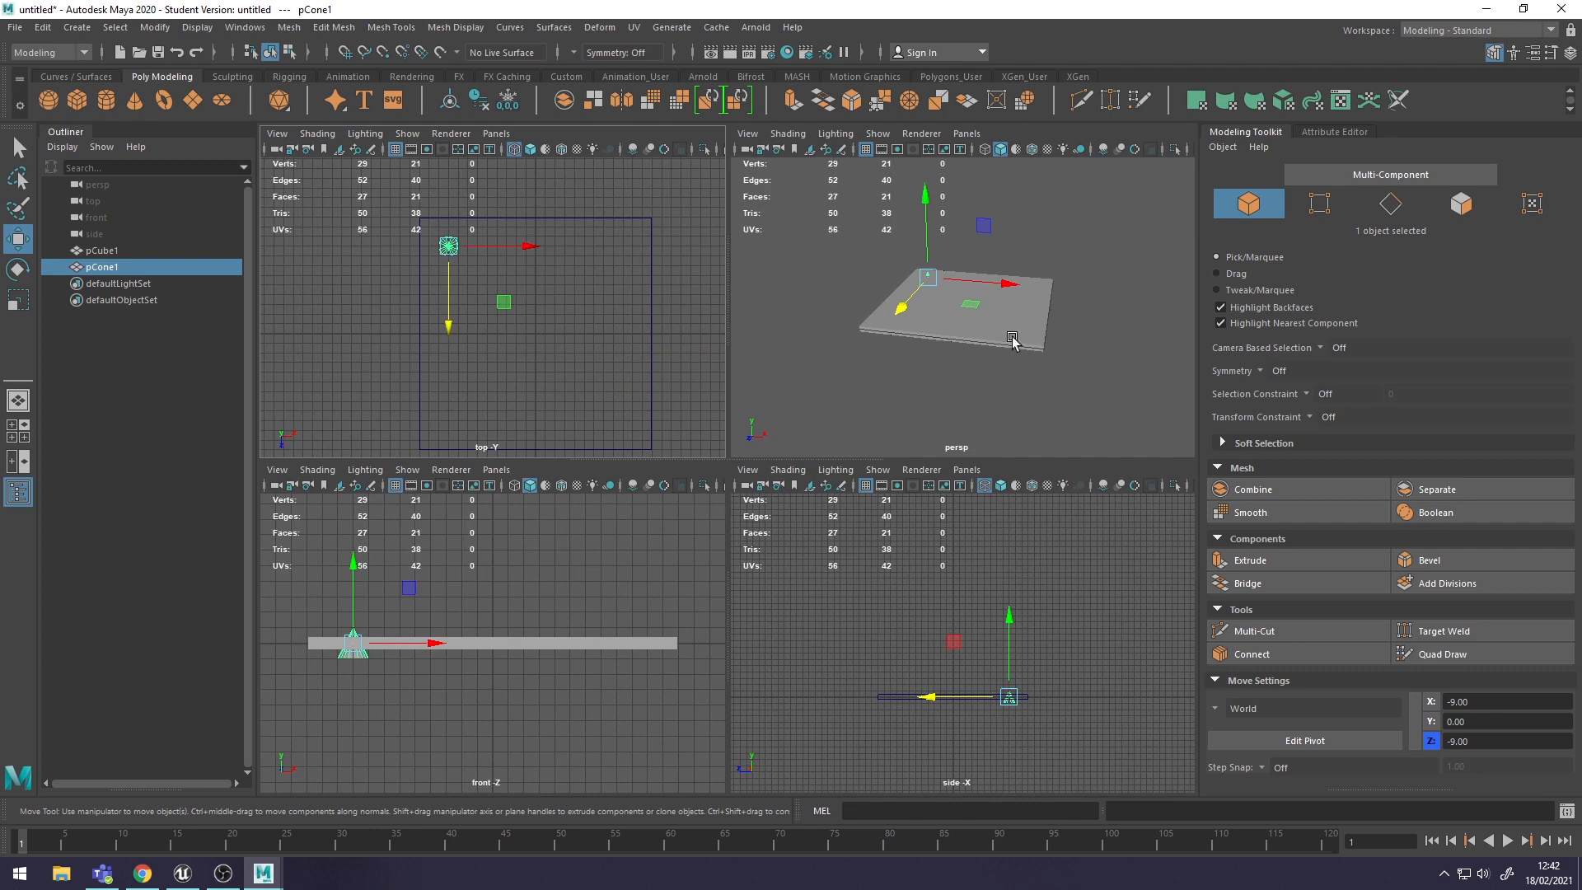
key(space)
alt+drag(1014, 342, 816, 445)
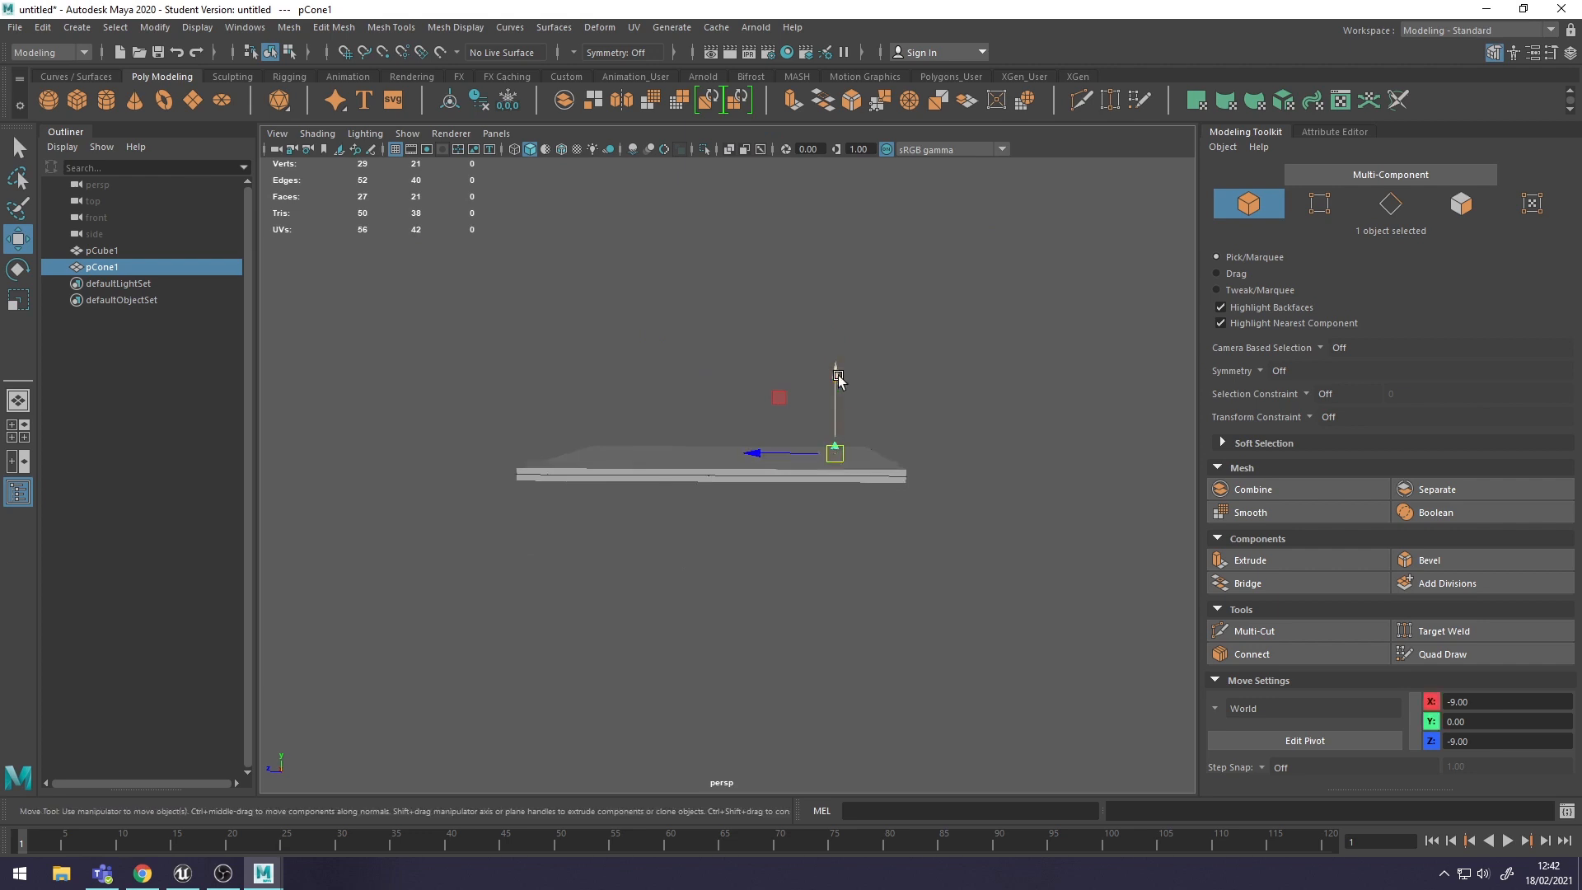
key(r)
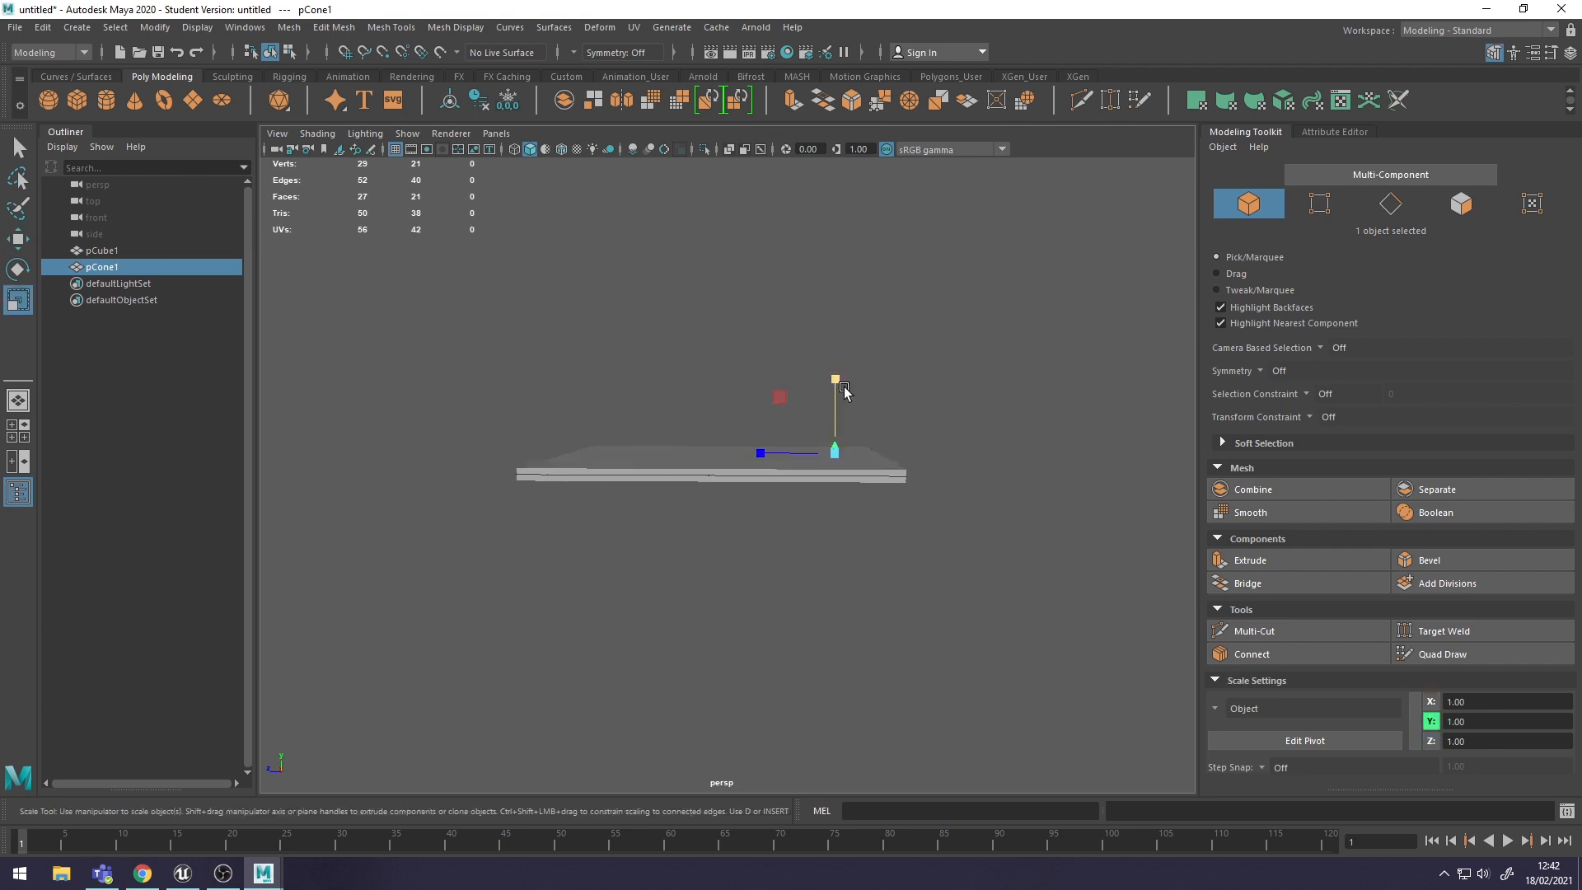
drag(843, 381, 833, 298)
drag(835, 385, 842, 247)
drag(837, 377, 836, 360)
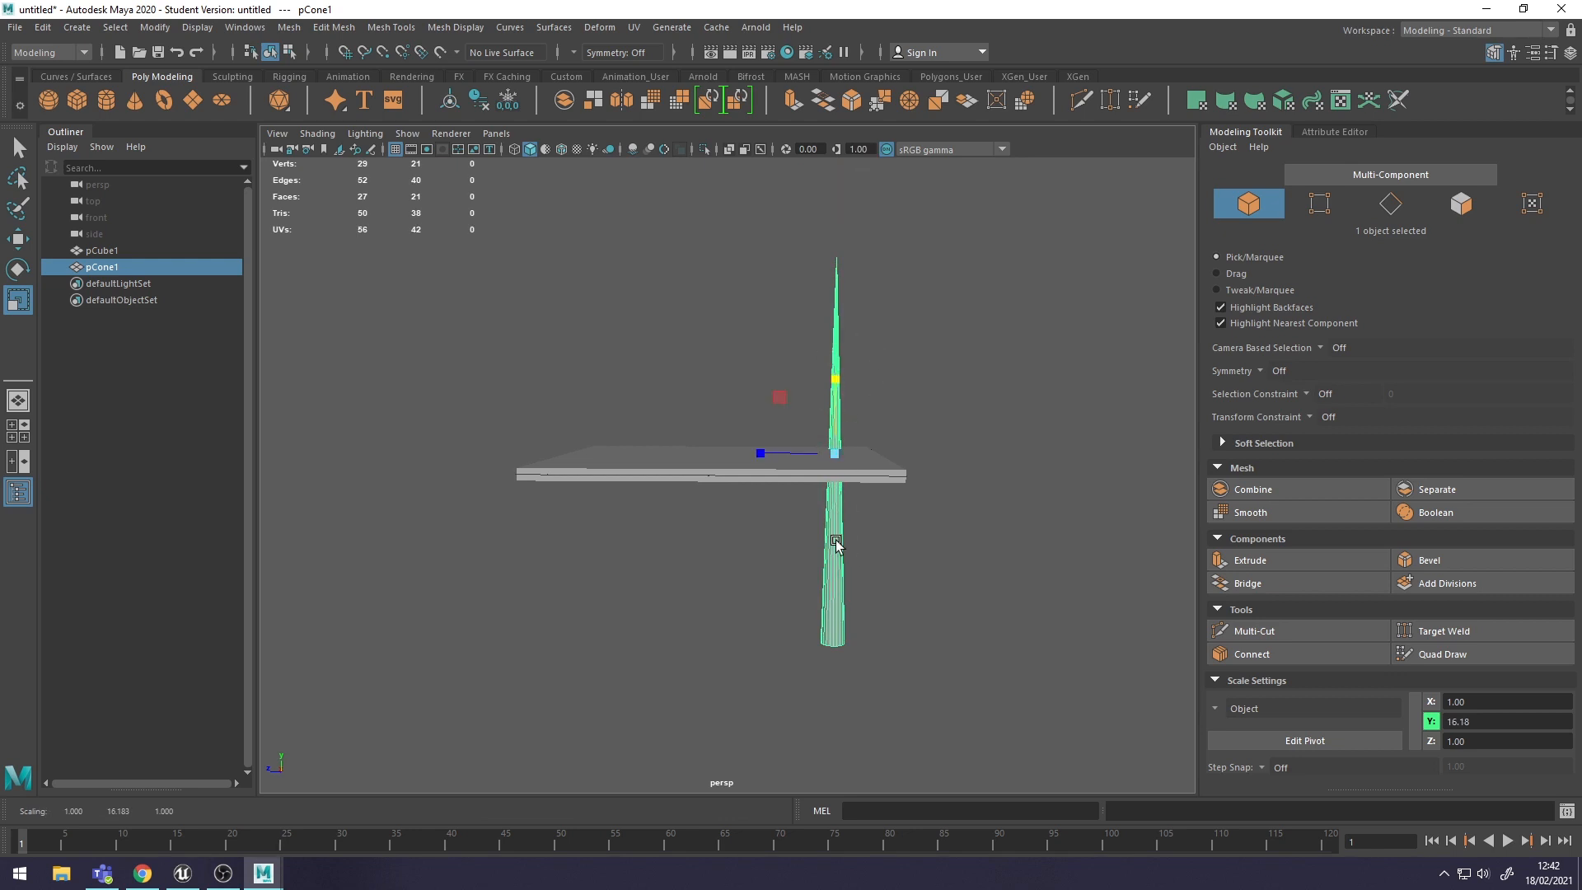
- Raise the spike to about Y 16.15 so its base rests on the slab
alt+drag(993, 583, 846, 540)
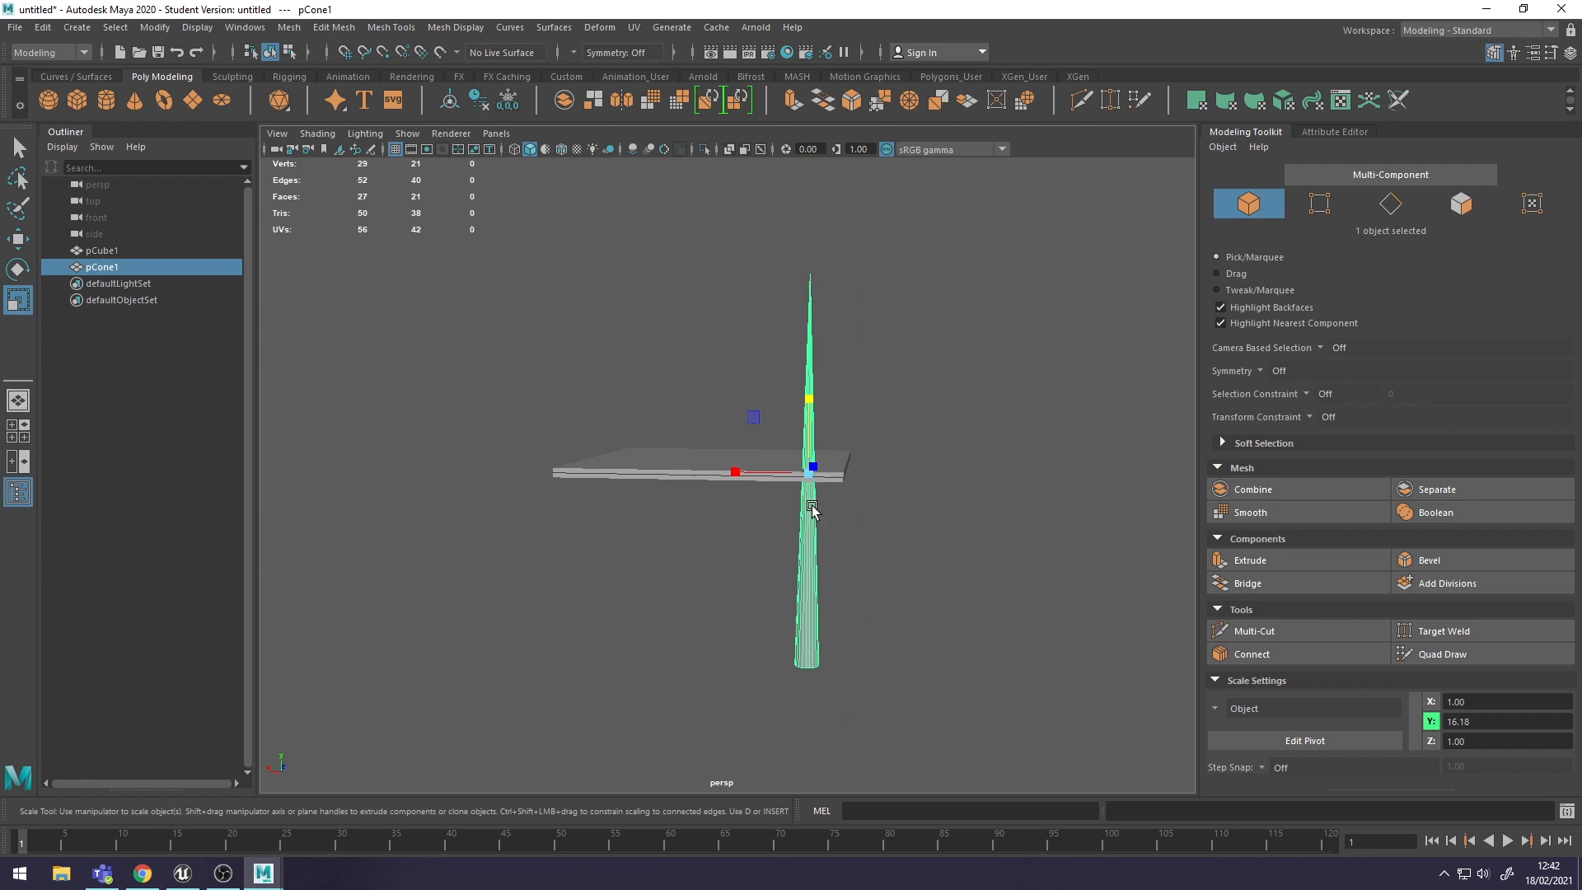
key(space)
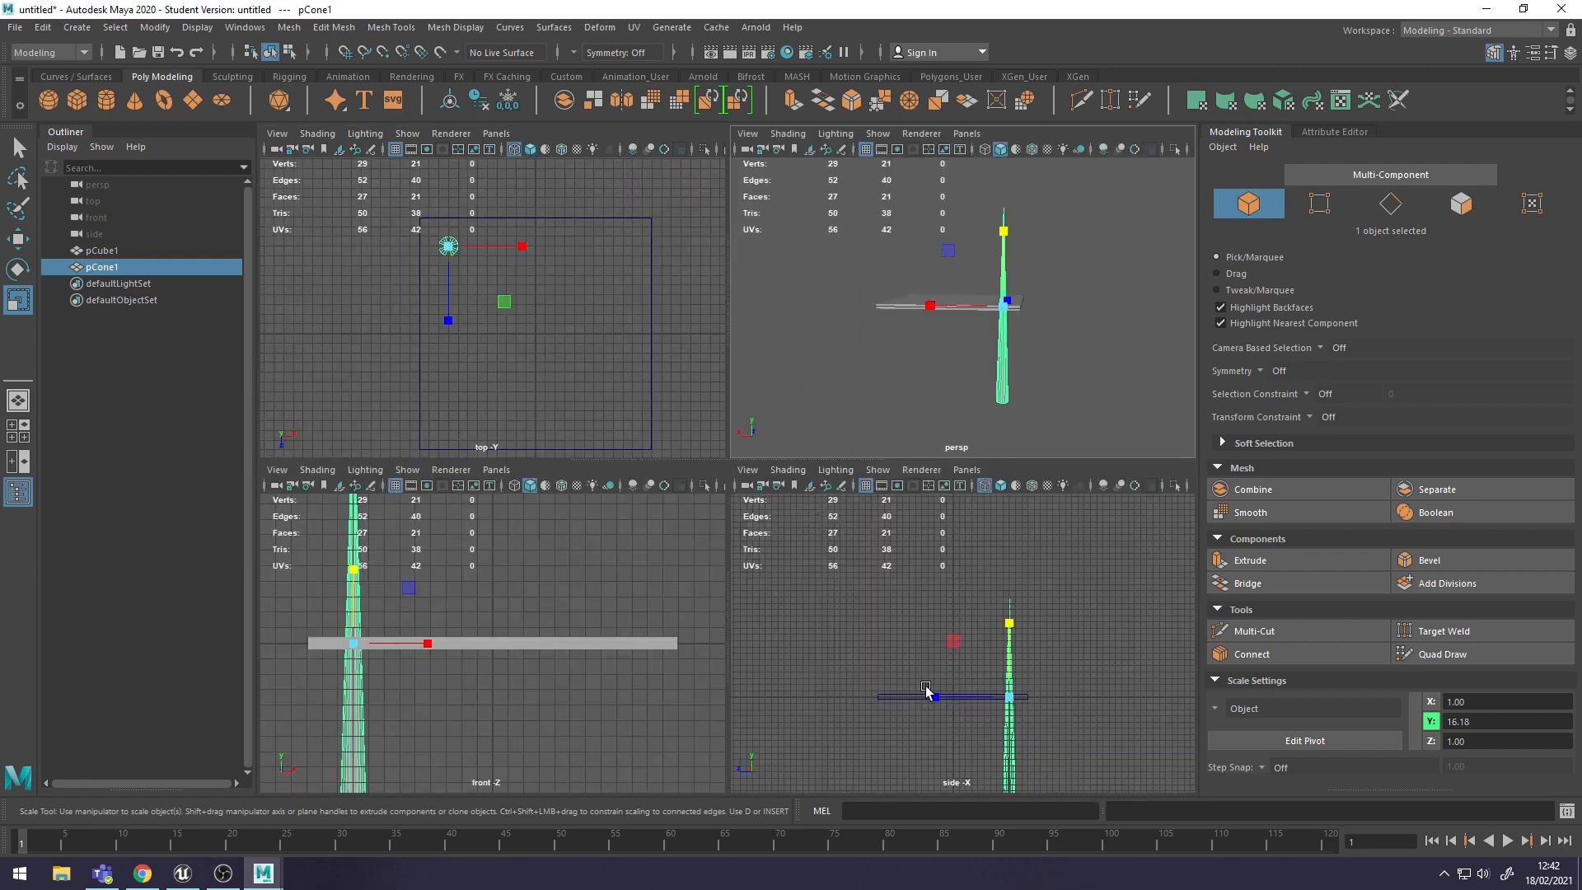
key(space)
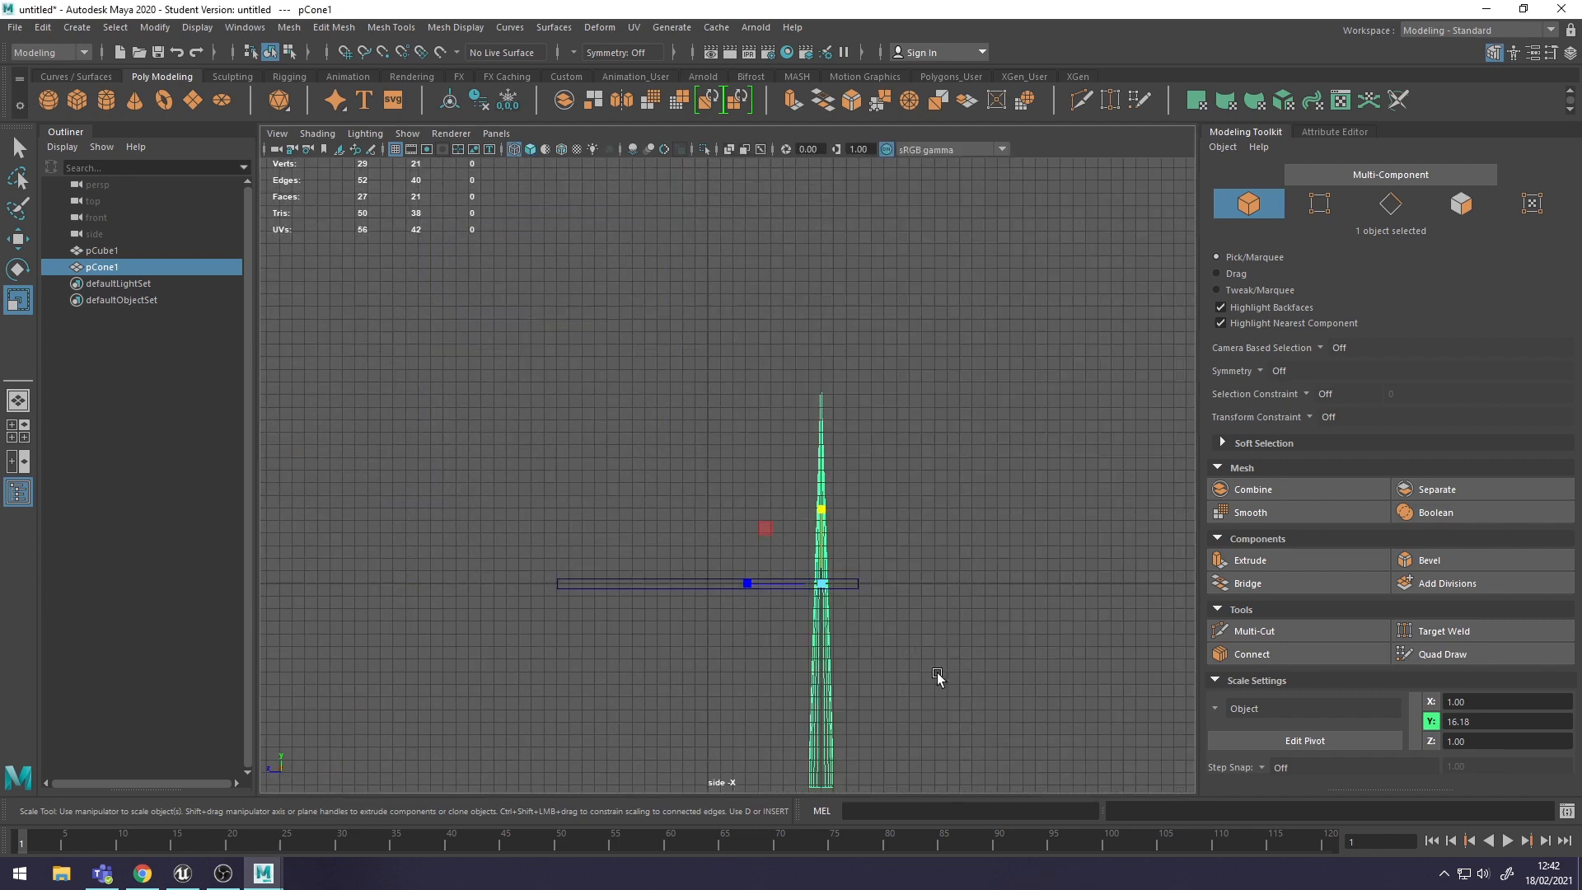
alt+middle_drag(858, 603, 858, 435)
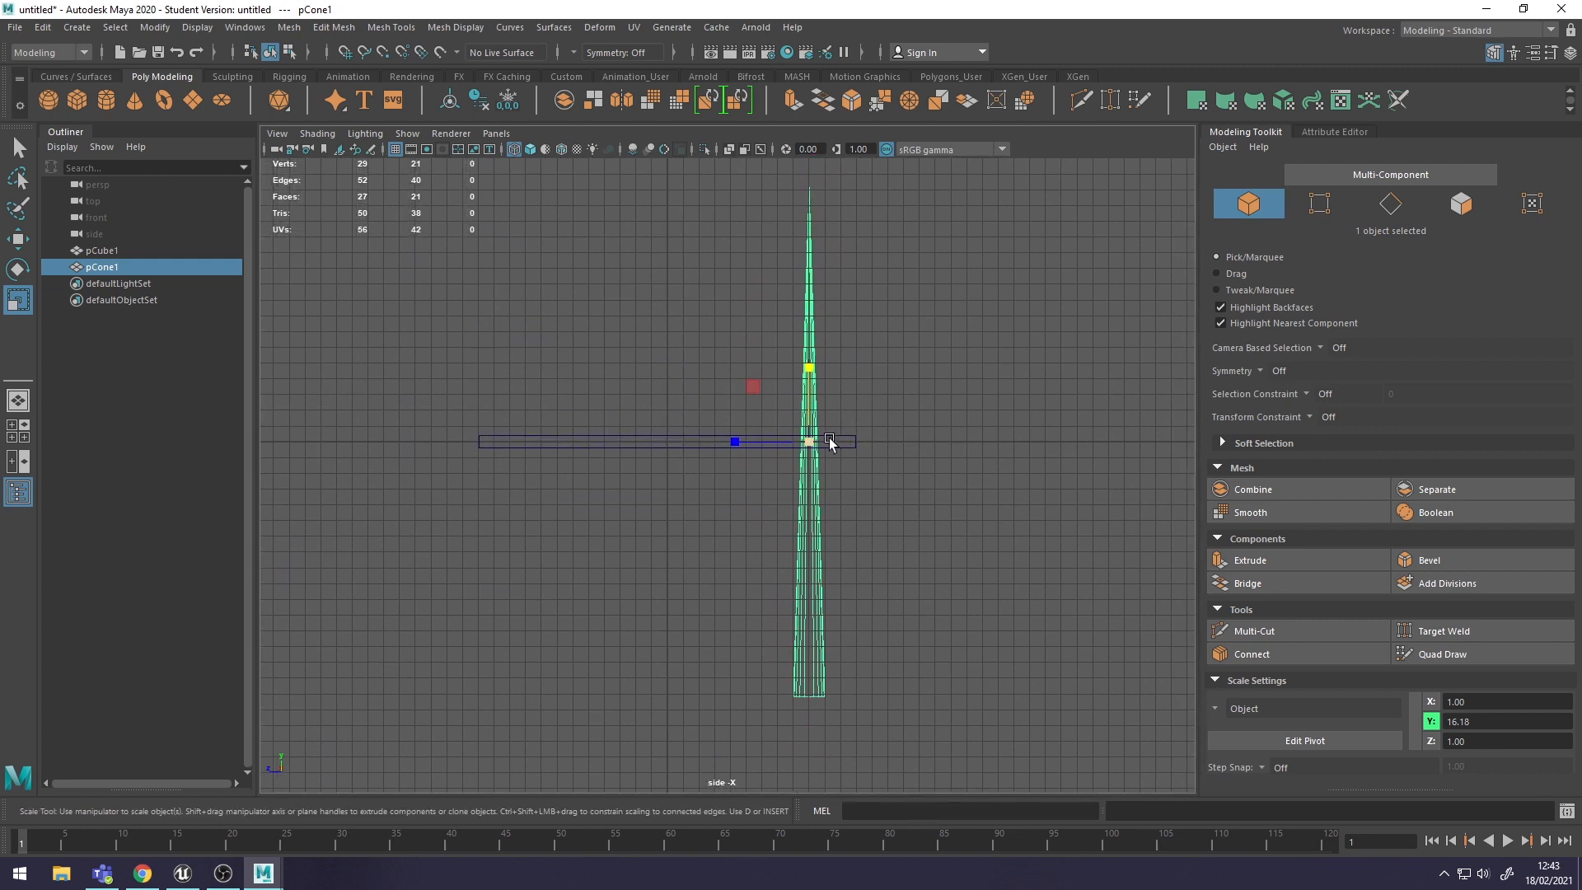
key(w)
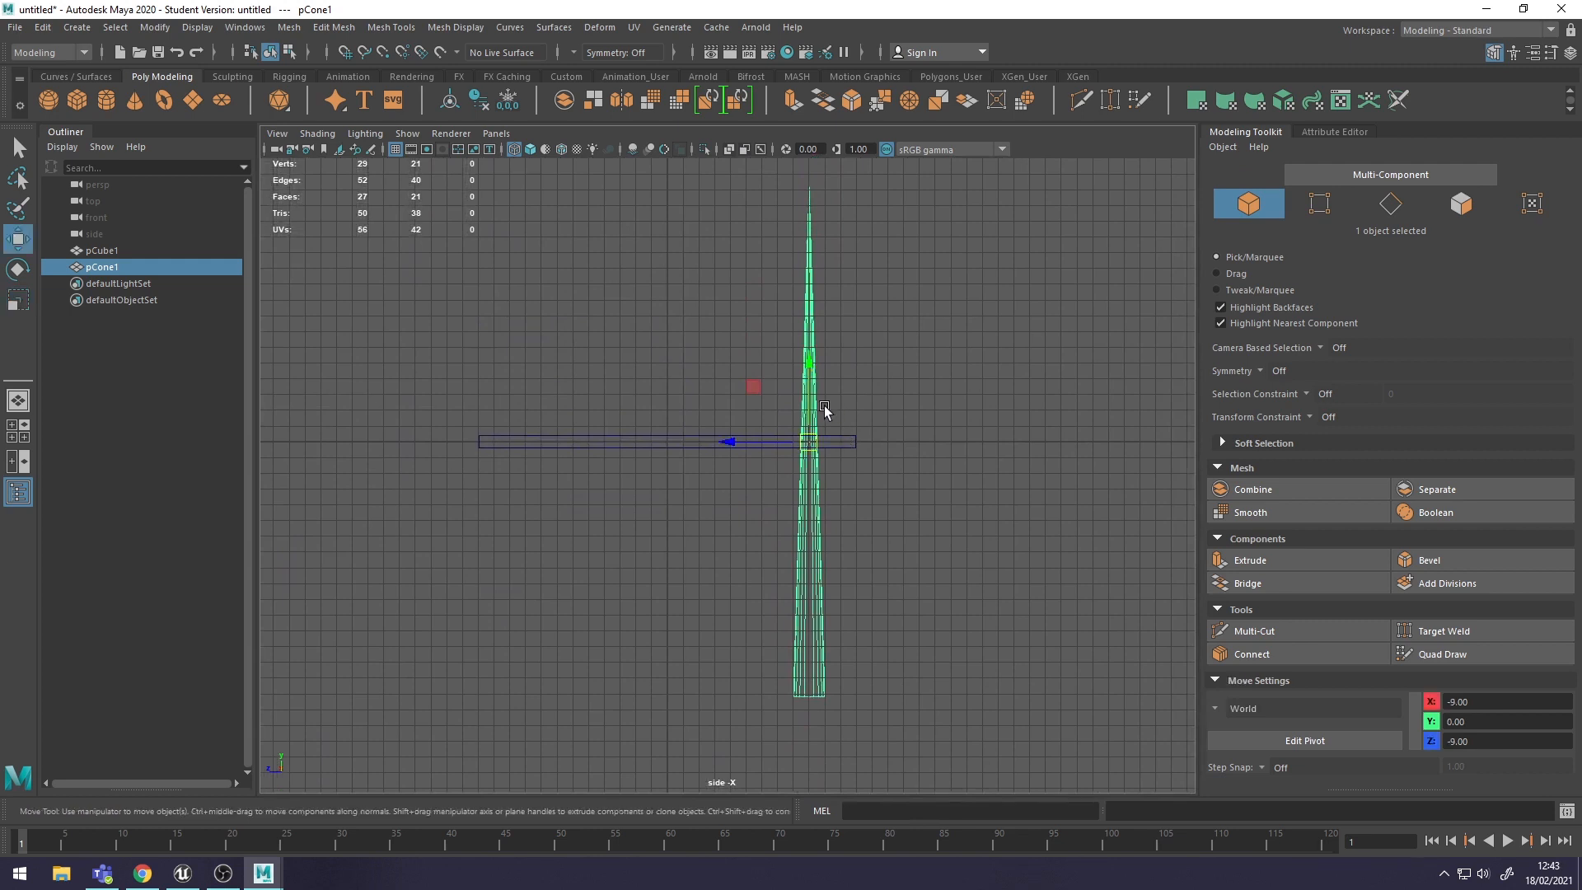
drag(809, 368, 822, 137)
scroll(809, 459, up, 4)
alt+middle_drag(944, 392, 849, 700)
drag(789, 200, 788, 189)
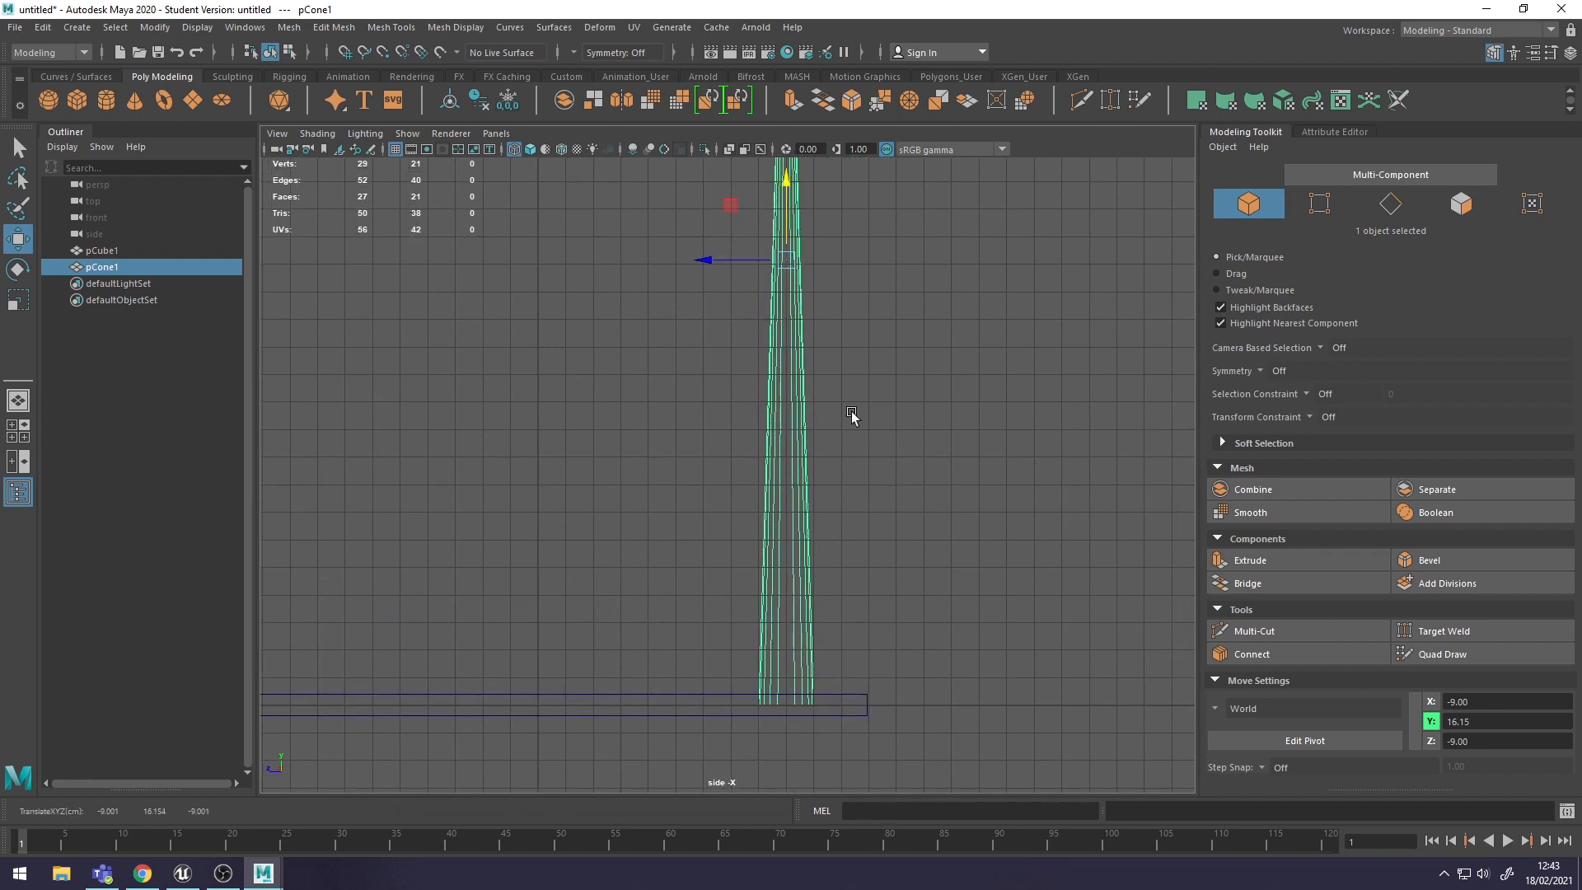
- Duplicate the spike along X at about 4-unit spacing to make a row of six
key(space)
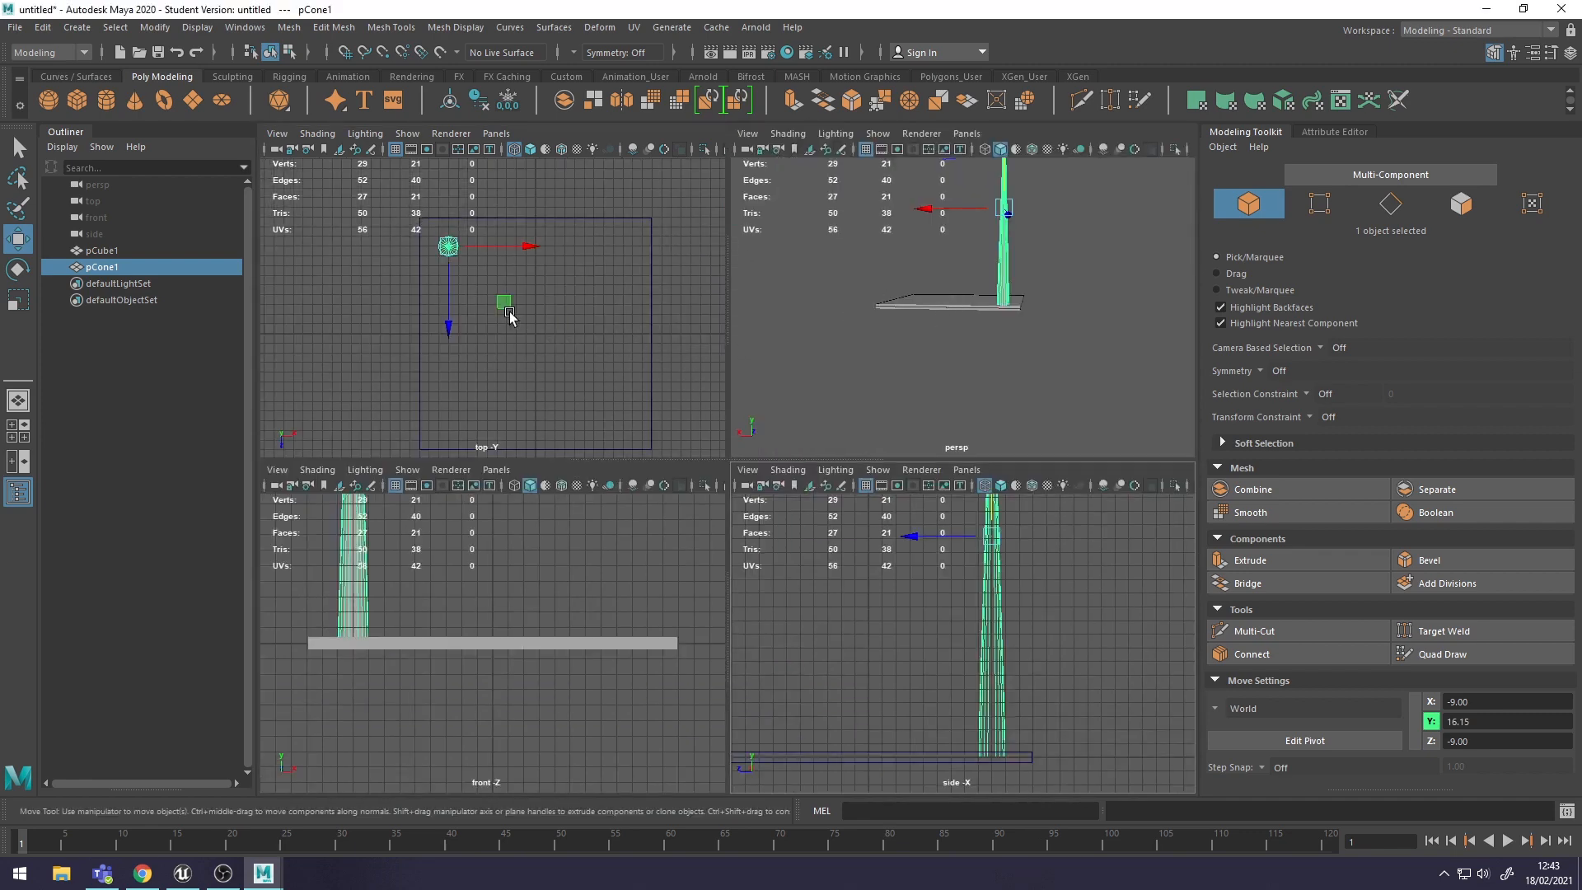
key(space)
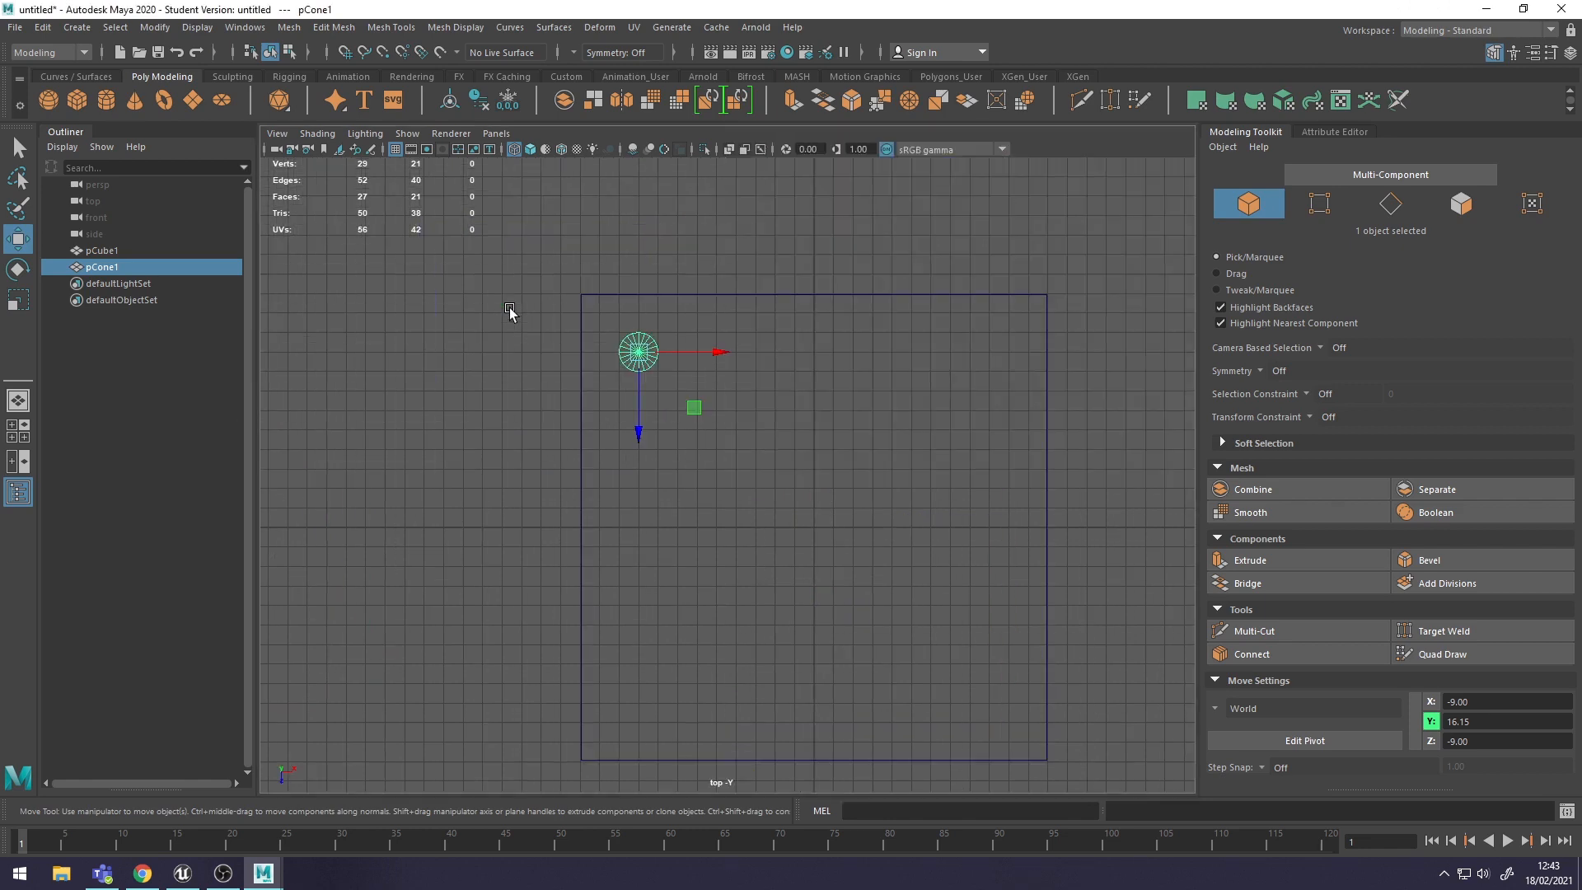
alt+middle_drag(664, 343, 662, 371)
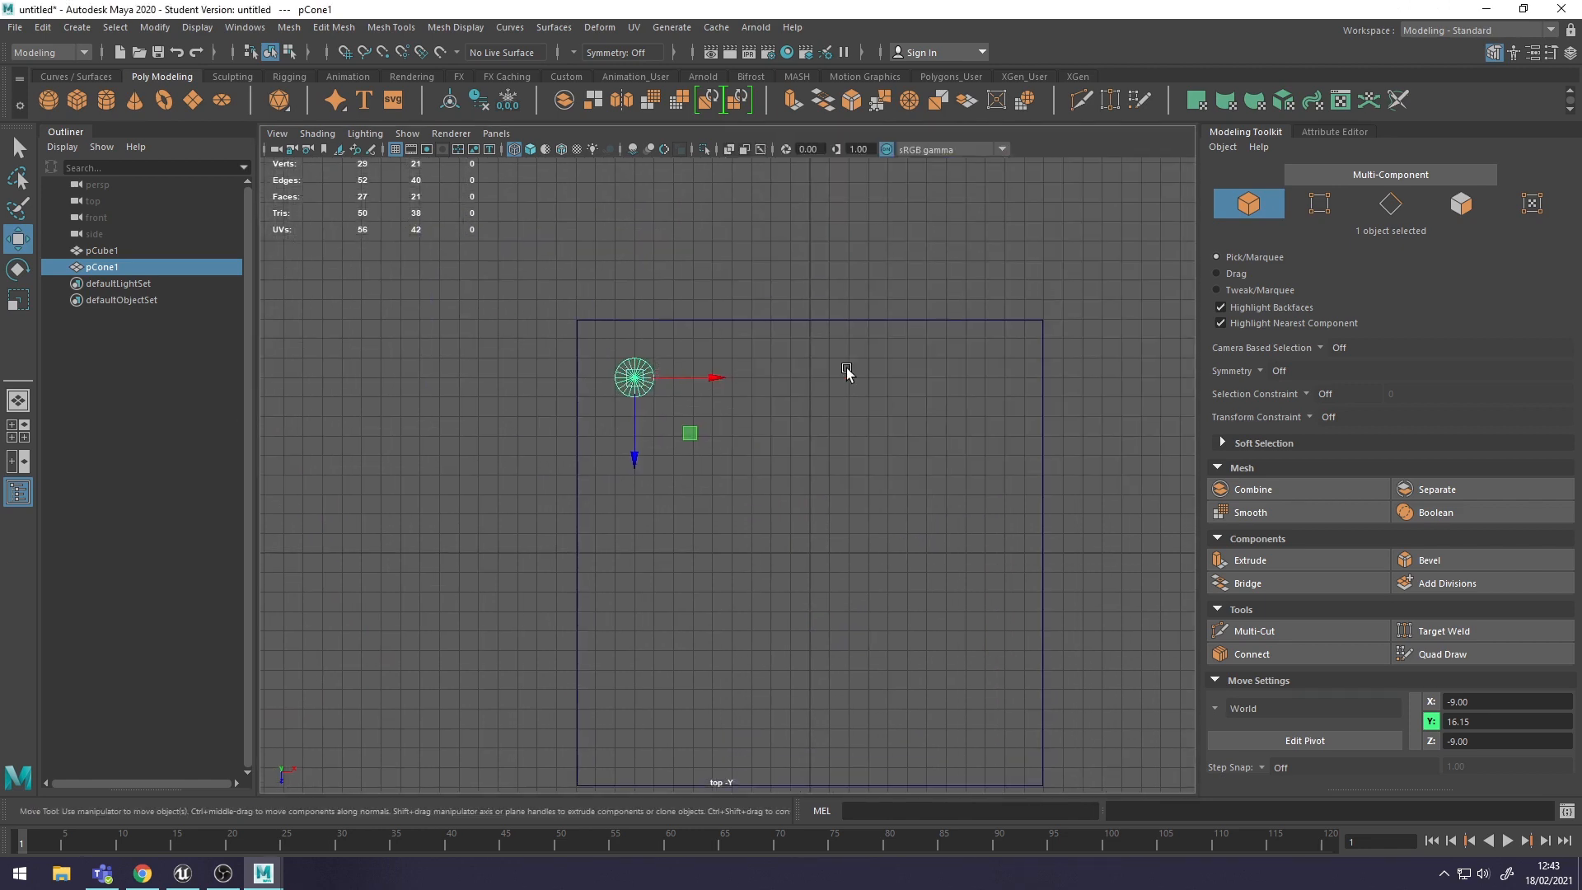
alt+middle_drag(651, 569, 636, 440)
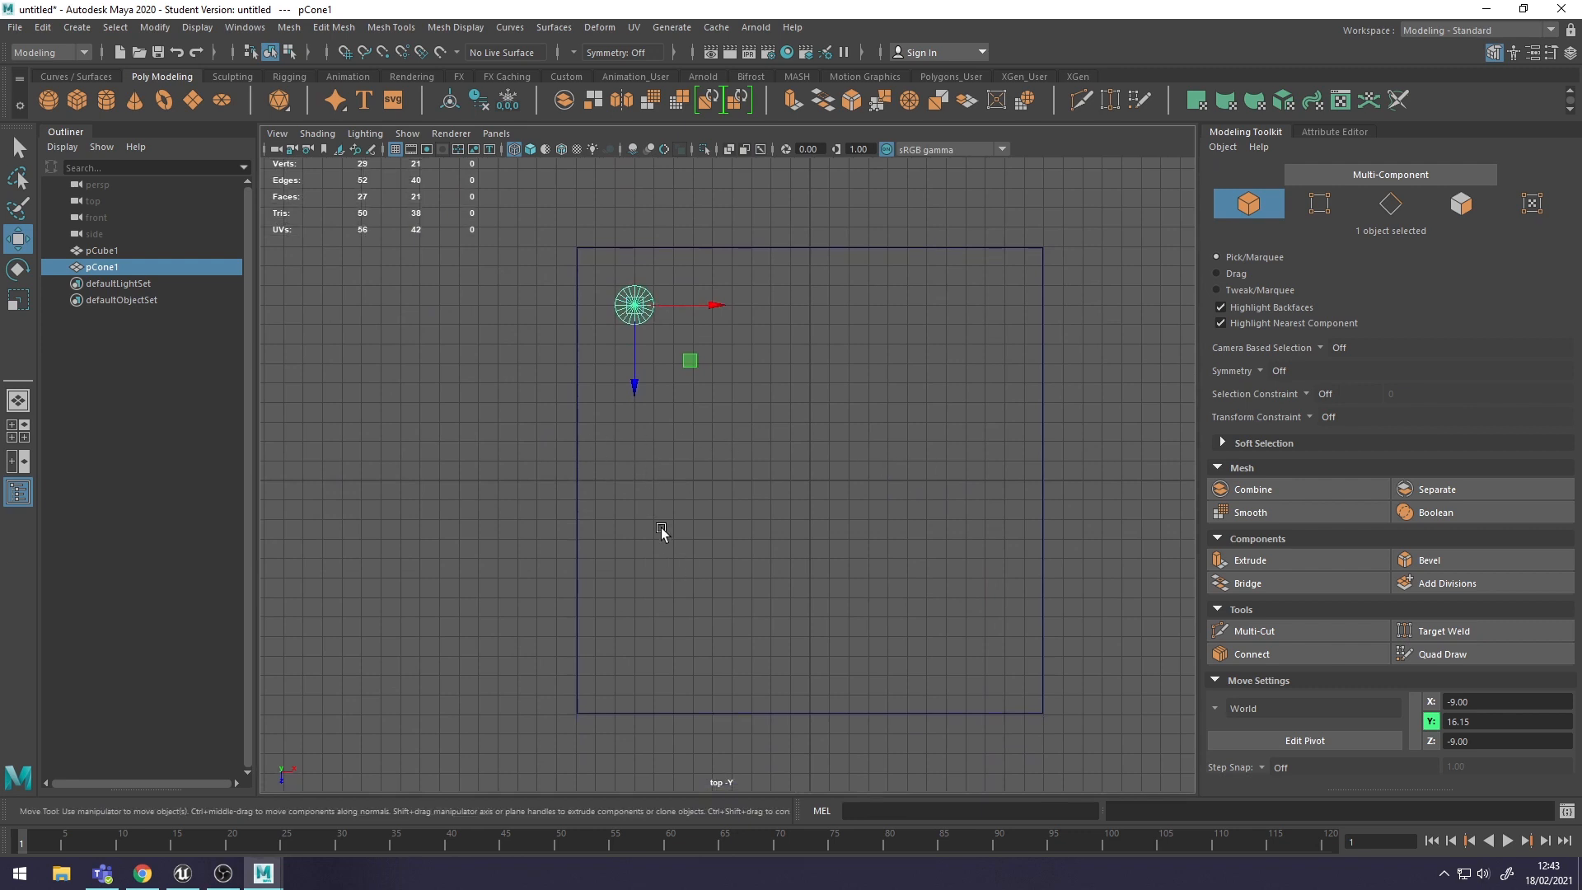
alt+middle_drag(765, 350, 769, 453)
scroll(598, 370, up, 1)
scroll(598, 368, up, 1)
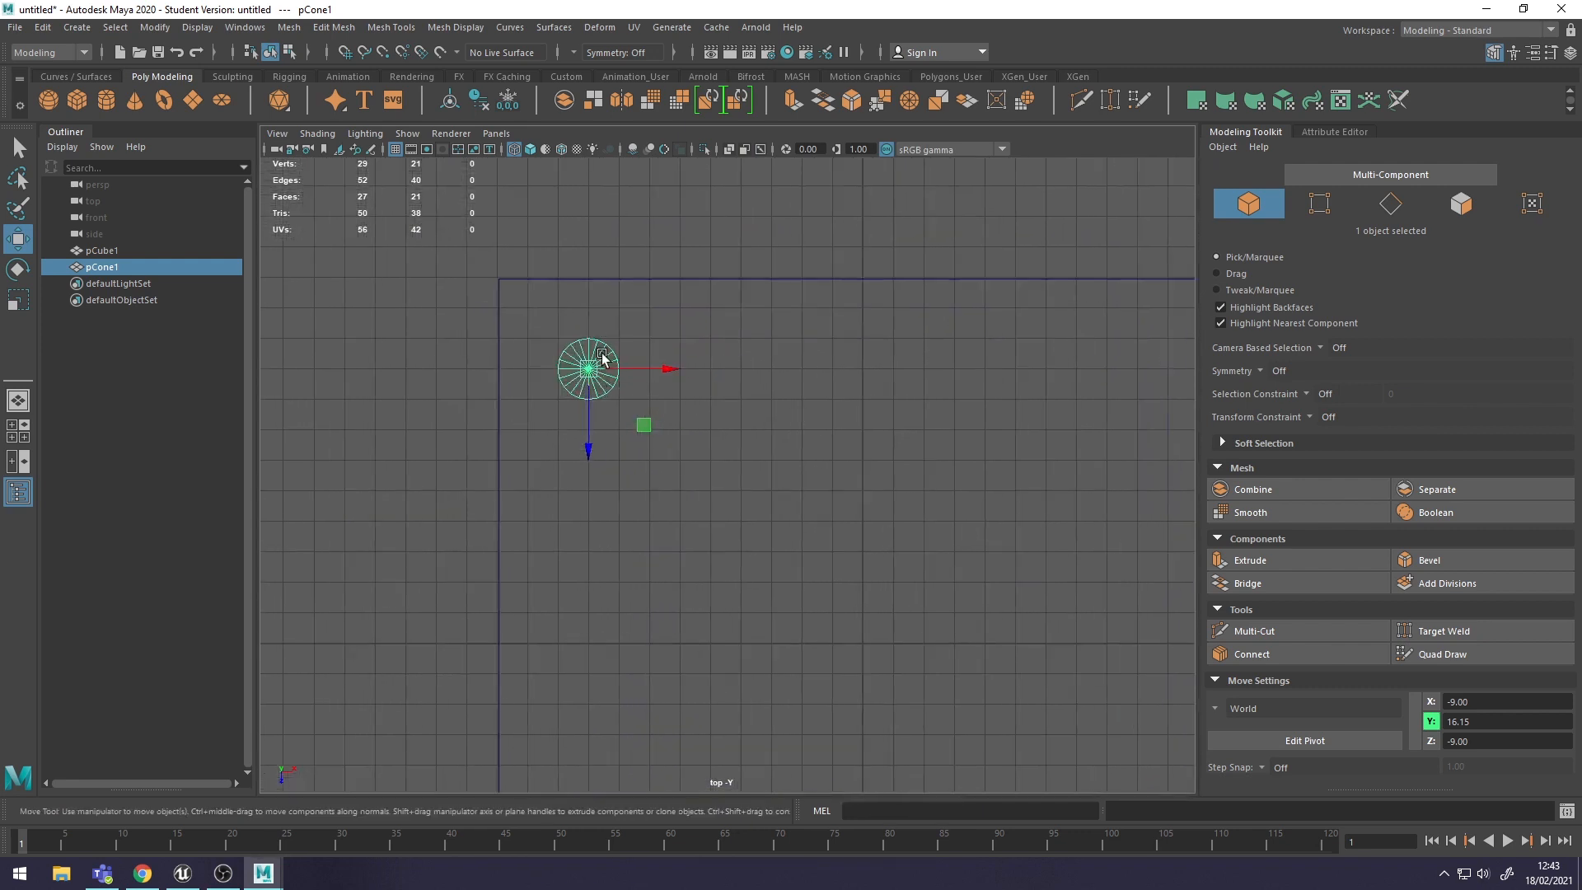
shift+drag(669, 369, 794, 375)
alt+middle_drag(898, 412, 776, 401)
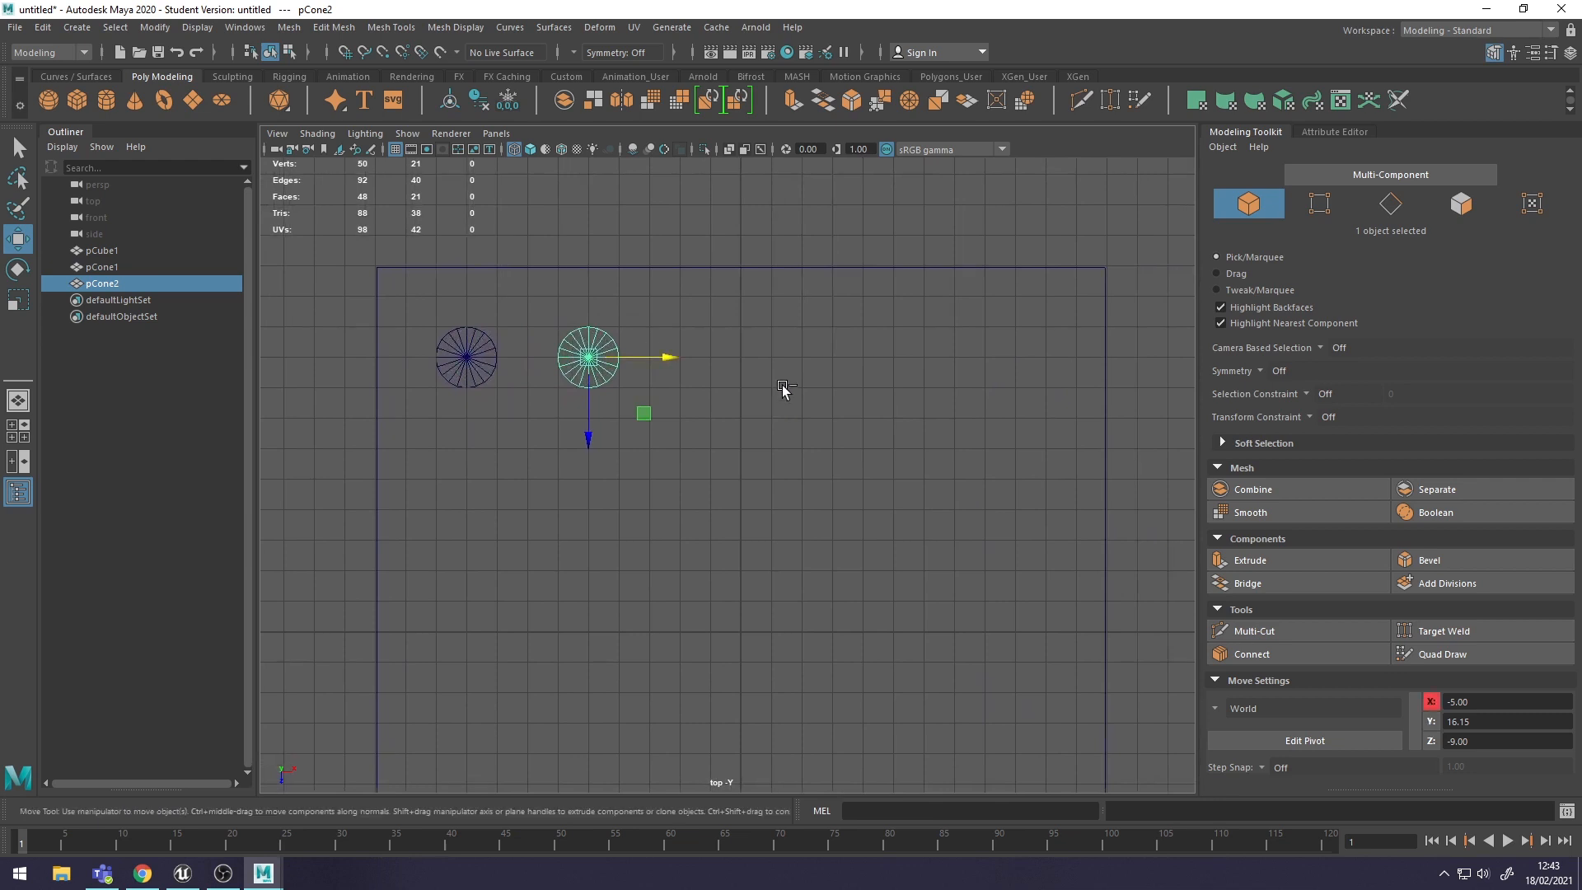
shift+drag(669, 368, 1146, 368)
- Select all six spikes and shift the row along X until the first spike sits at about -9.97
shift+click(955, 361)
shift+click(831, 356)
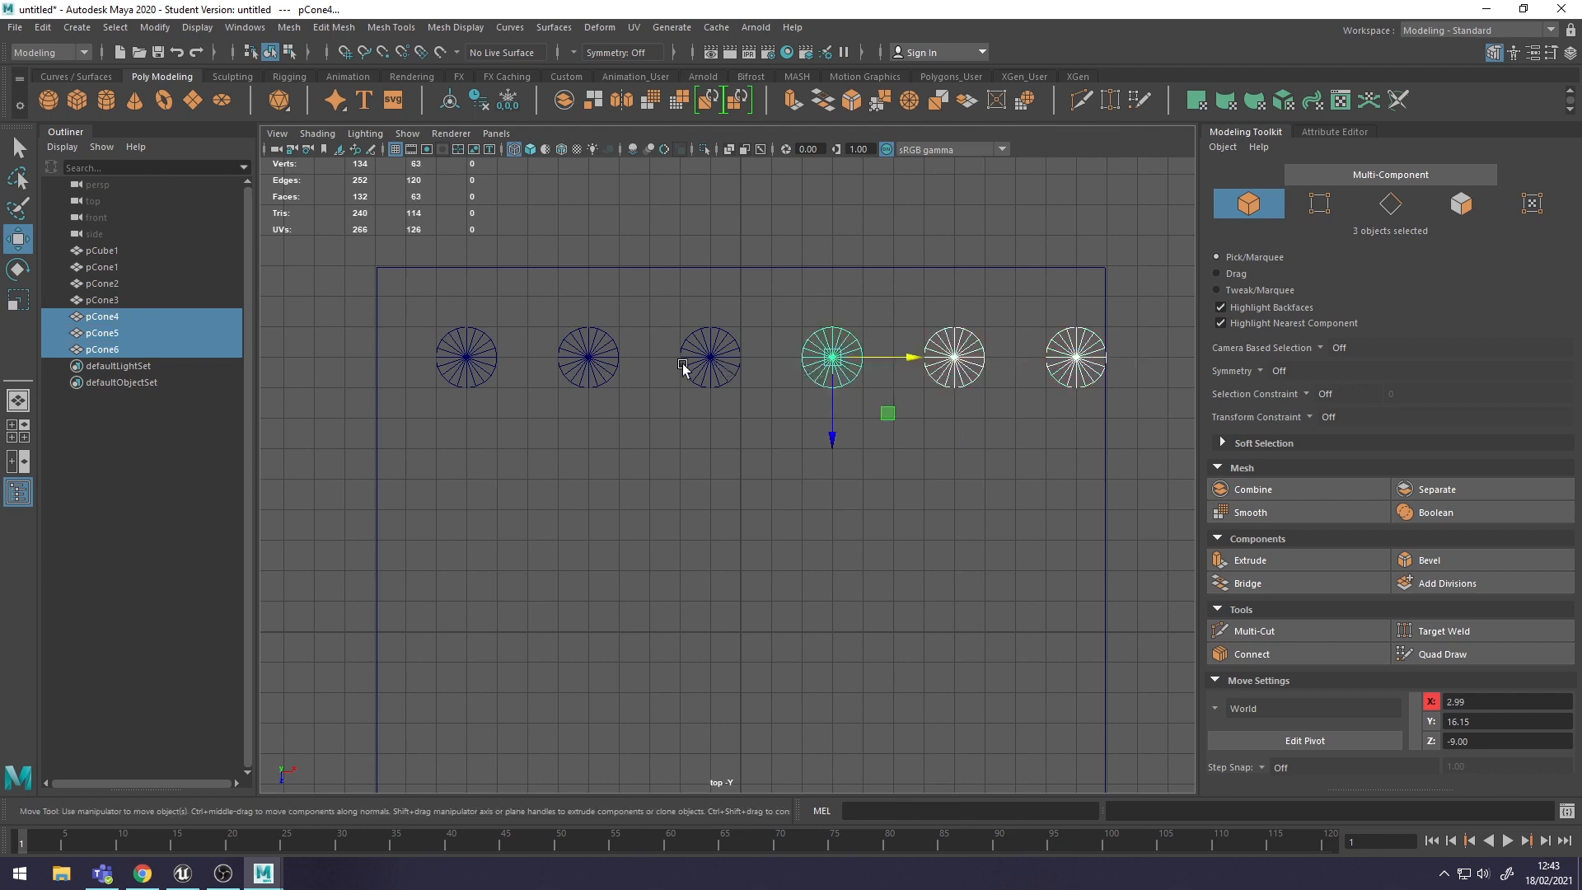
shift+click(682, 366)
shift+click(587, 357)
shift+click(470, 363)
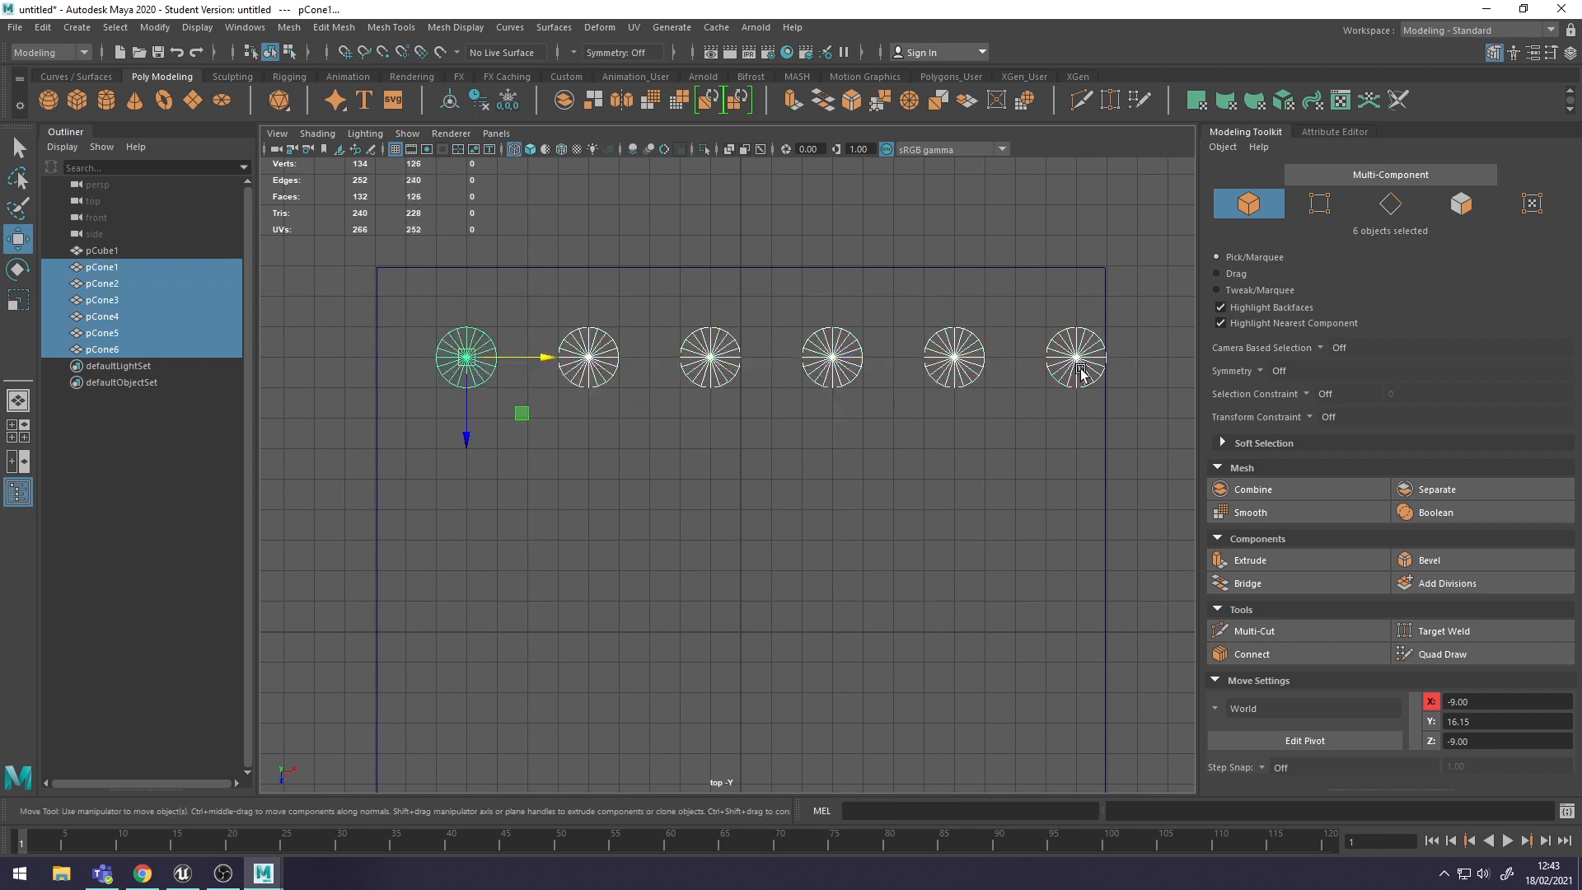
drag(554, 357, 521, 356)
alt+middle_drag(663, 422, 692, 353)
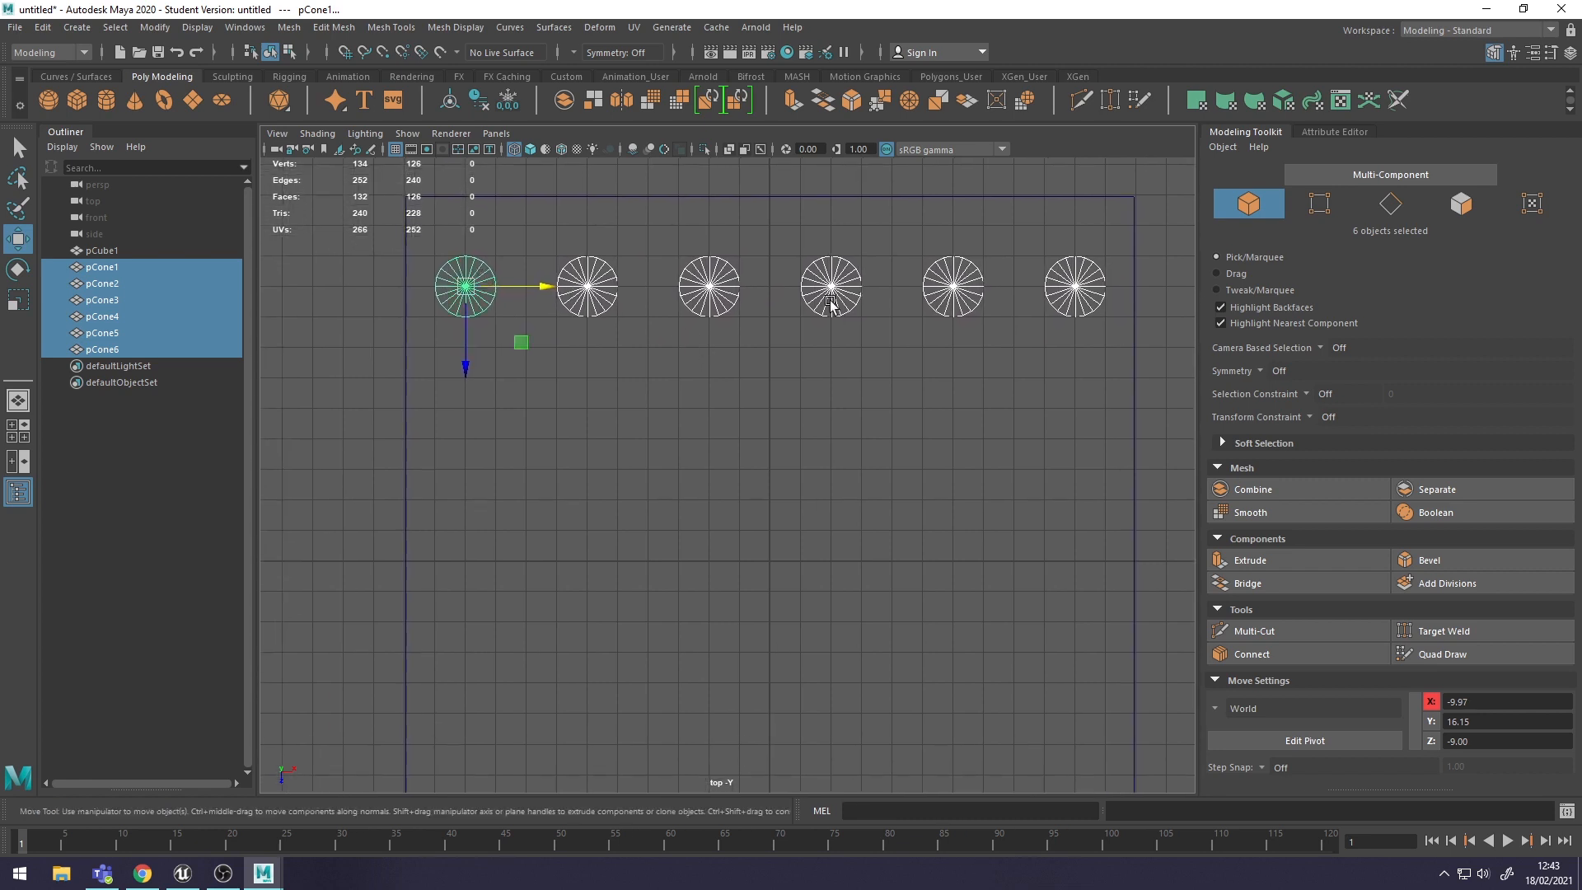
- Duplicate the row of spikes along Z at about 4-unit spacing to make six rows, the last at Z 11.02
scroll(896, 375, down, 2)
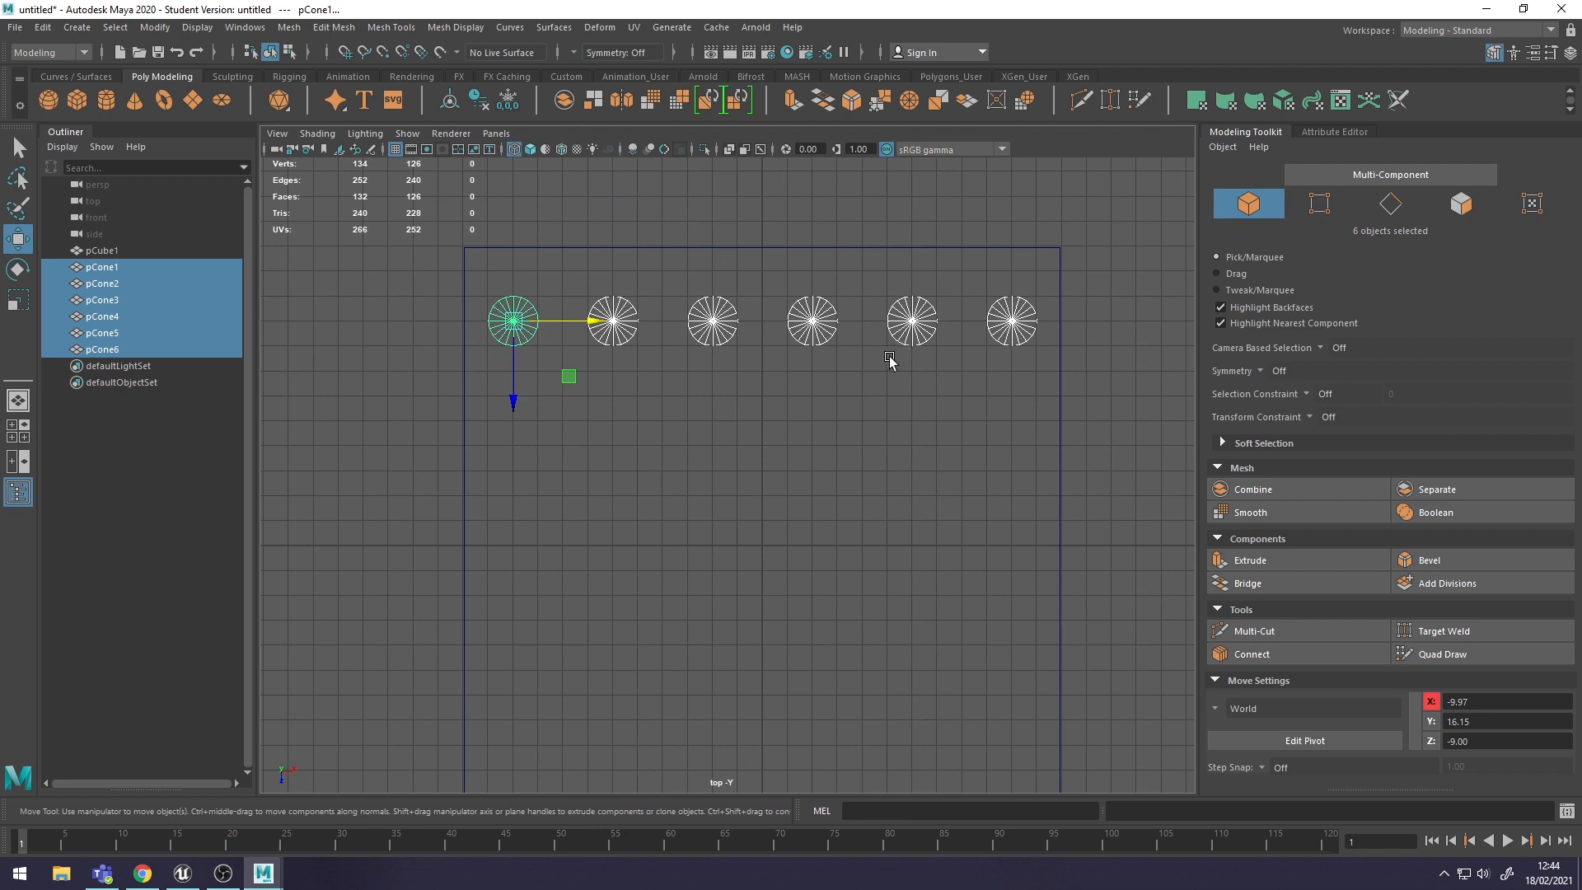
key(ctrl+d)
drag(507, 403, 507, 596)
key(ctrl+d)
alt+middle_drag(673, 592, 710, 443)
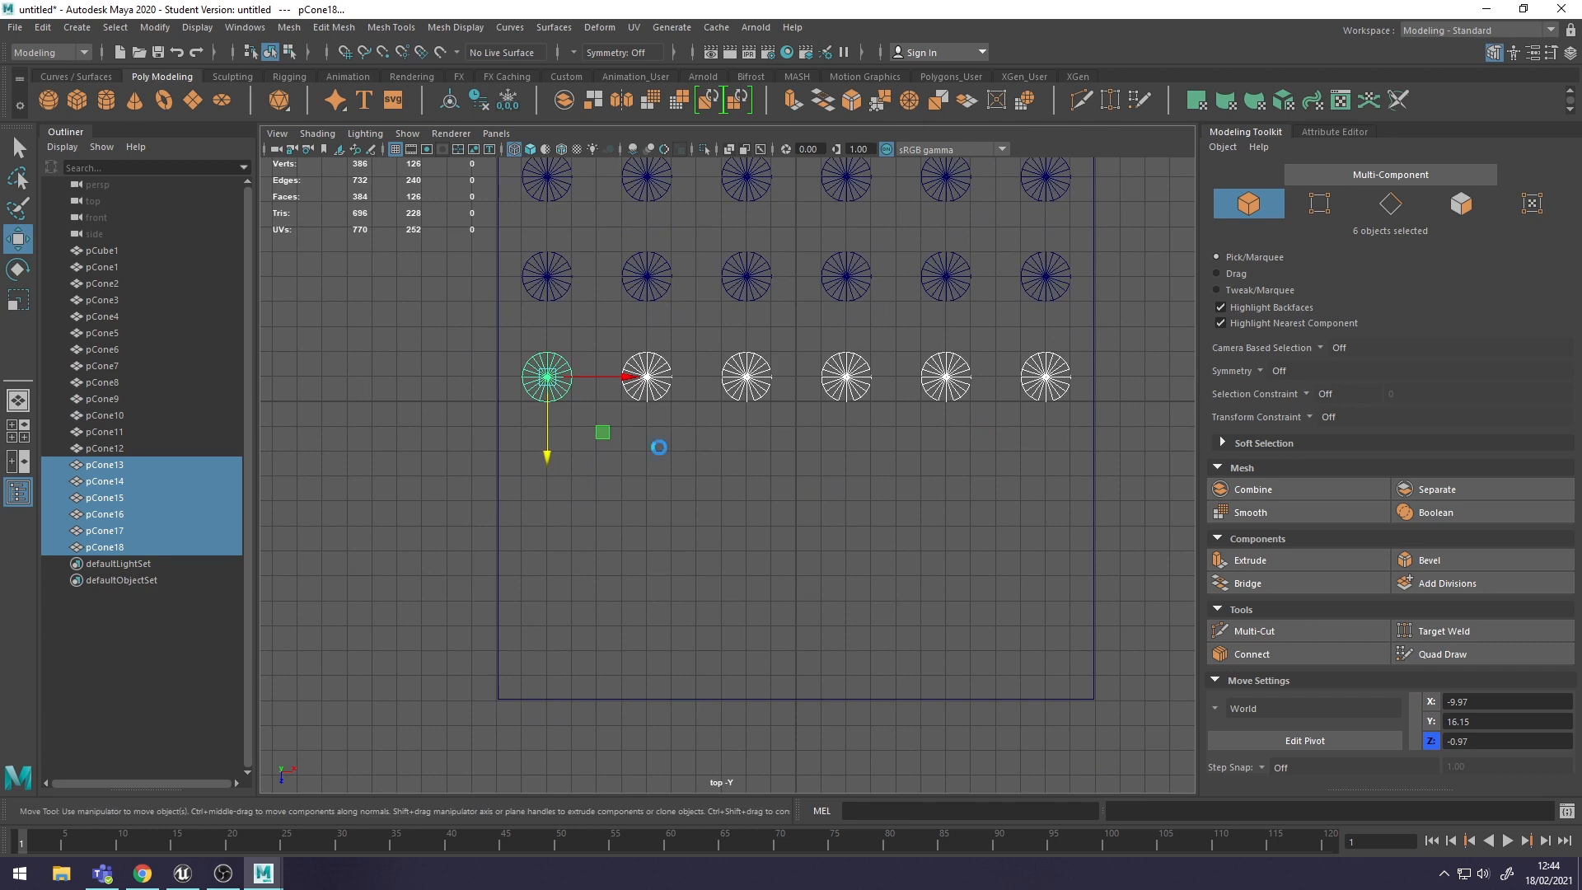
key(ctrl+d)
drag(547, 455, 545, 760)
key(ctrl+d)
key(ctrl+d)
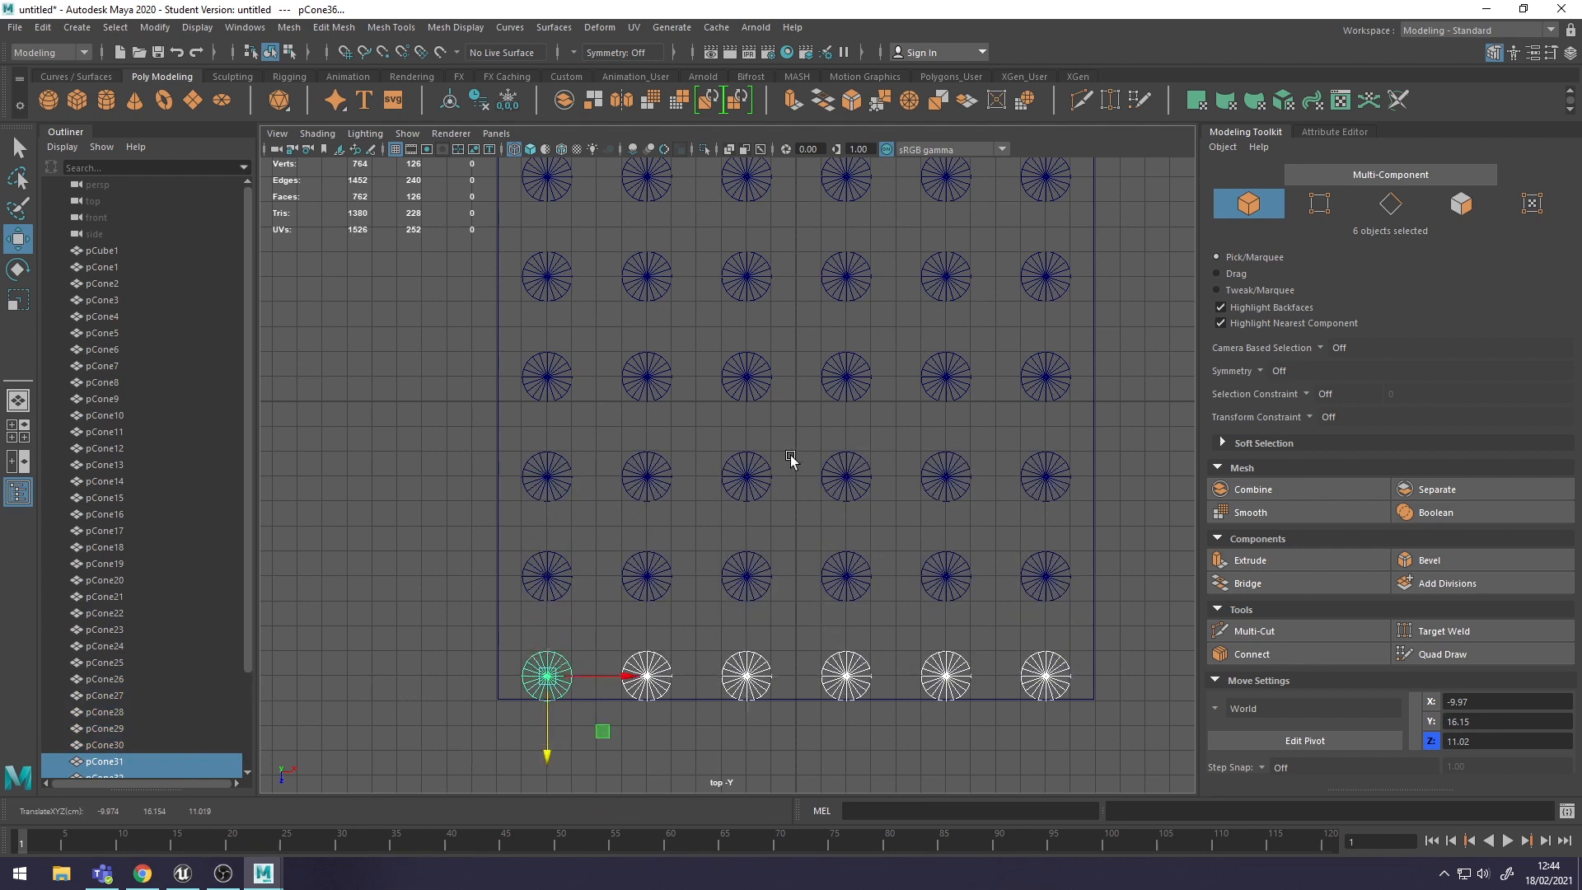
- Select all 36 spikes and shift them along Z to about 10.03 so the grid sits centred on the slab
alt+middle_drag(790, 455, 770, 578)
alt+middle_drag(829, 480, 837, 408)
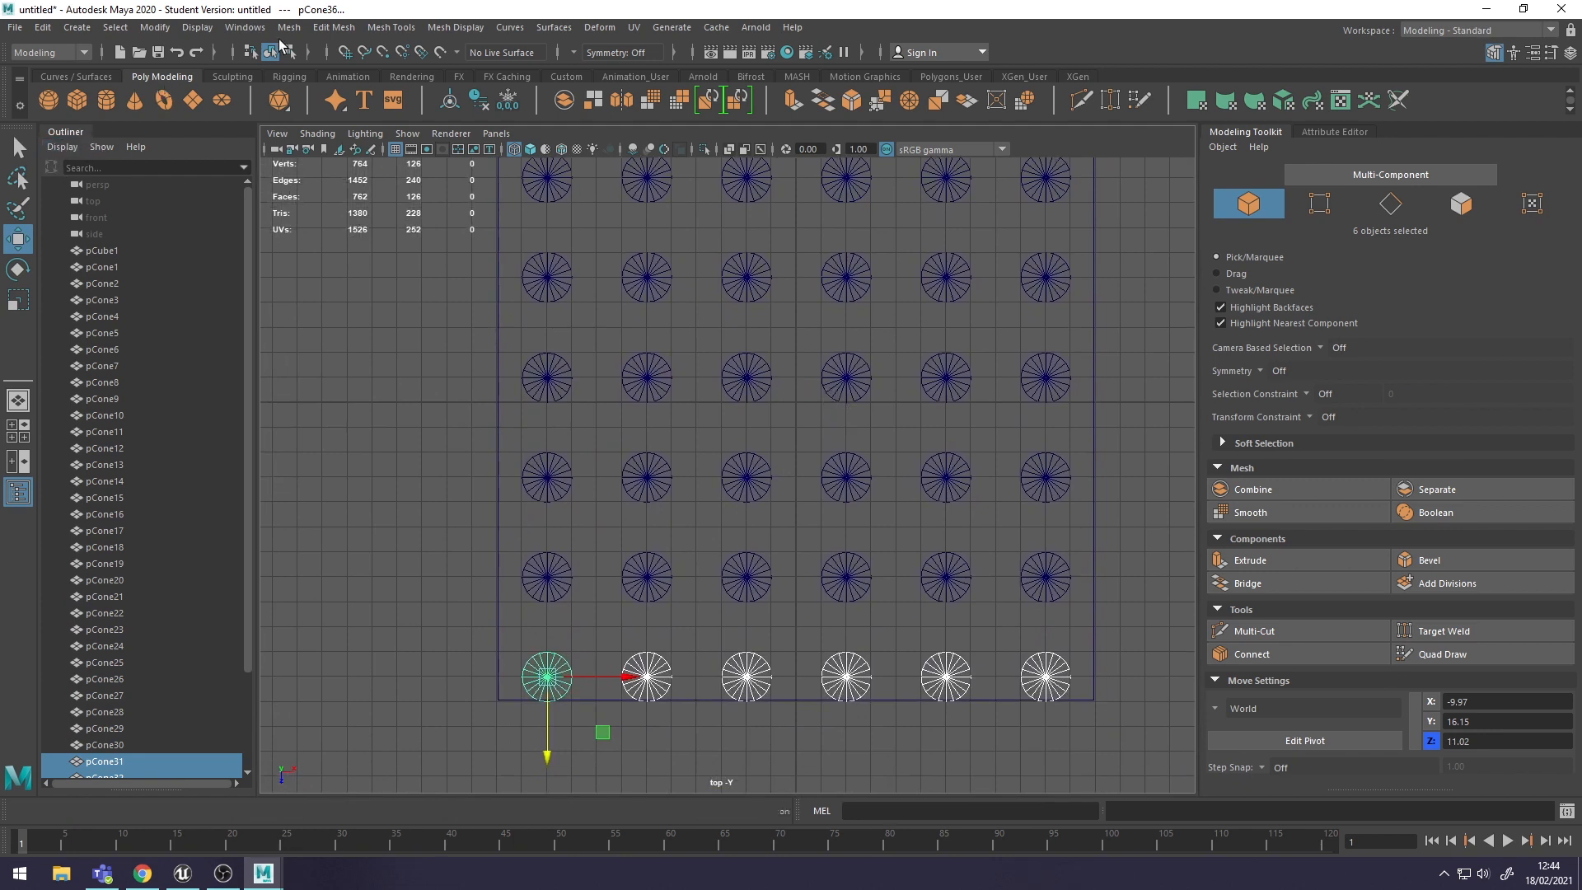
click(252, 31)
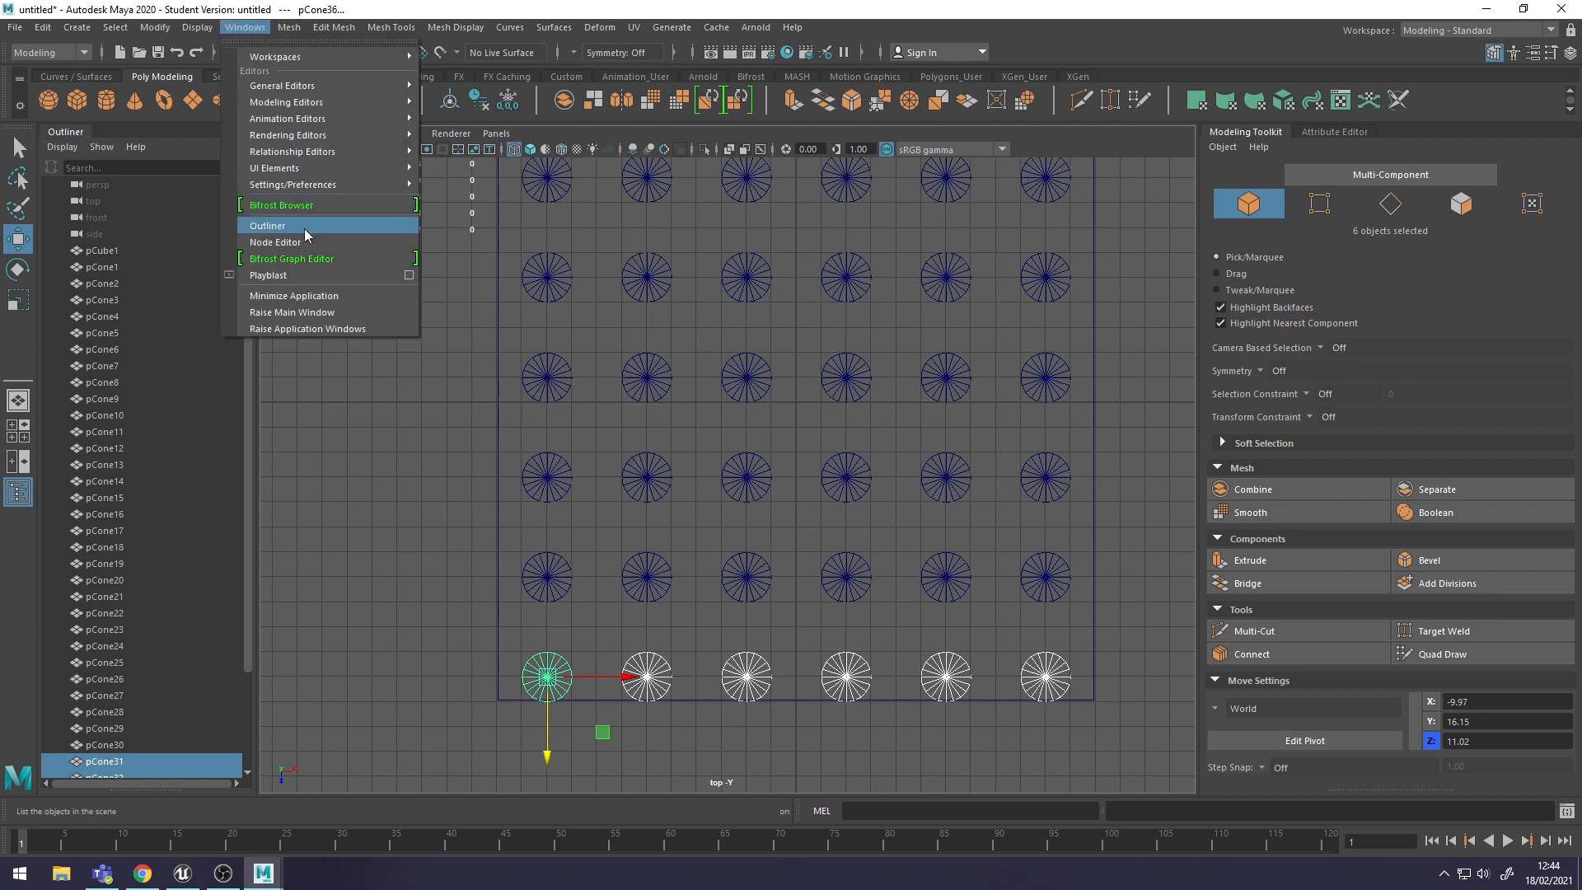
click(418, 12)
click(111, 270)
scroll(161, 392, down, 2)
shift+click(120, 727)
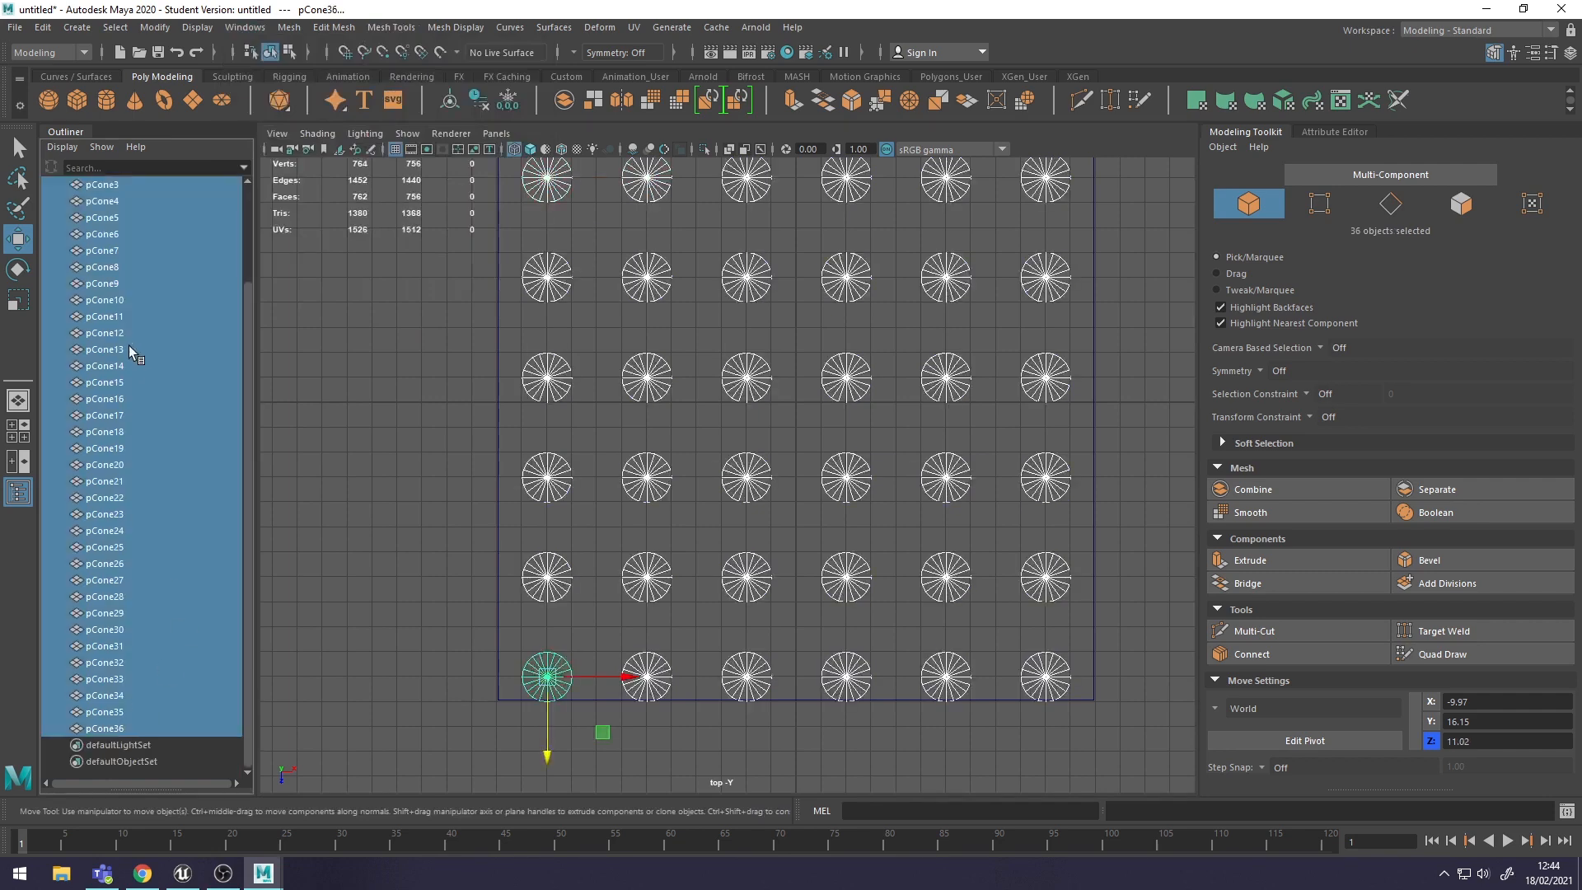
scroll(130, 343, up, 2)
scroll(676, 308, down, 1)
alt+middle_drag(719, 319, 722, 349)
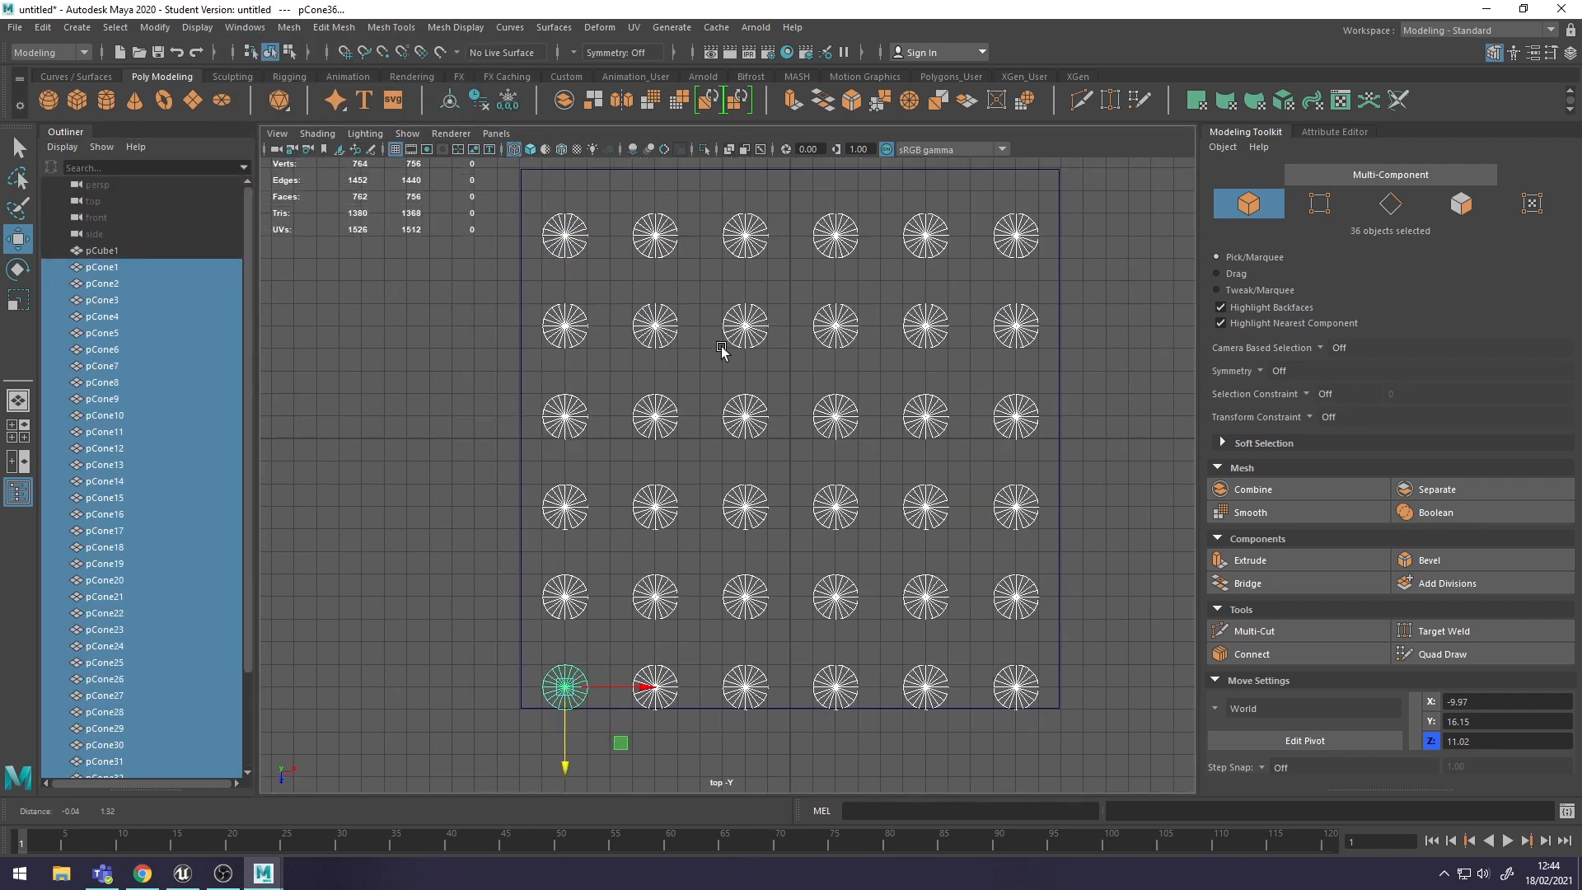
scroll(170, 597, down, 2)
drag(569, 776, 565, 742)
mouse_move(744, 490)
alt+middle_down()
mouse_move(746, 569)
mouse_move(760, 482)
mouse_move(726, 494)
alt+middle_up()
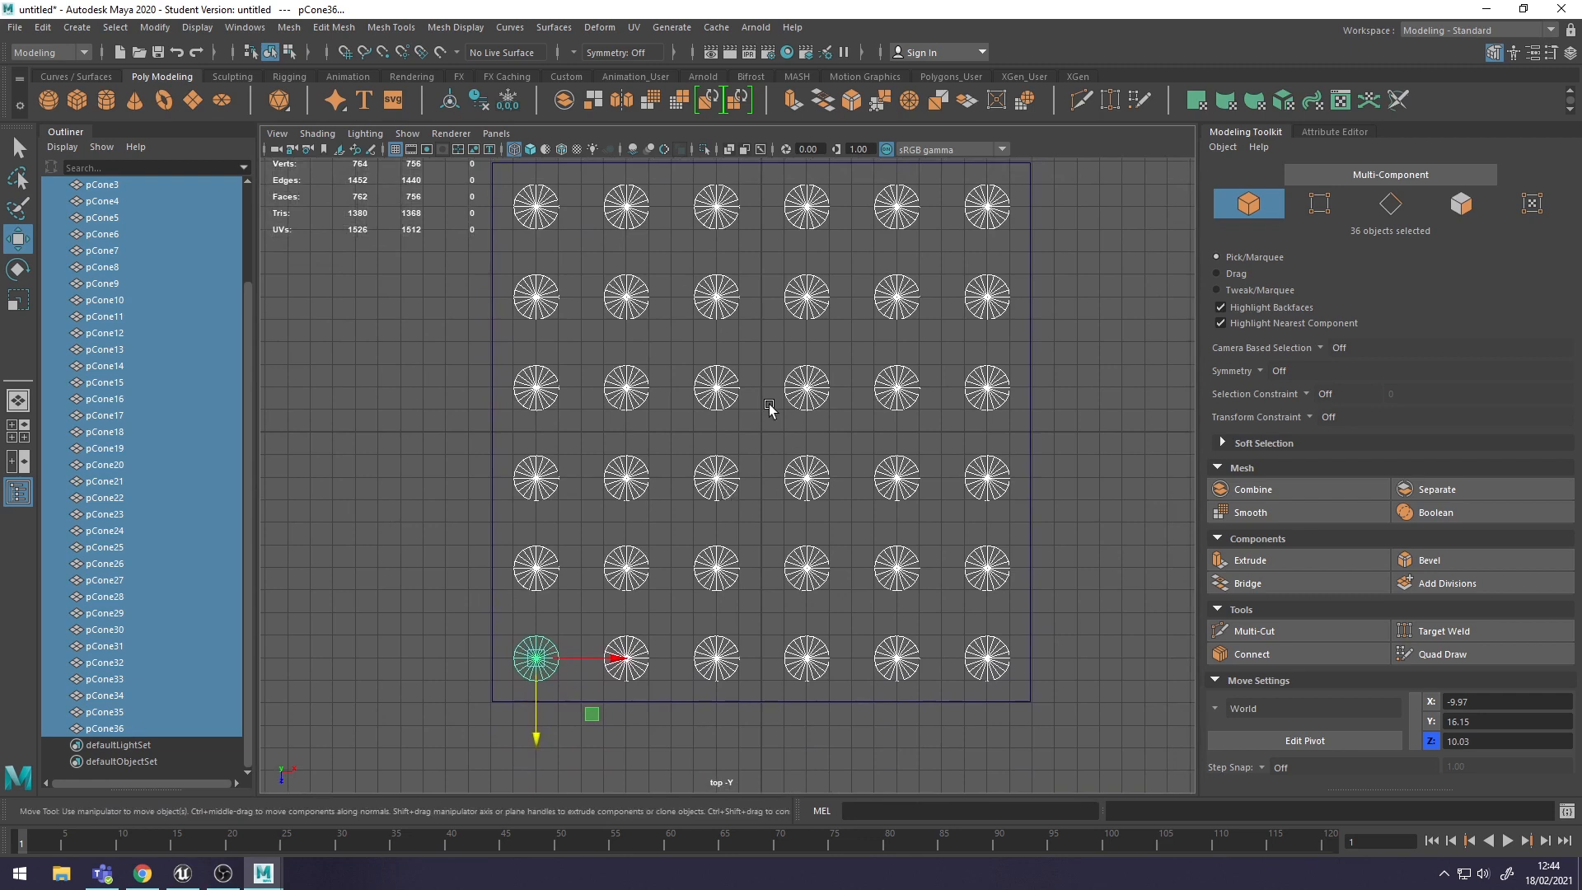
scroll(92, 299, up, 3)
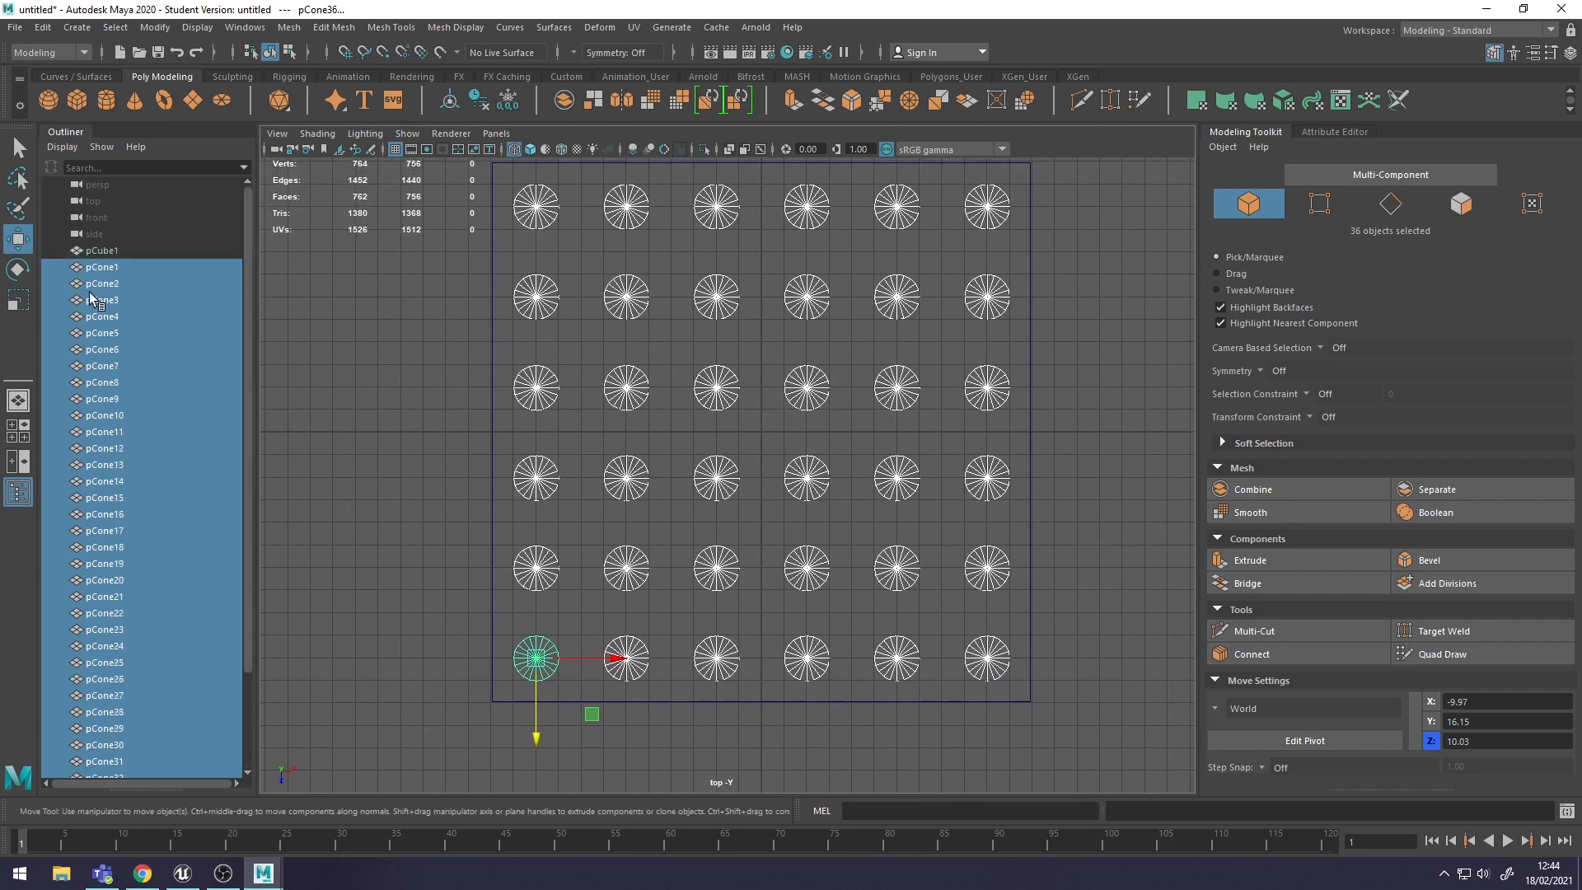
- Duplicate the slab and raise the copy to about Y 33.97, near the spike tips
click(105, 249)
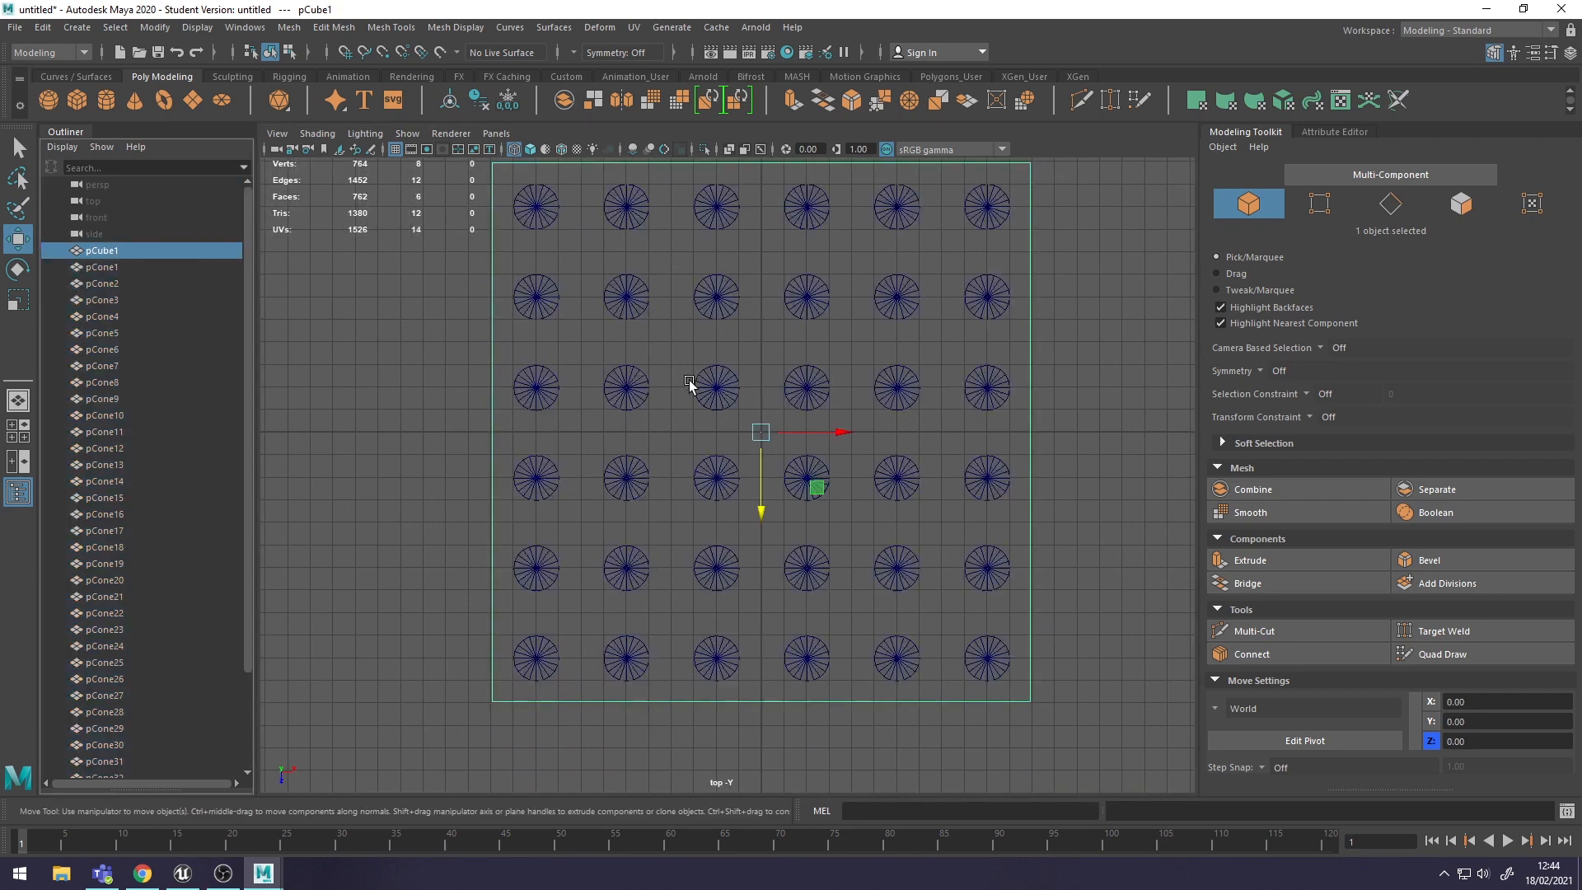
key(space)
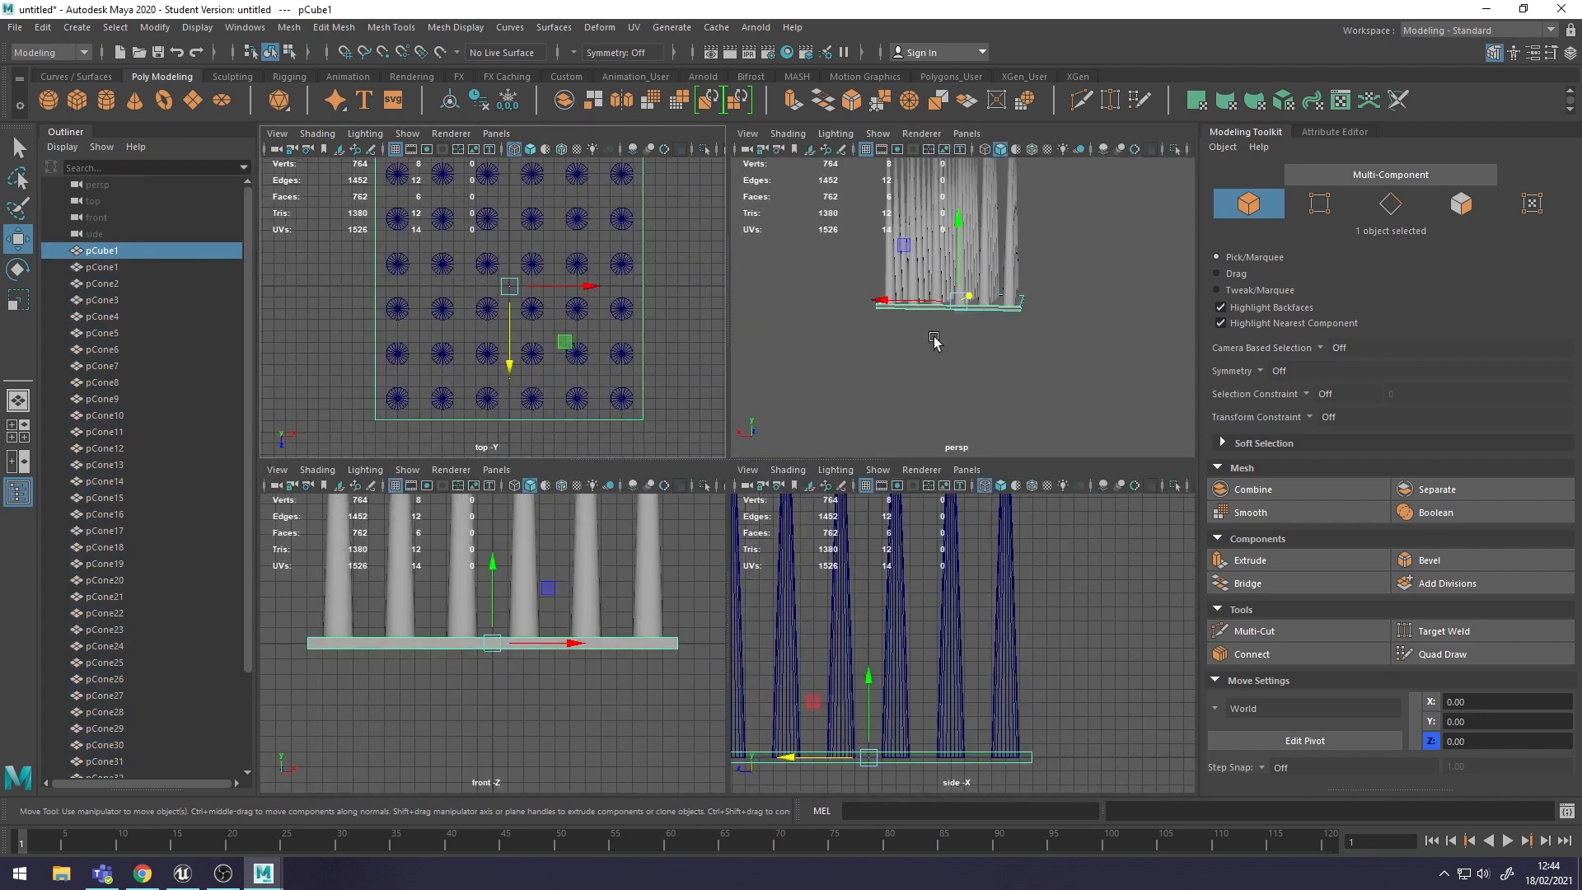
key(space)
alt+drag(947, 357, 801, 519)
alt+drag(947, 466, 919, 581)
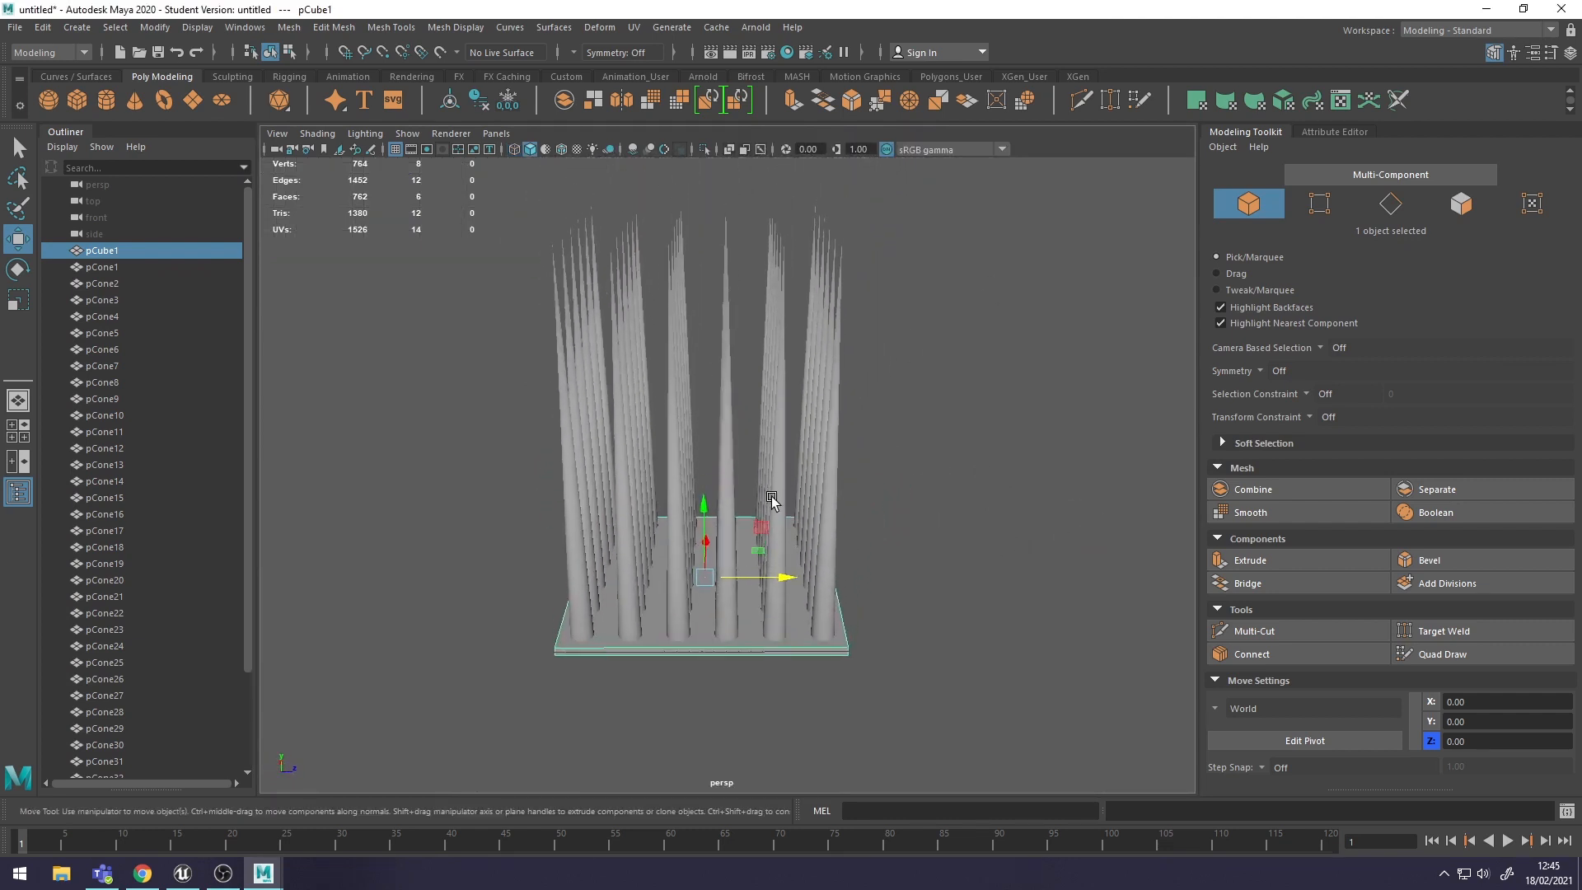
scroll(875, 431, down, 3)
alt+drag(840, 488, 791, 462)
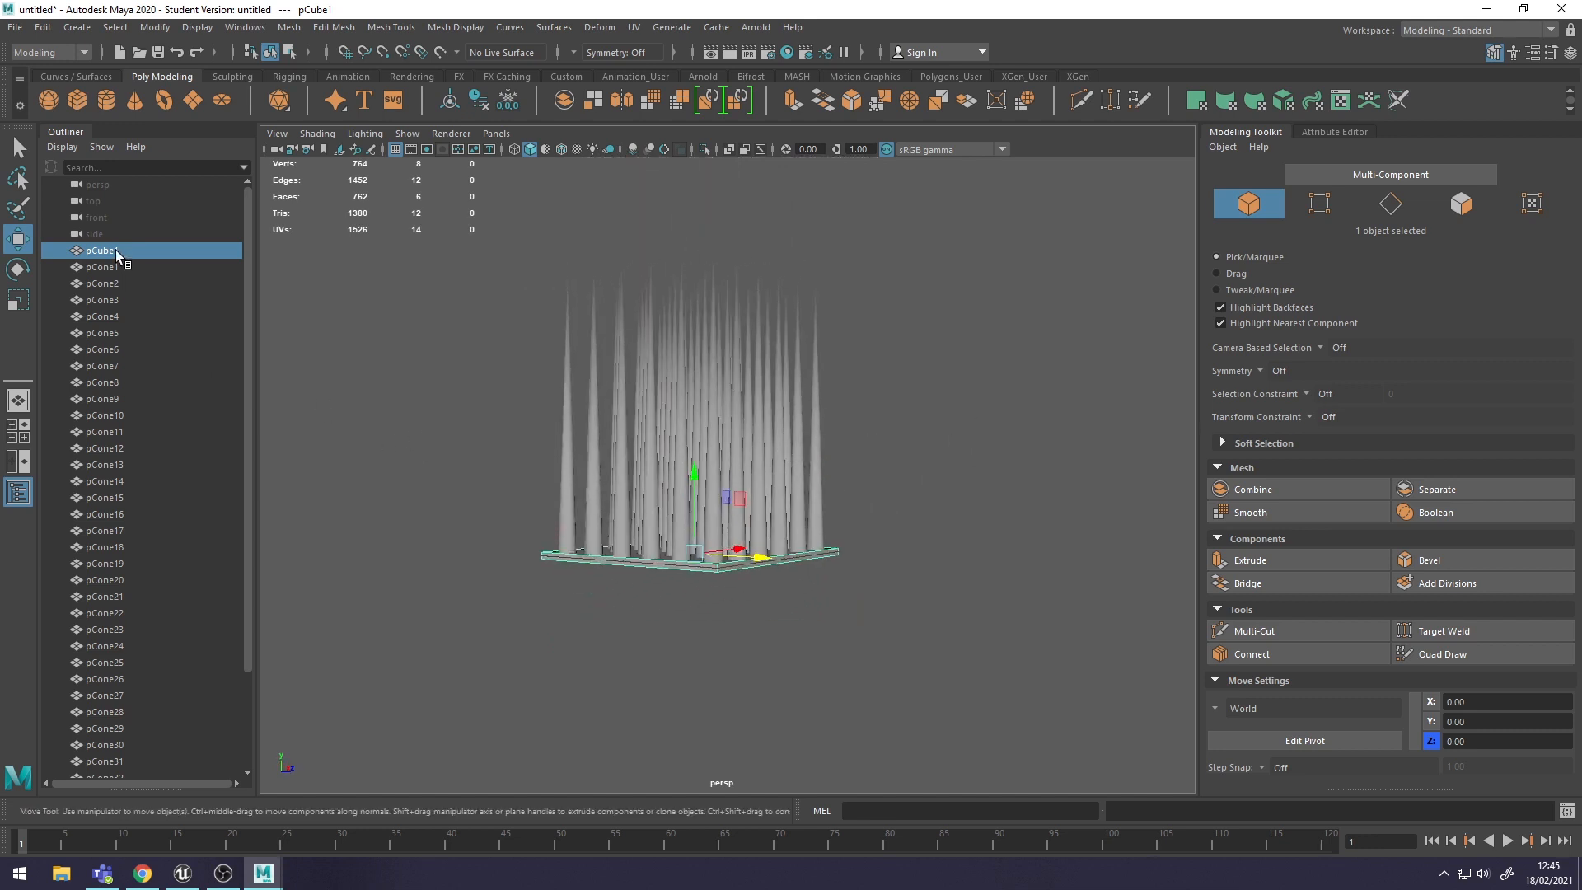
alt+drag(832, 590, 759, 609)
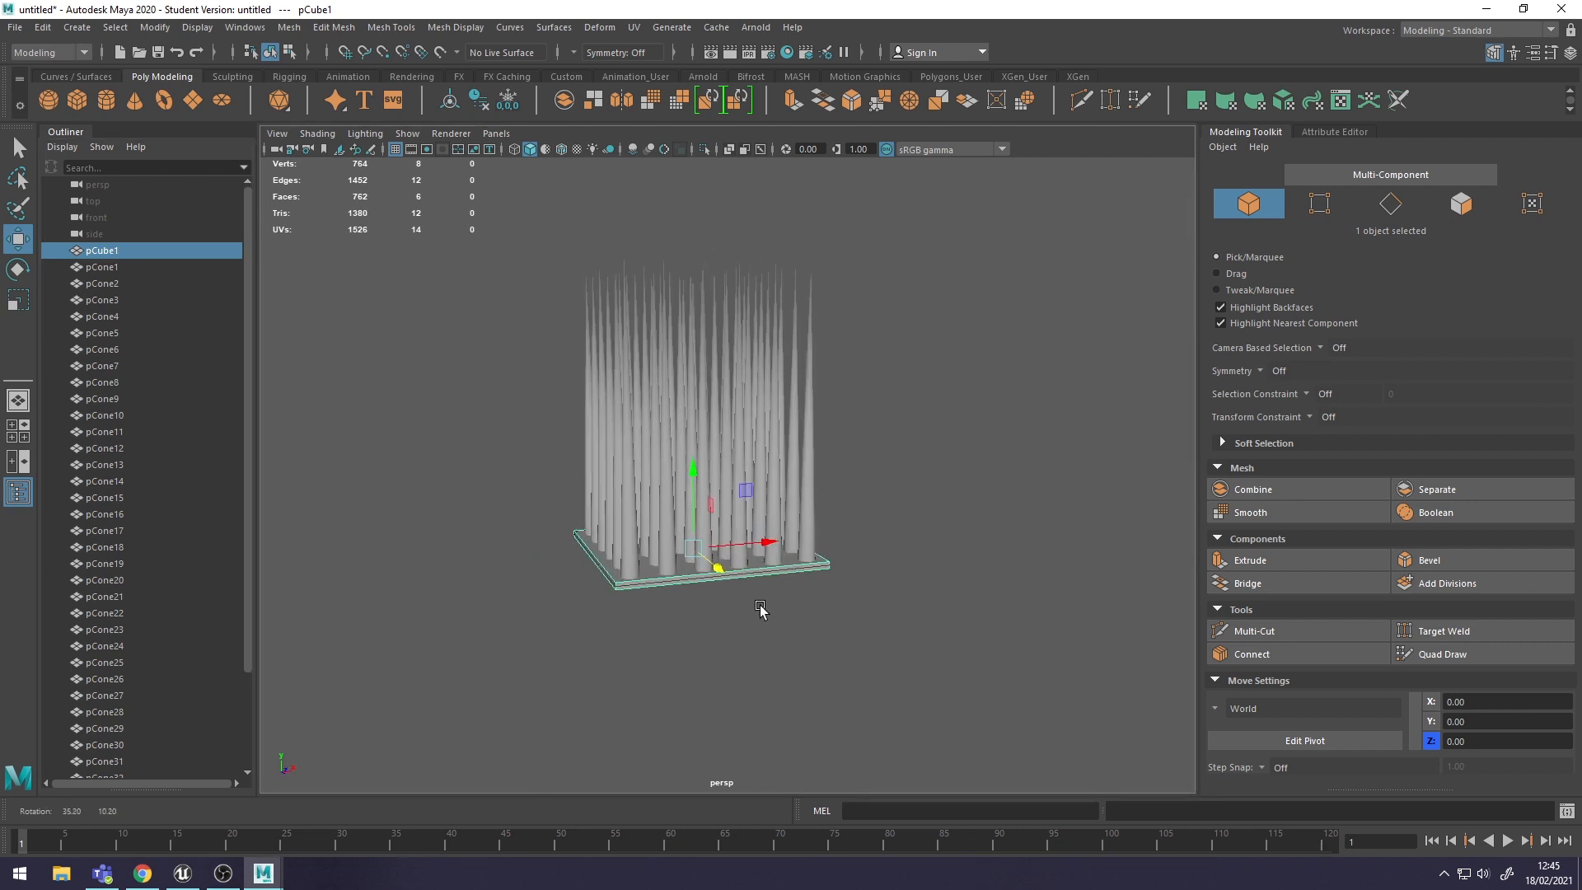
key(ctrl+d)
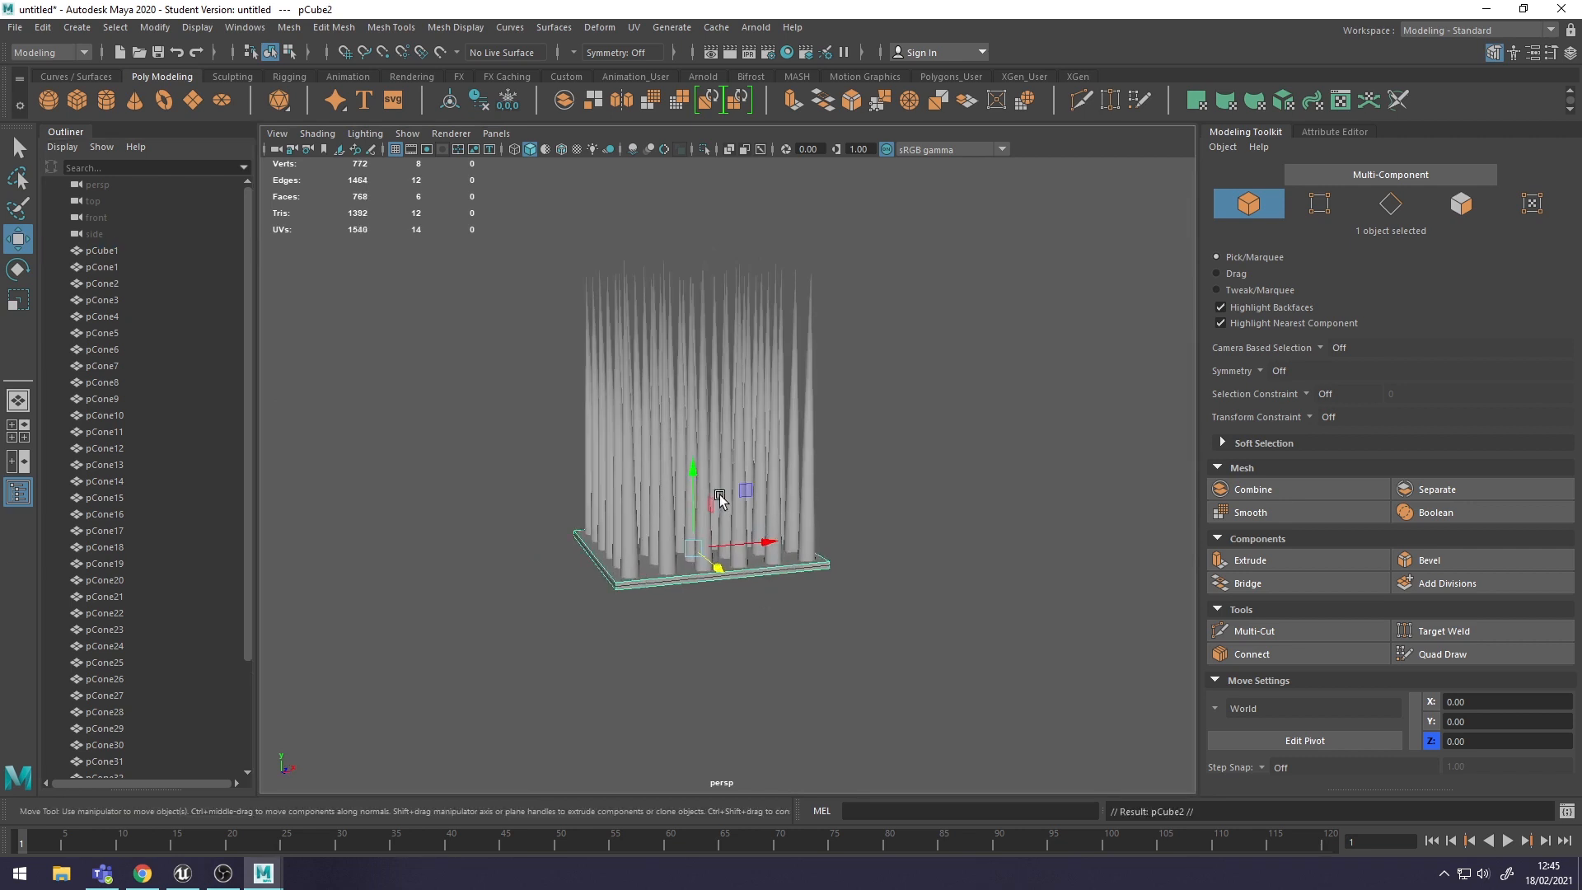
drag(694, 472, 706, 174)
- Examine how the spikes meet the lower slab from several angles in wireframe and shaded display
alt+drag(996, 488, 468, 460)
scroll(720, 641, up, 6)
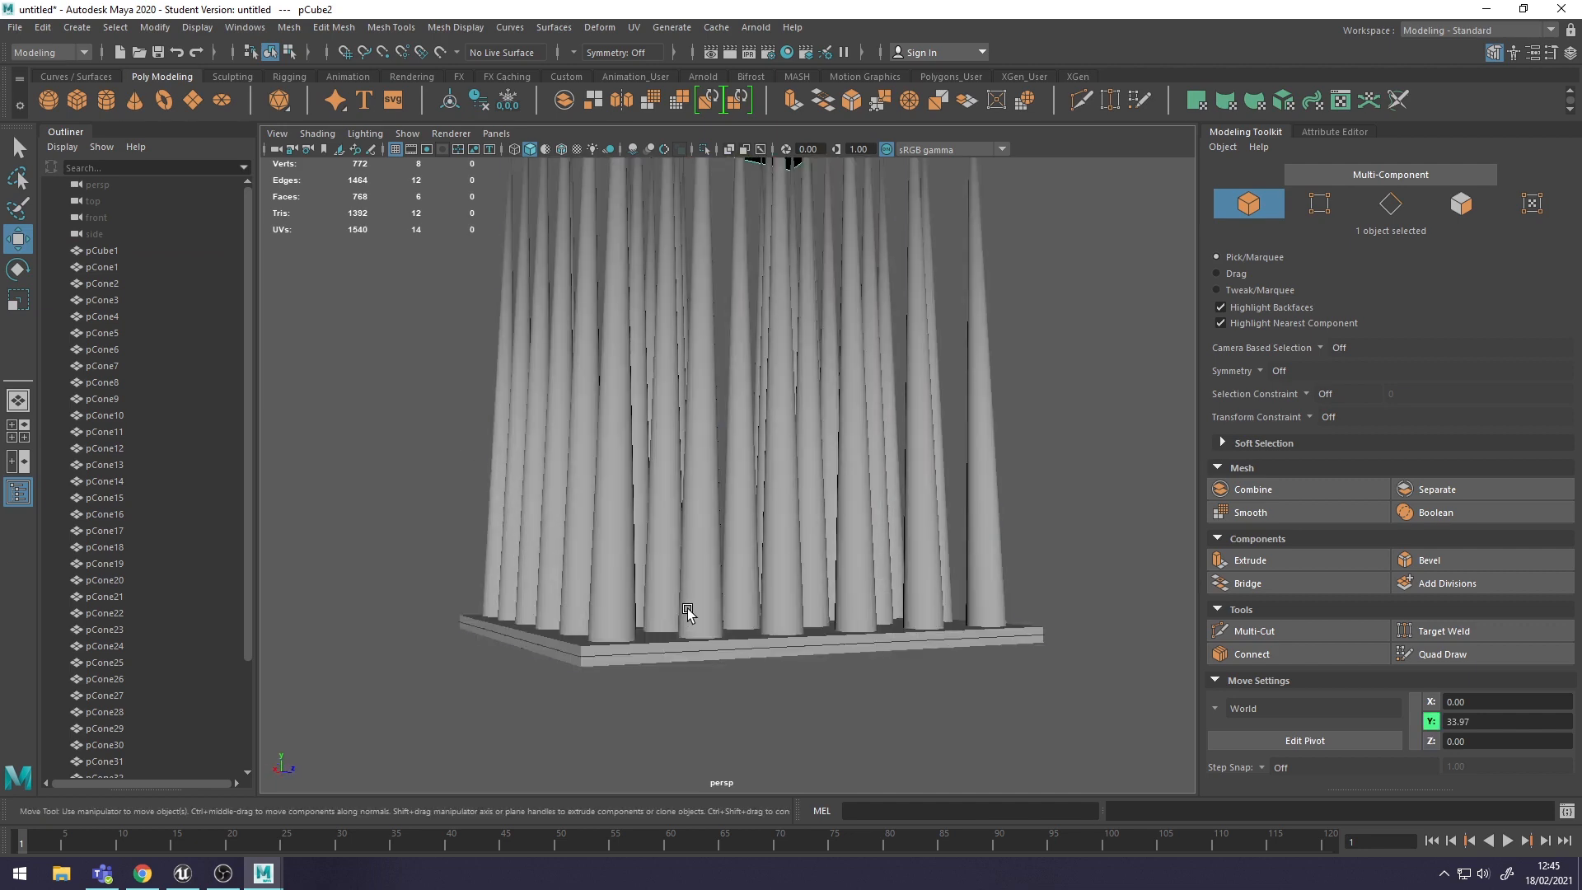
key(4)
alt+drag(696, 738, 675, 739)
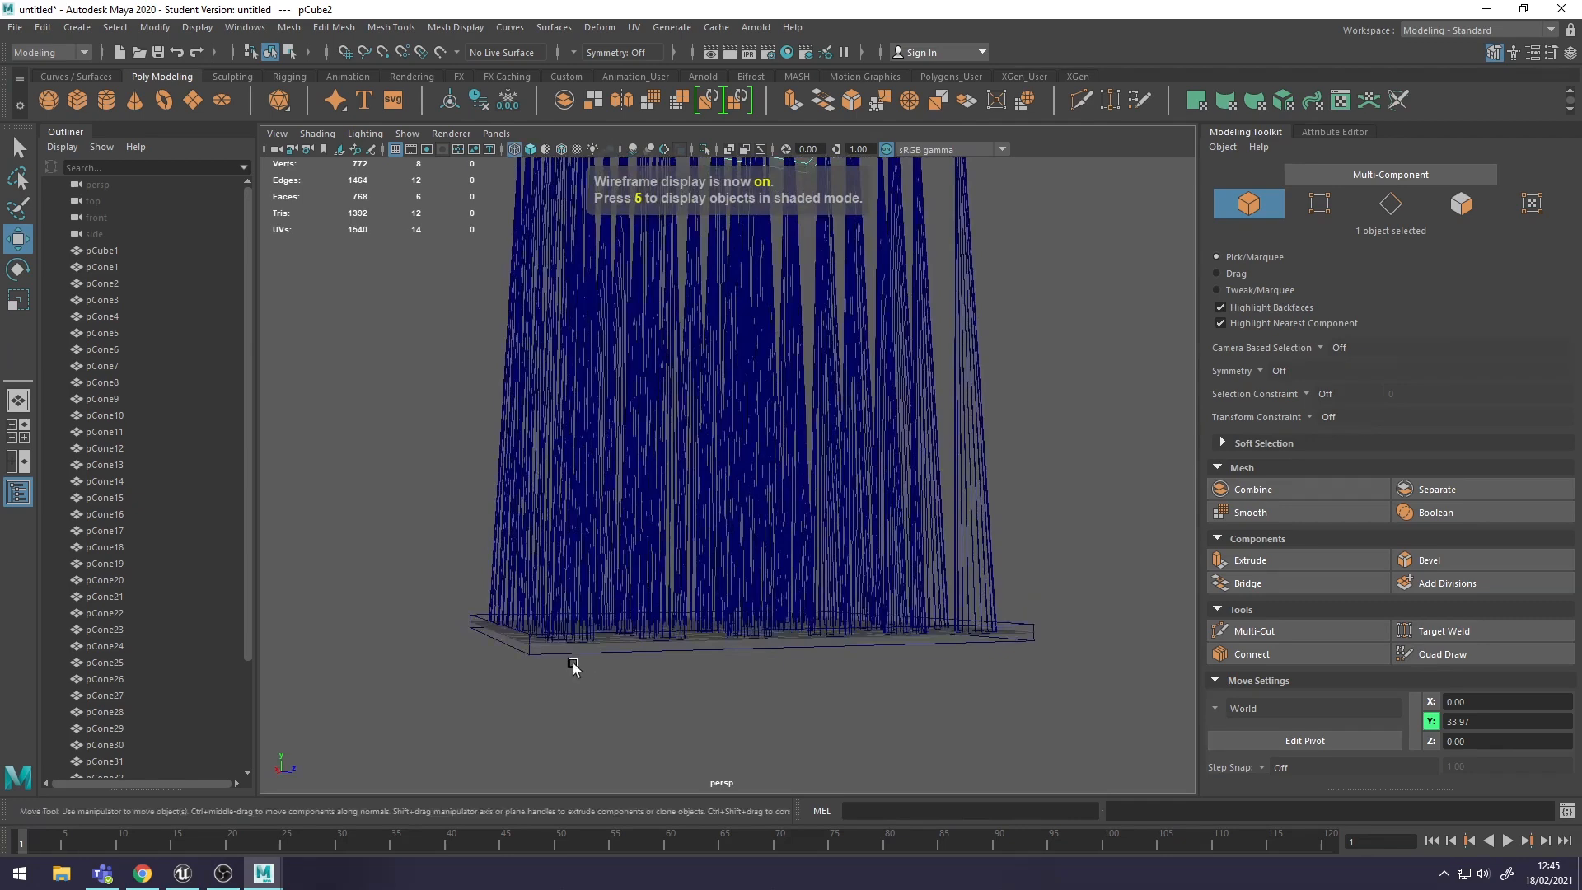
scroll(660, 642, up, 3)
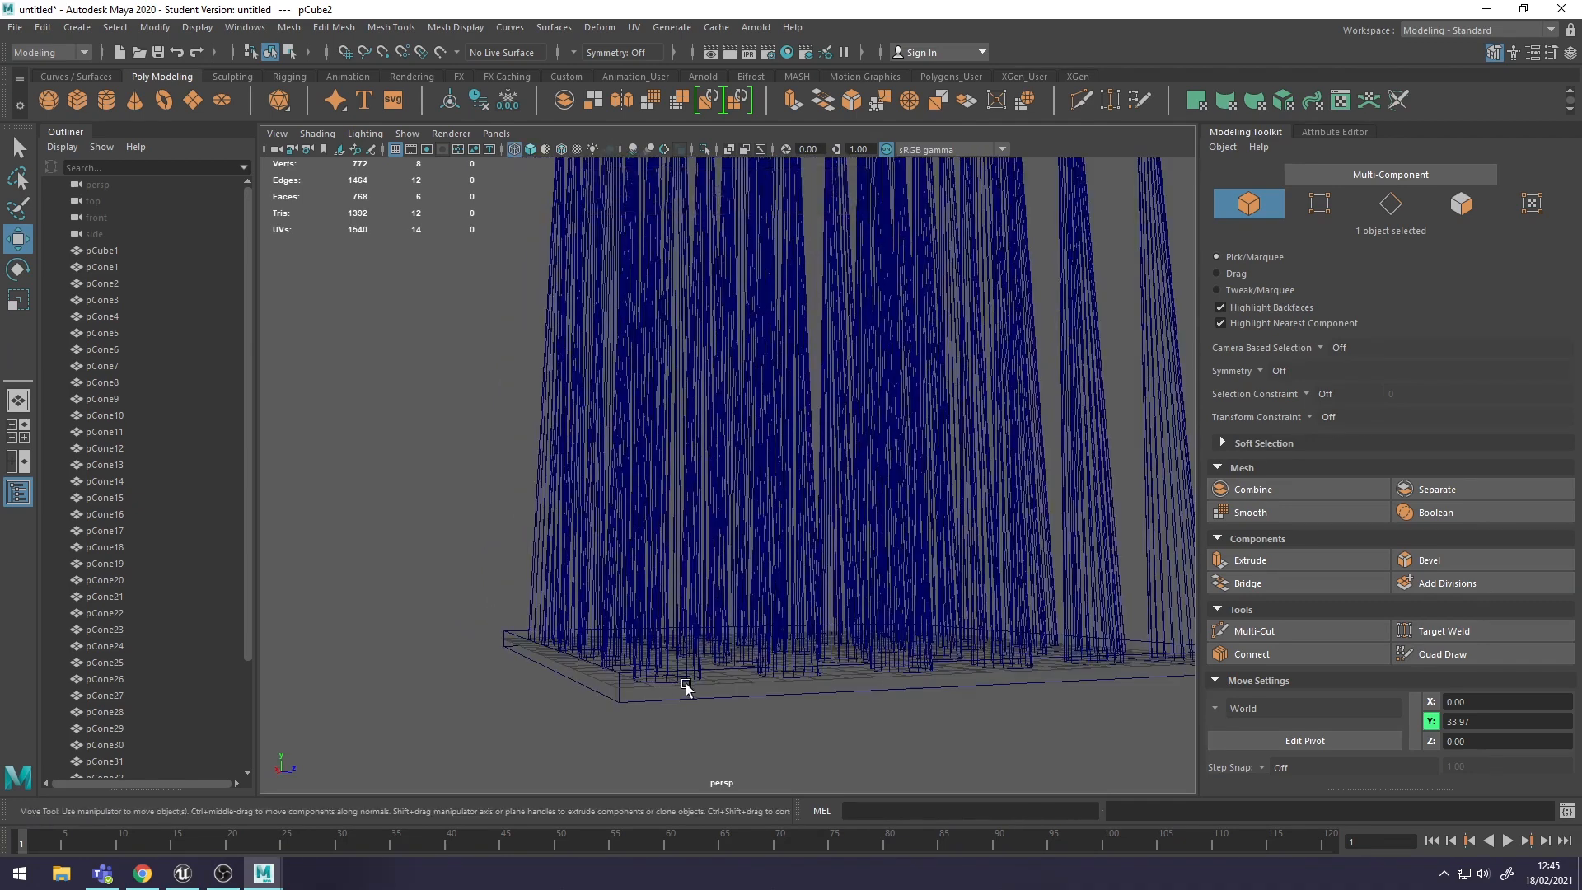
key(space)
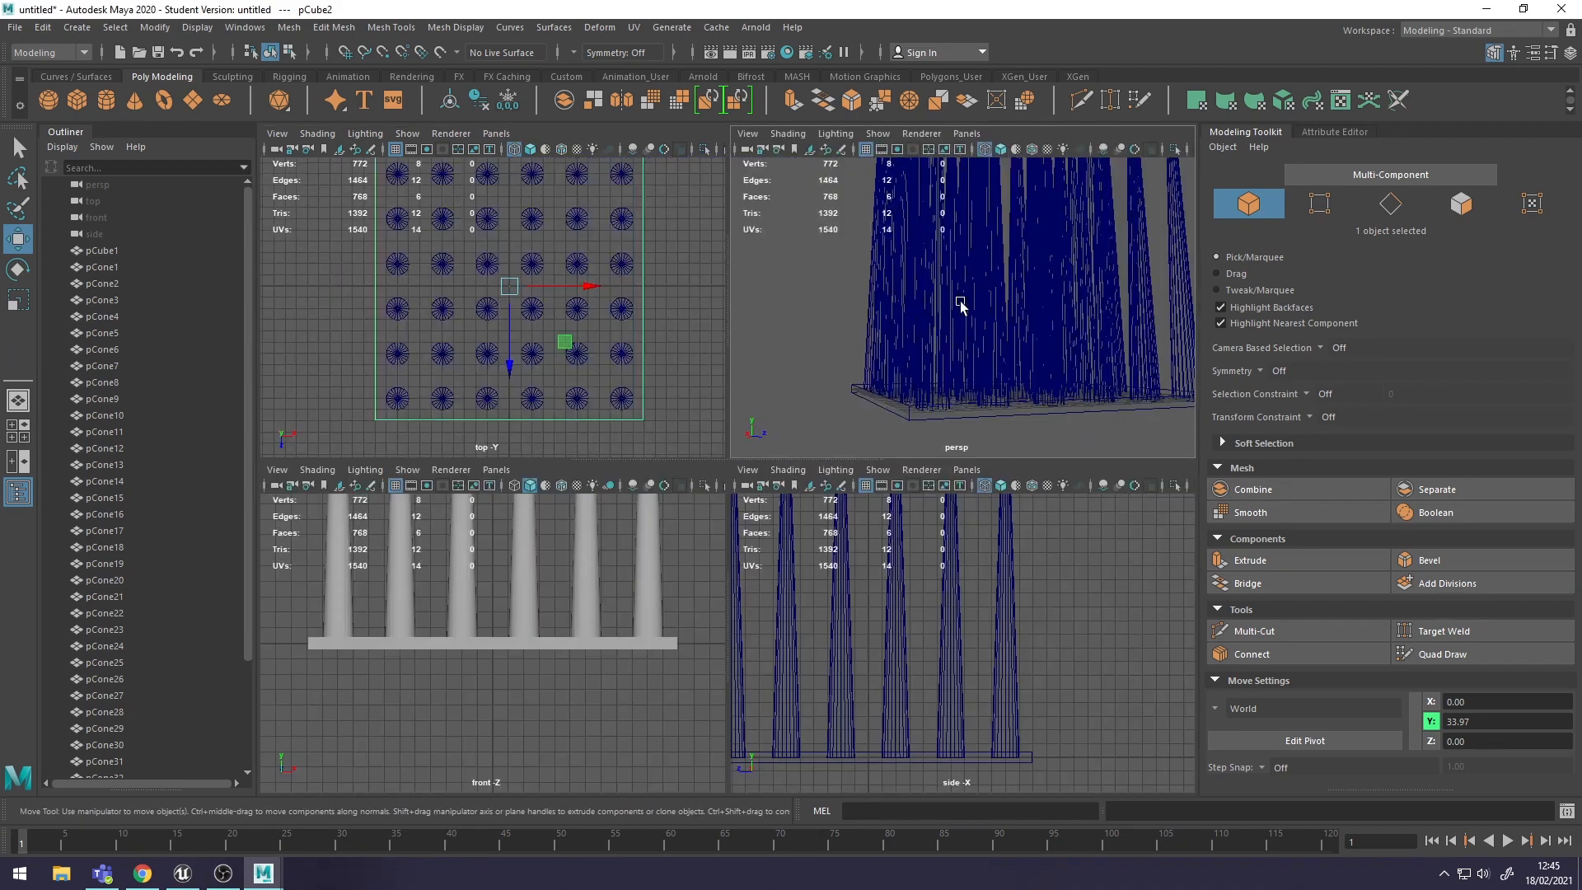
key(space)
scroll(964, 625, down, 5)
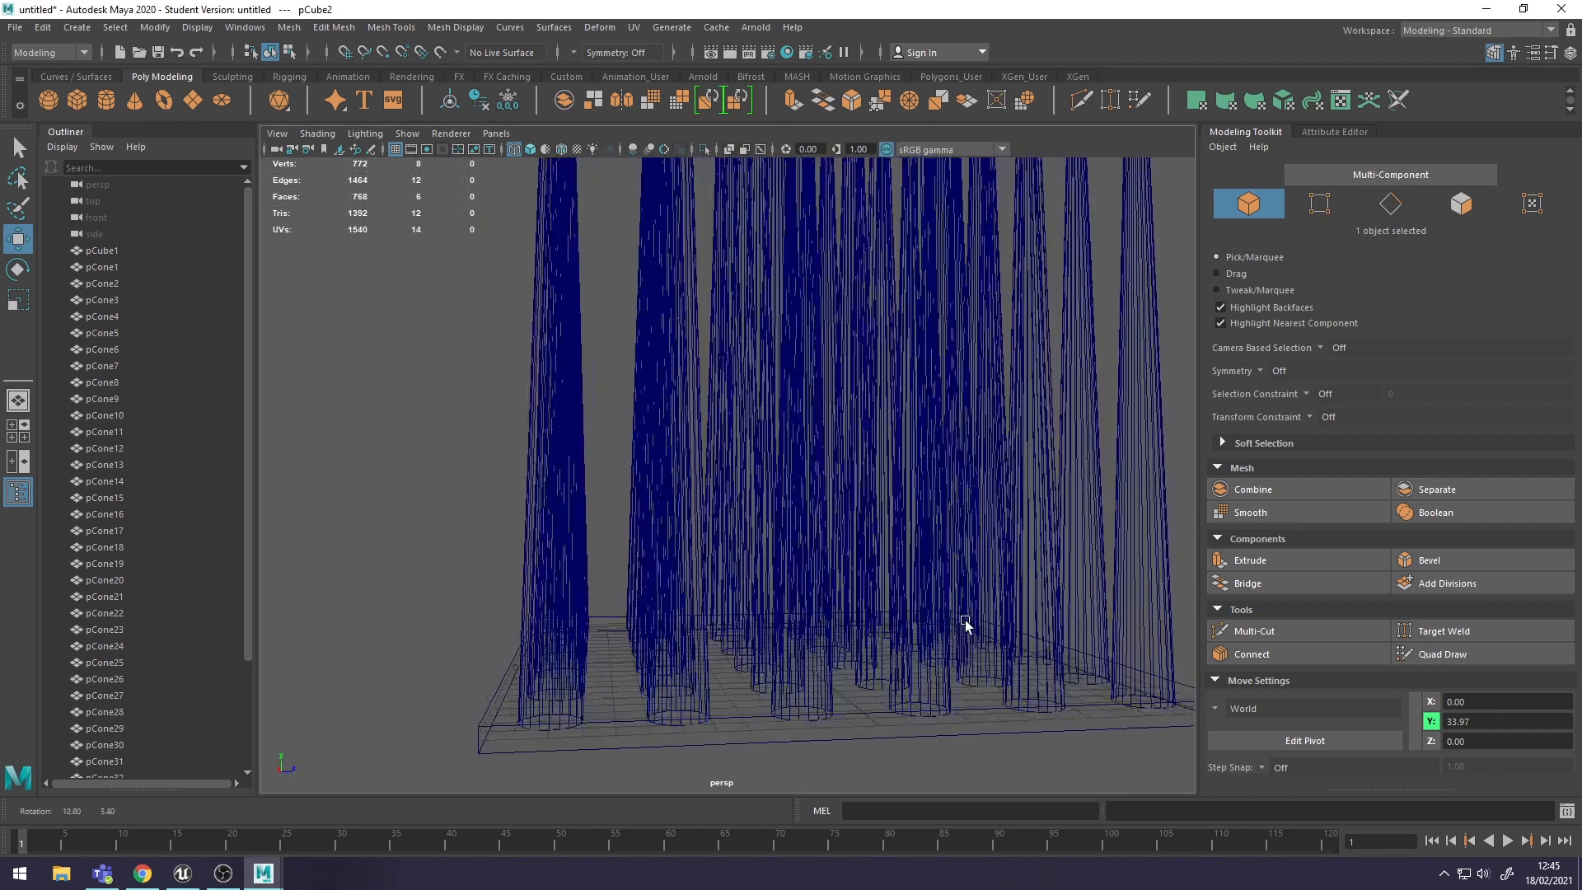
key(5)
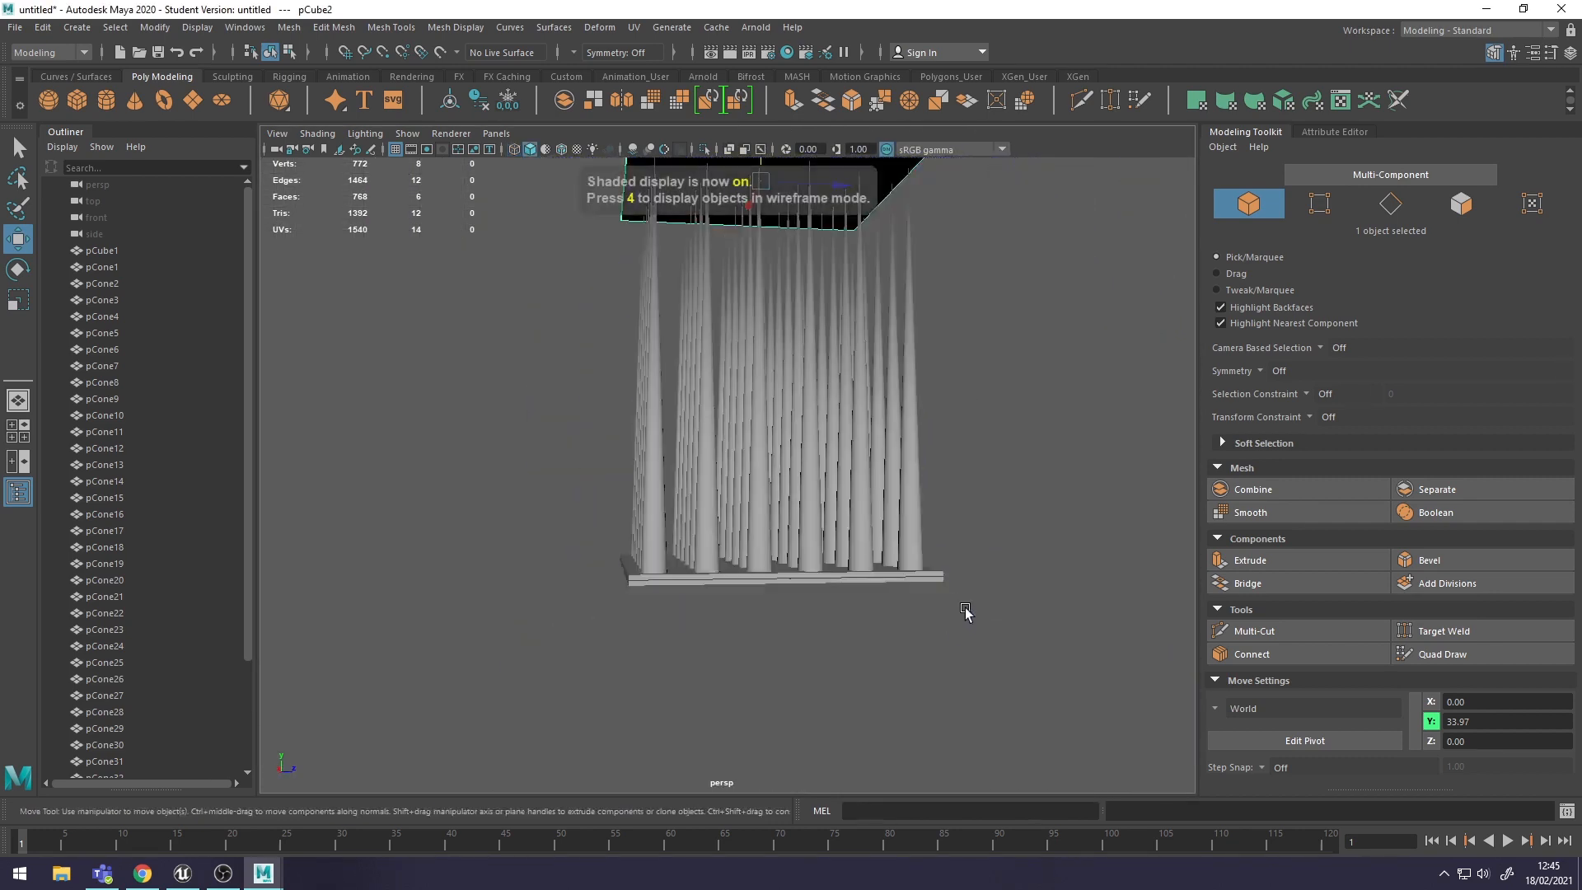
alt+drag(964, 612, 946, 623)
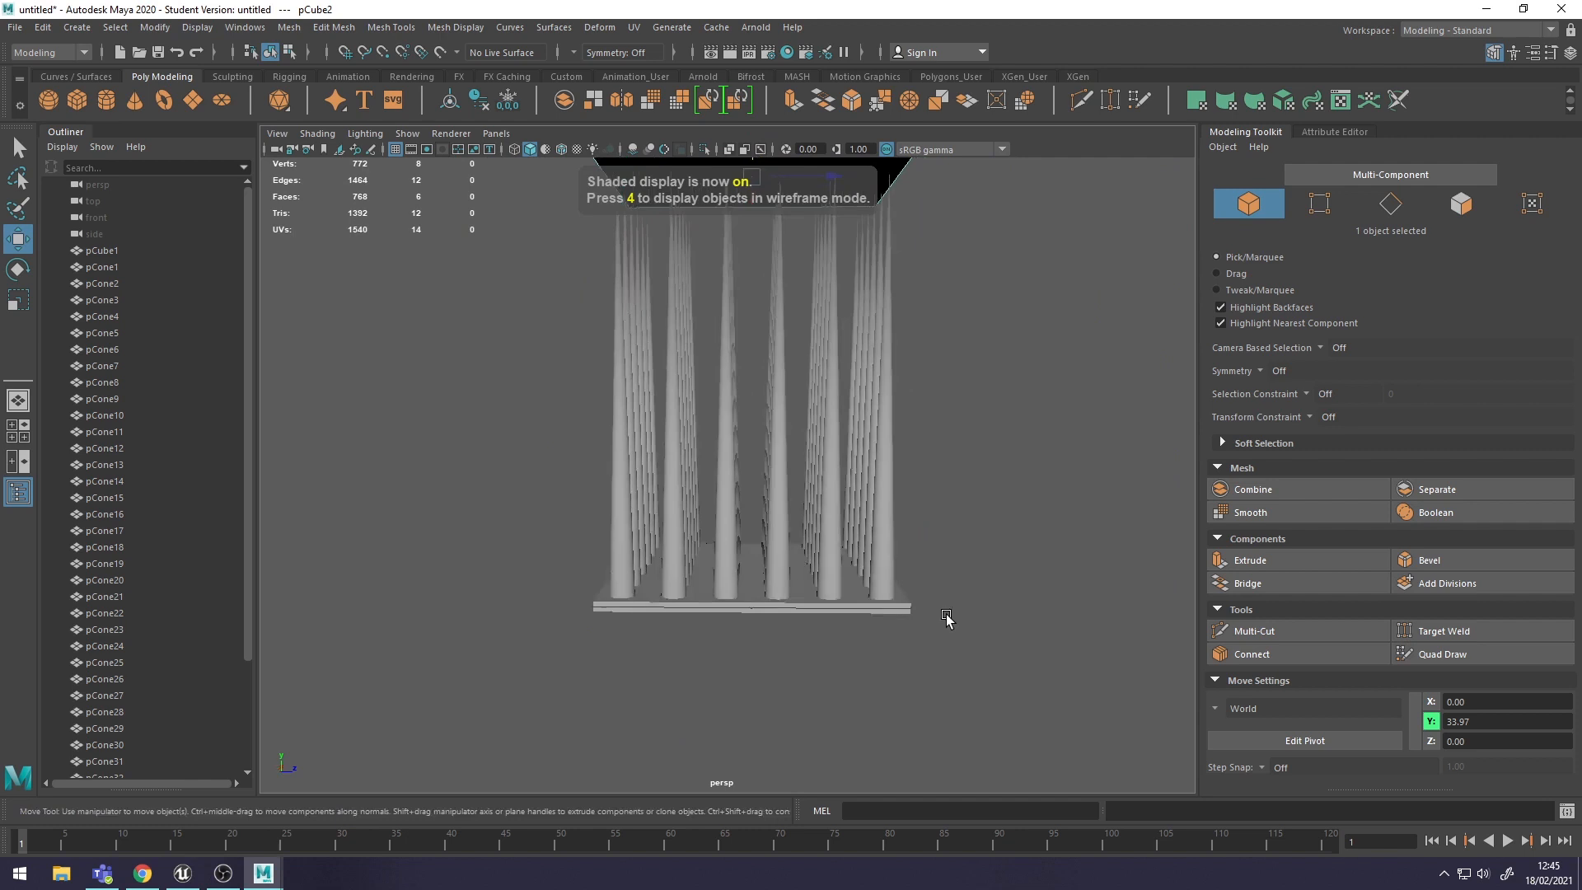
key(4)
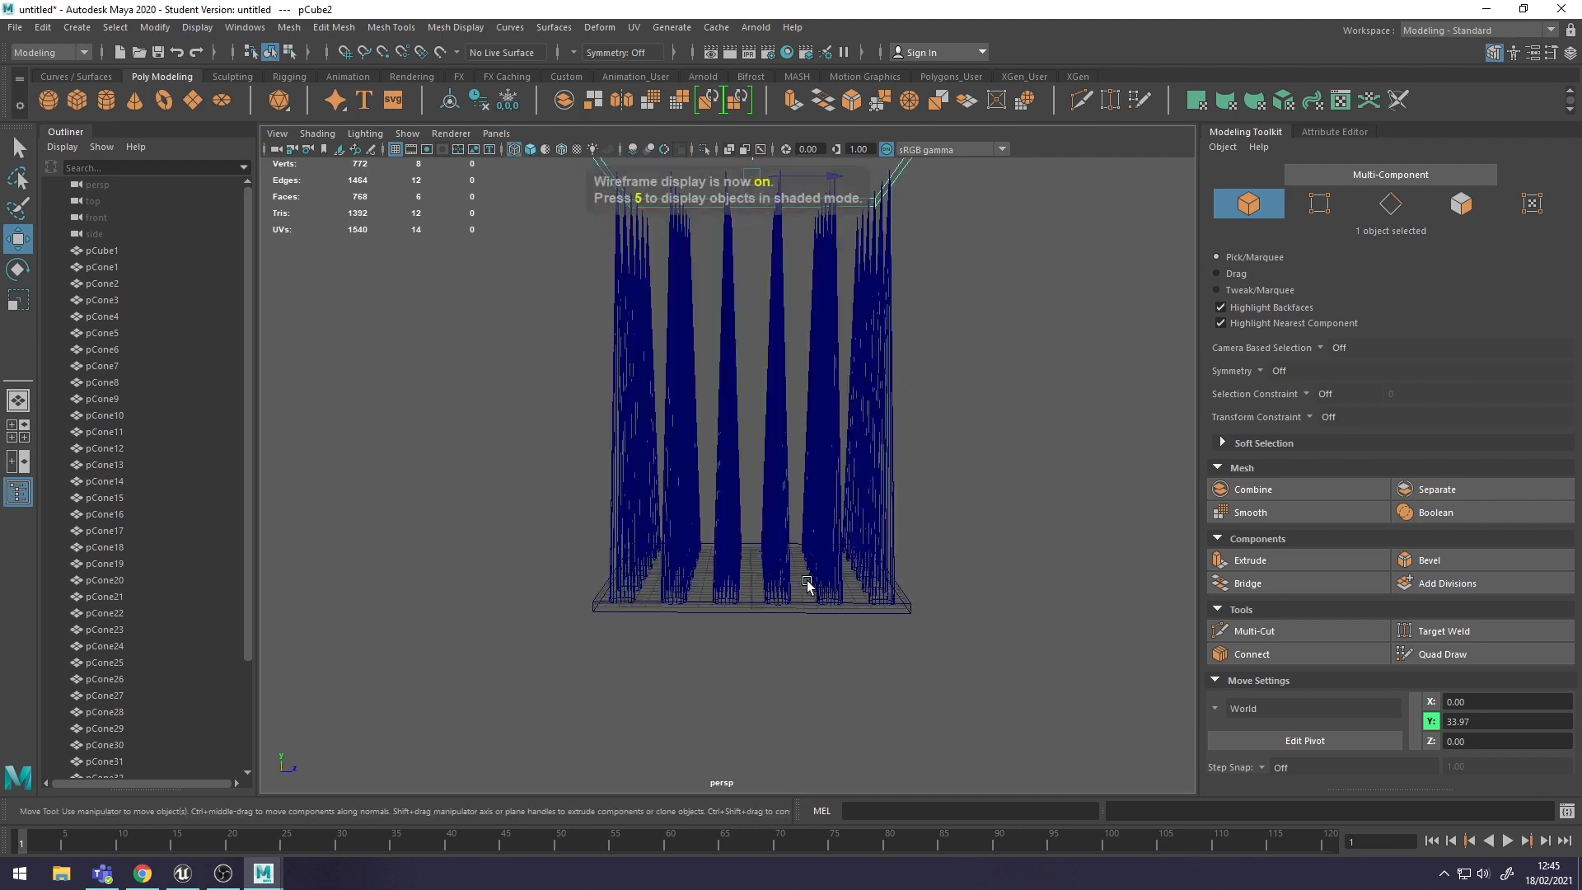
key(5)
mouse_move(942, 593)
alt+mouse_down()
mouse_move(821, 676)
mouse_move(981, 689)
mouse_move(1277, 655)
mouse_move(1318, 664)
mouse_move(1307, 679)
alt+mouse_up()
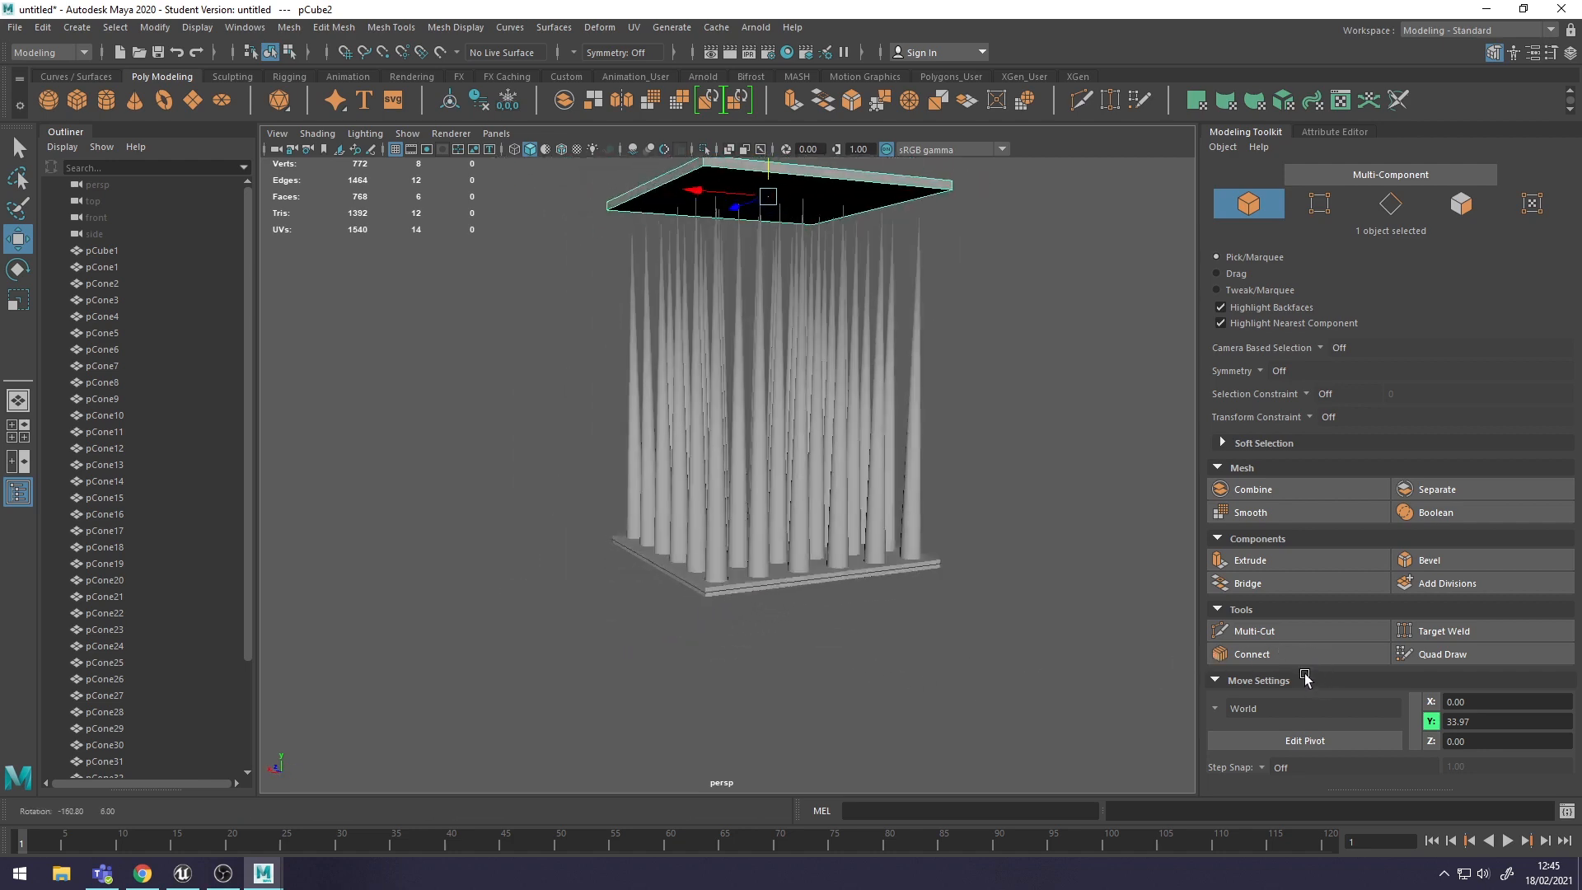
alt+drag(1105, 656, 708, 583)
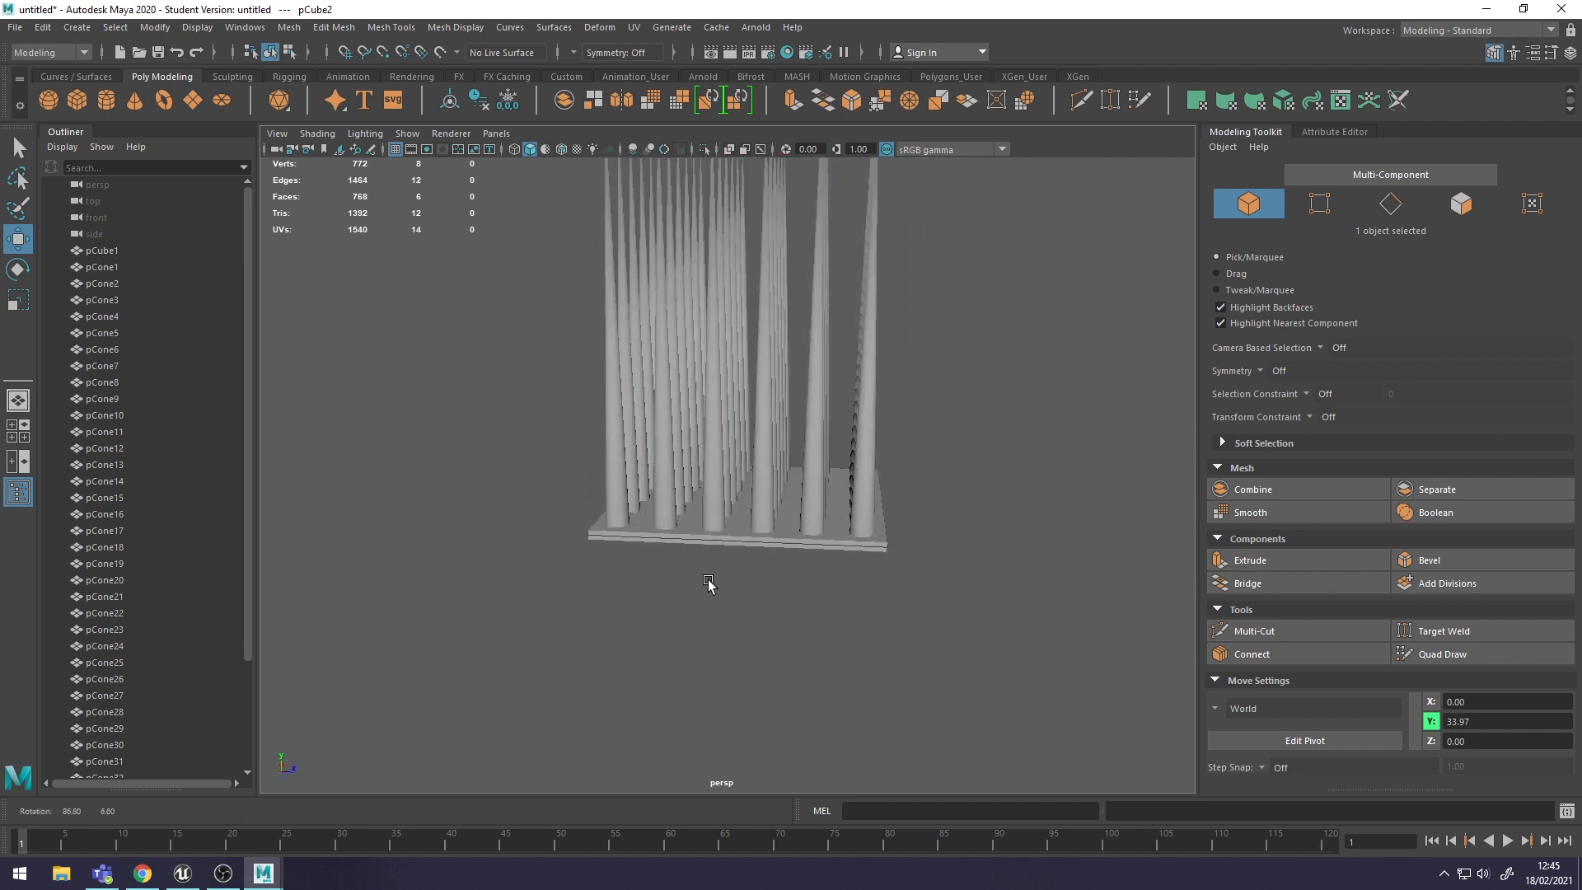
- Switch to face selection with the Select tool and delete one side face of the lower slab
right_click(969, 400)
click(972, 445)
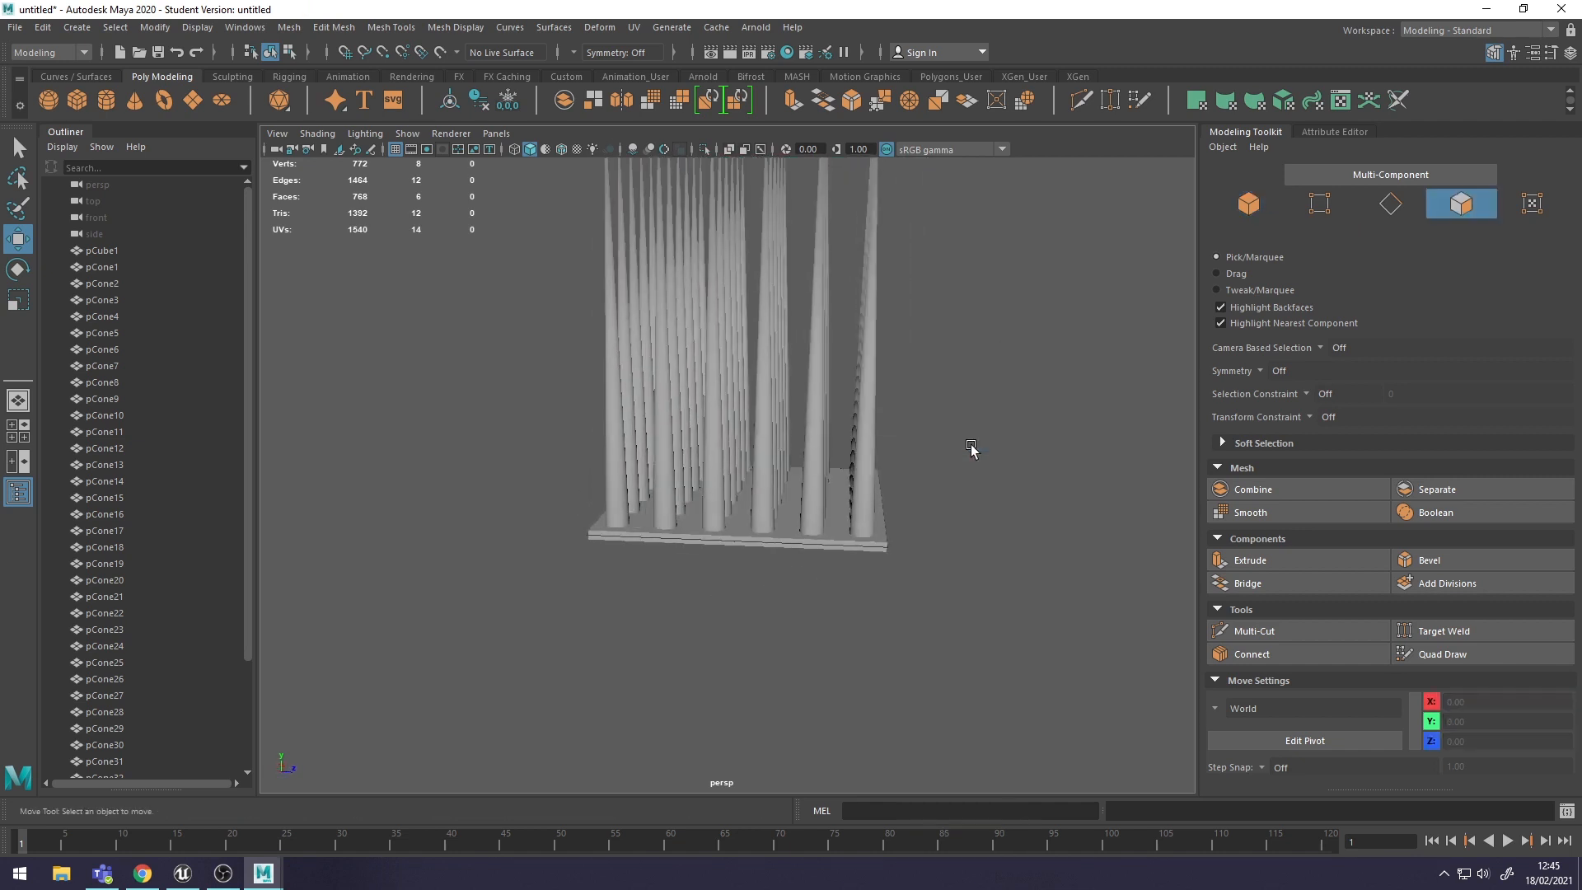
click(1248, 203)
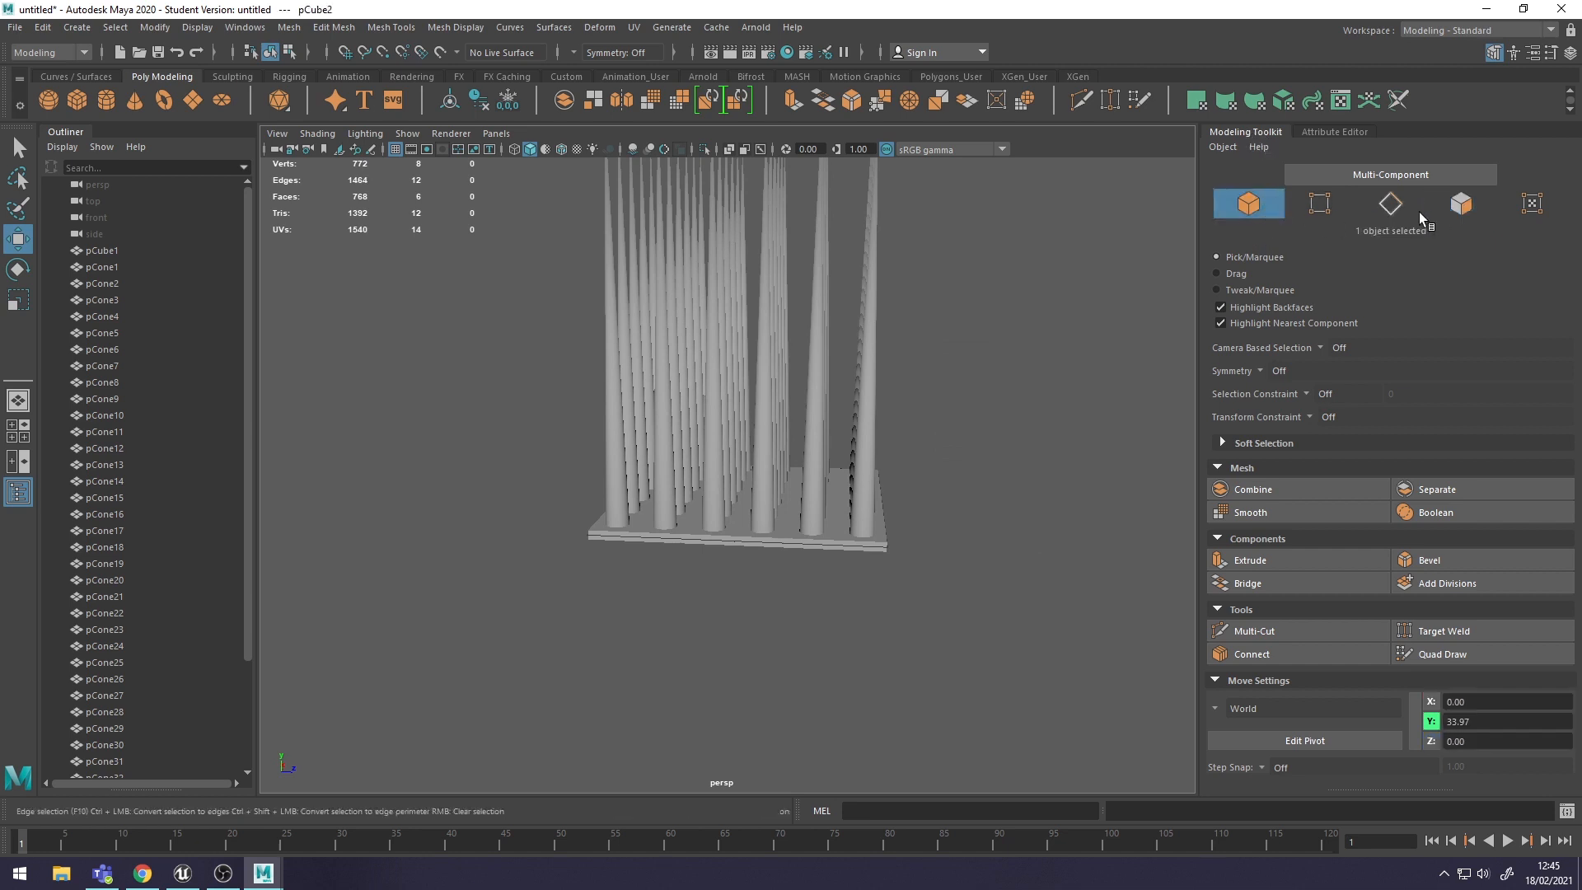
click(1463, 206)
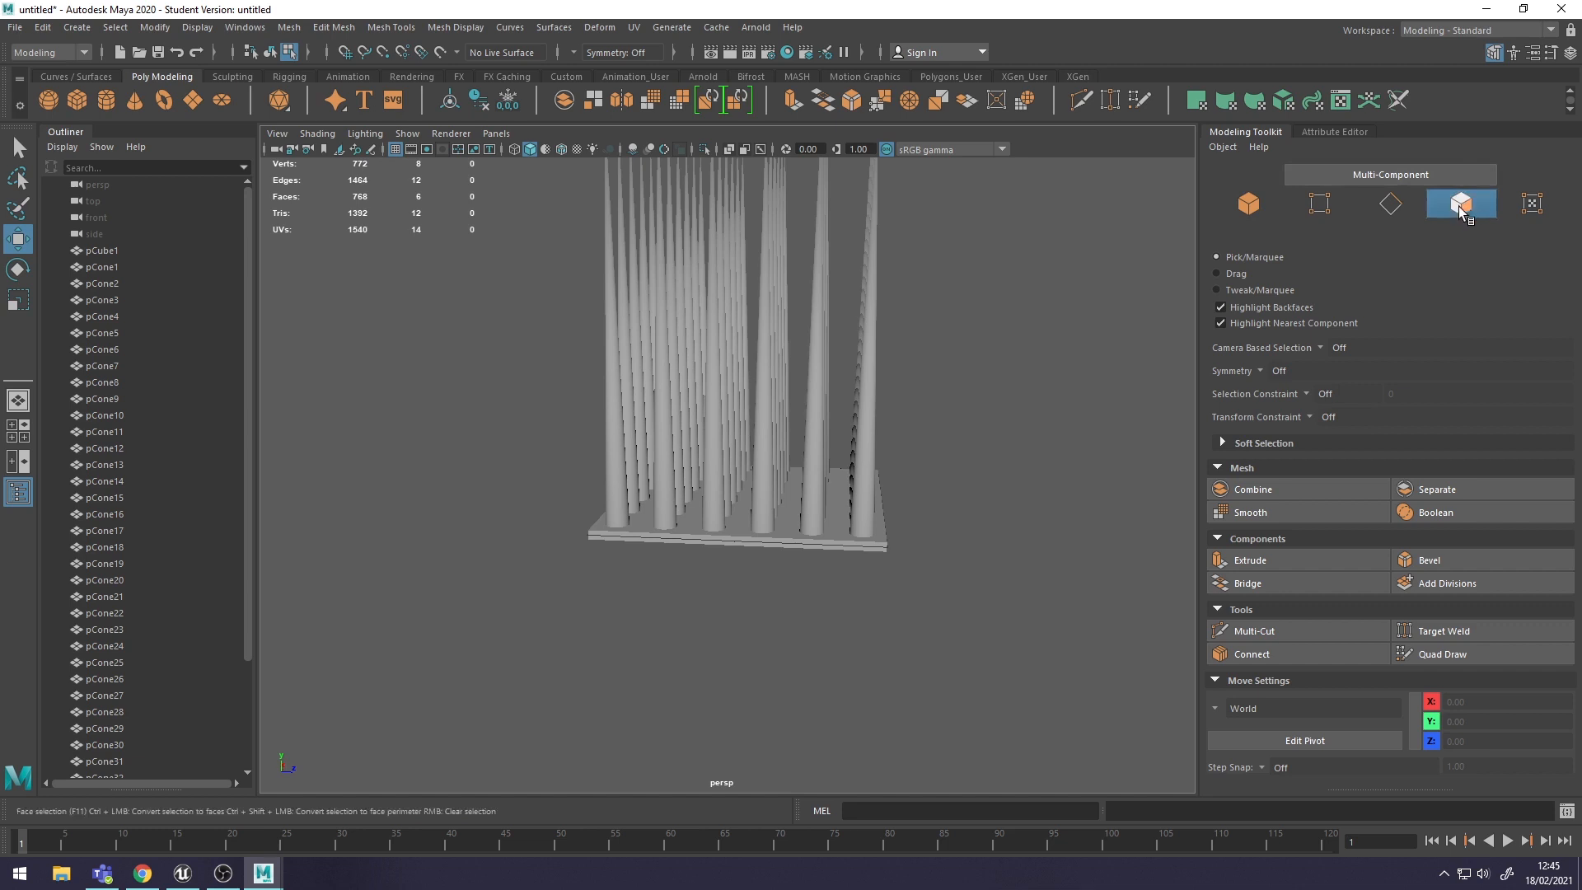
alt+drag(842, 620, 886, 604)
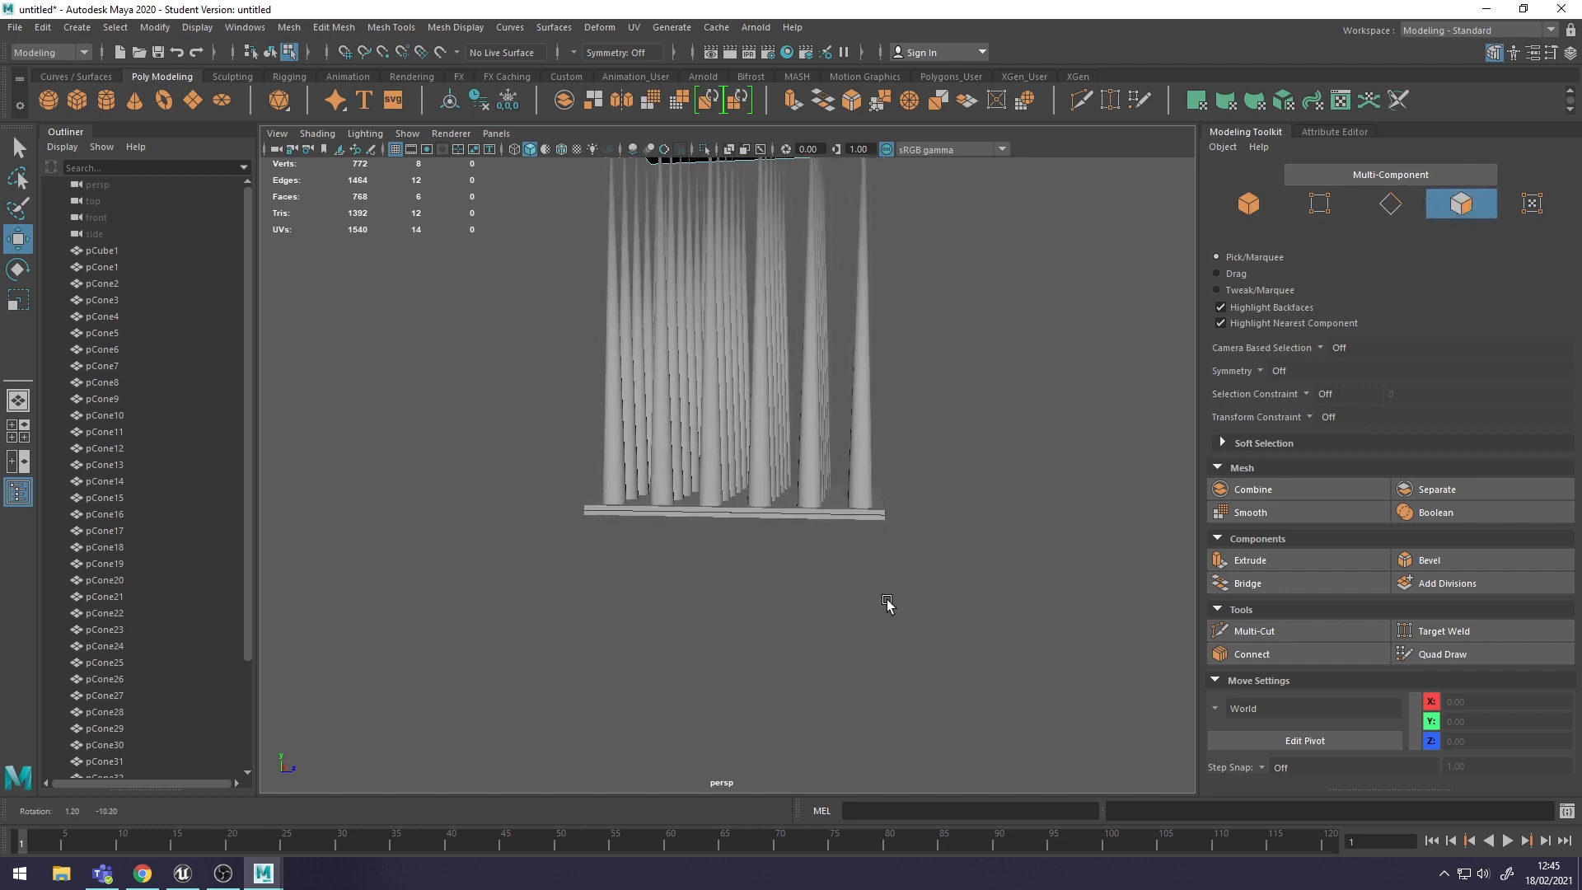
right_drag(940, 384, 947, 473)
click(18, 148)
right_drag(1027, 344, 1022, 517)
alt+drag(1022, 517, 915, 549)
scroll(851, 511, up, 5)
click(780, 488)
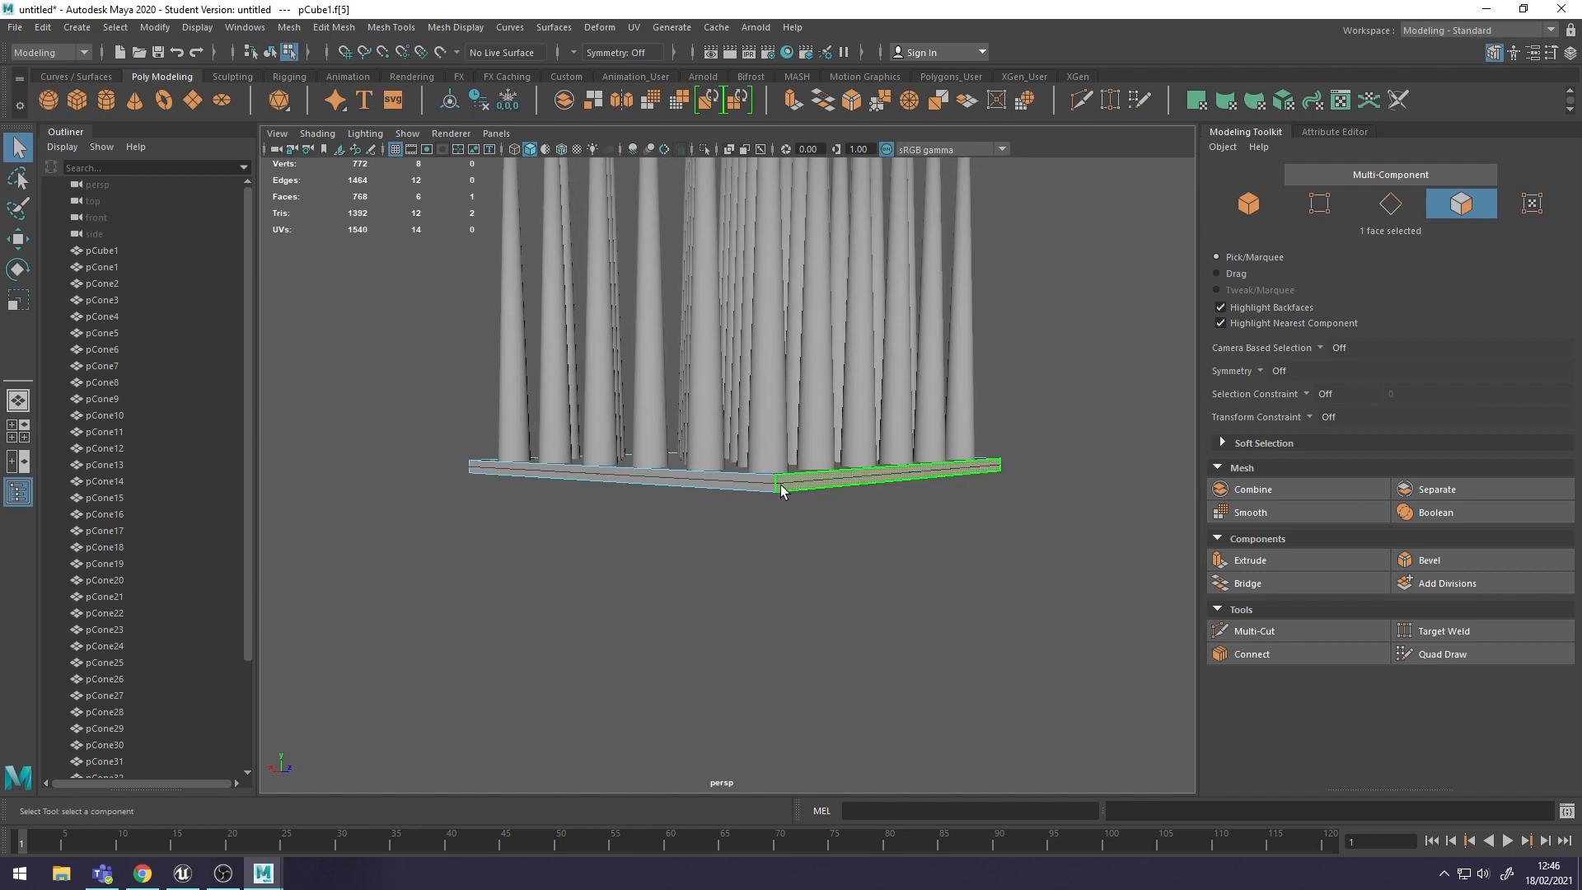
click(853, 545)
click(823, 485)
key(Delete)
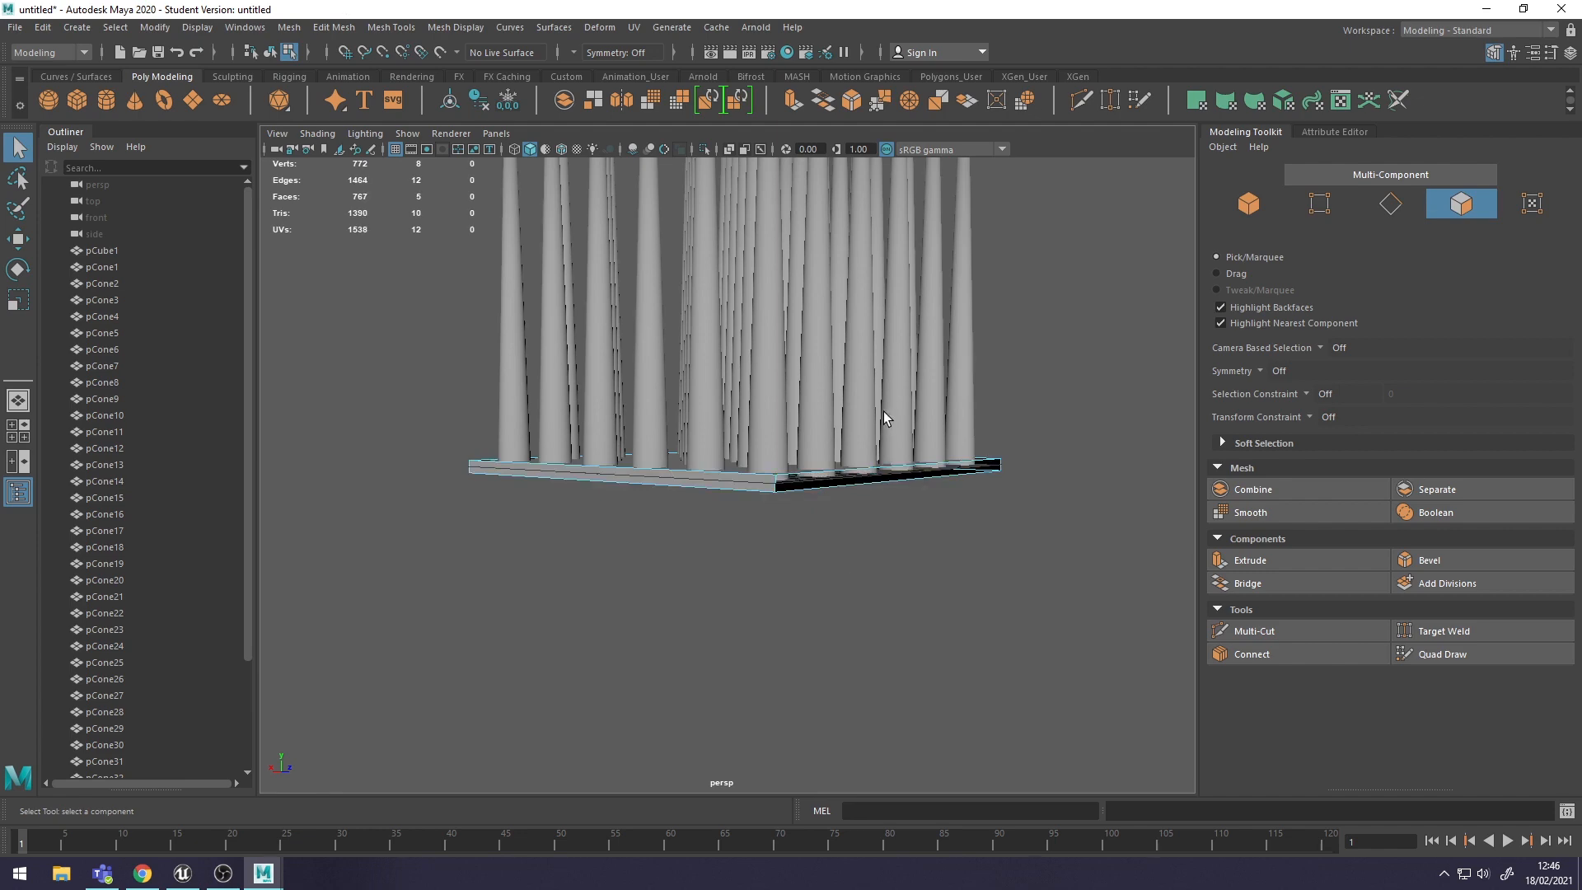
- Select the lower slab's three remaining side faces and its bottom face in the side view and delete them, keeping the top face
key(space)
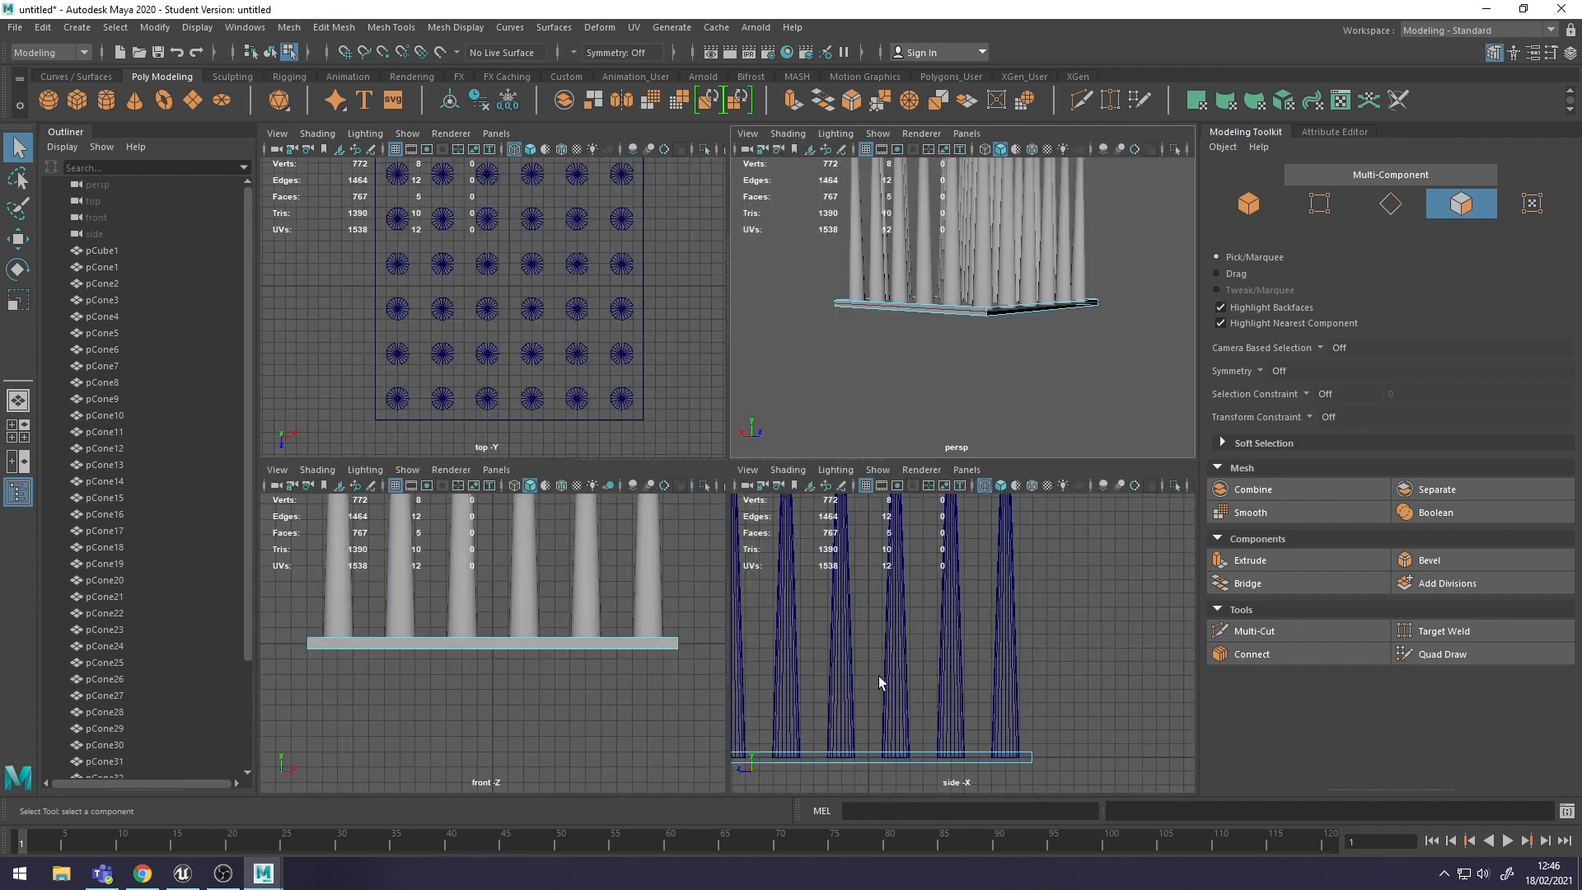
key(space)
scroll(948, 602, down, 3)
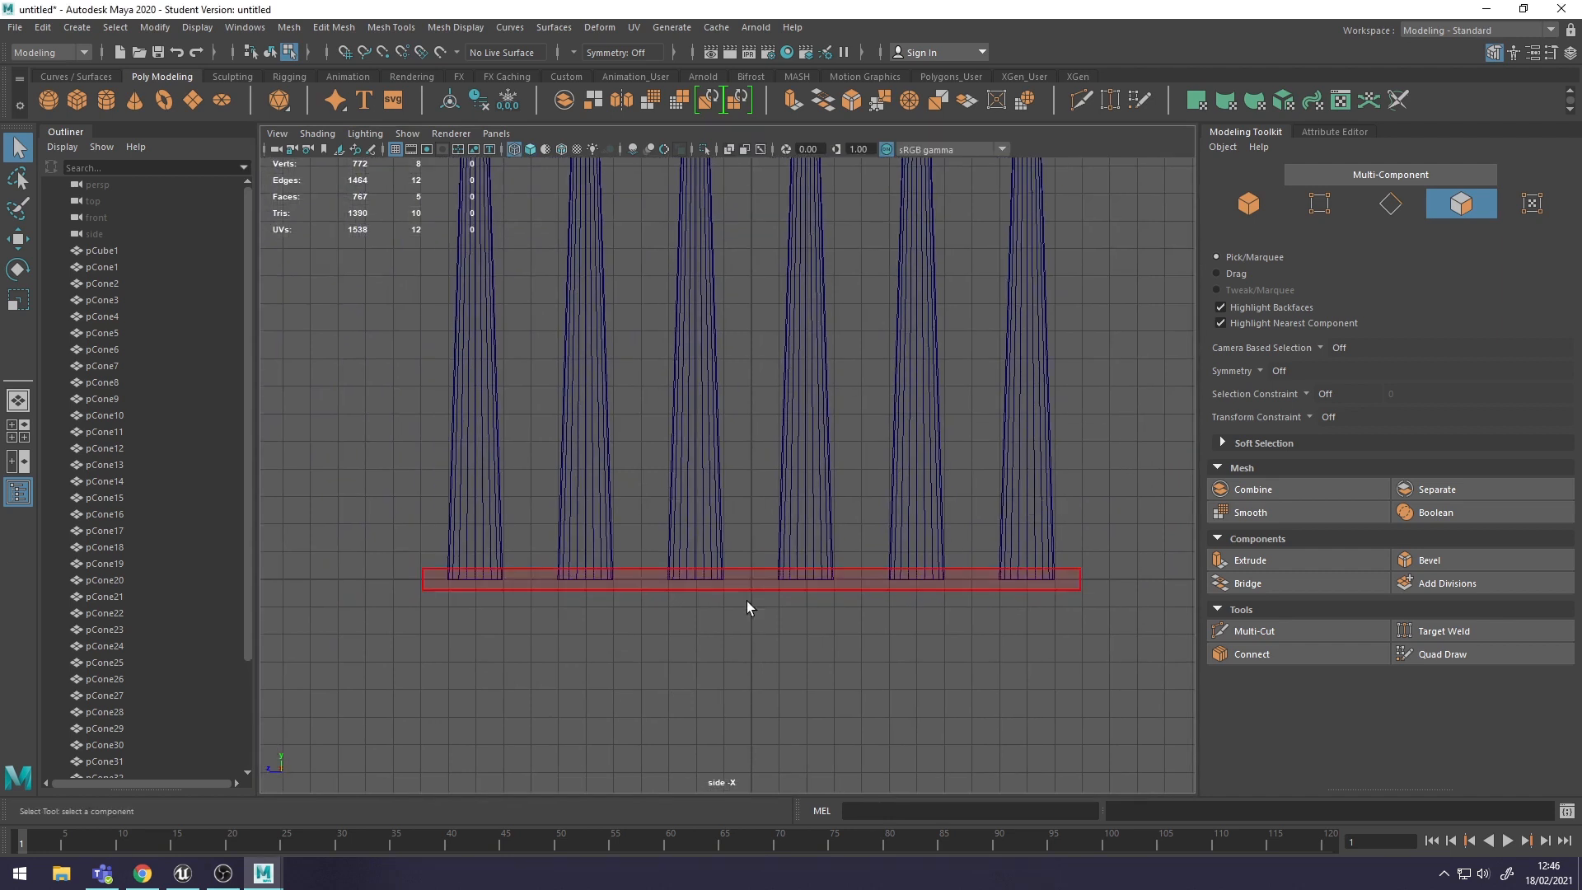
drag(368, 660, 1114, 575)
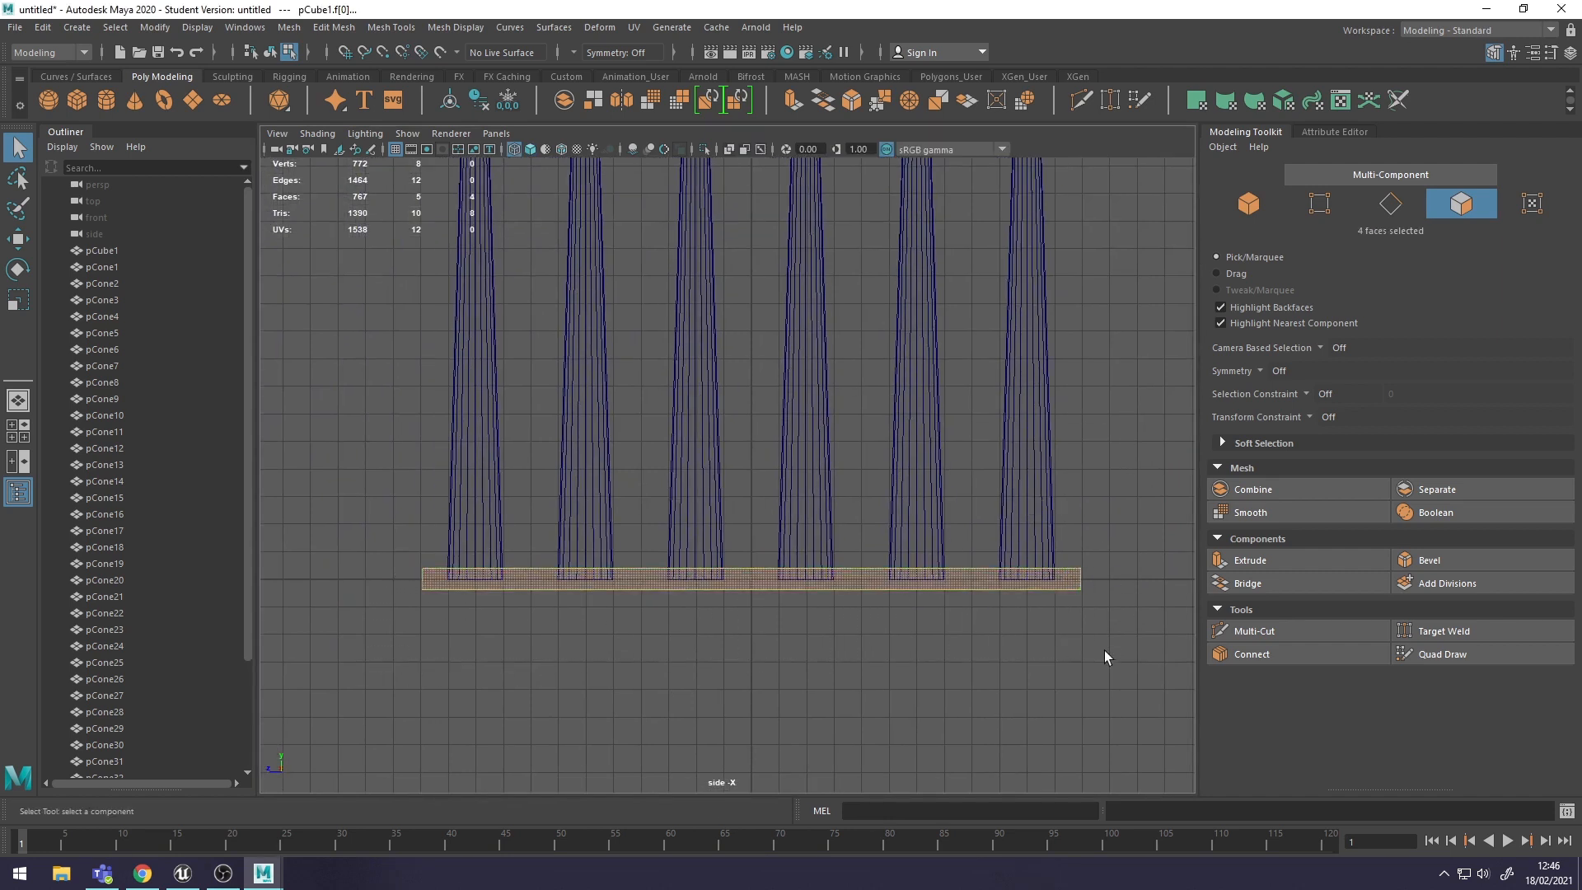
key(space)
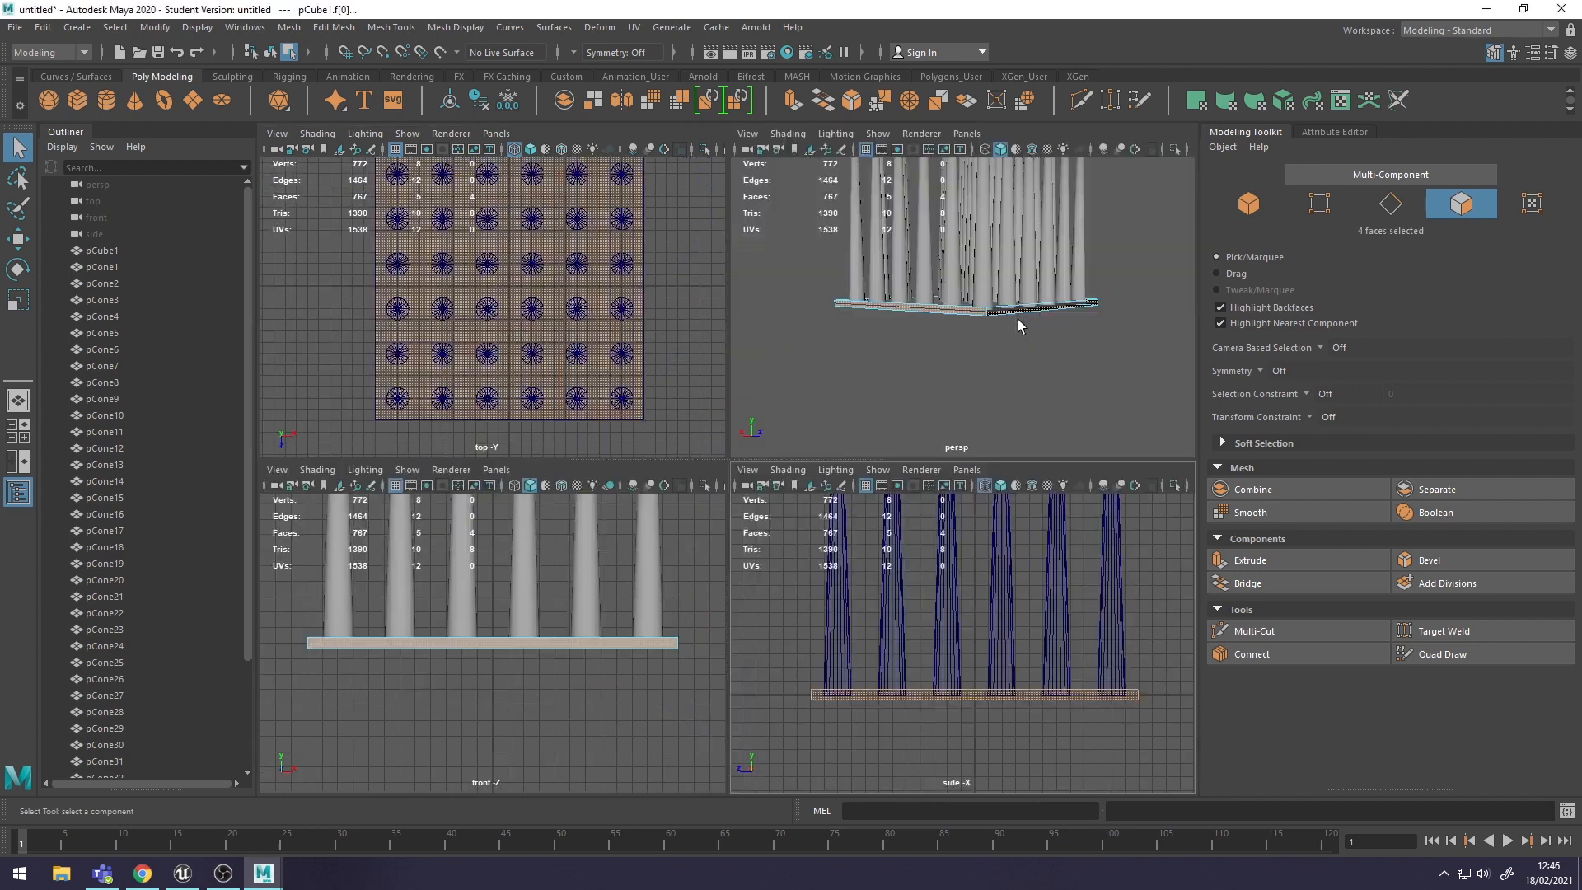
key(space)
alt+drag(987, 509, 950, 541)
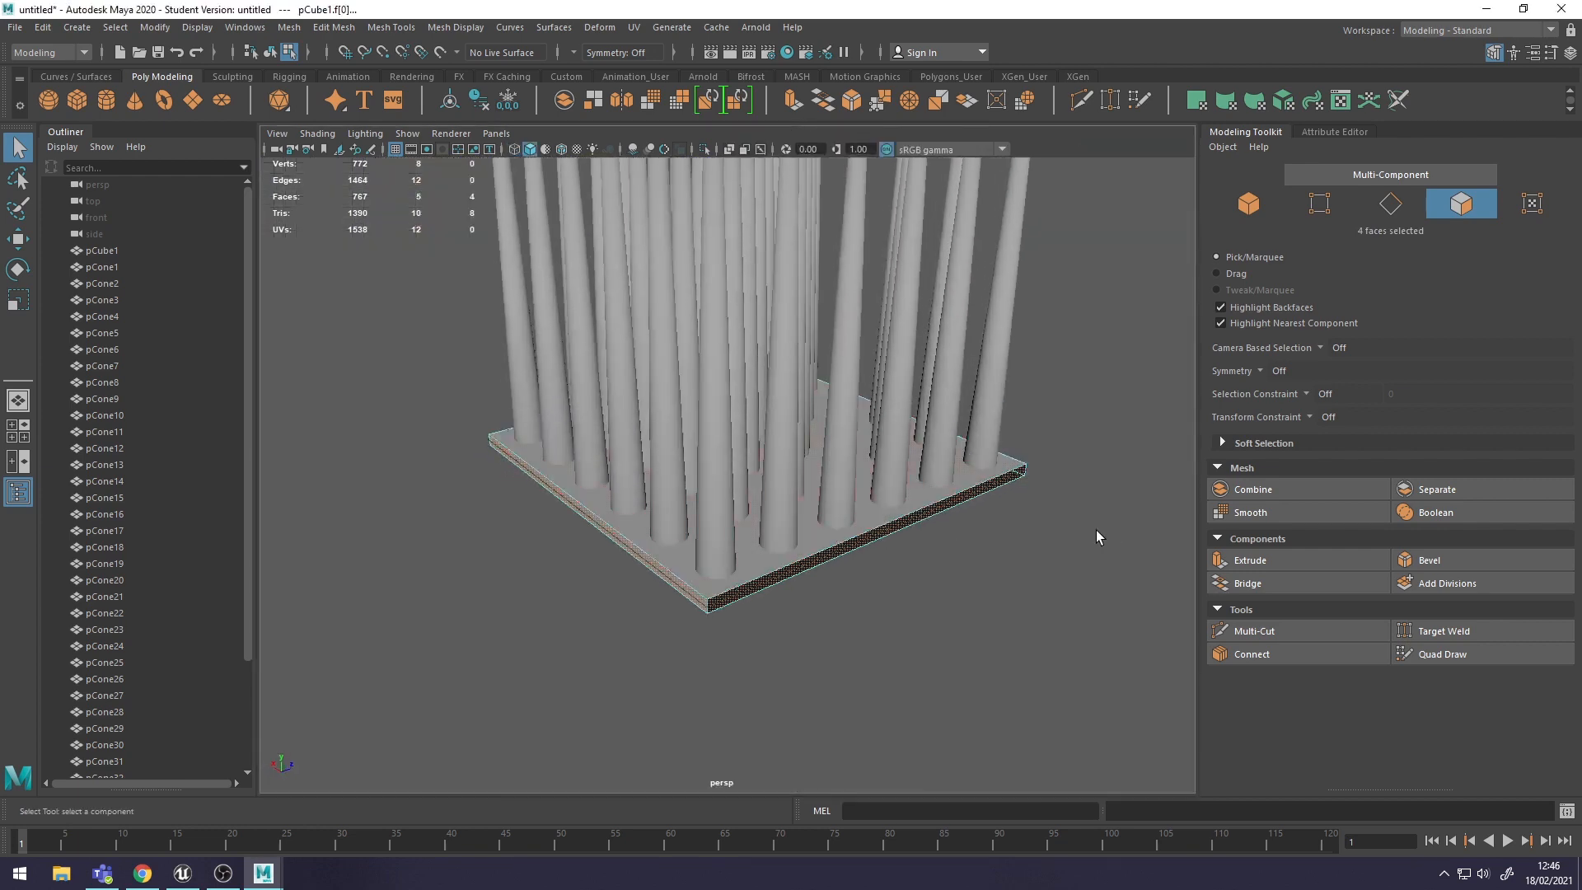
key(Delete)
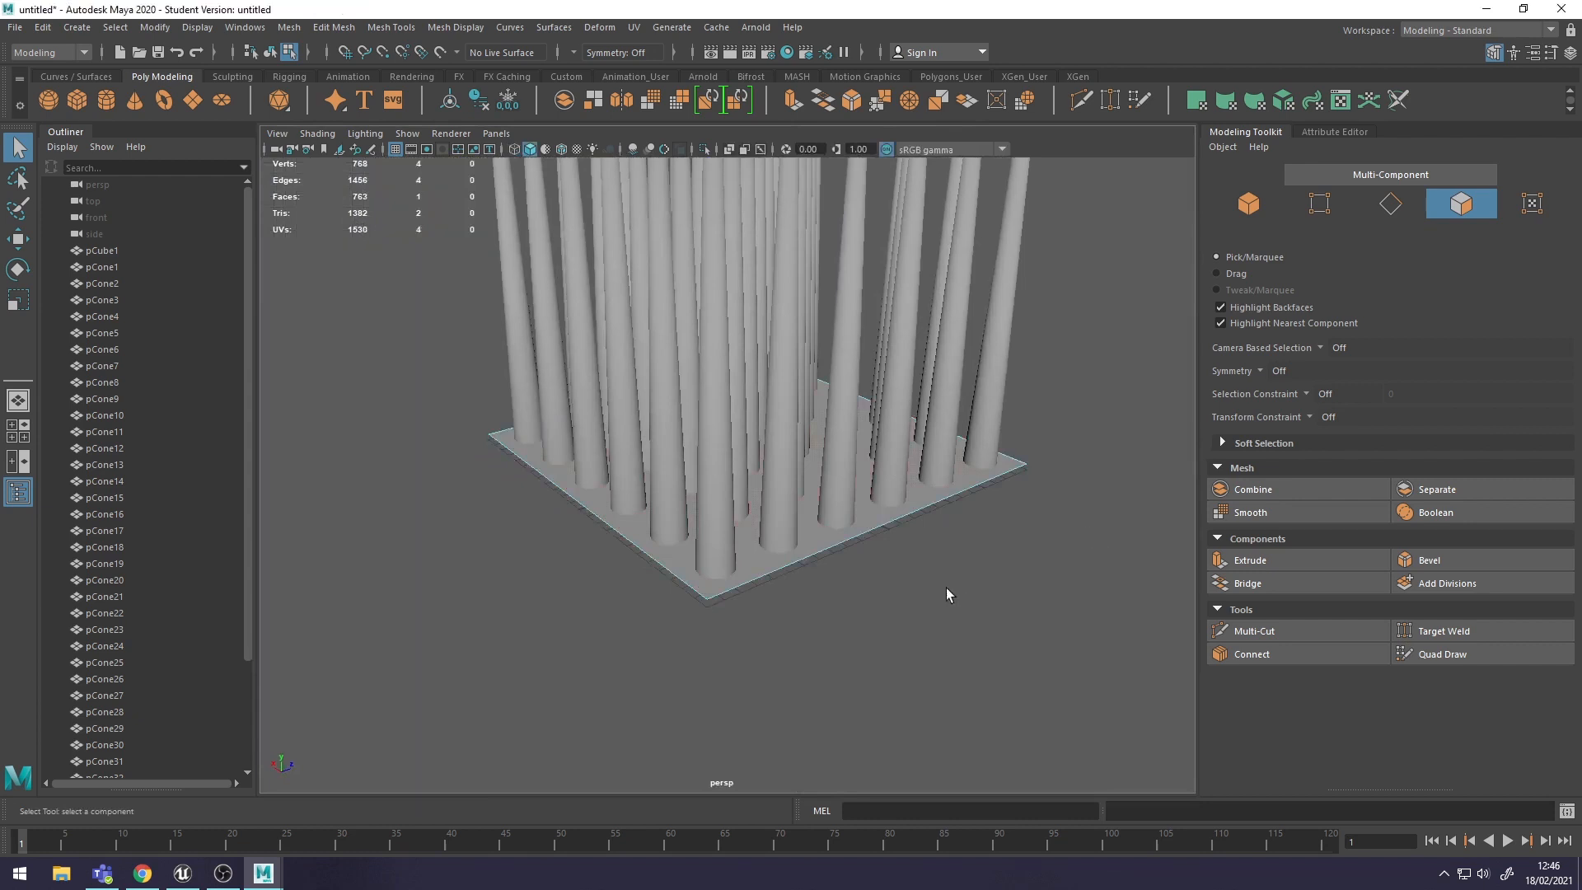
- Return to object selection with the lower slab's remaining top plane selected
alt+drag(961, 572, 956, 566)
scroll(784, 459, up, 4)
right_drag(1017, 420, 1088, 398)
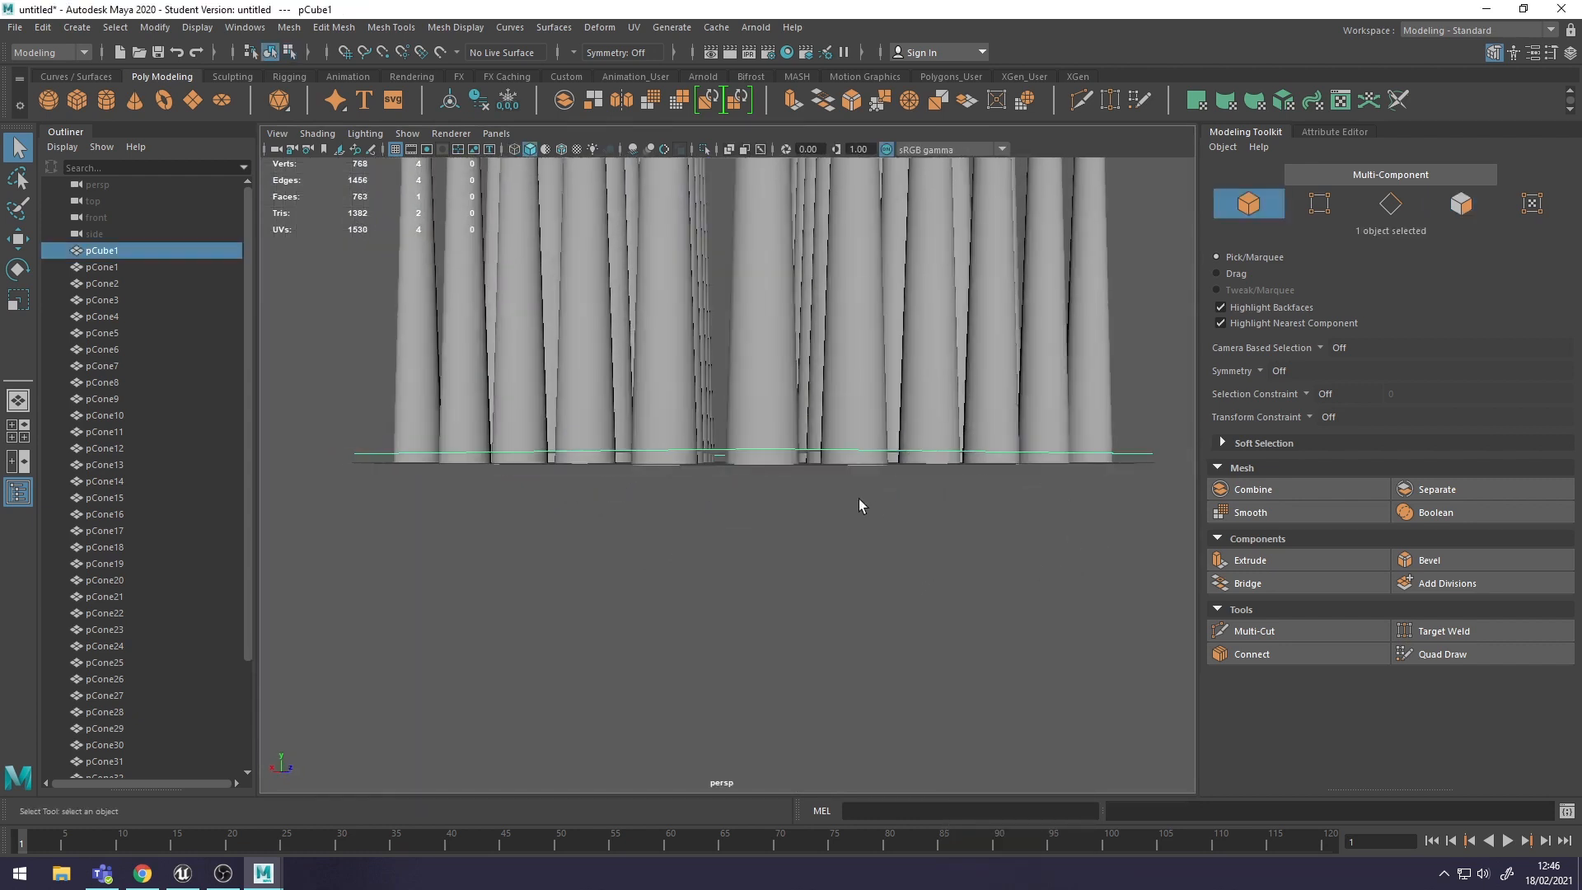
- Select all the cone spikes together with the lower plane and merge them with a Boolean Union
alt+drag(801, 462, 734, 516)
scroll(690, 506, down, 5)
alt+drag(697, 580, 636, 502)
drag(502, 543, 981, 376)
alt+drag(1057, 482, 687, 372)
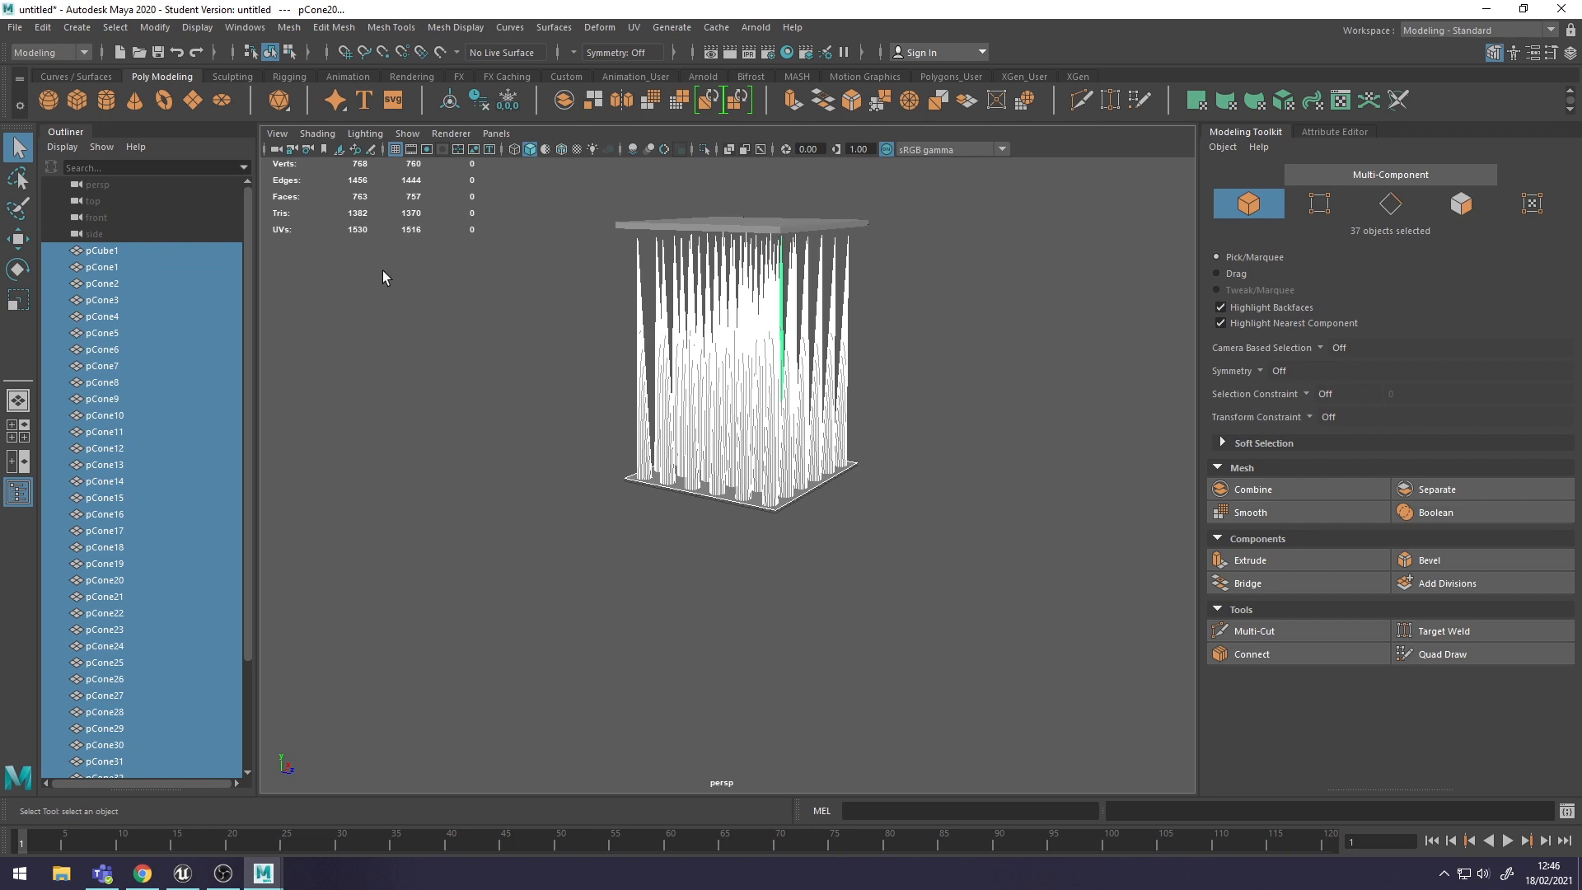
click(291, 29)
mouse_move(307, 72)
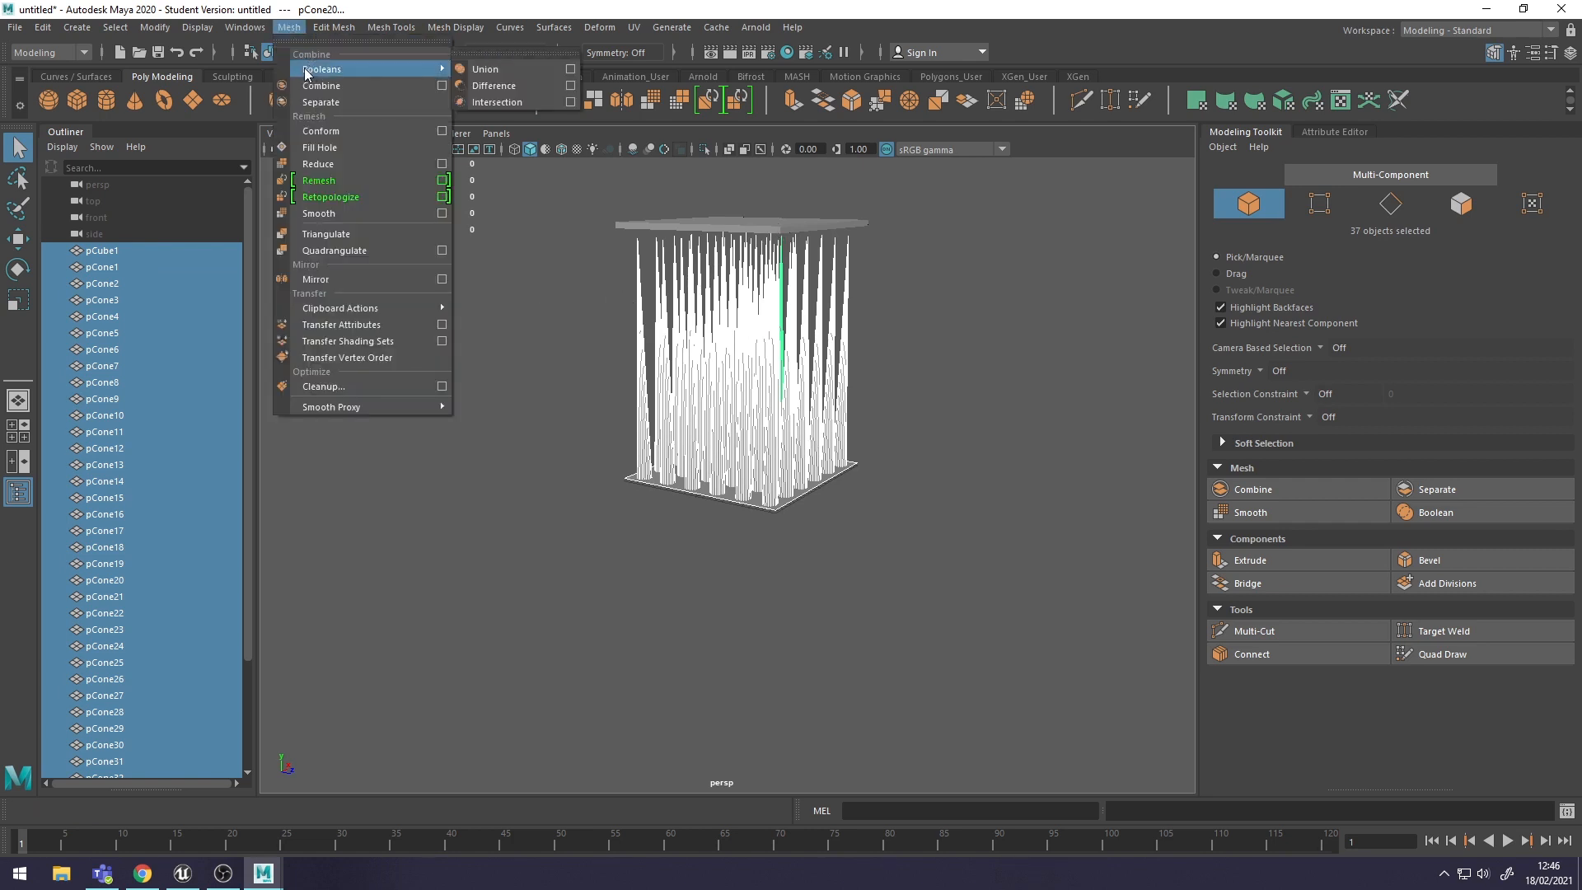
click(501, 72)
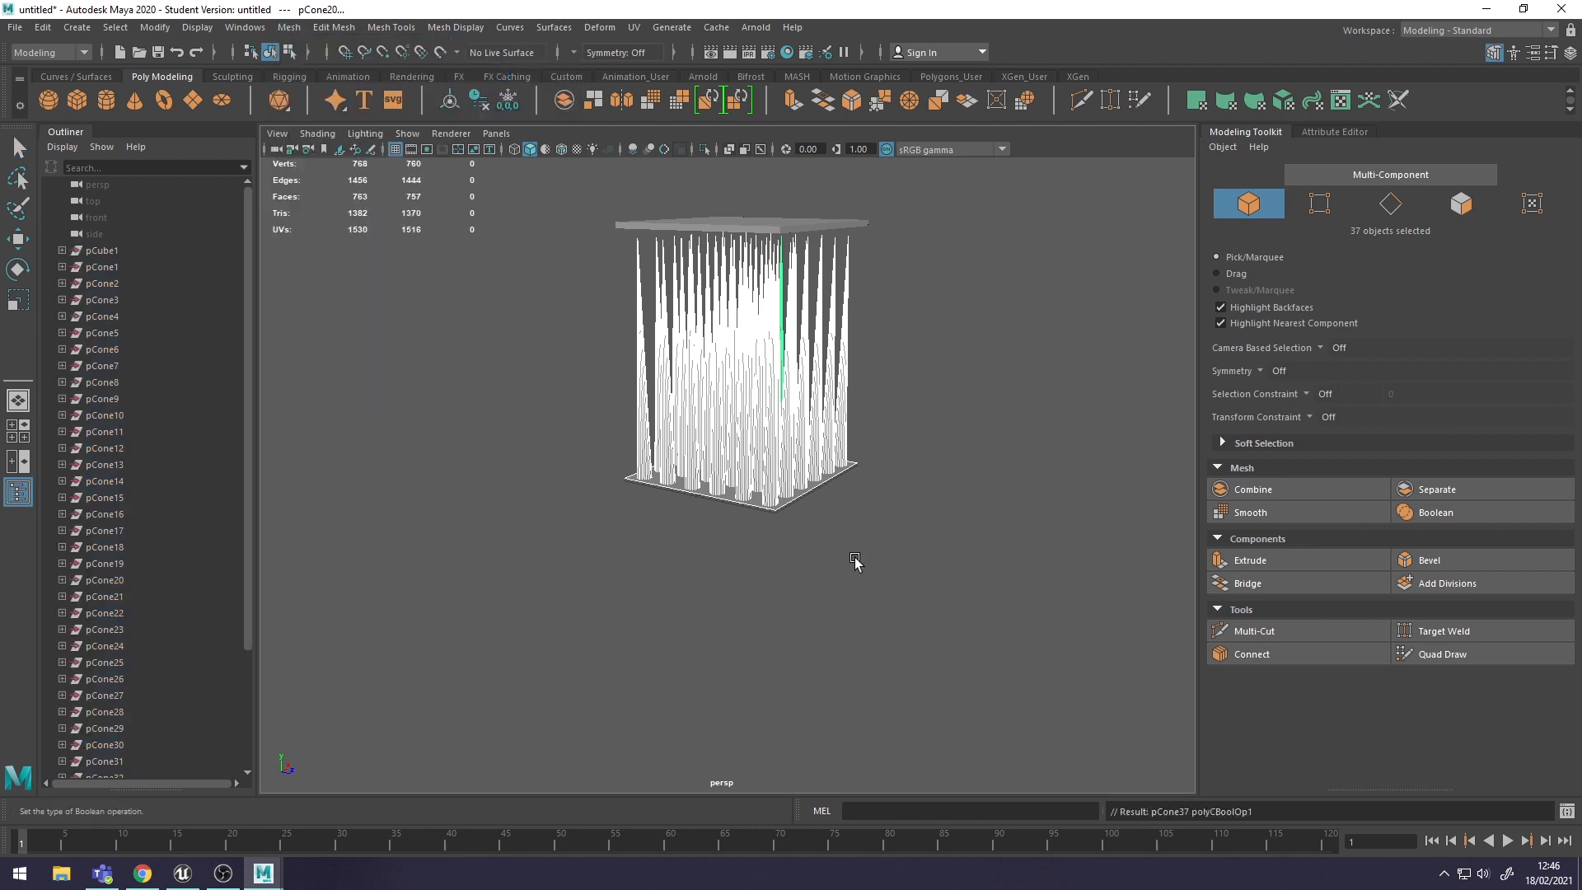
alt+drag(824, 521, 659, 372)
alt+drag(893, 478, 733, 471)
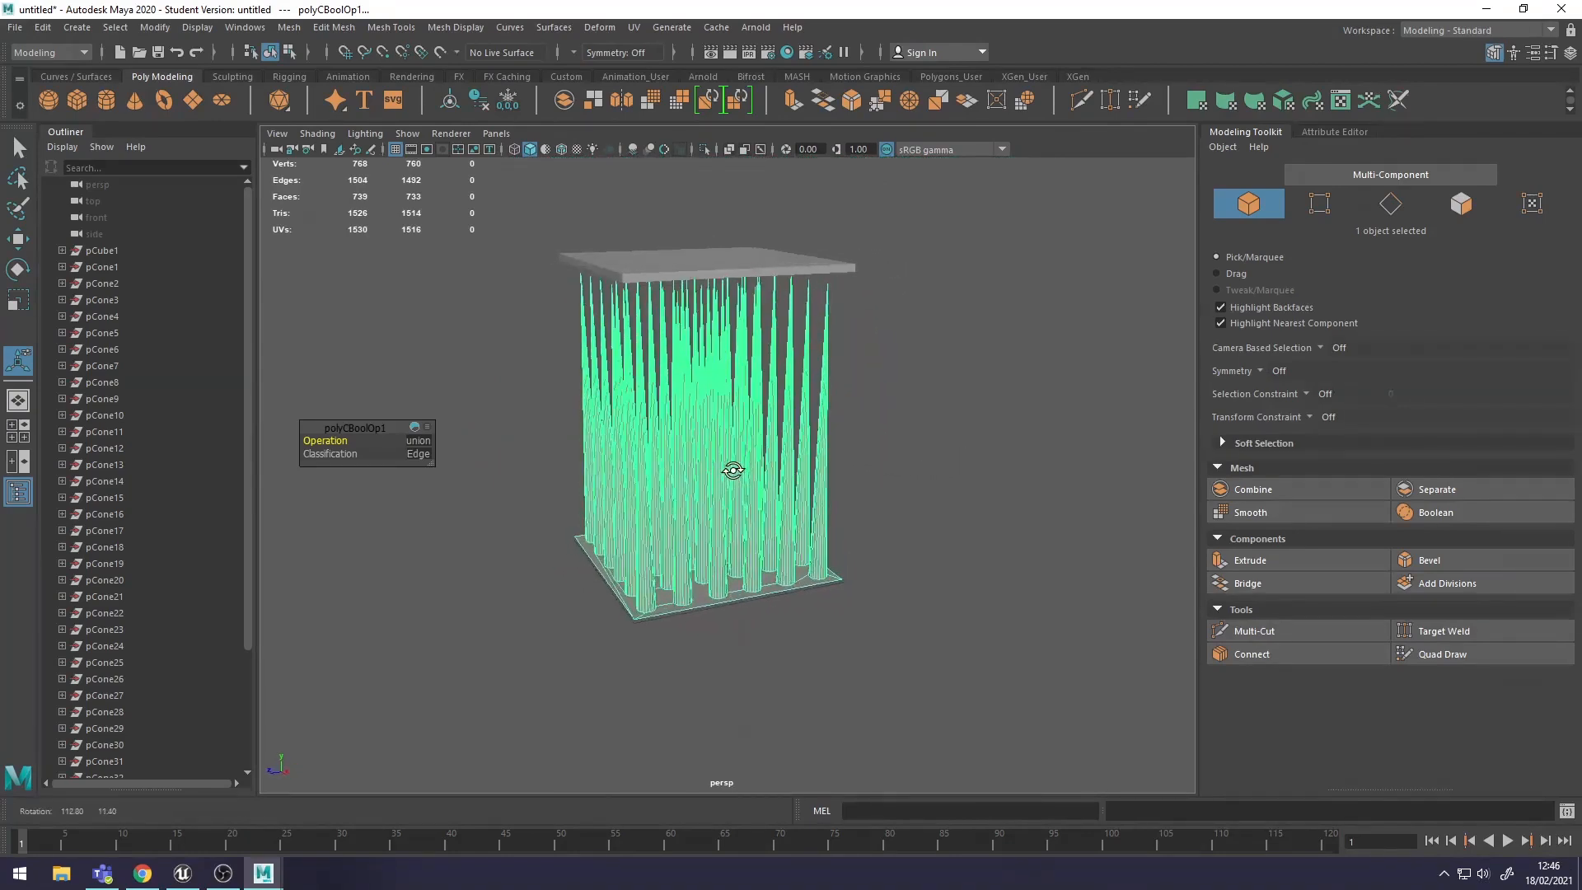
click(904, 458)
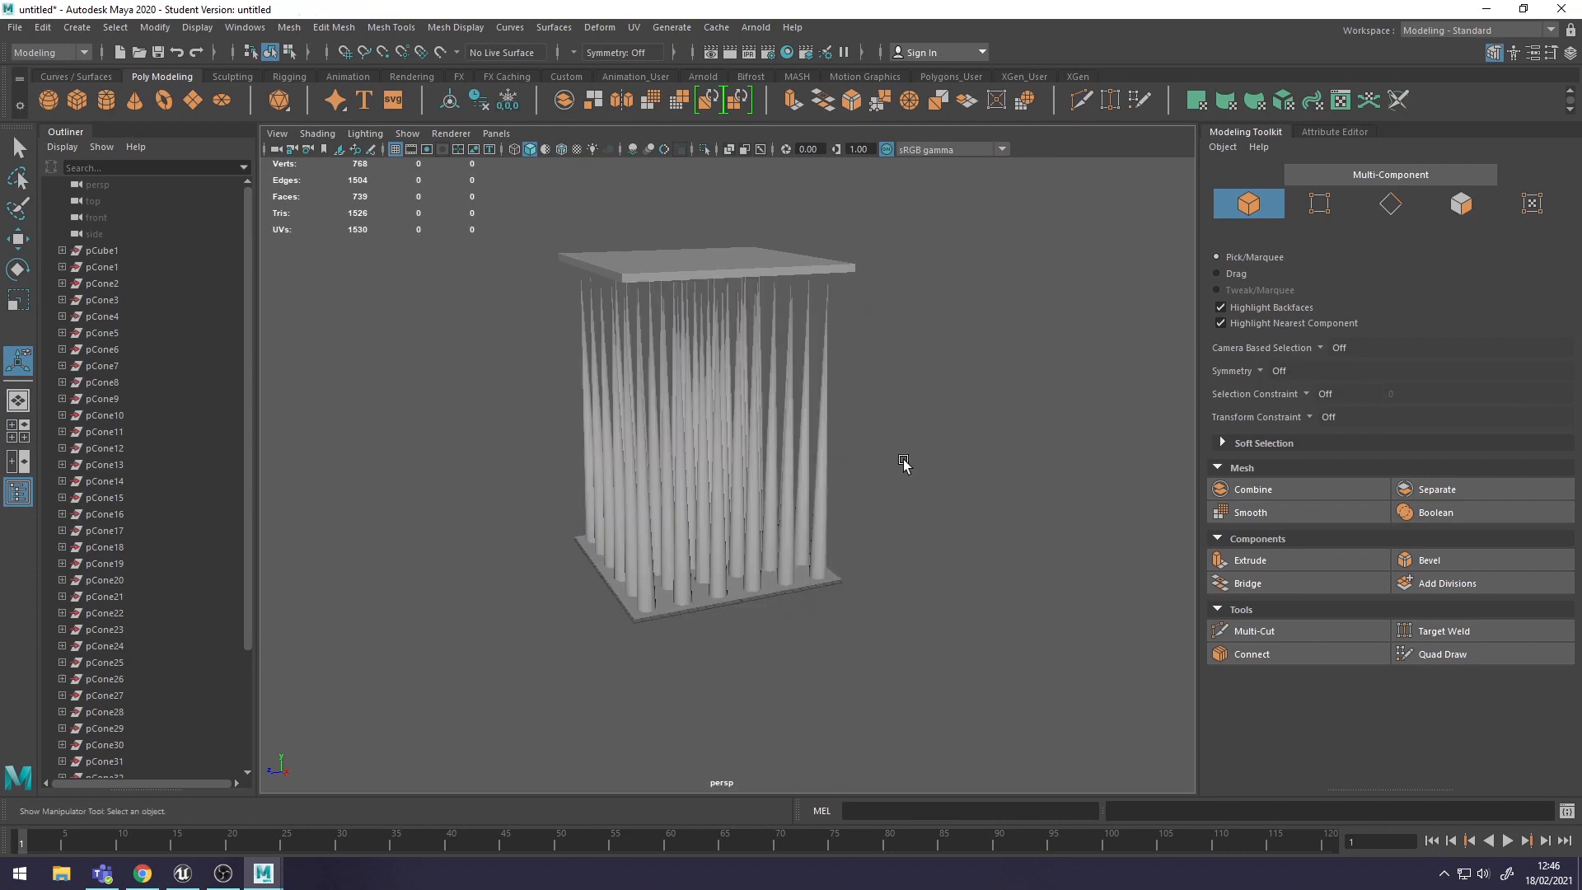
alt+drag(904, 460, 851, 491)
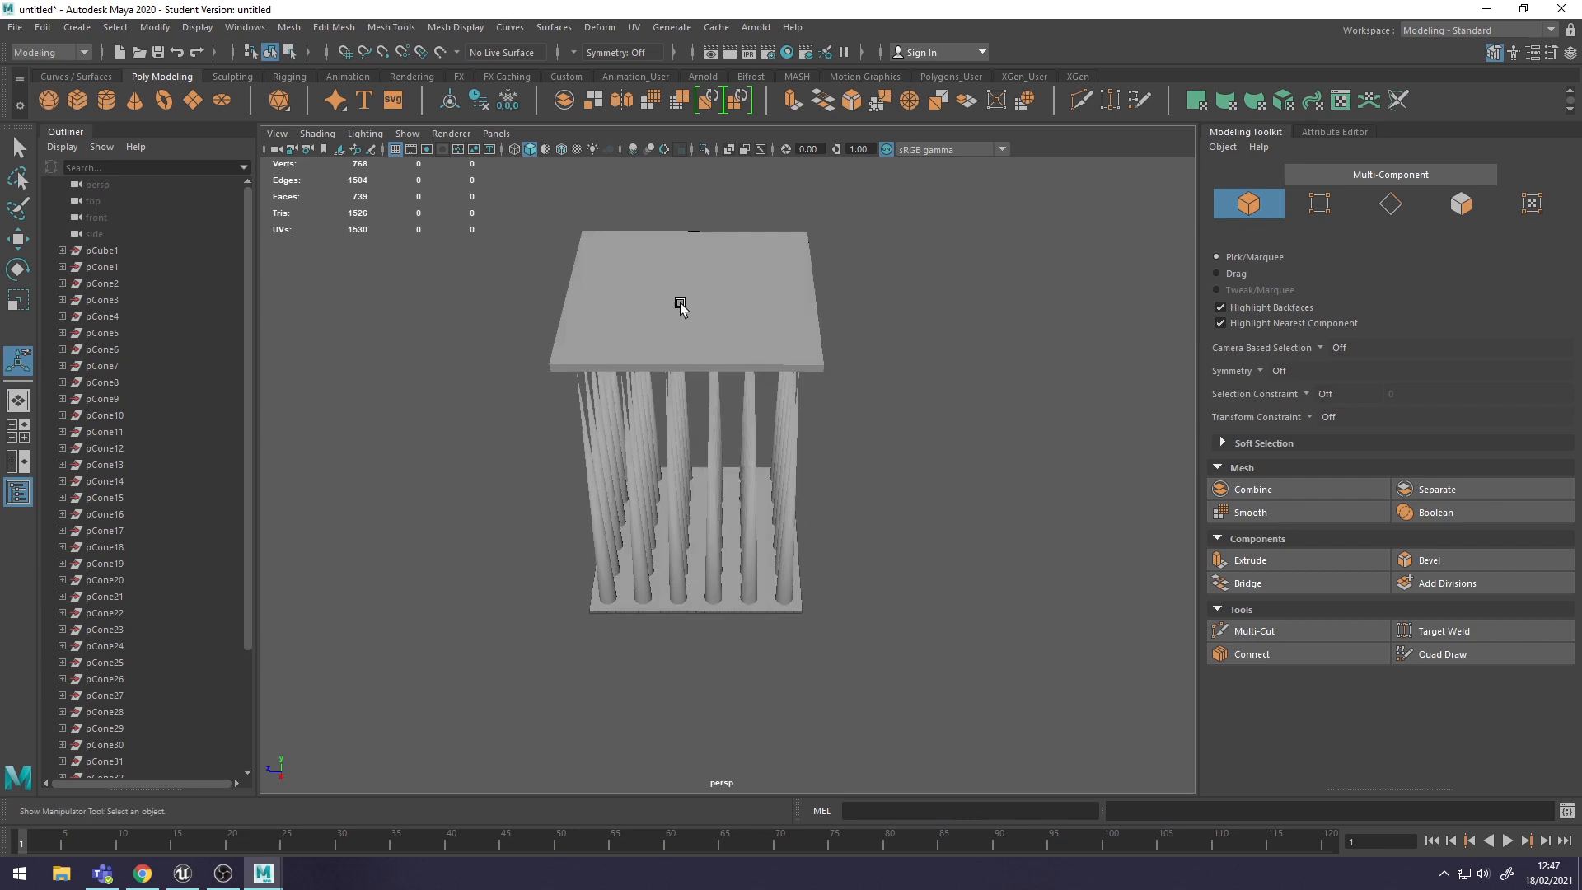
- Select the merged spike mesh pCone37 and duplicate it in place
alt+drag(691, 280, 814, 453)
scroll(124, 506, down, 3)
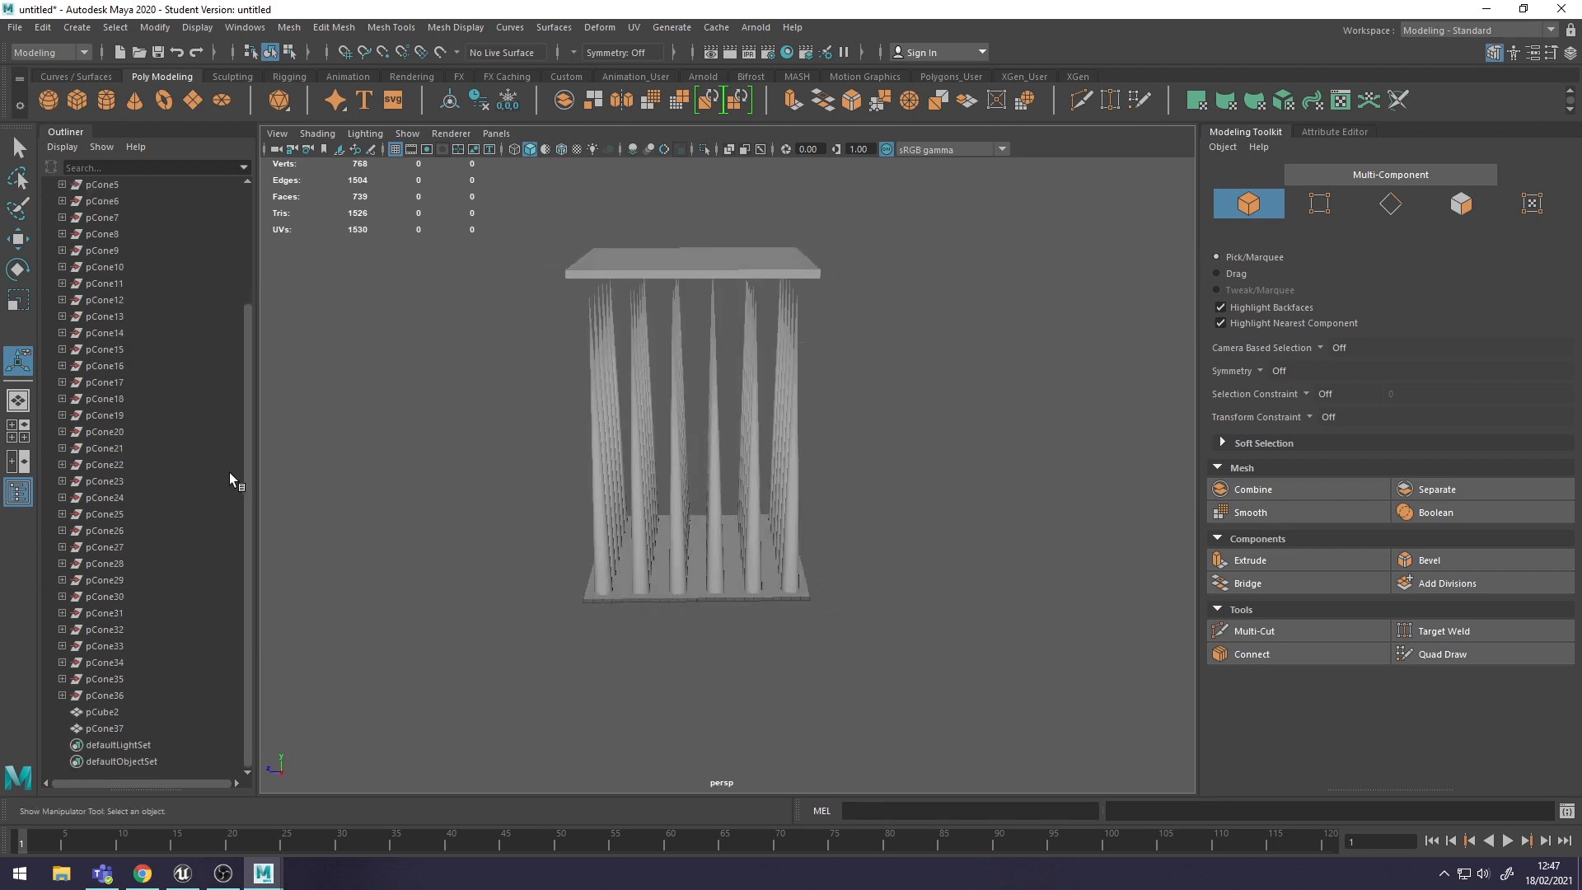
click(120, 729)
alt+drag(725, 654, 701, 561)
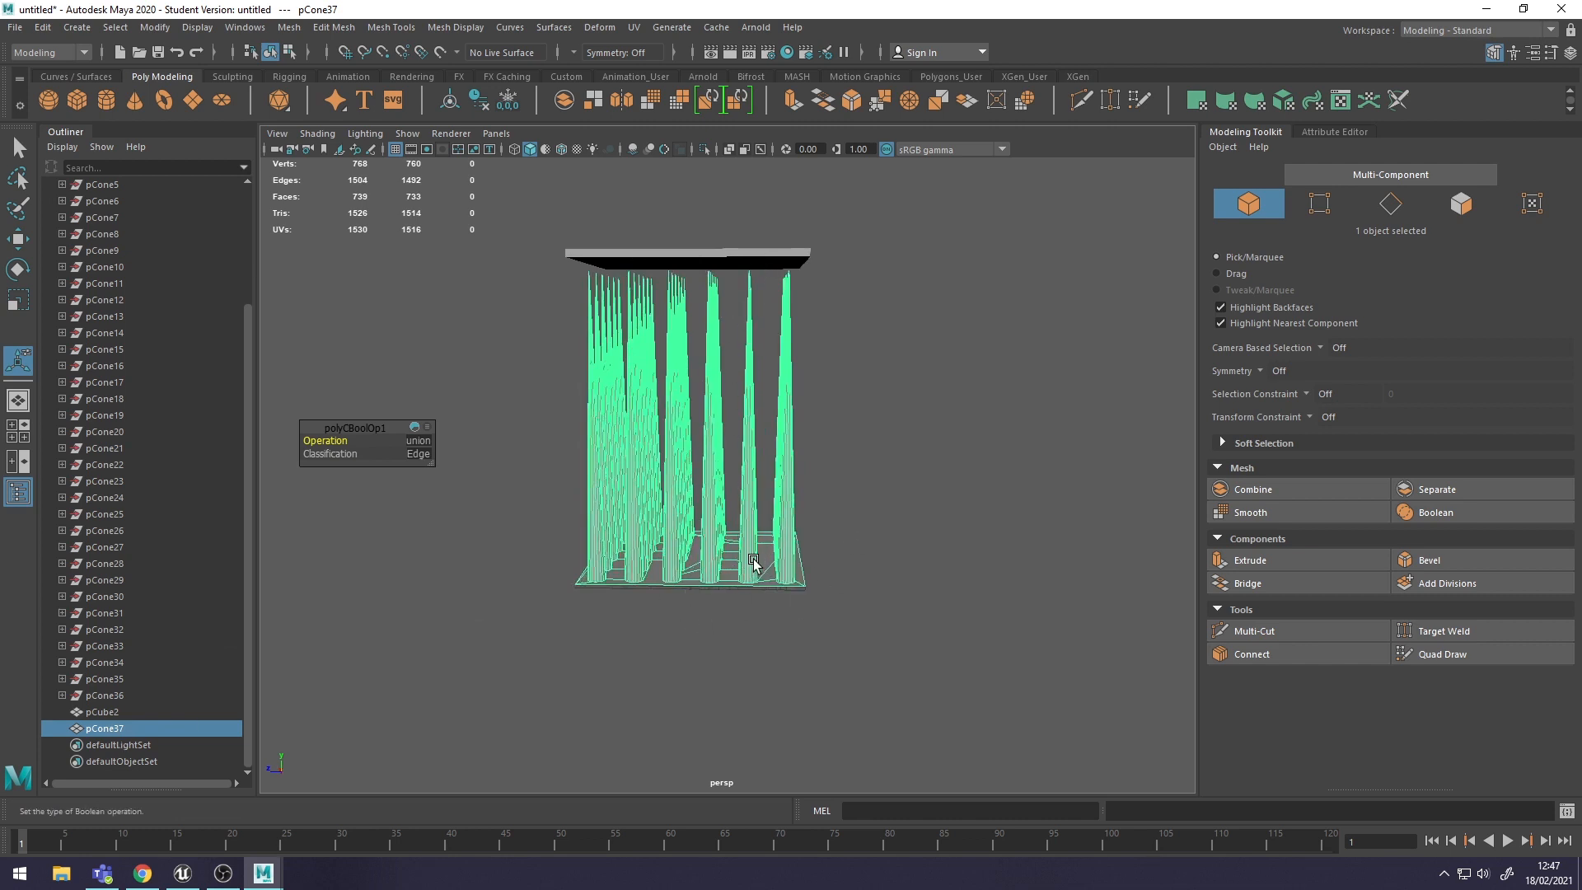
key(ctrl+d)
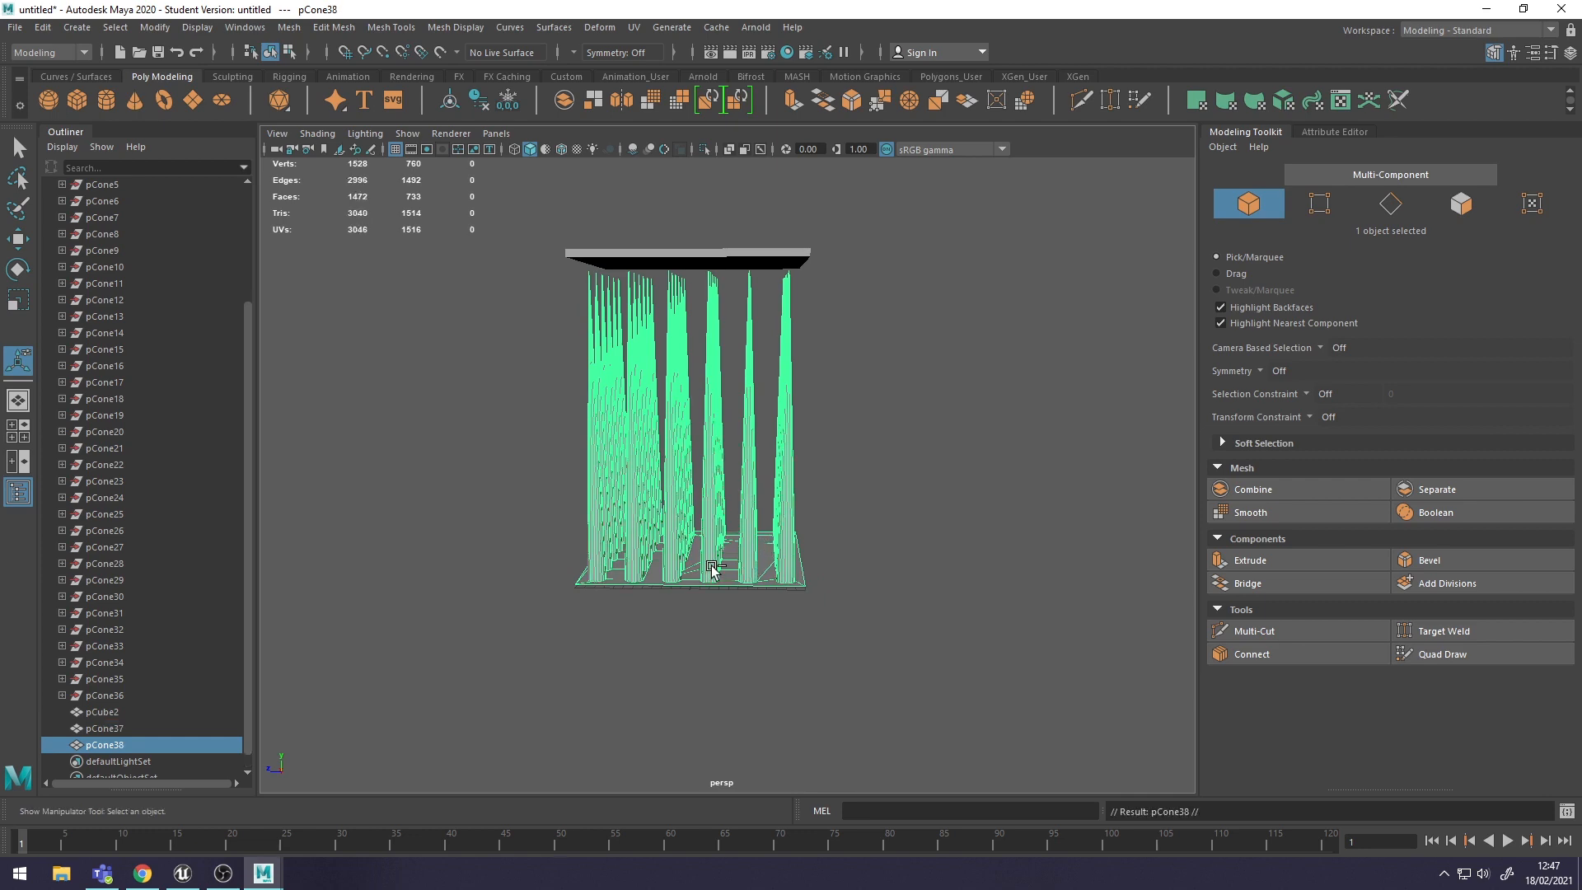
mouse_move(793, 582)
alt+mouse_down()
mouse_move(814, 580)
mouse_move(797, 590)
alt+mouse_up()
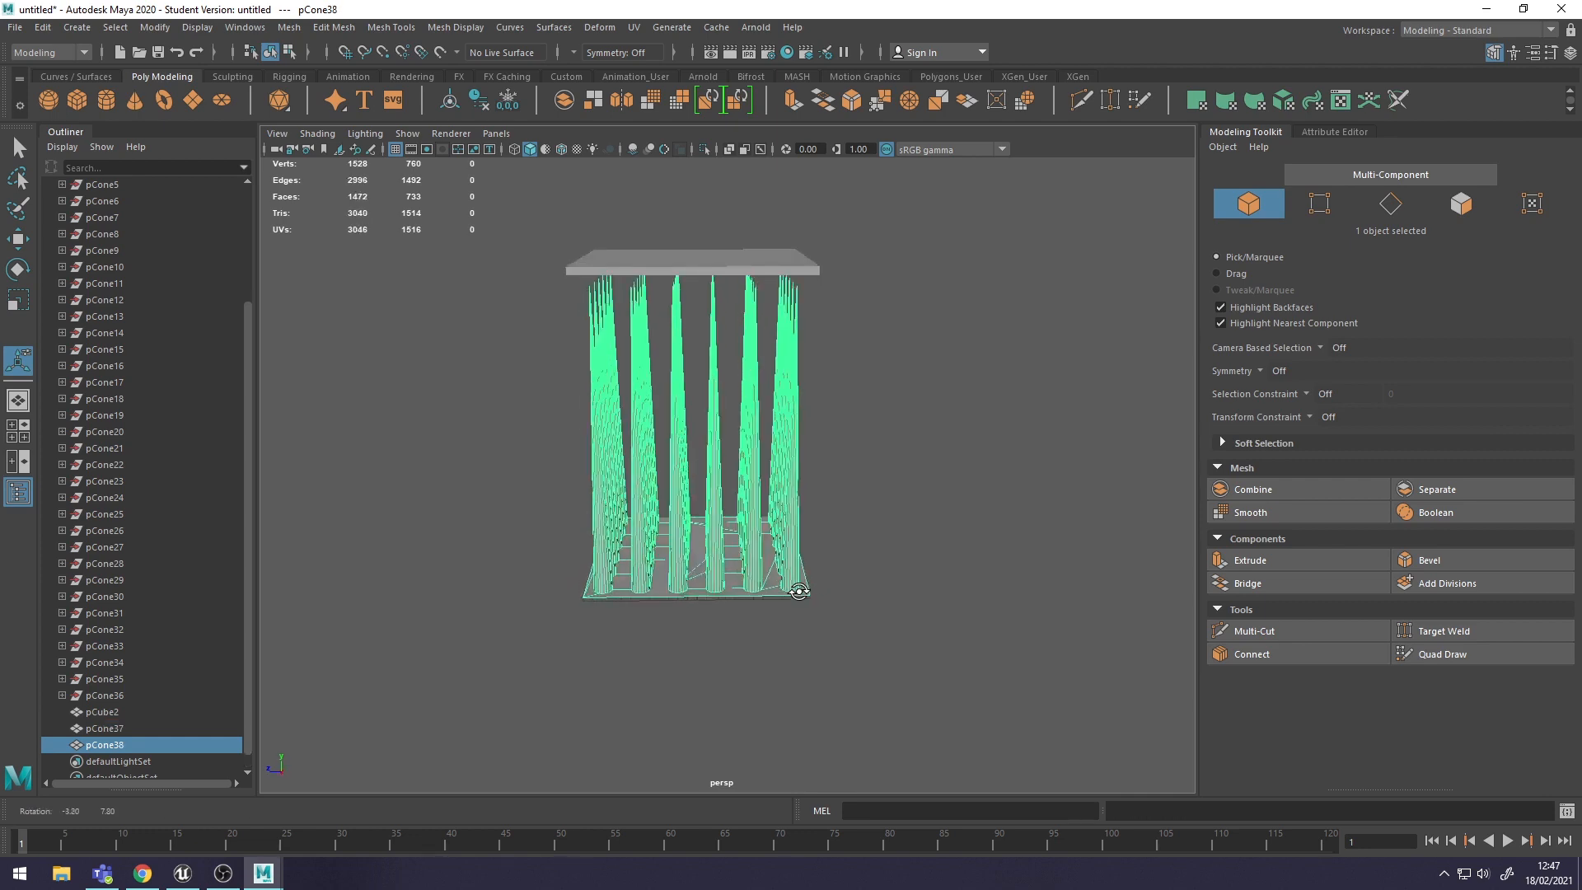
- Move the upper slab straight down around the spikes' bases, to a Y position of about 0.91
click(743, 273)
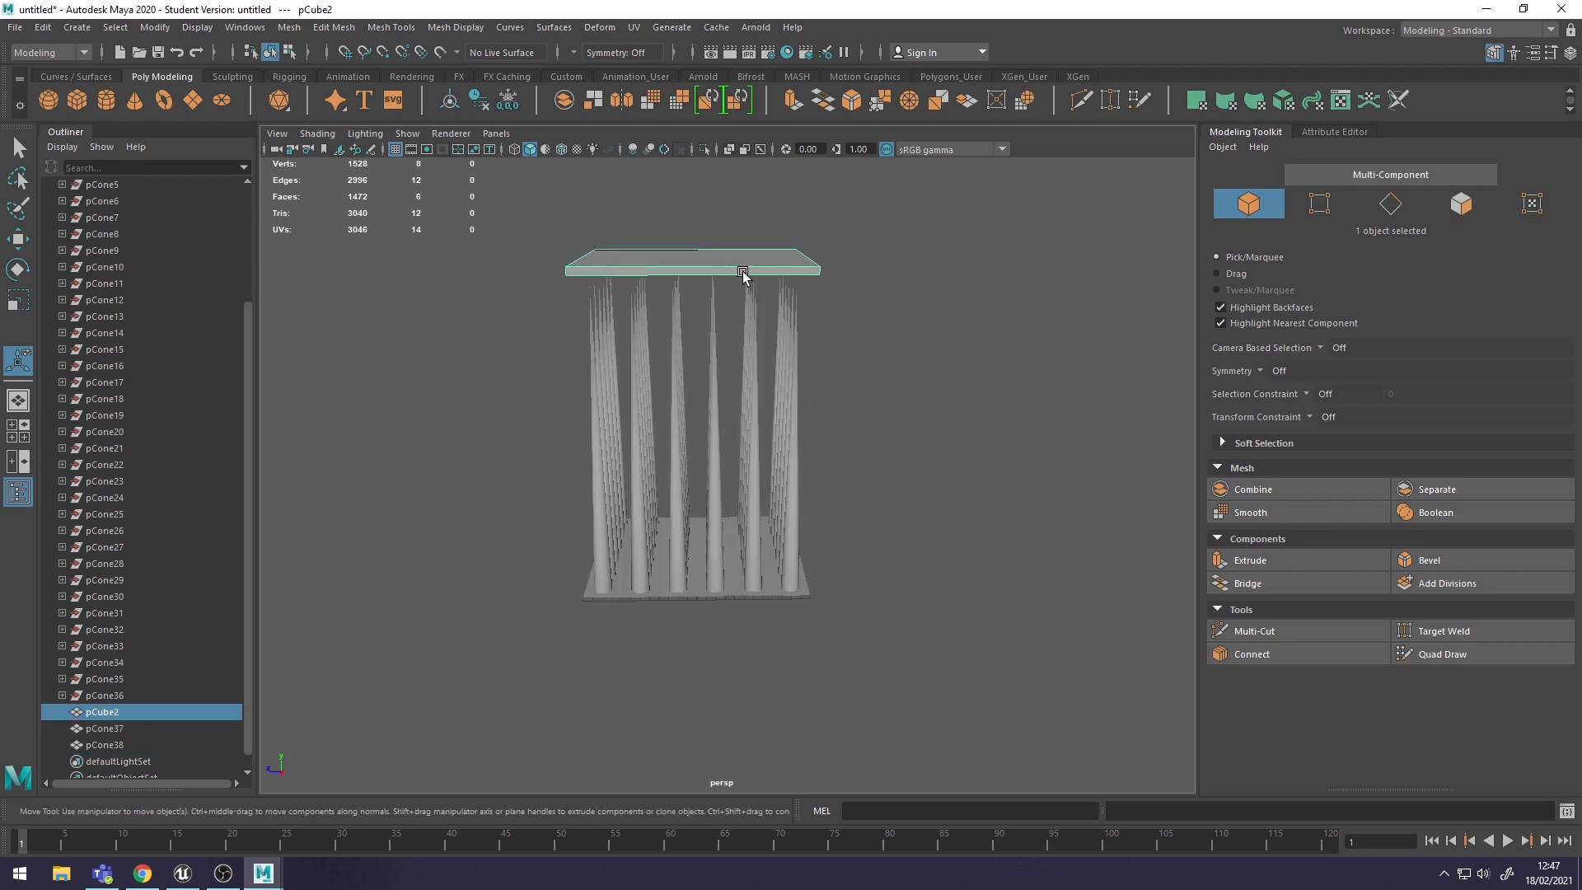
key(w)
drag(694, 183, 673, 438)
key(space)
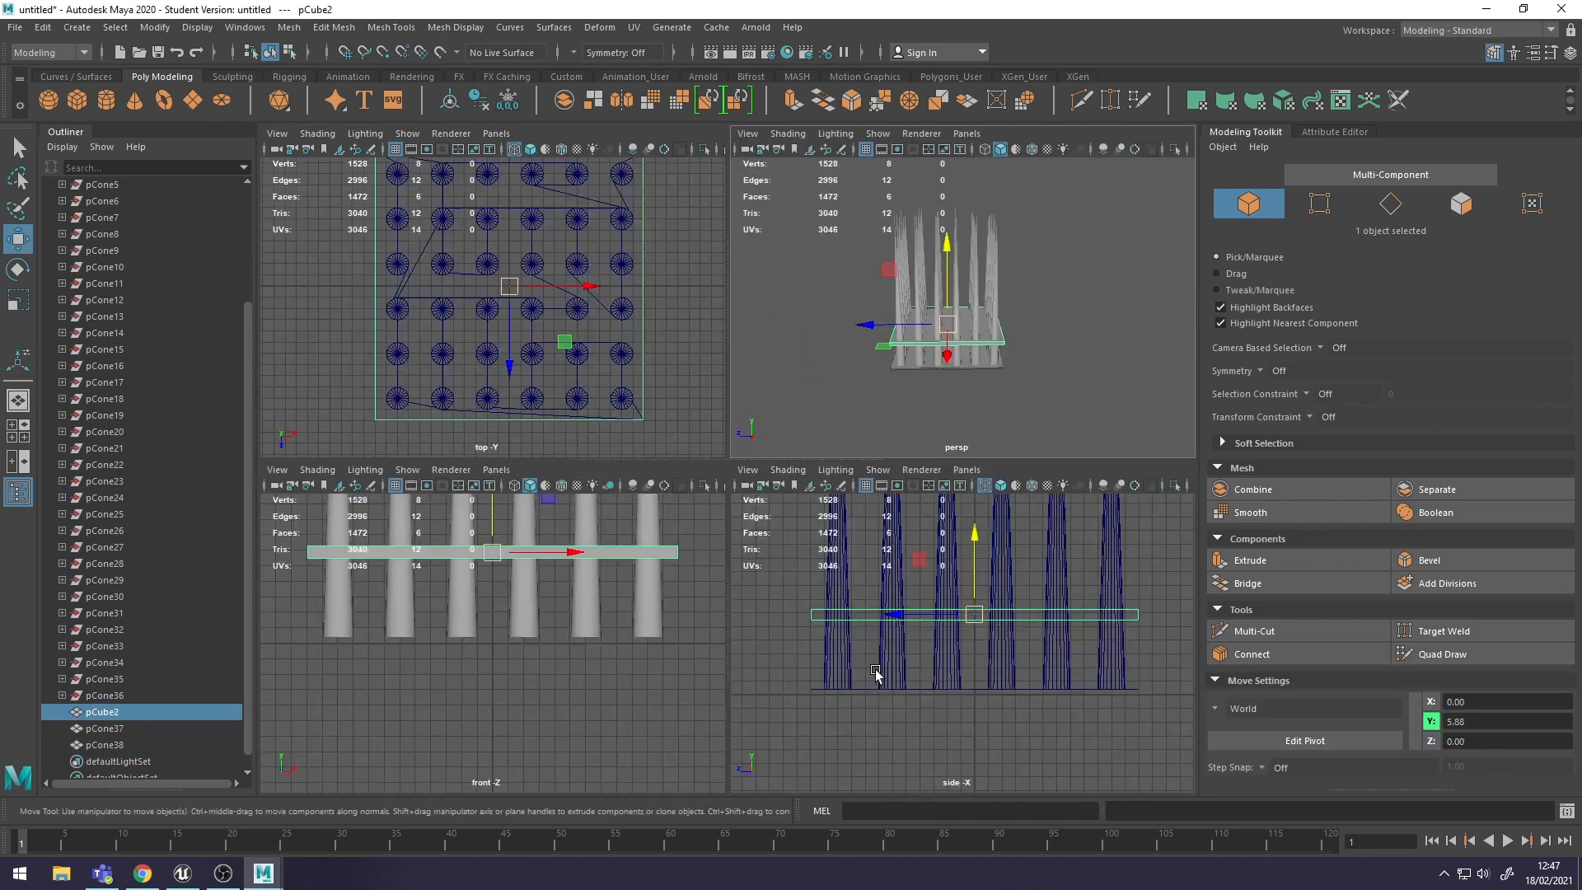
key(space)
drag(750, 331, 752, 469)
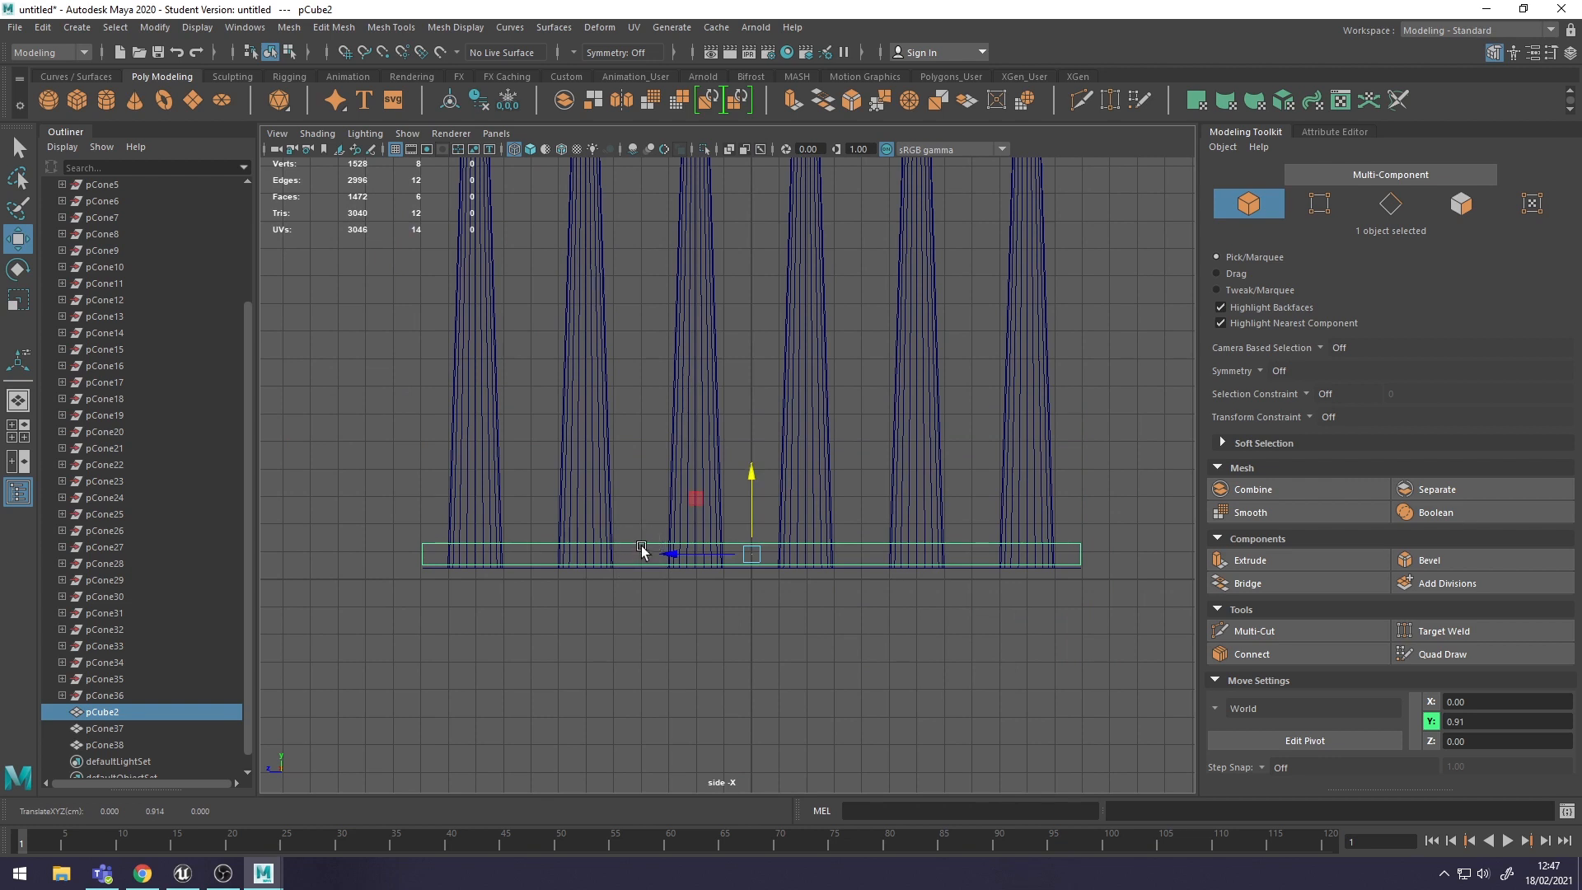
- Subtract the merged spike mesh pCone37 from the slab with a Boolean Difference, keeping the duplicate spikes
ctrl+click(123, 727)
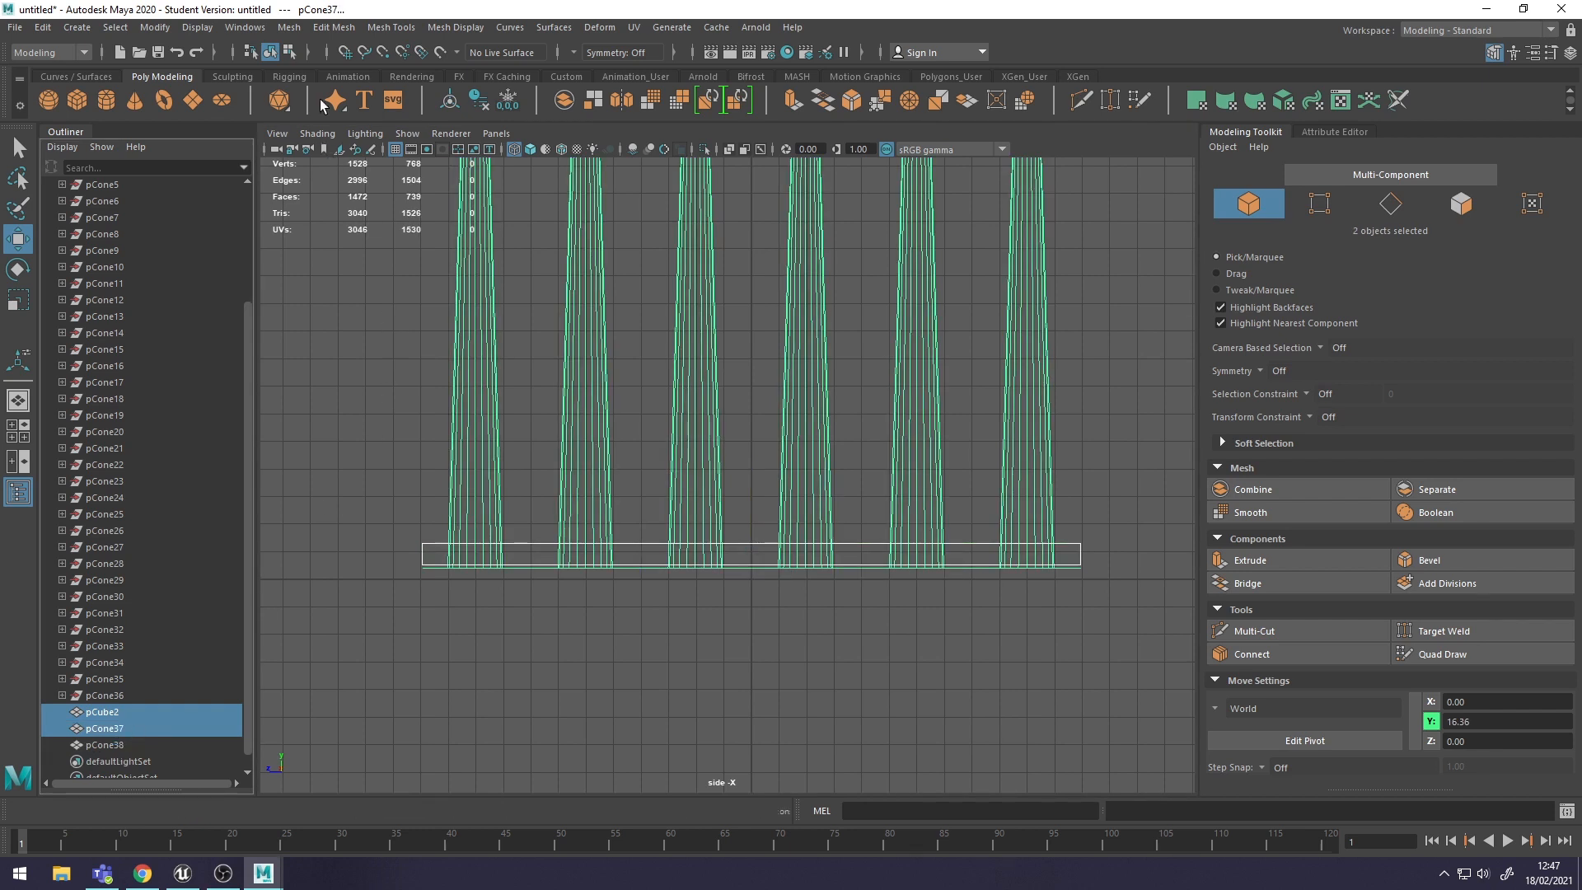
click(295, 30)
mouse_move(317, 71)
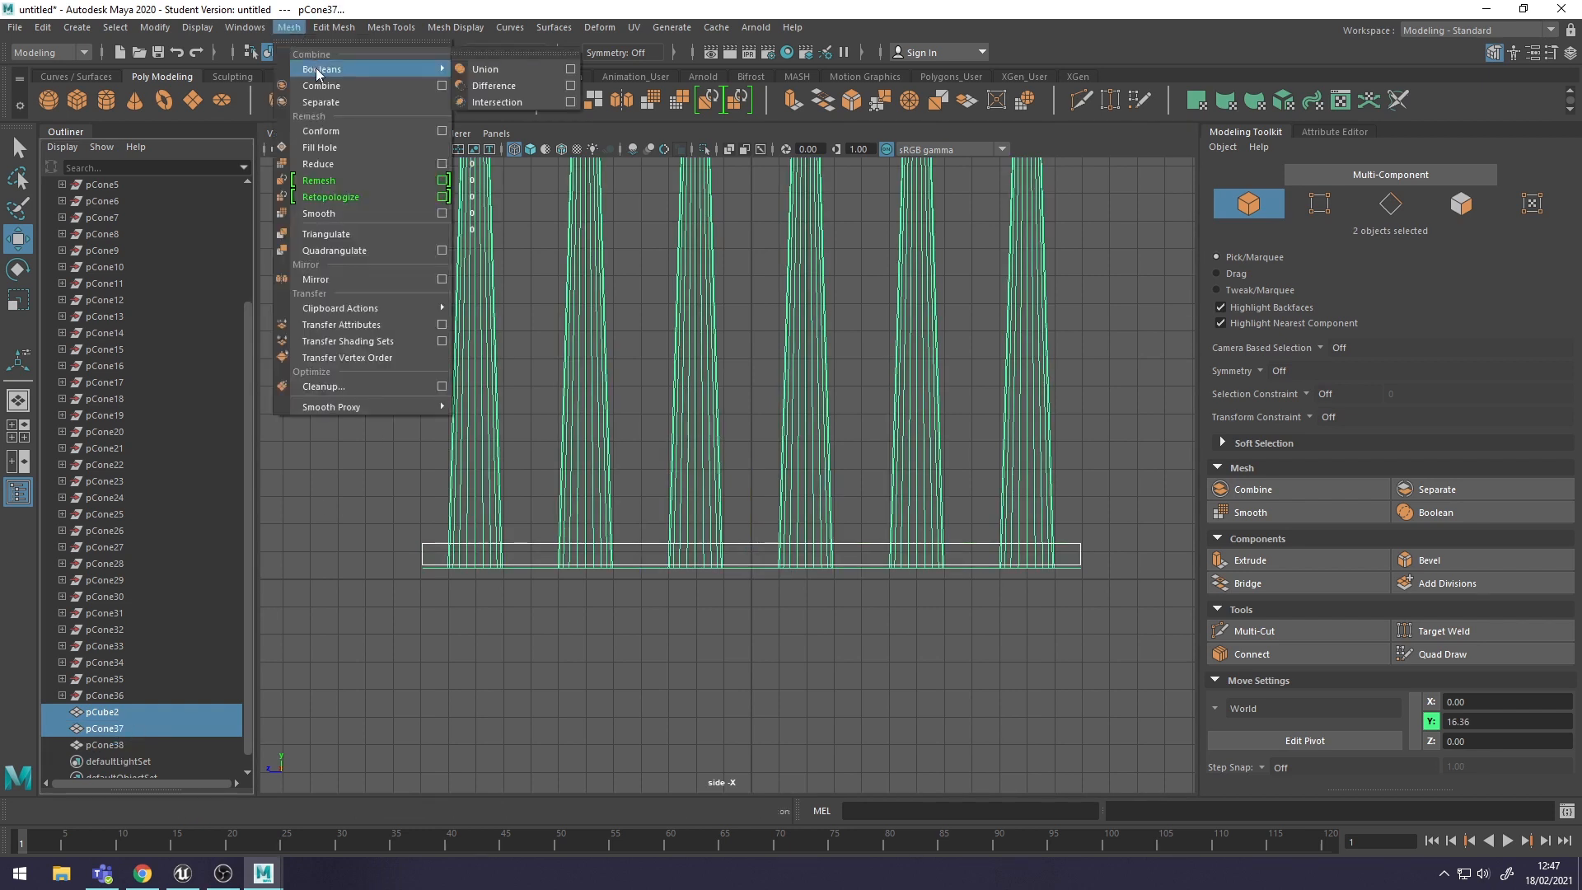
click(510, 86)
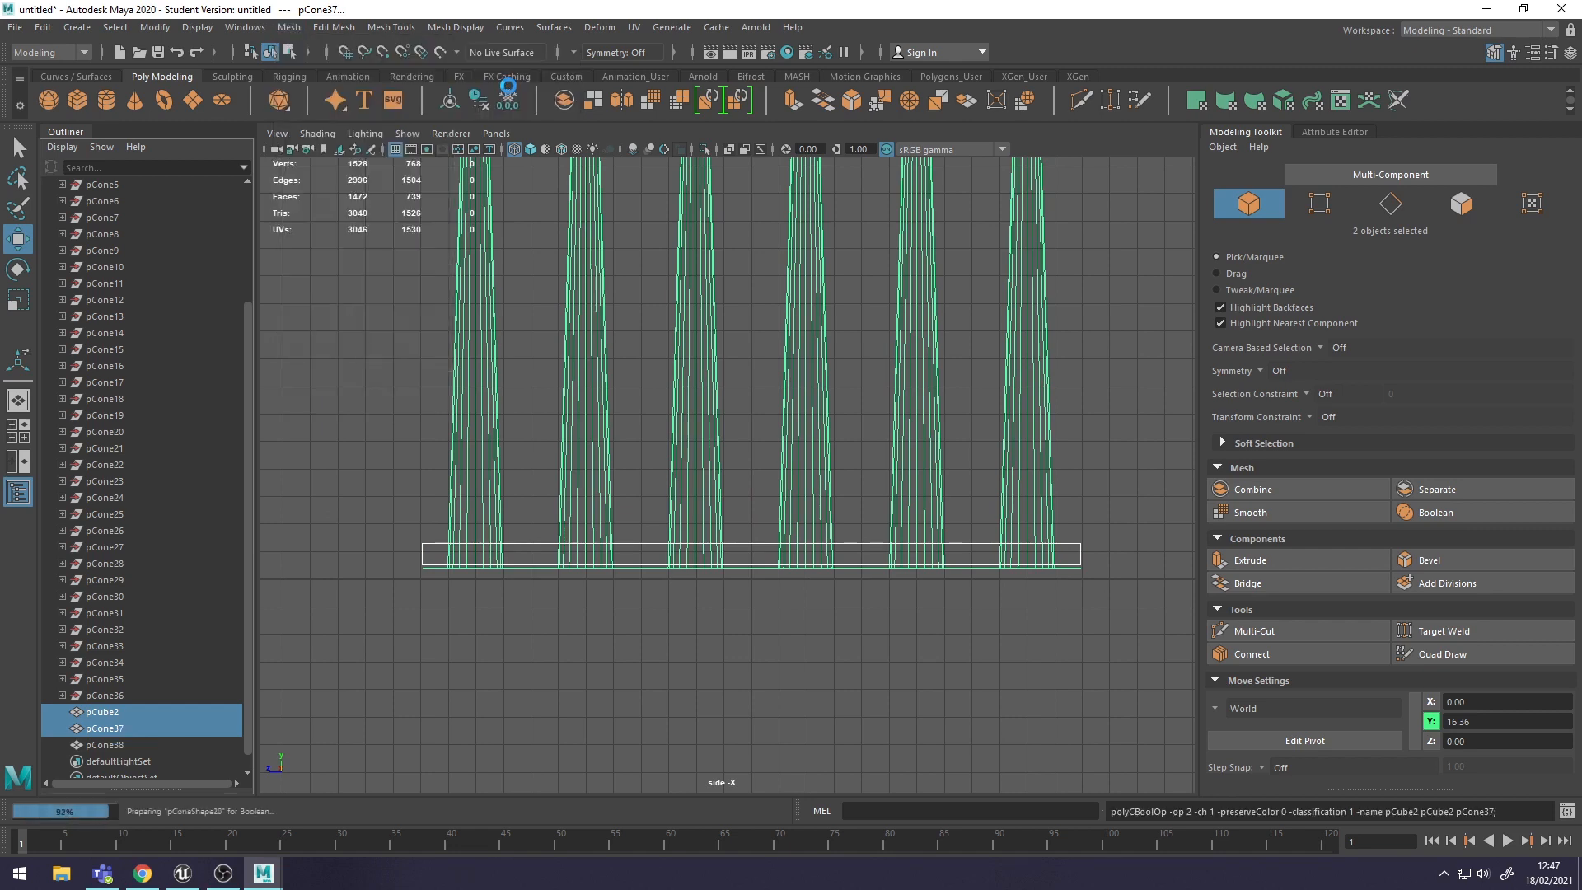
key(space)
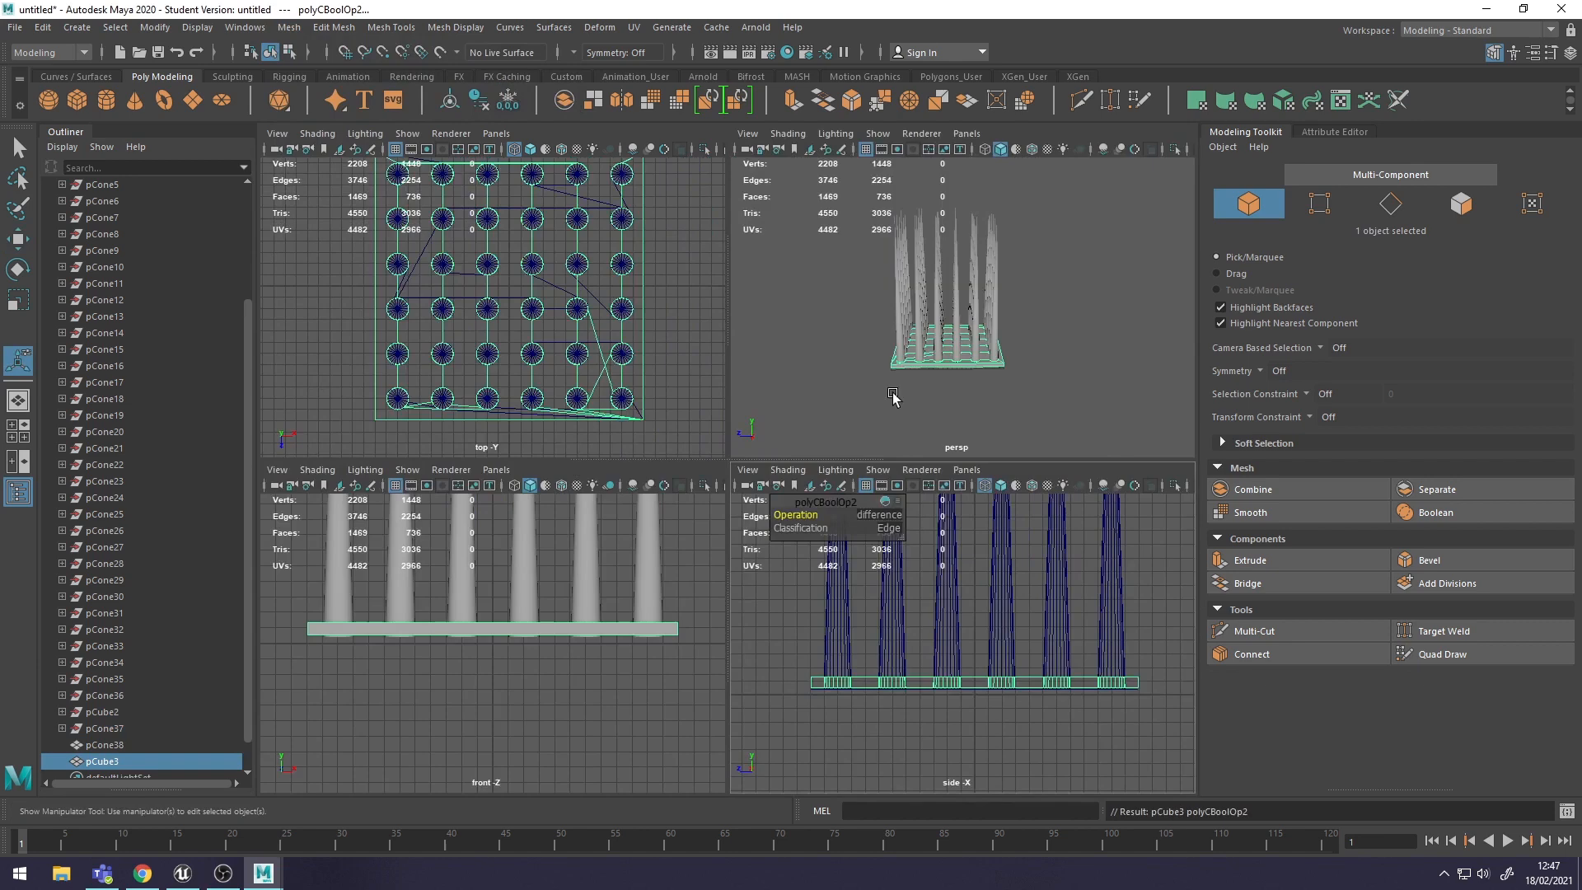
key(space)
- Raise the perforated slab above the spike tips, to a Y position of about 34.46
key(w)
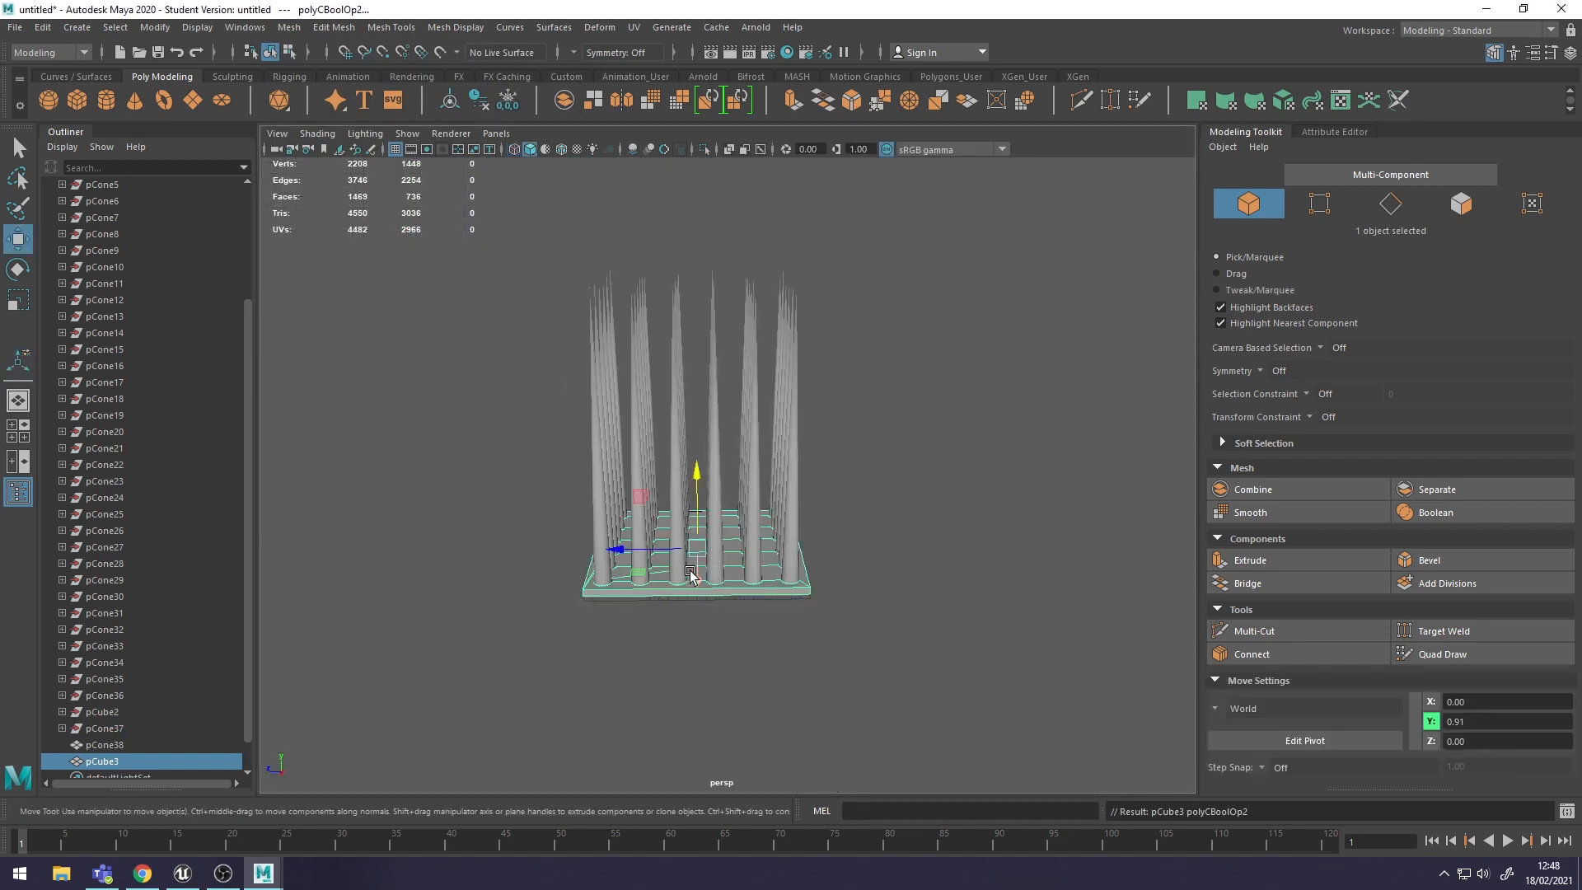
drag(698, 477, 689, 173)
alt+drag(755, 403, 619, 444)
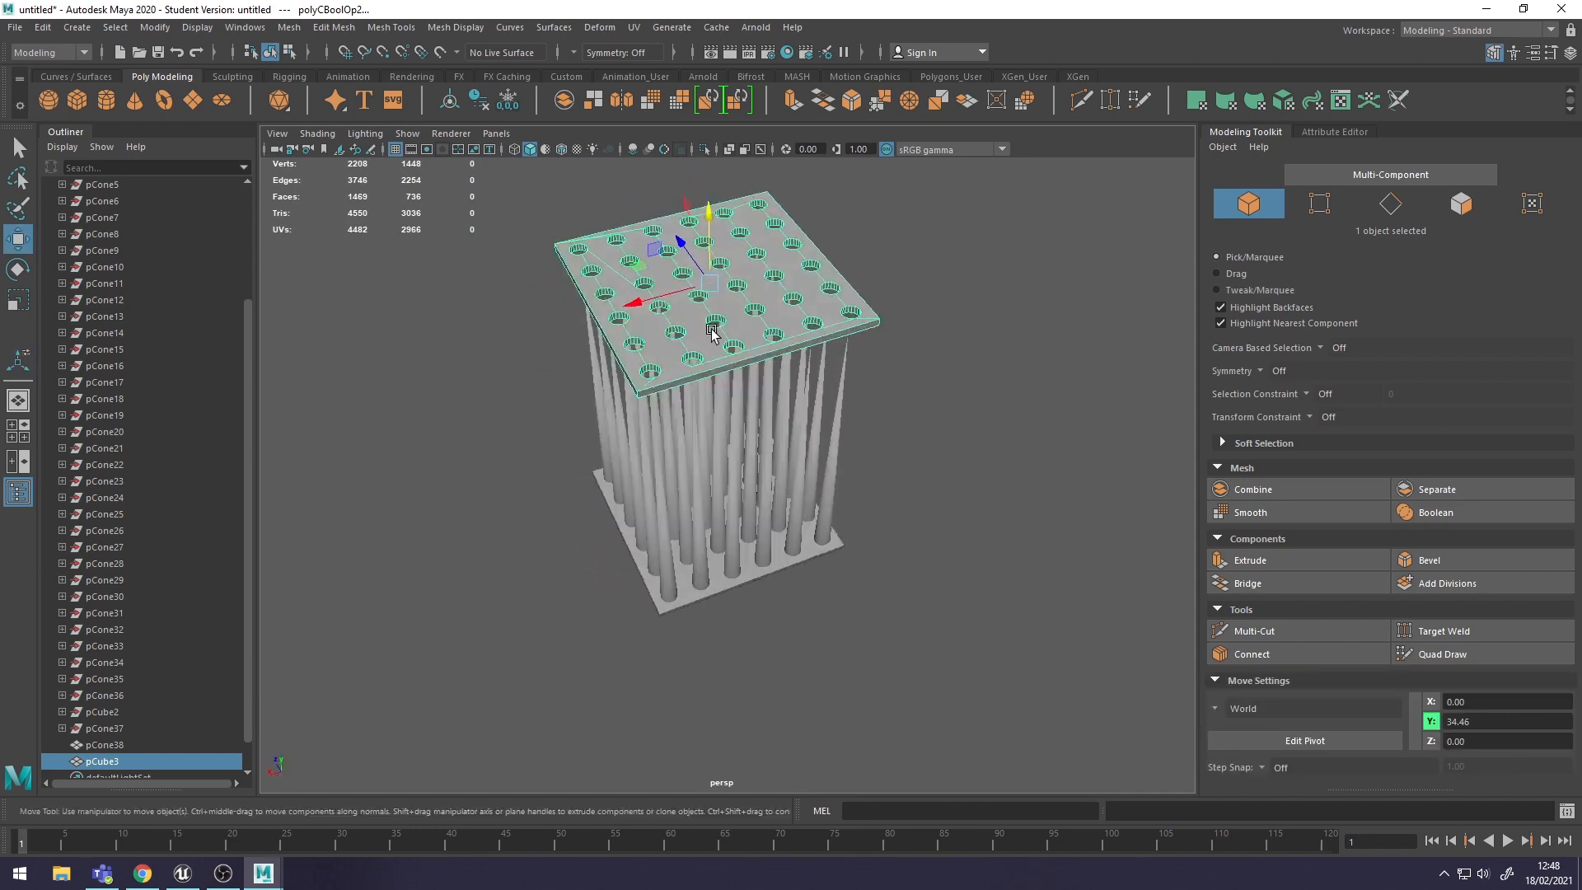
alt+drag(760, 364, 867, 413)
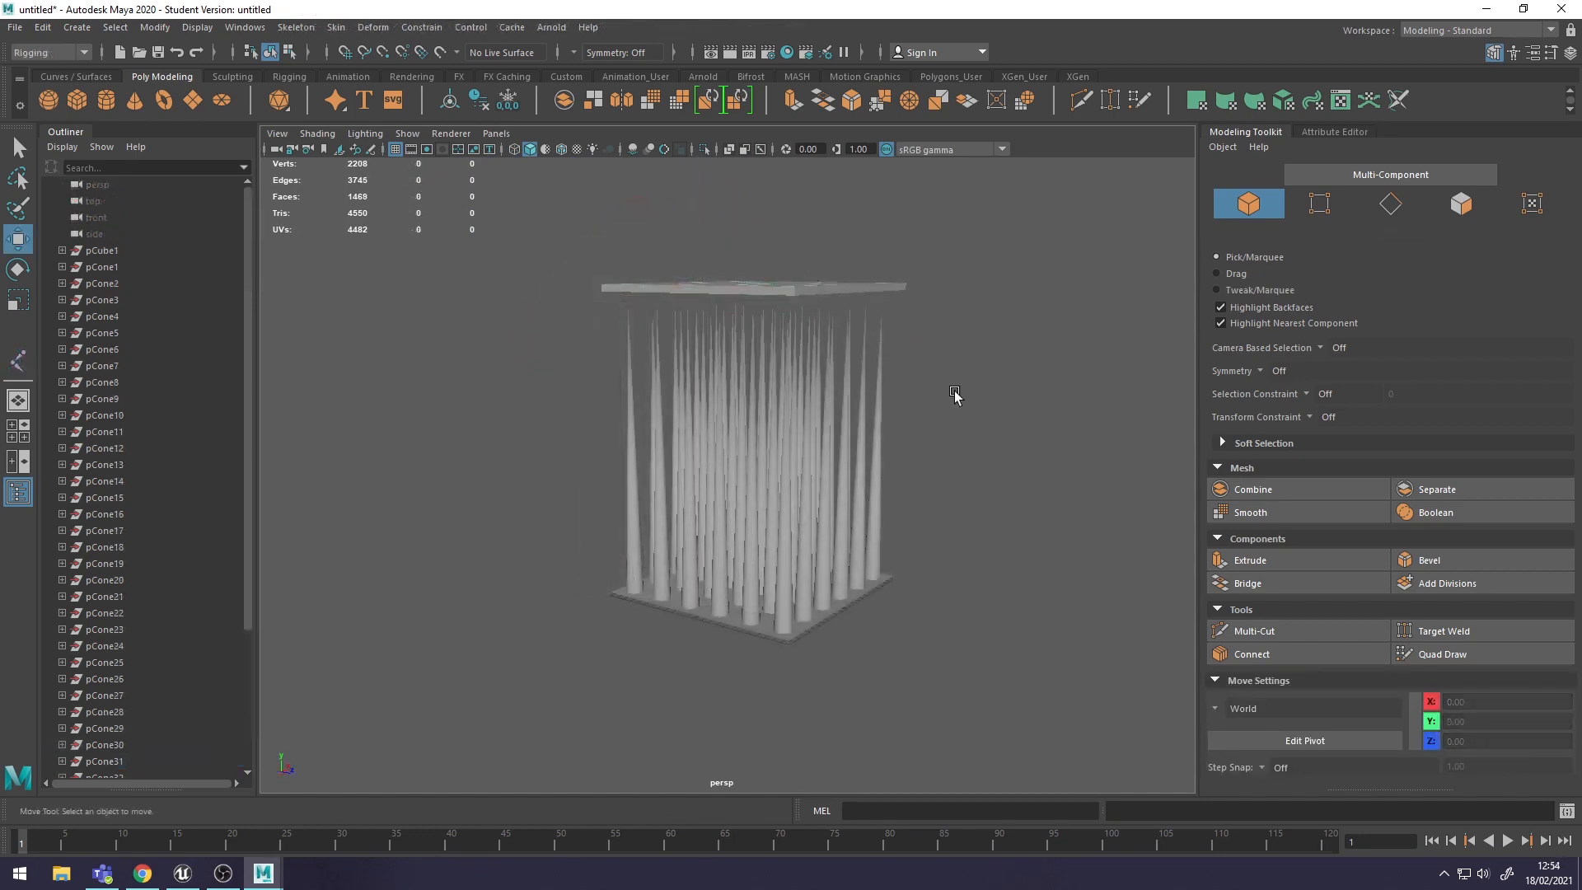
- Lower the perforated slab in the side view until the spike tips sit inside its holes, at a Y position of about 32.10
alt+drag(954, 397, 879, 410)
click(792, 341)
key(space)
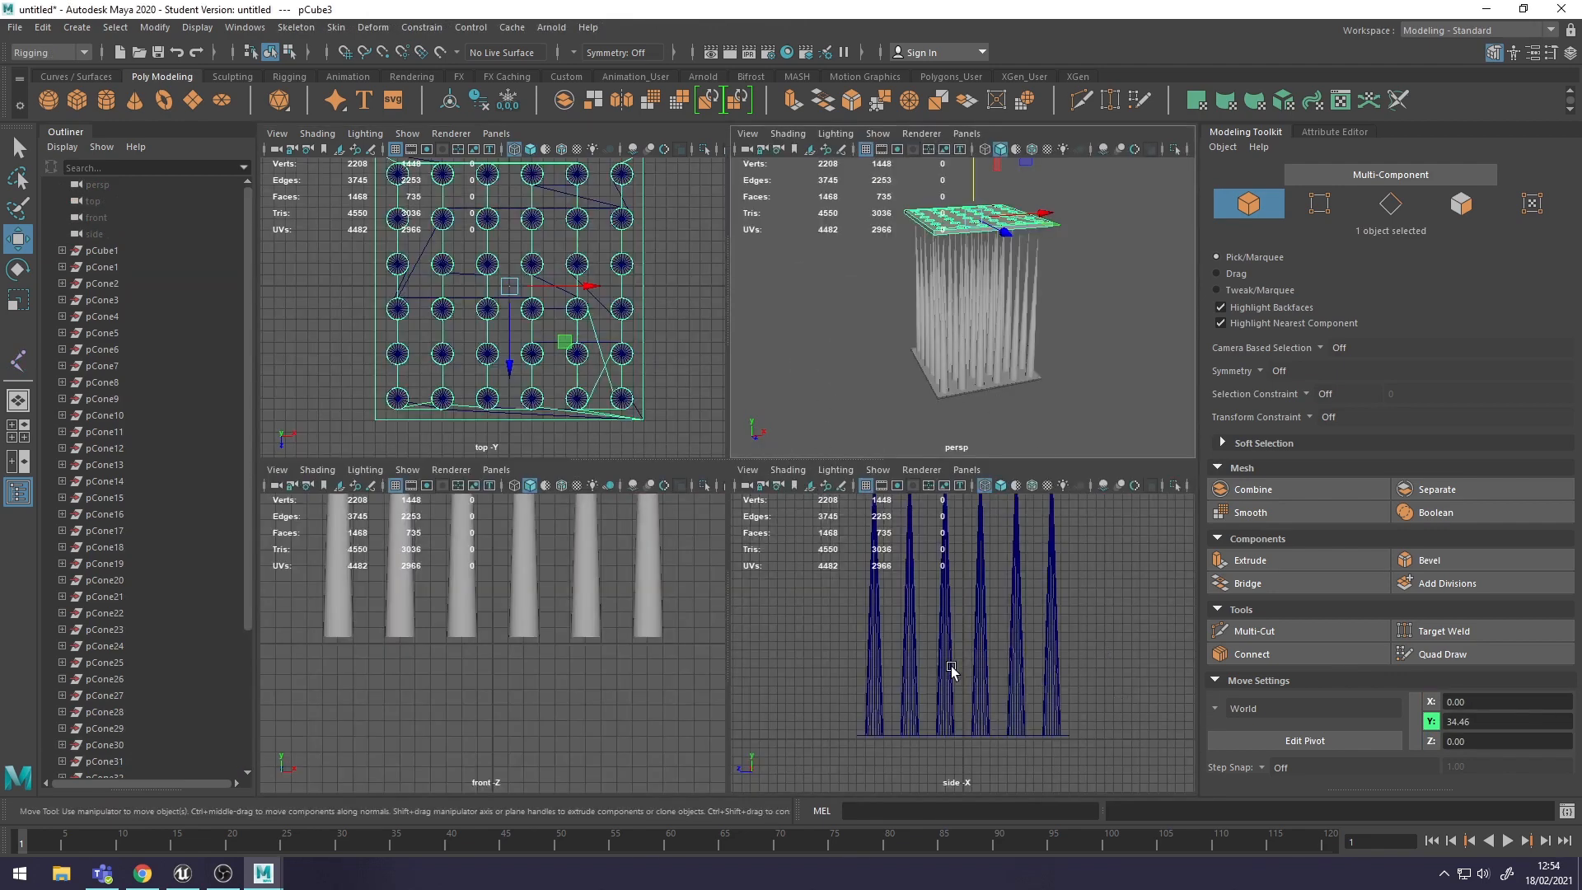
key(space)
alt+middle_drag(618, 230, 784, 453)
scroll(774, 396, up, 2)
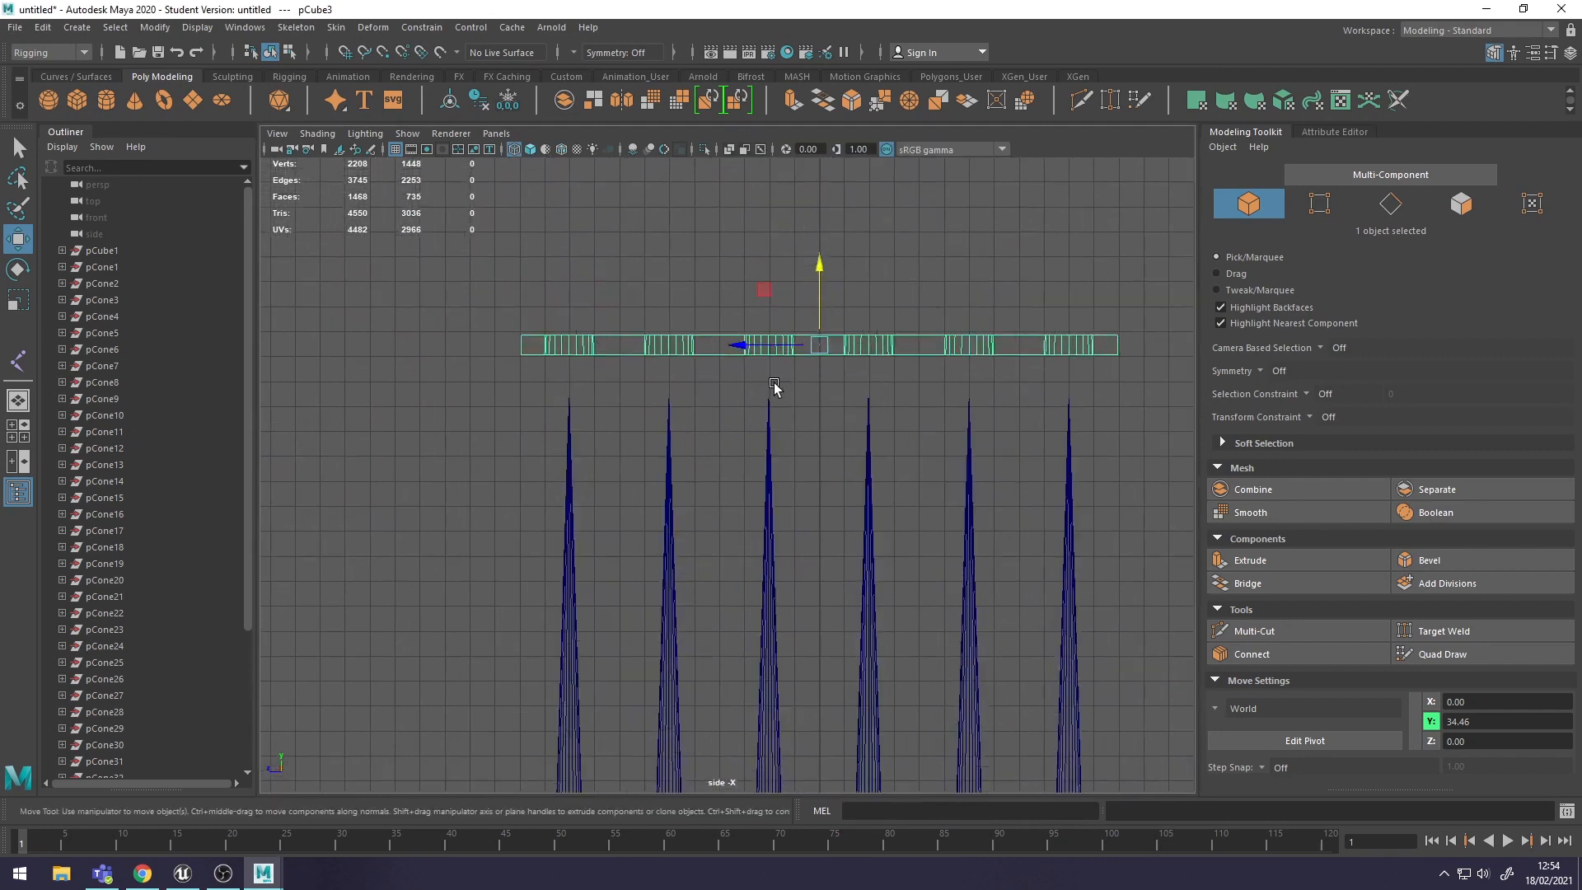
scroll(772, 388, up, 1)
drag(831, 247, 841, 310)
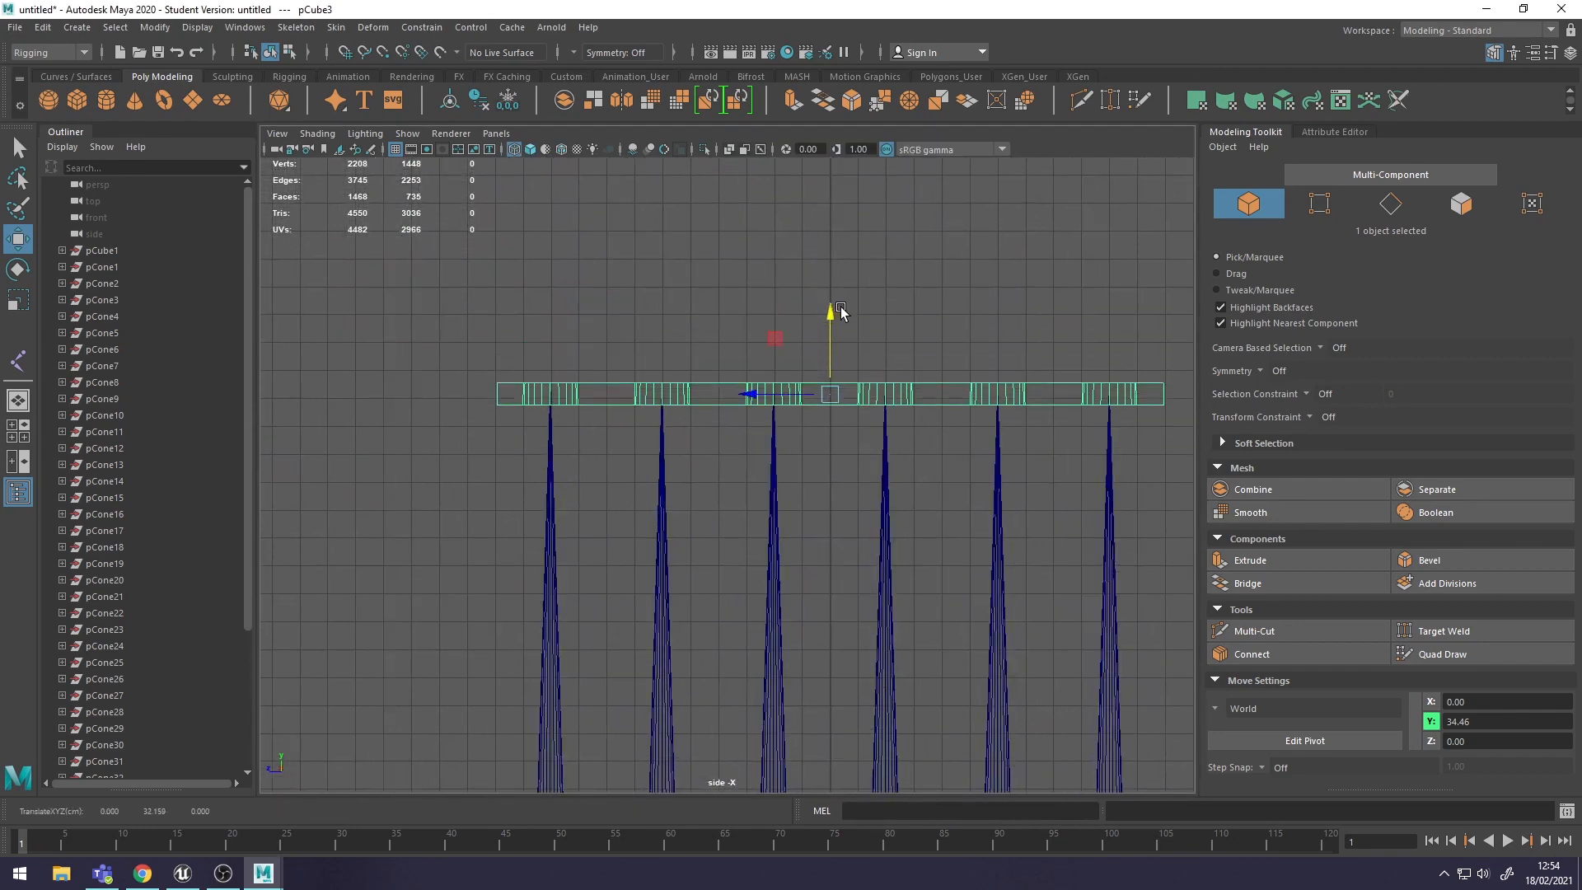
scroll(766, 429, up, 4)
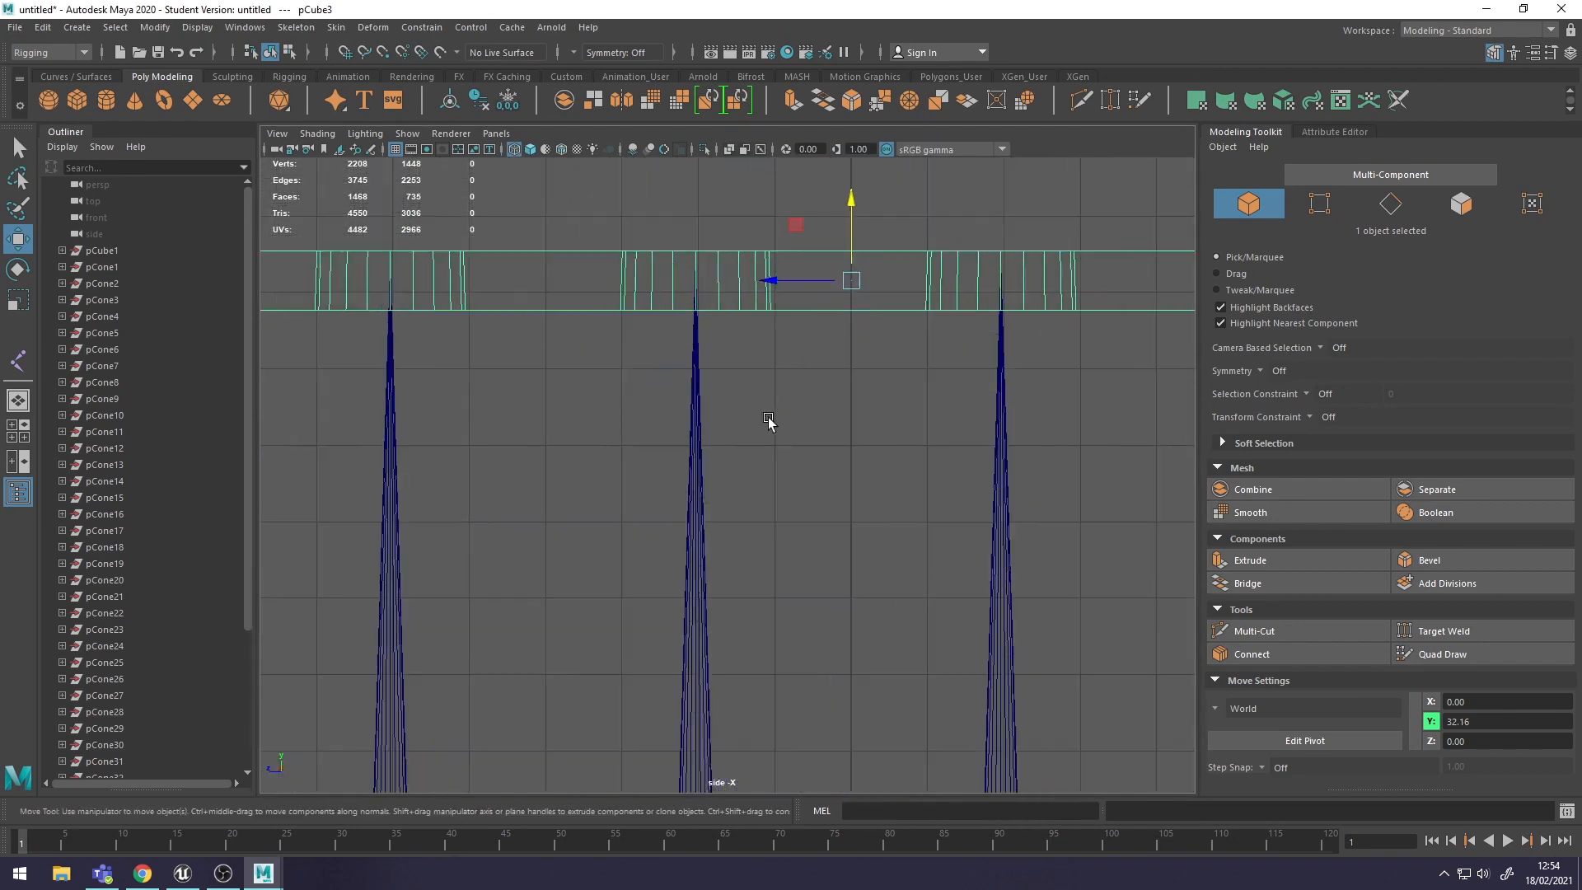
alt+middle_drag(769, 420, 747, 492)
mouse_move(831, 273)
mouse_down()
mouse_move(826, 343)
mouse_move(830, 275)
mouse_up()
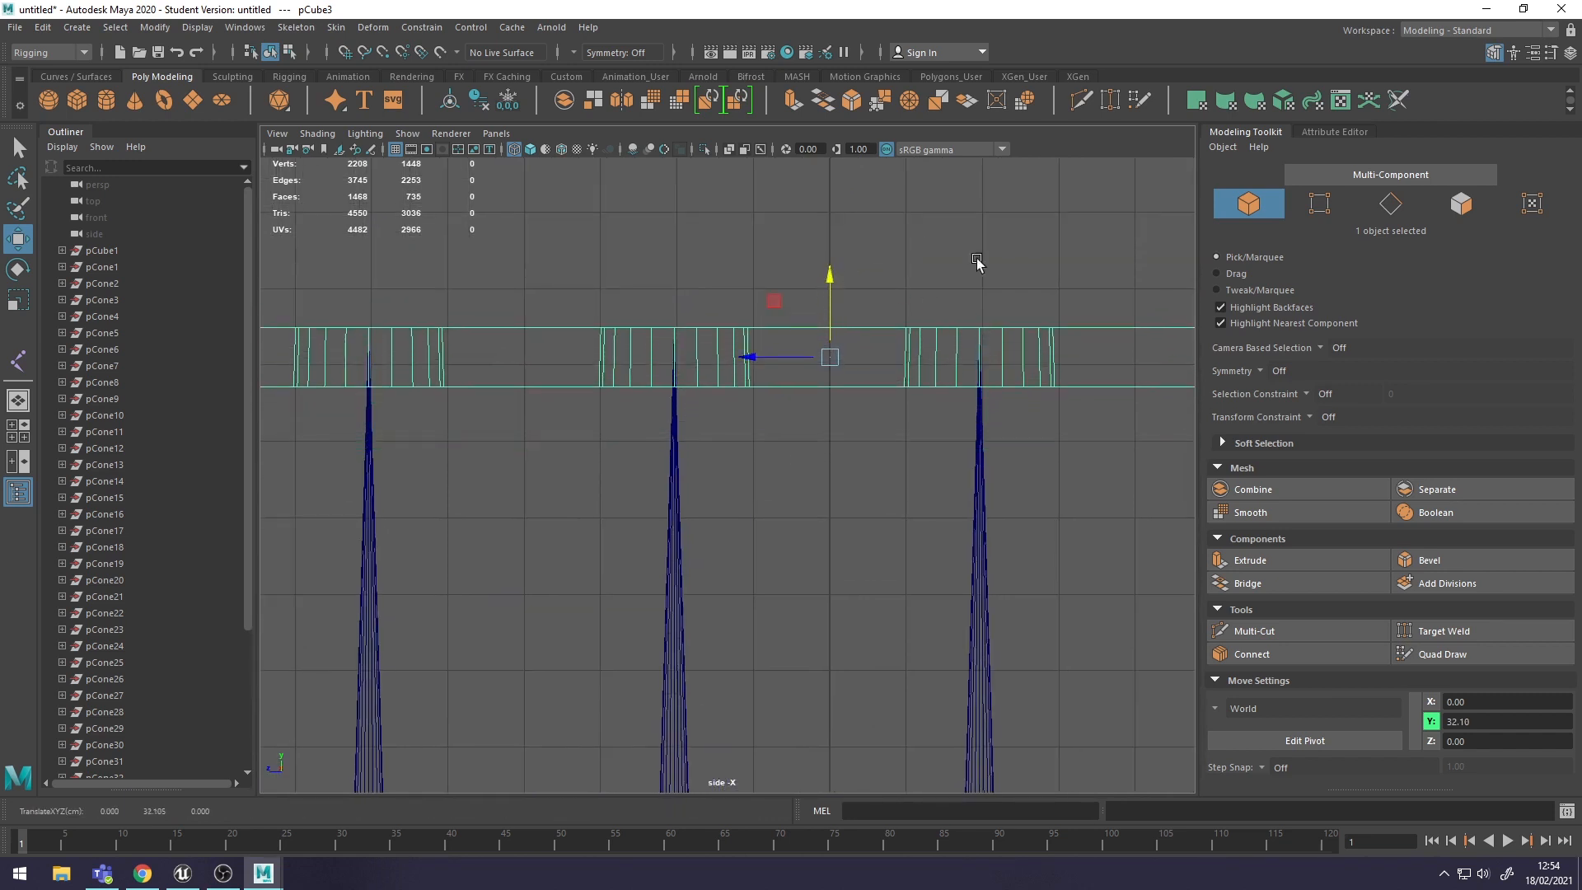
- Select the spikes and the perforated slab, switch to the Modeling menu set and combine them into one mesh
click(972, 320)
scroll(967, 361, down, 3)
key(space)
key(space)
alt+drag(1011, 515, 1051, 503)
click(794, 621)
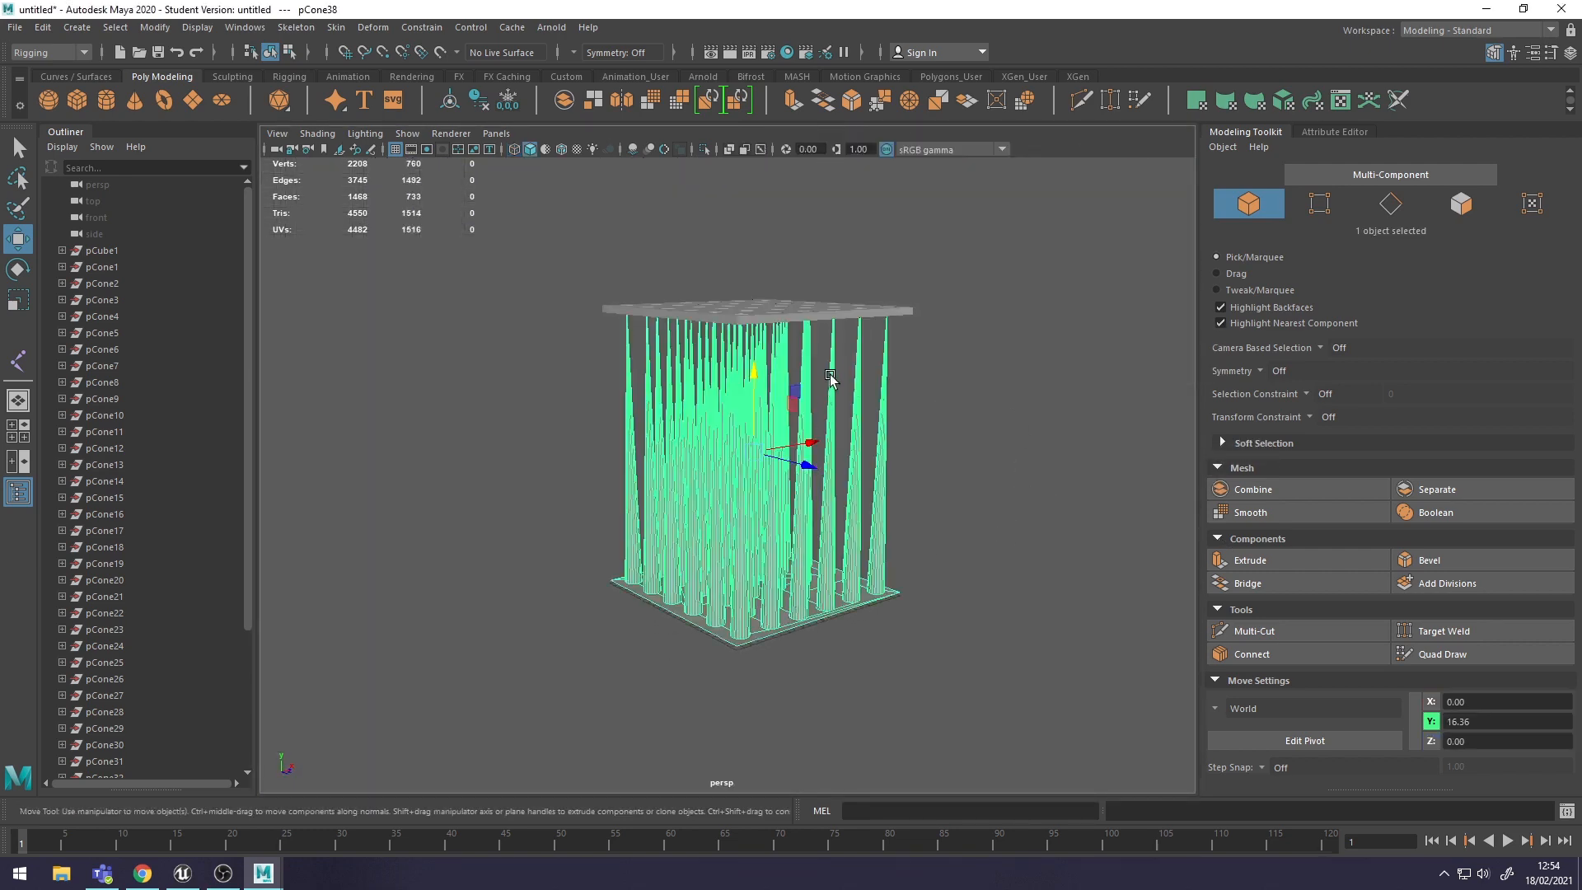
shift+click(832, 315)
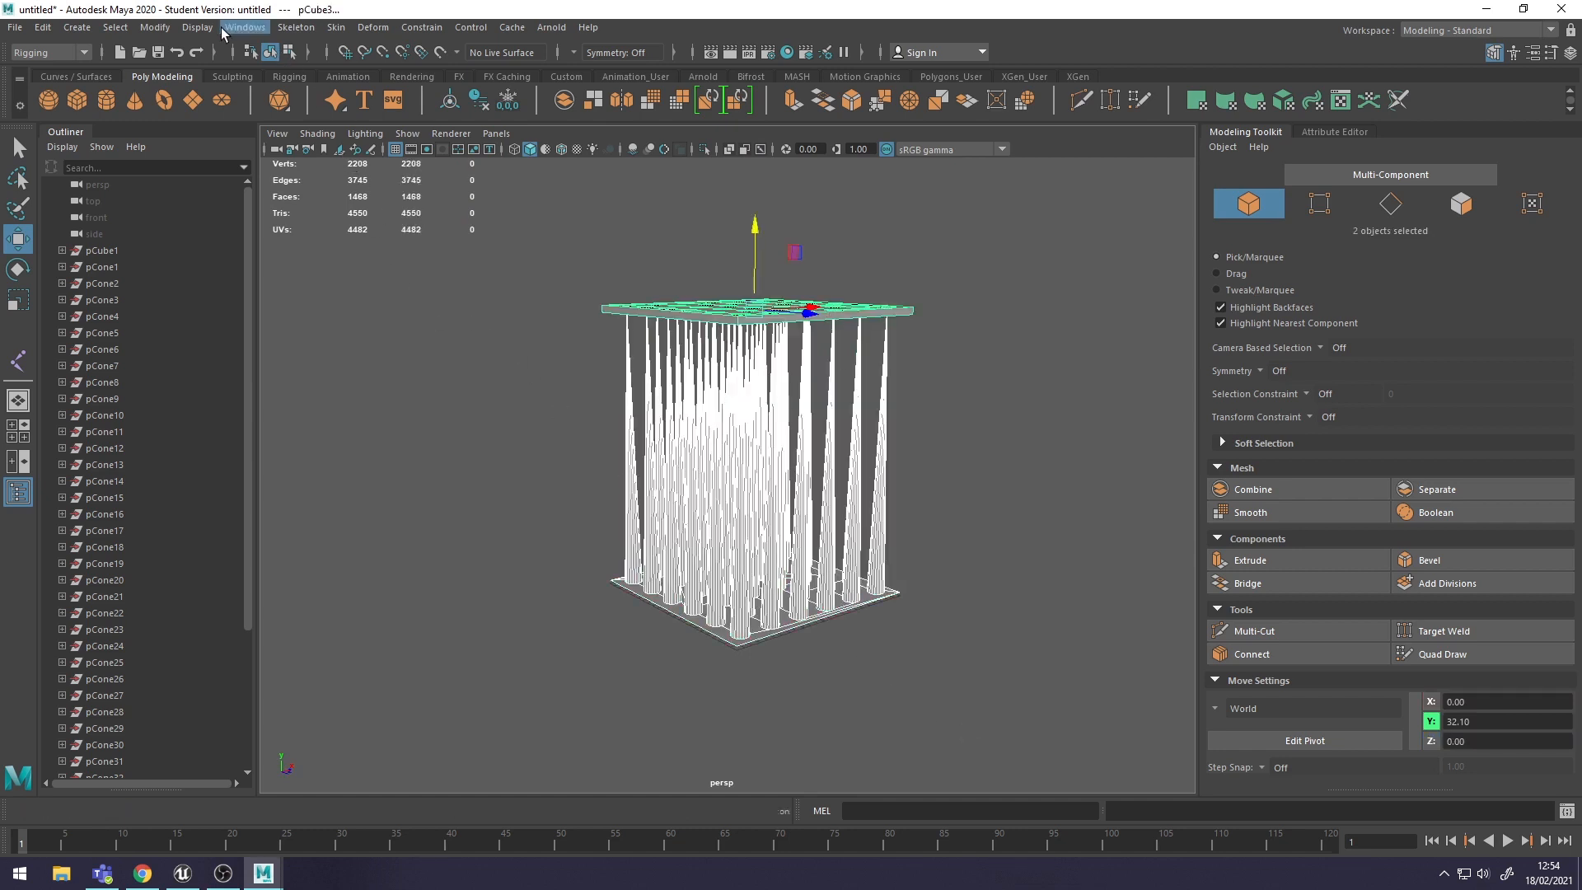
click(85, 53)
click(77, 66)
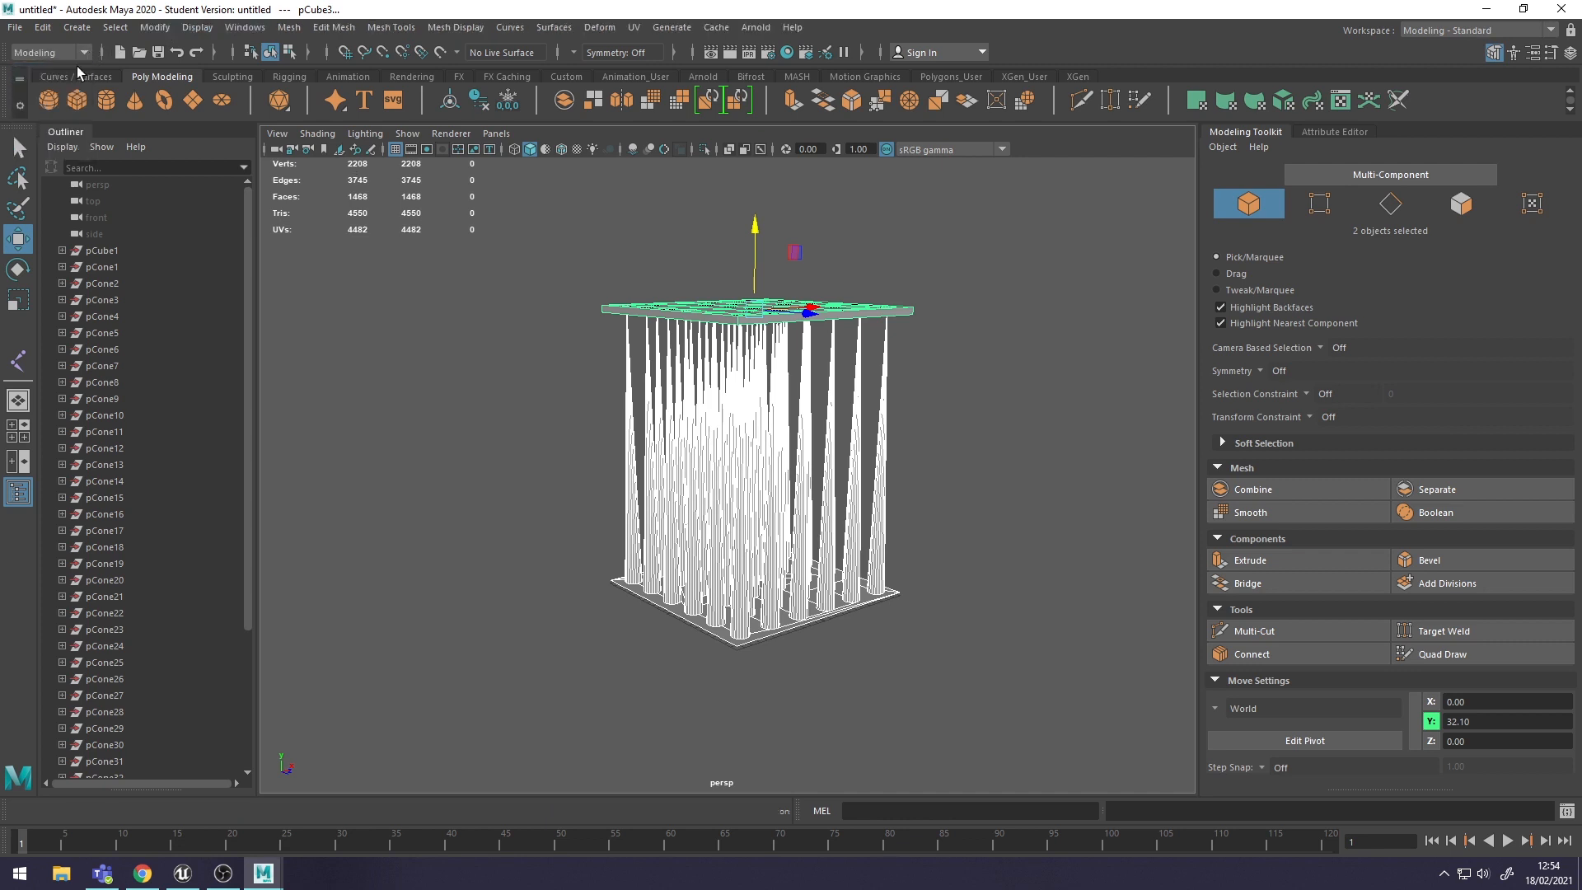
click(292, 29)
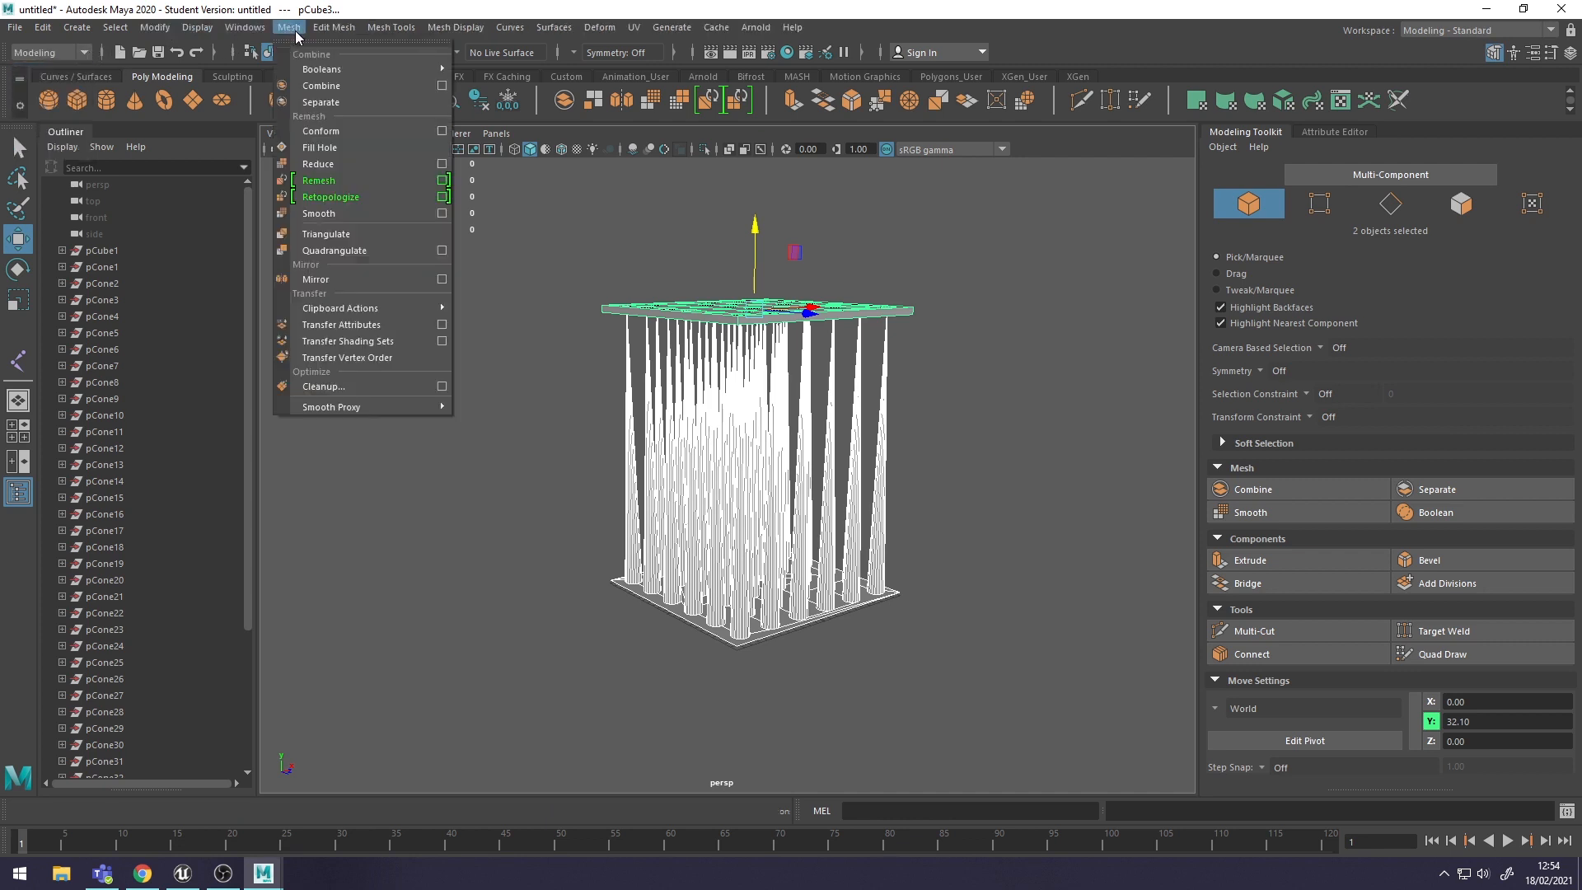
click(321, 86)
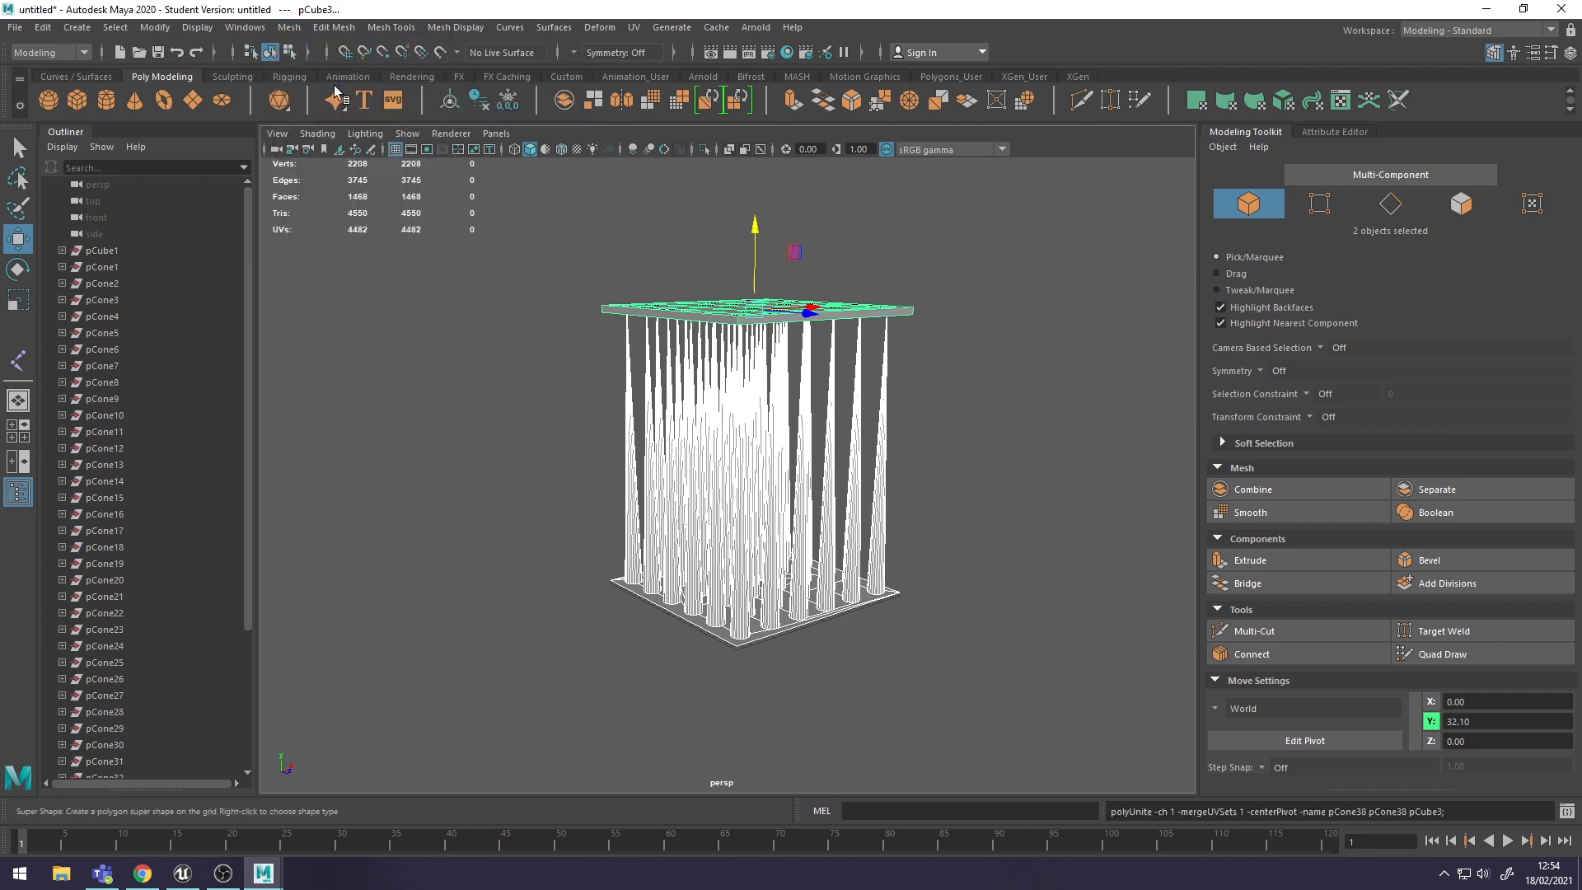
alt+drag(1012, 567, 891, 579)
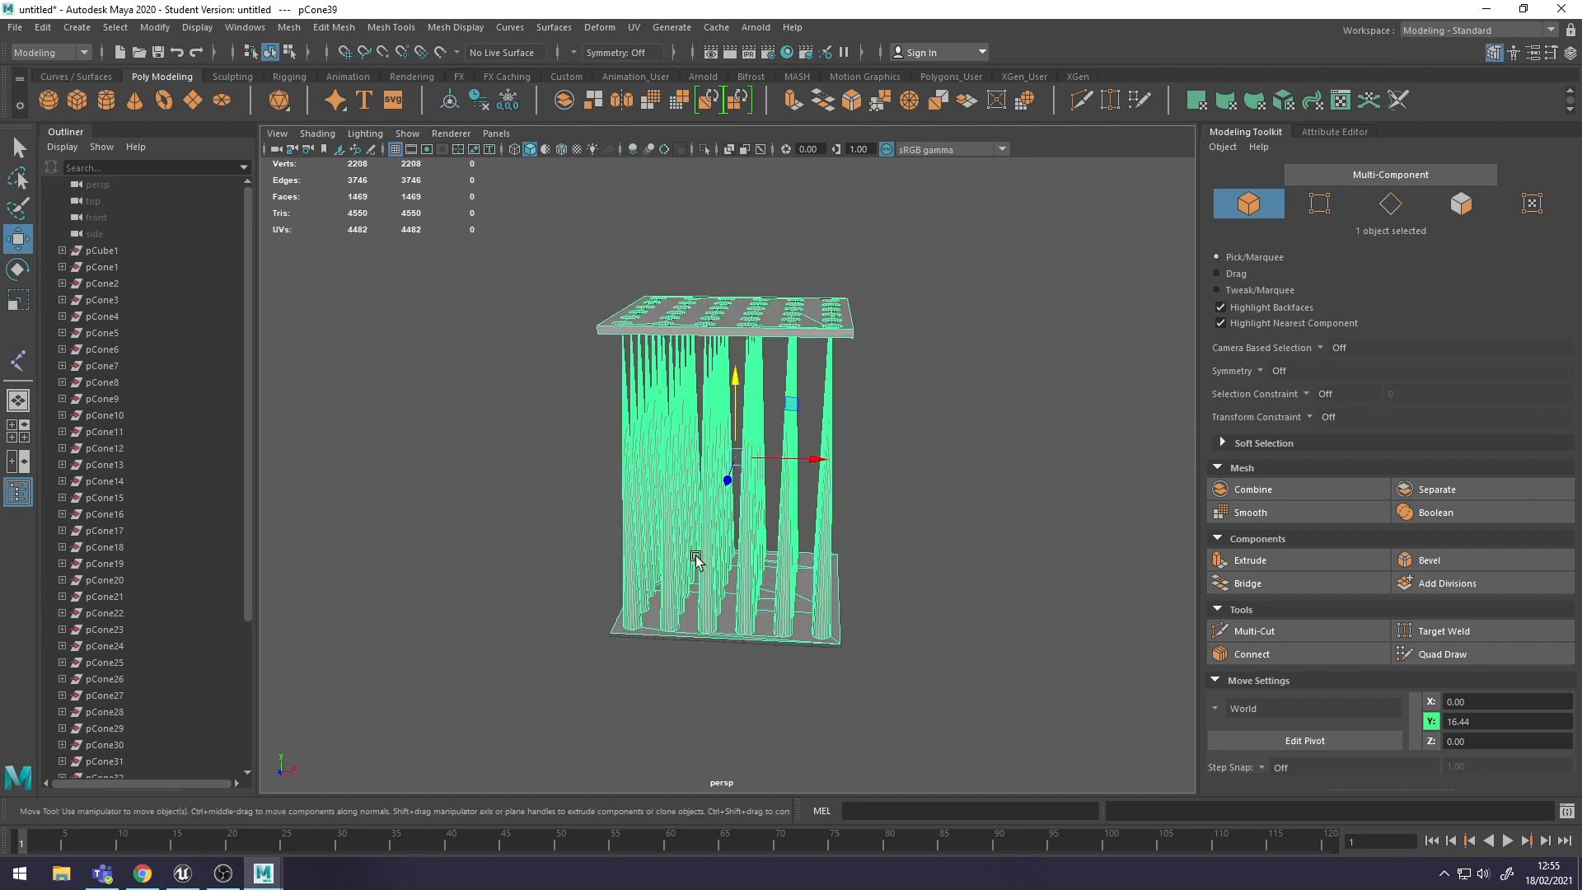
- Delete all construction history in the scene, leaving only the combined spike trap mesh
click(42, 28)
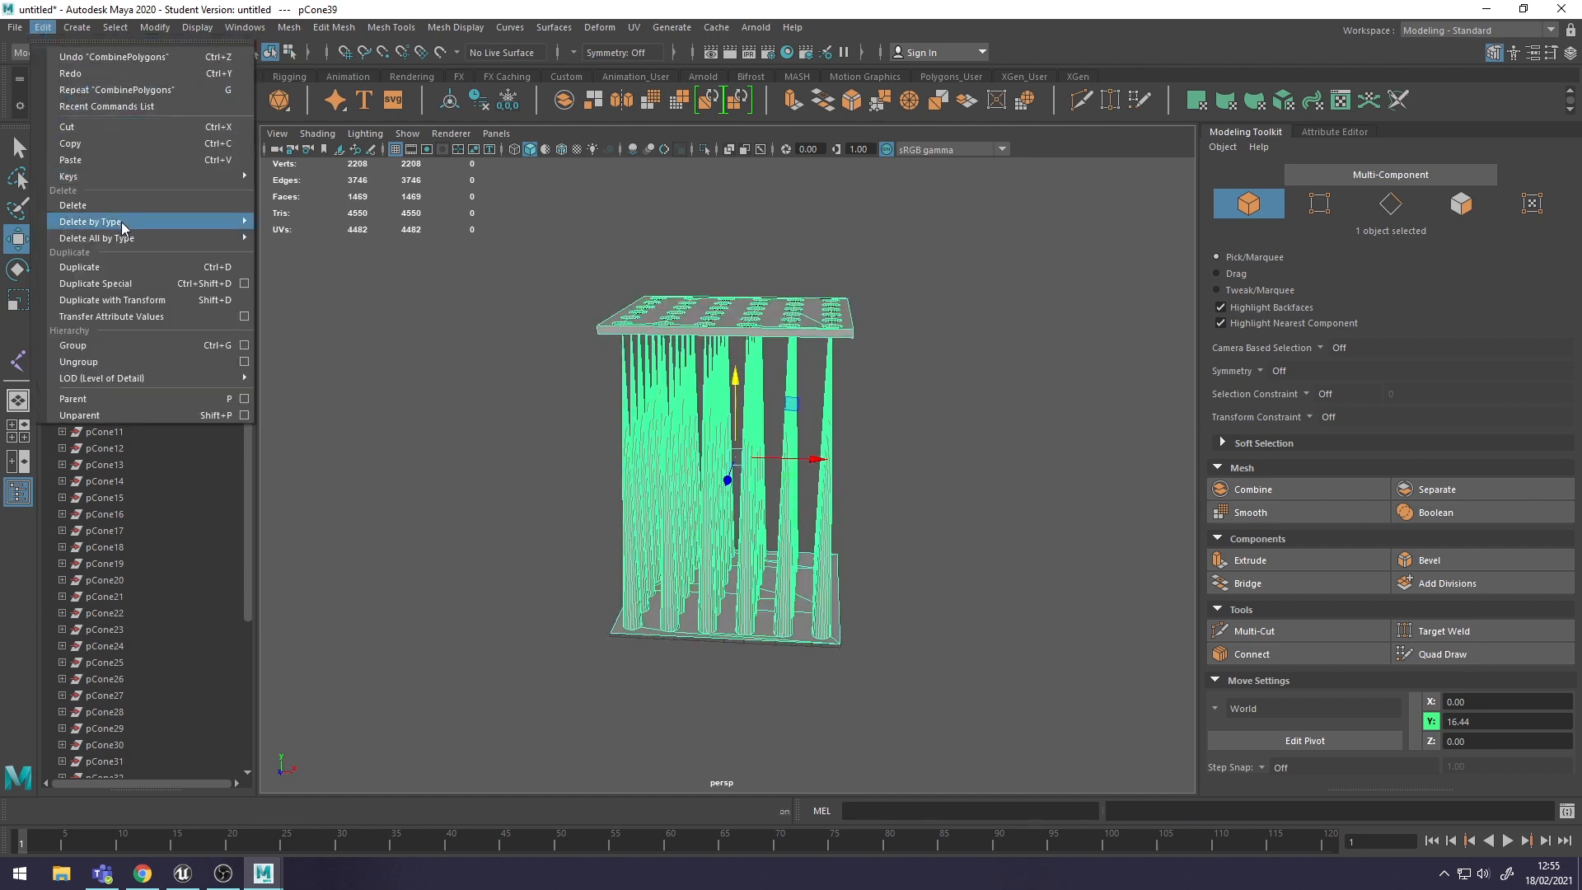
mouse_move(124, 239)
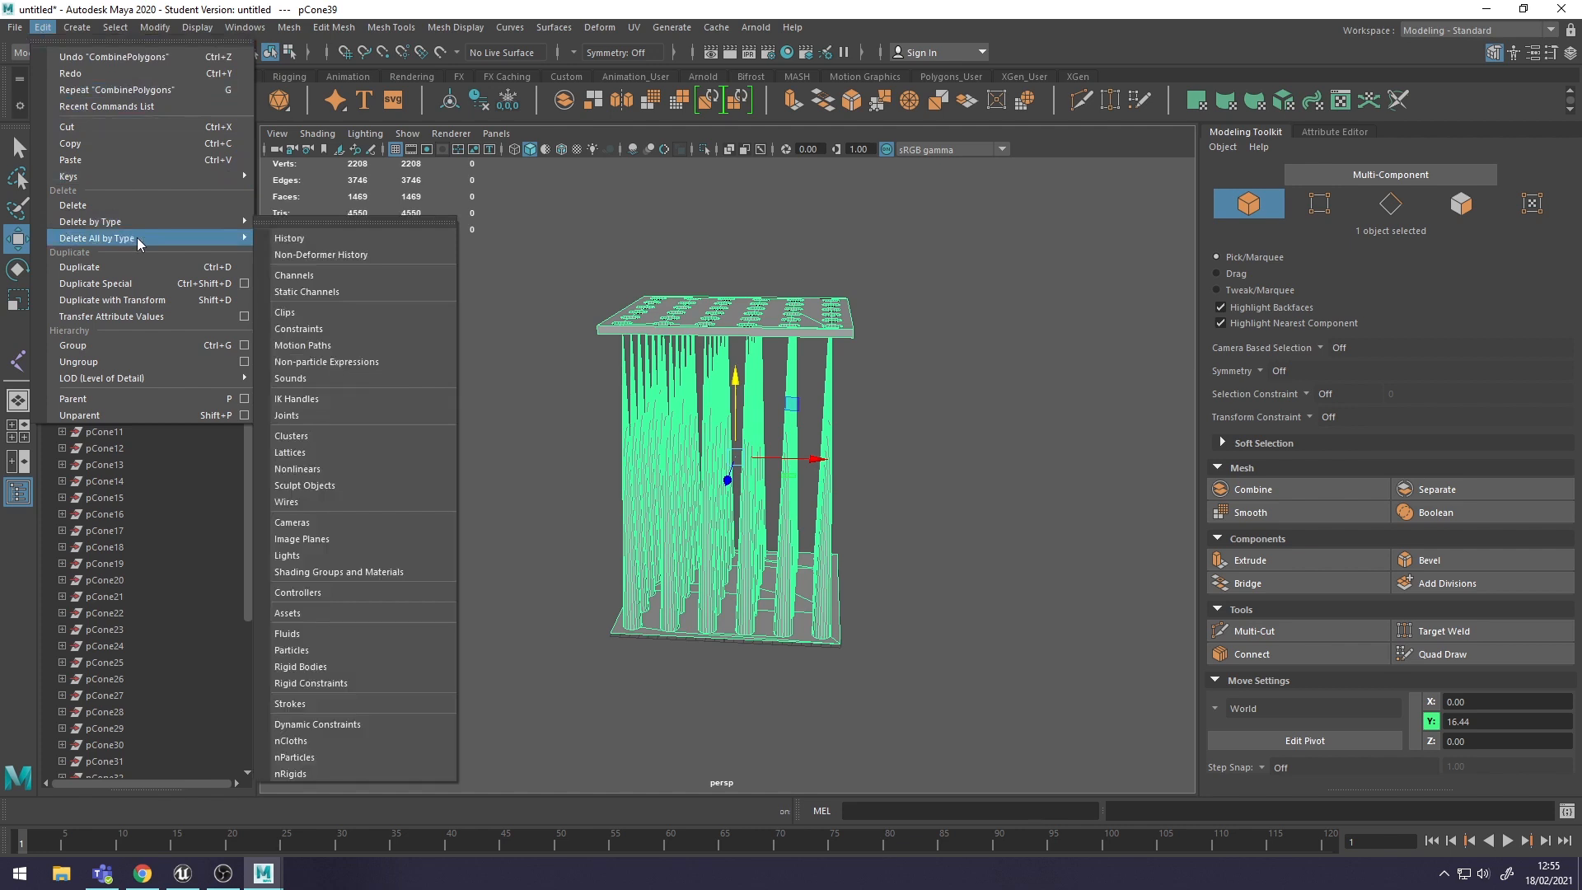
click(318, 241)
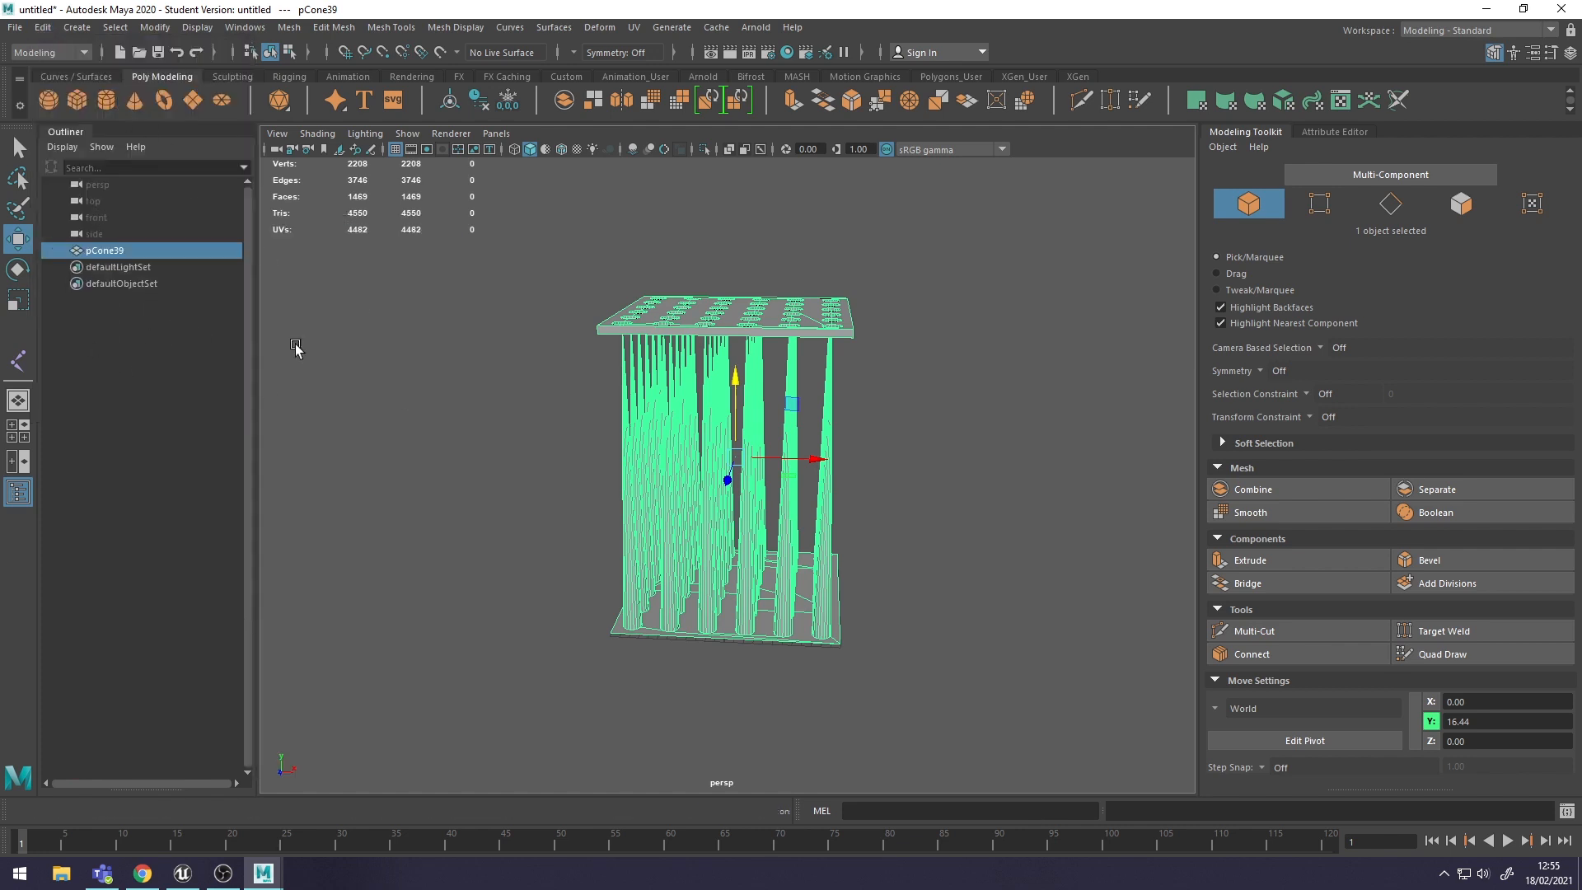
alt+drag(961, 568, 821, 554)
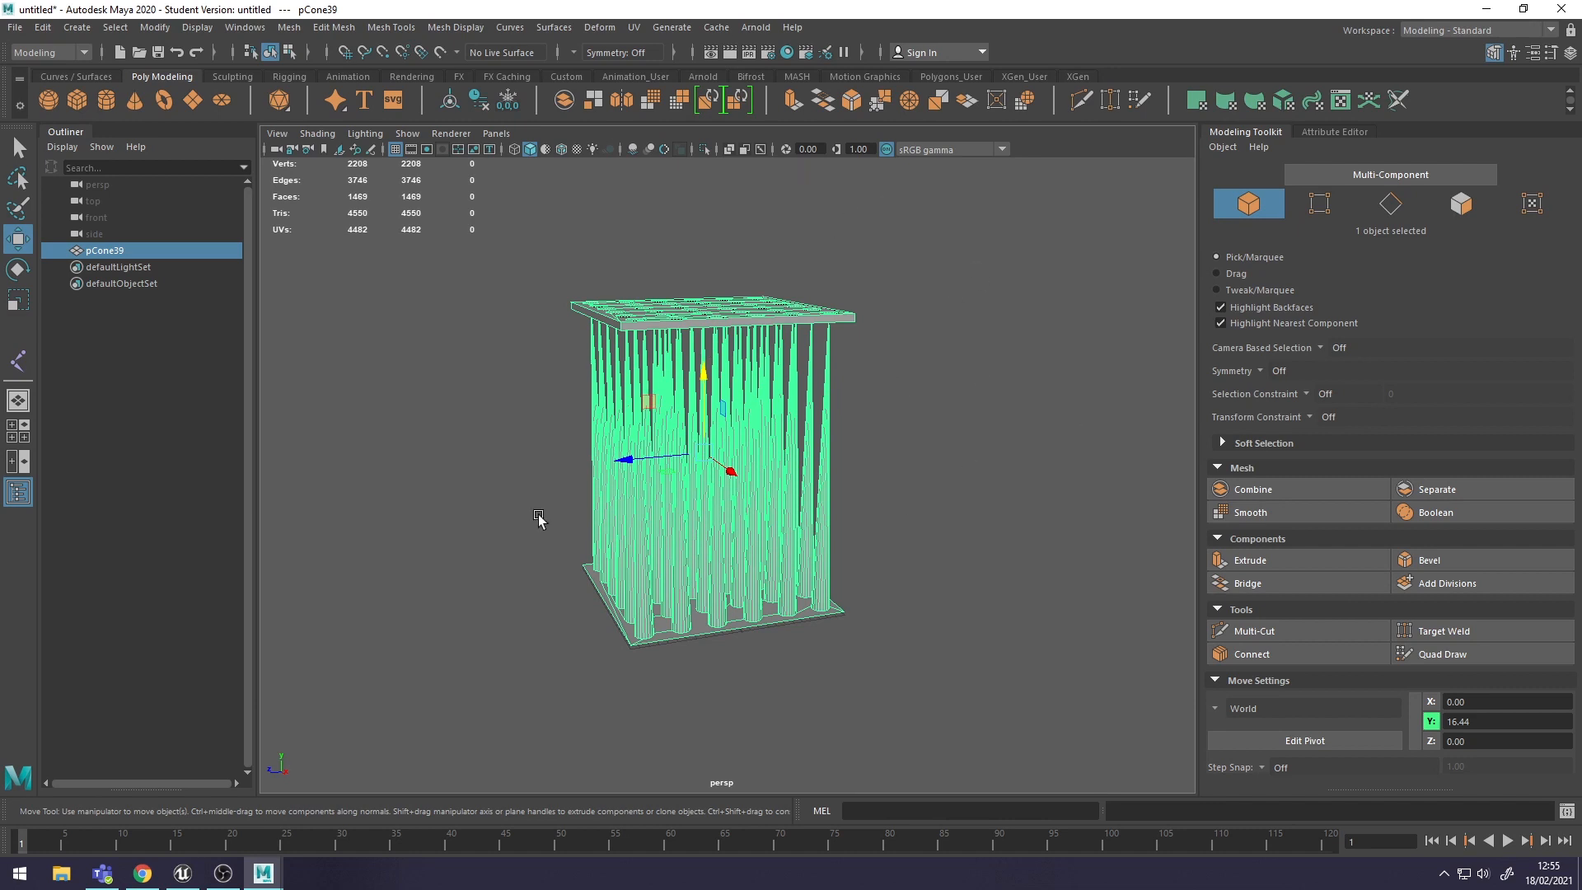
- Switch to the Rigging menu set and create a root joint on the centre line just below the base plane in the side view
click(85, 53)
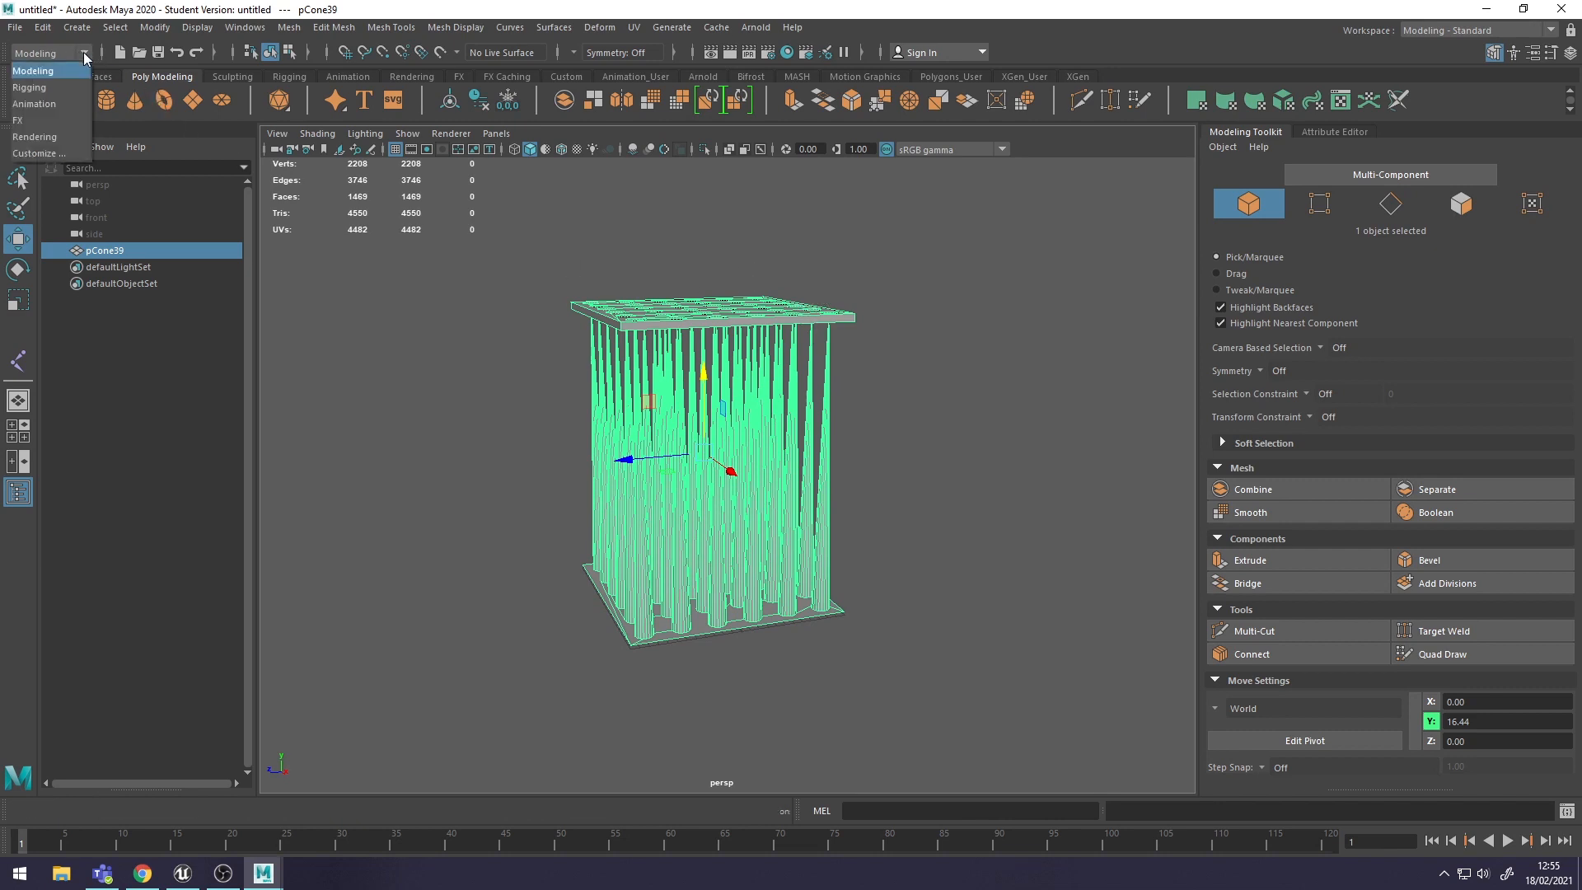
click(56, 87)
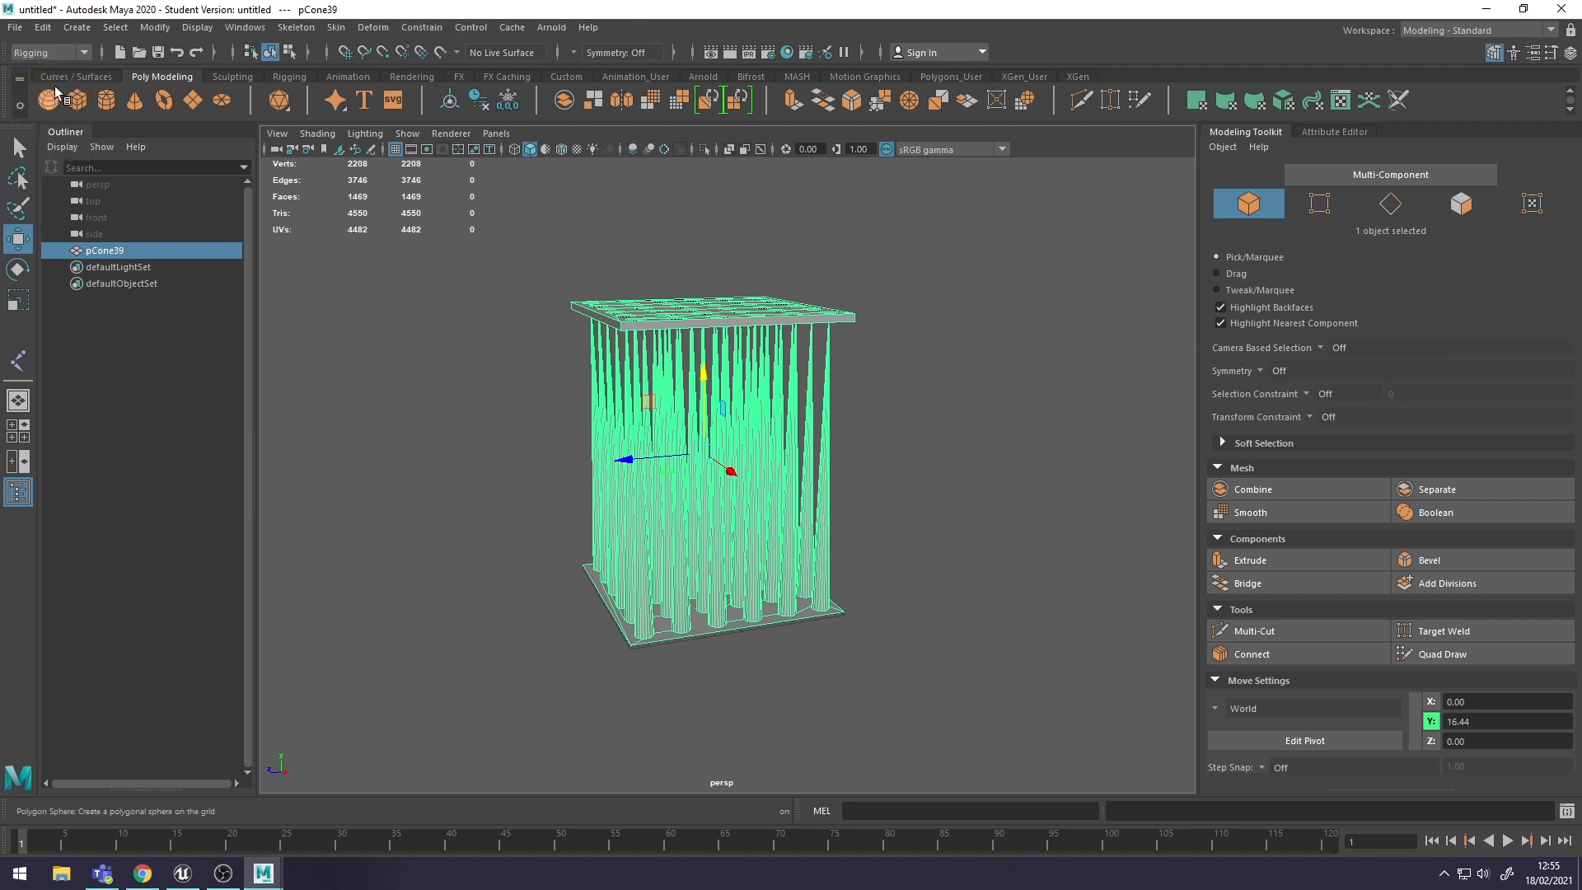
click(302, 29)
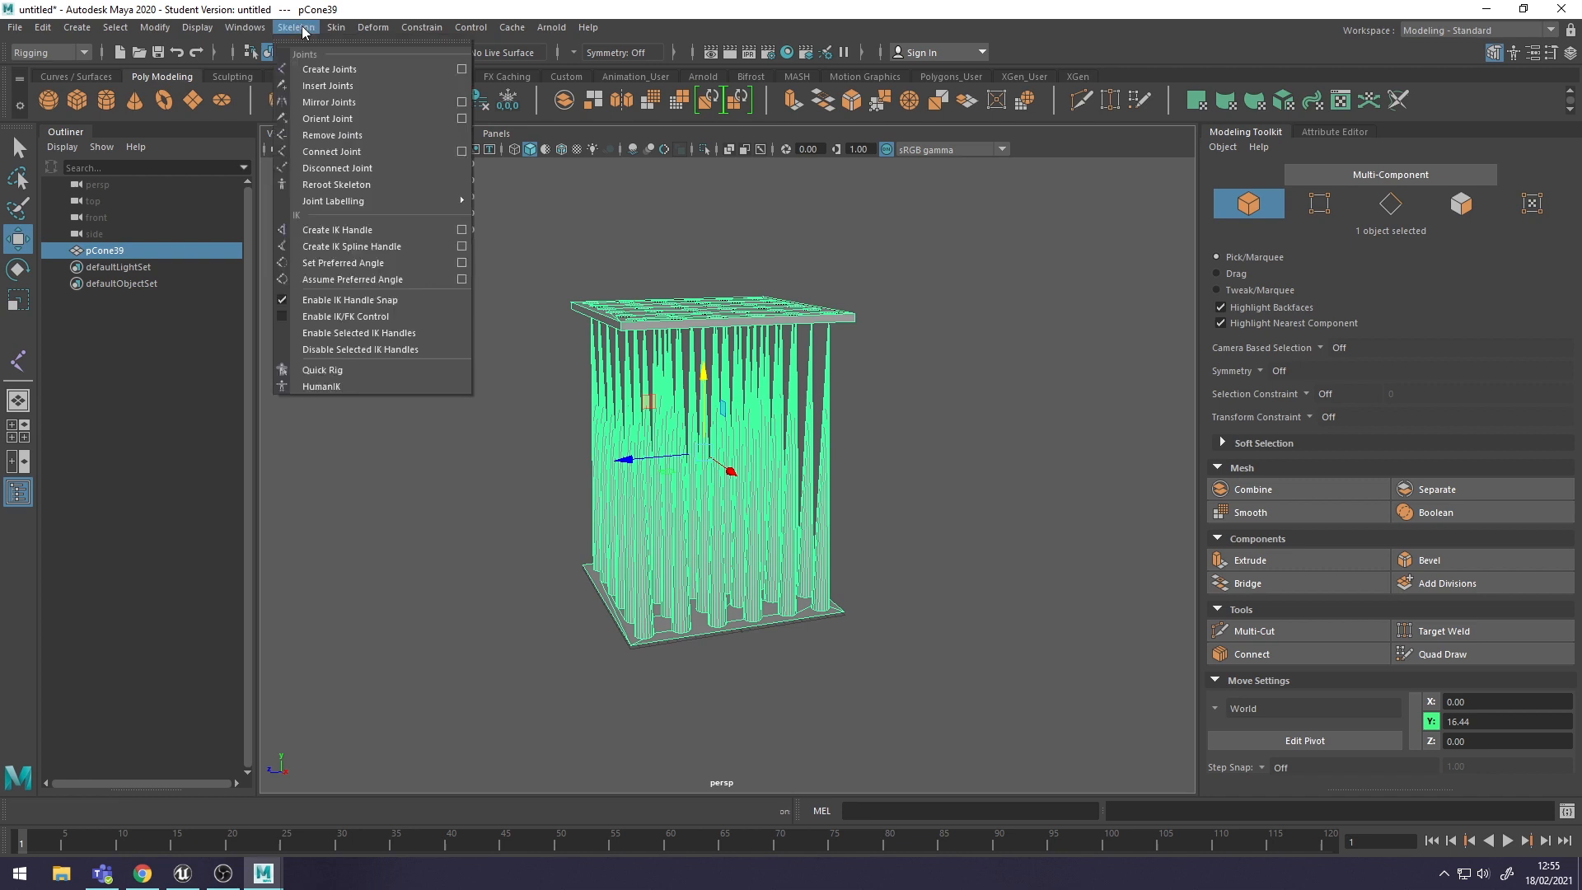
click(331, 70)
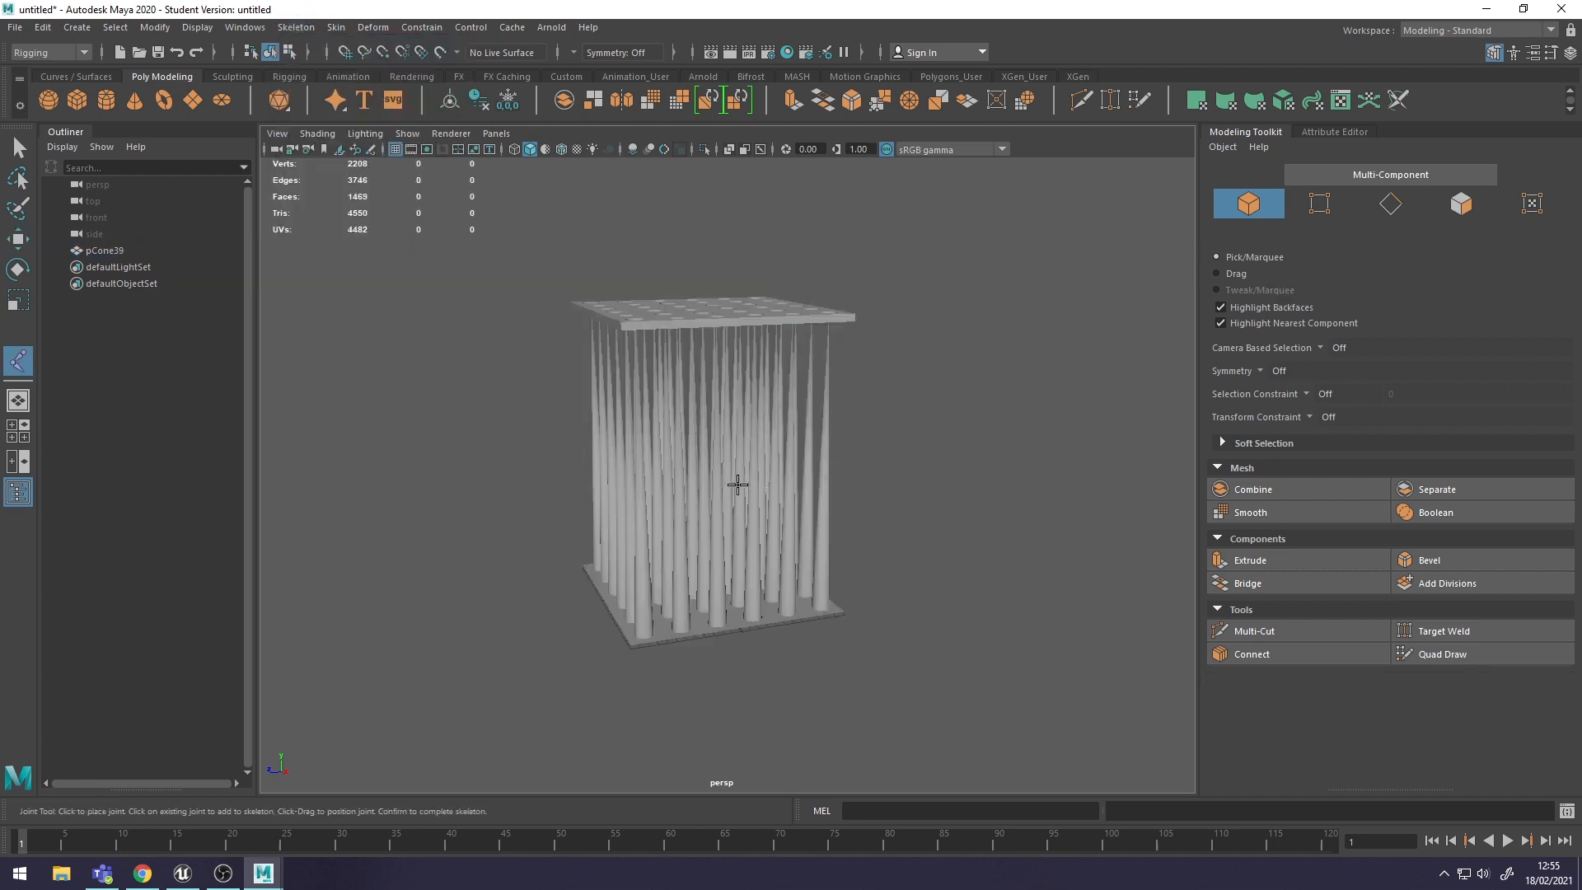
key(space)
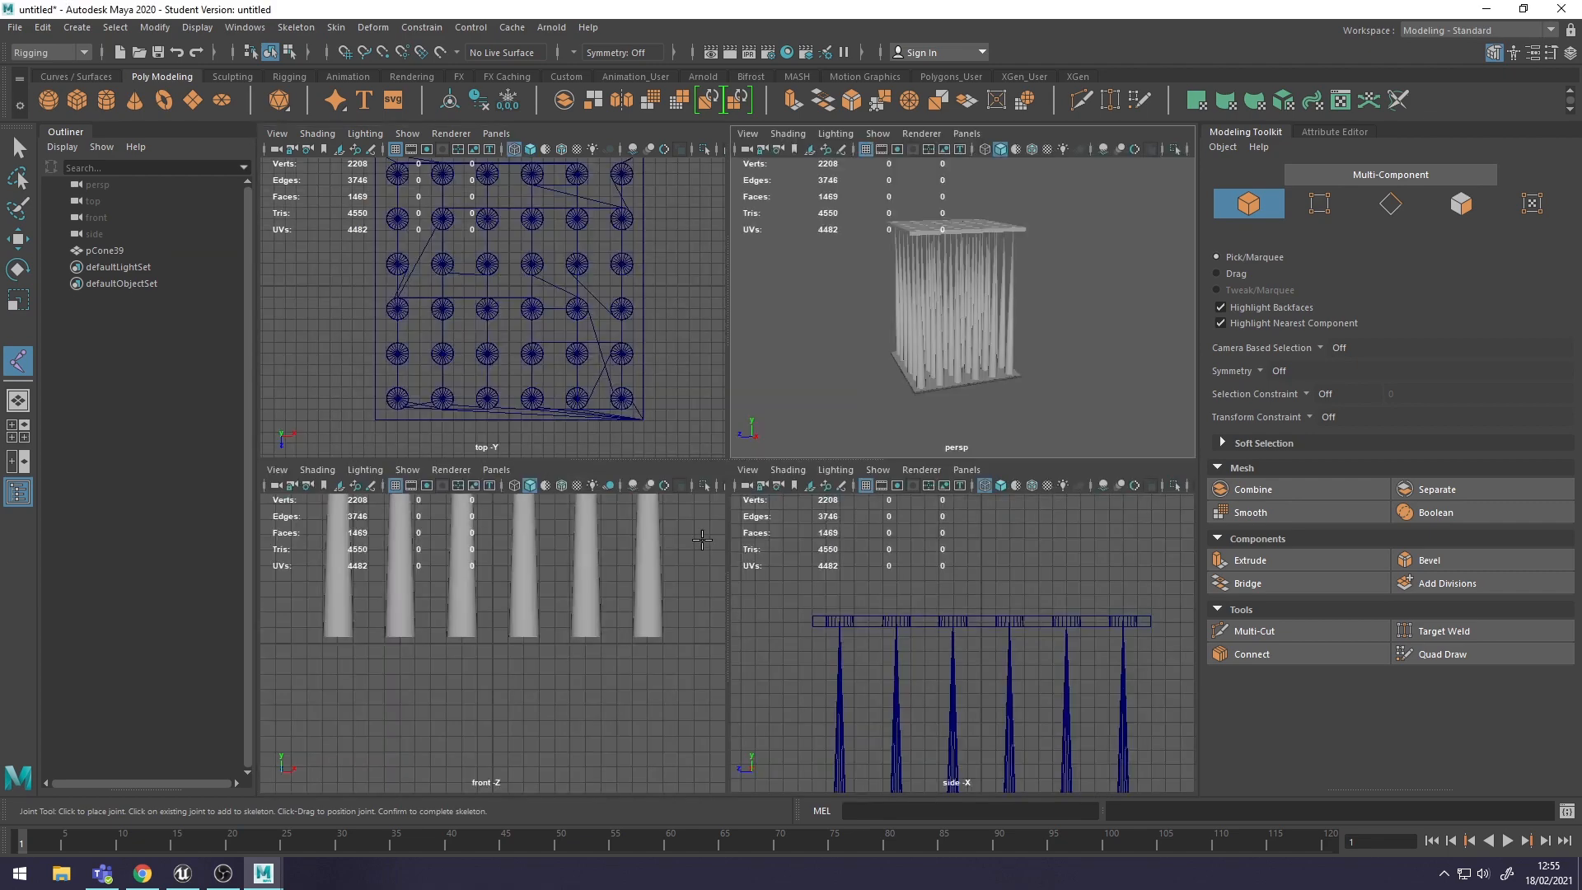
key(space)
scroll(858, 646, down, 3)
alt+middle_drag(849, 641, 768, 243)
scroll(705, 659, up, 4)
alt+middle_drag(728, 614, 820, 364)
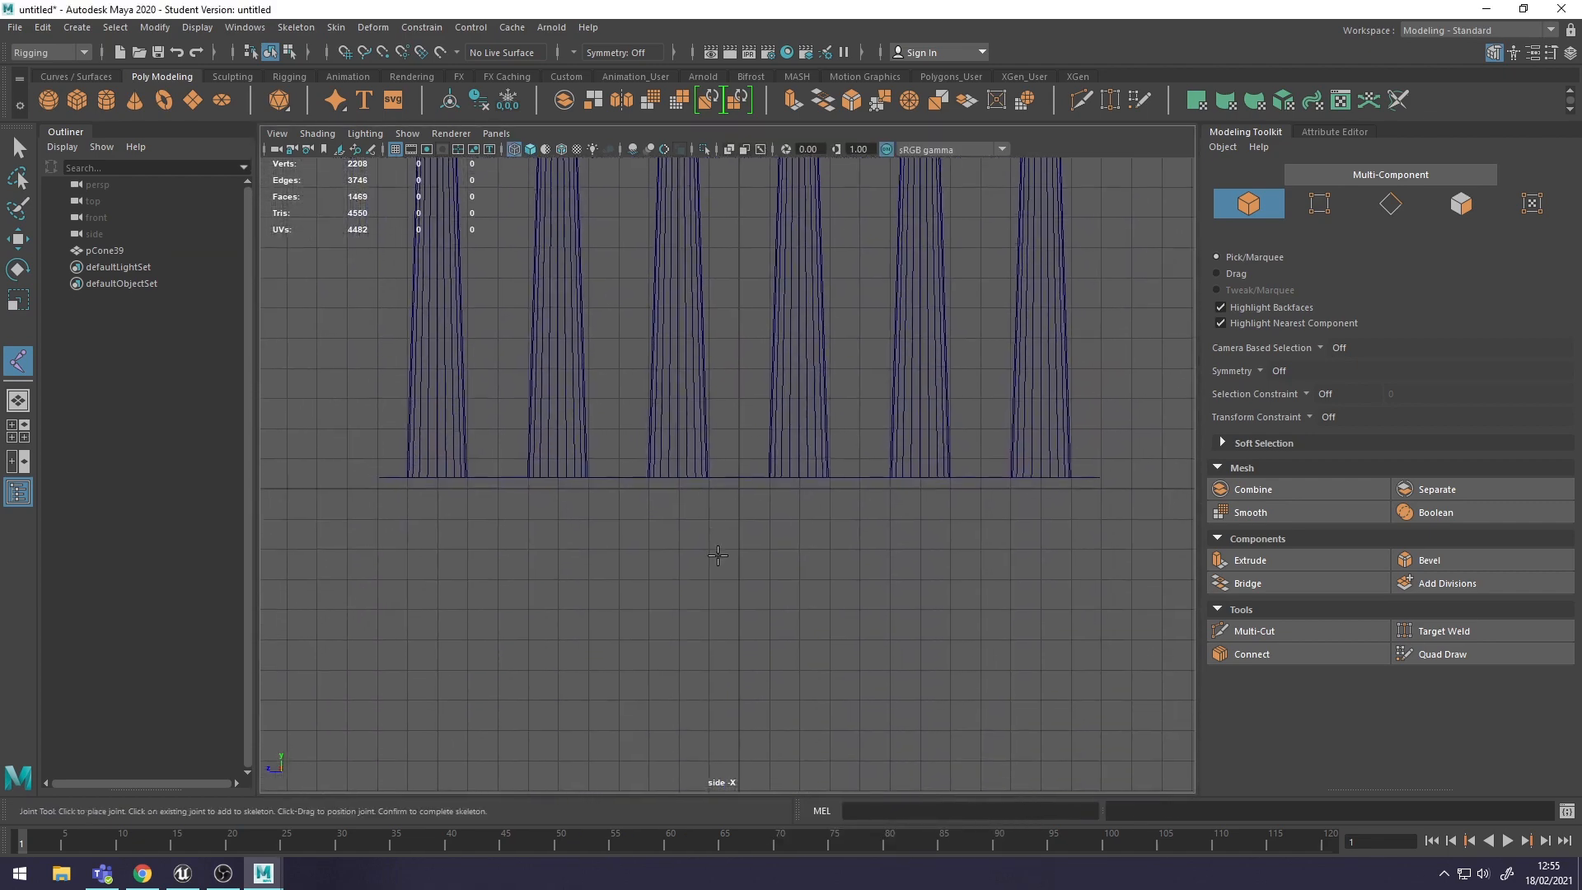
scroll(742, 554, up, 6)
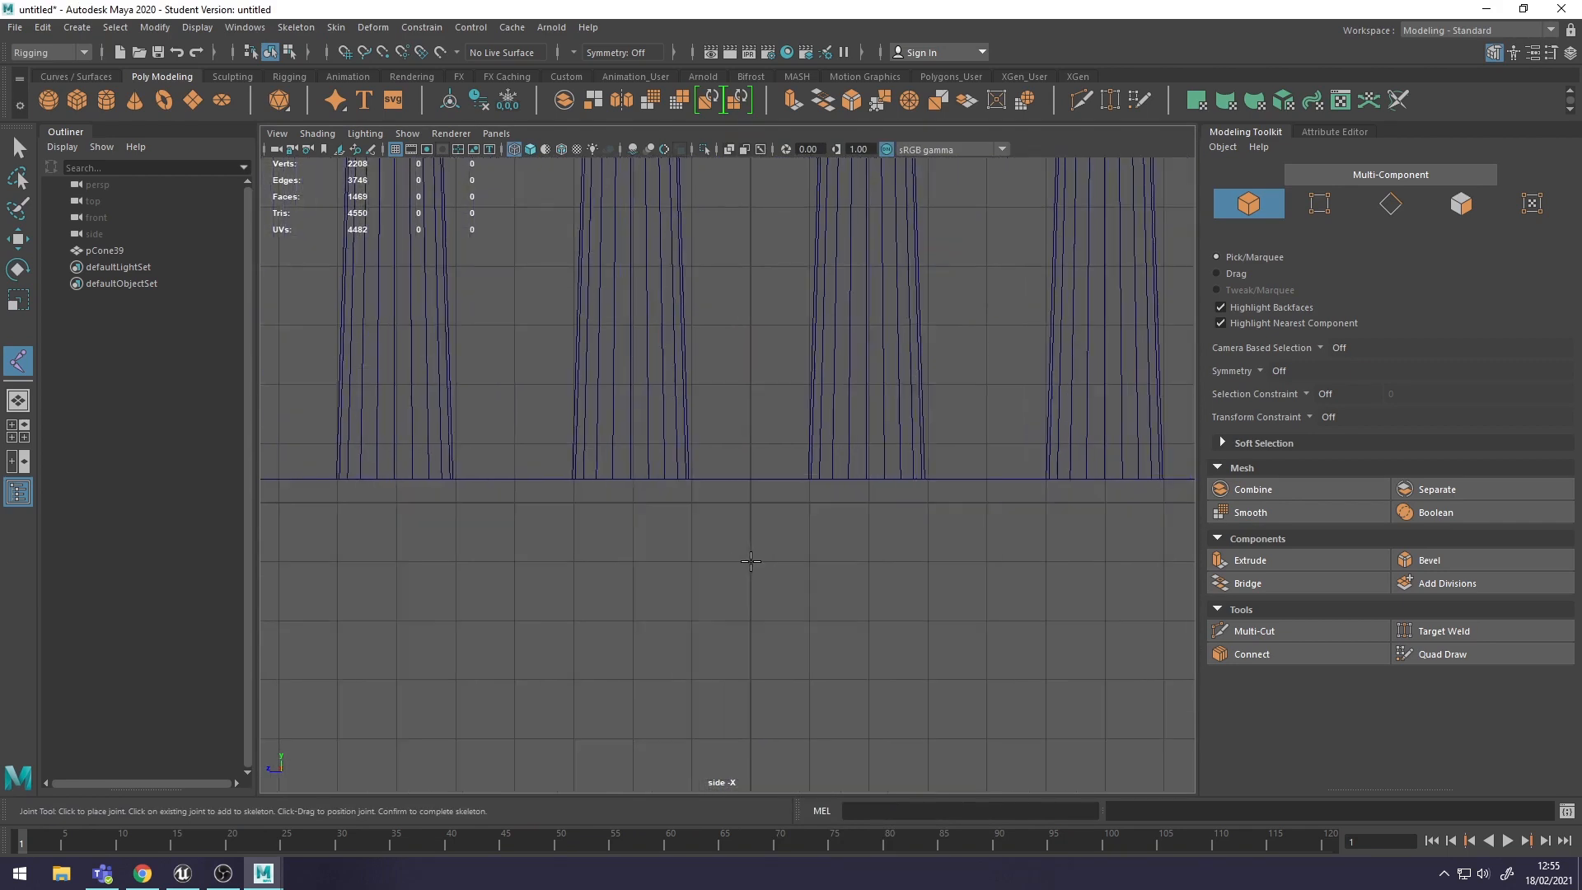
click(751, 561)
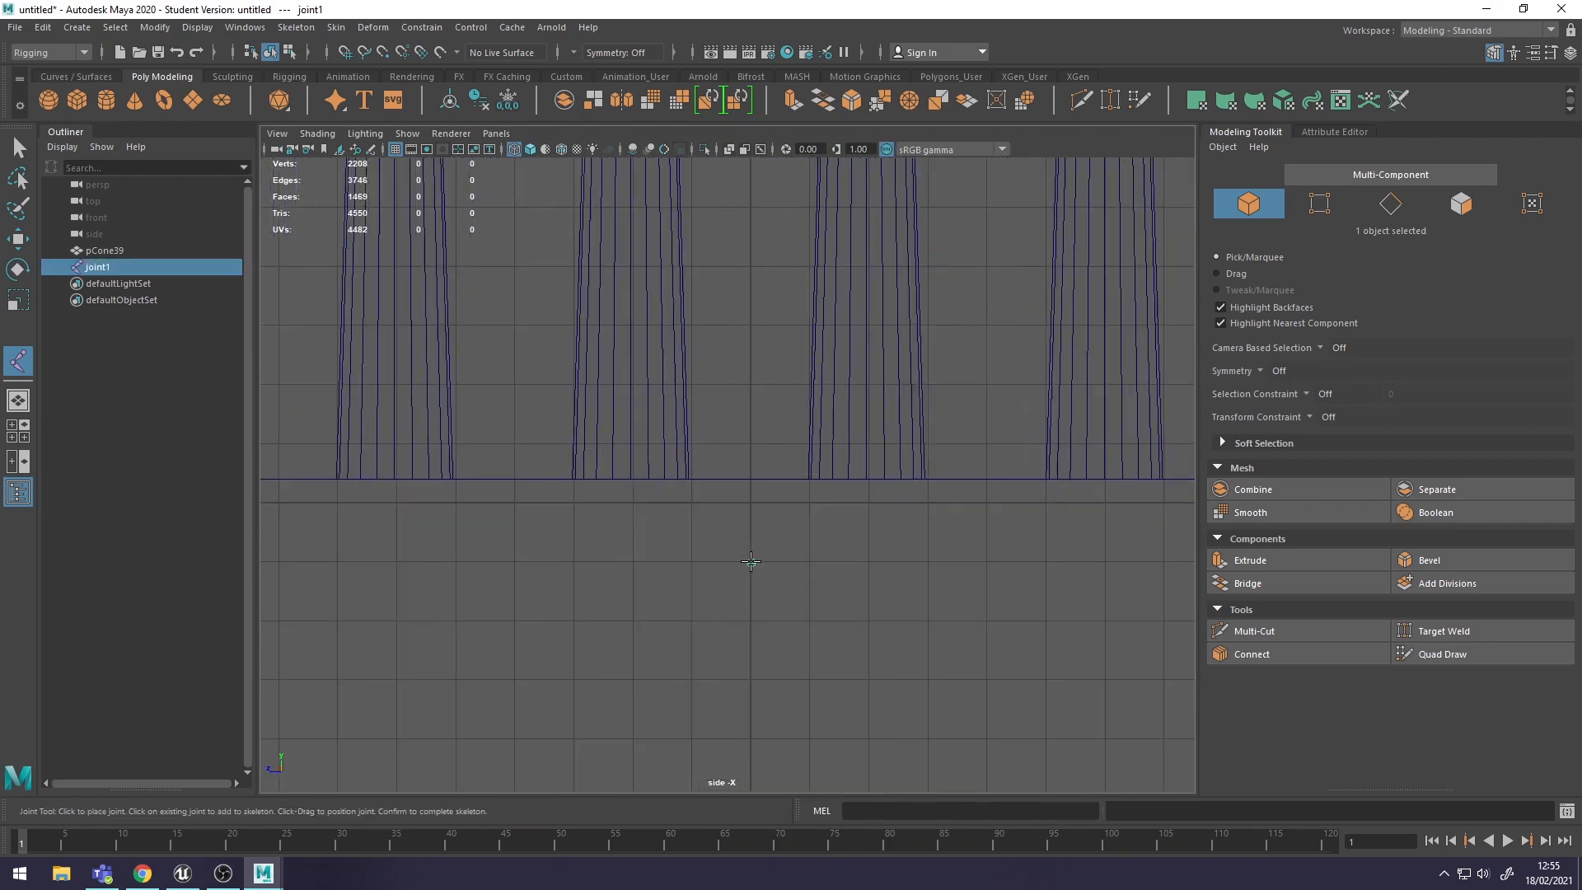
- Extend the joint chain with a second joint at base plane level and a third inside the perforated slab
click(751, 480)
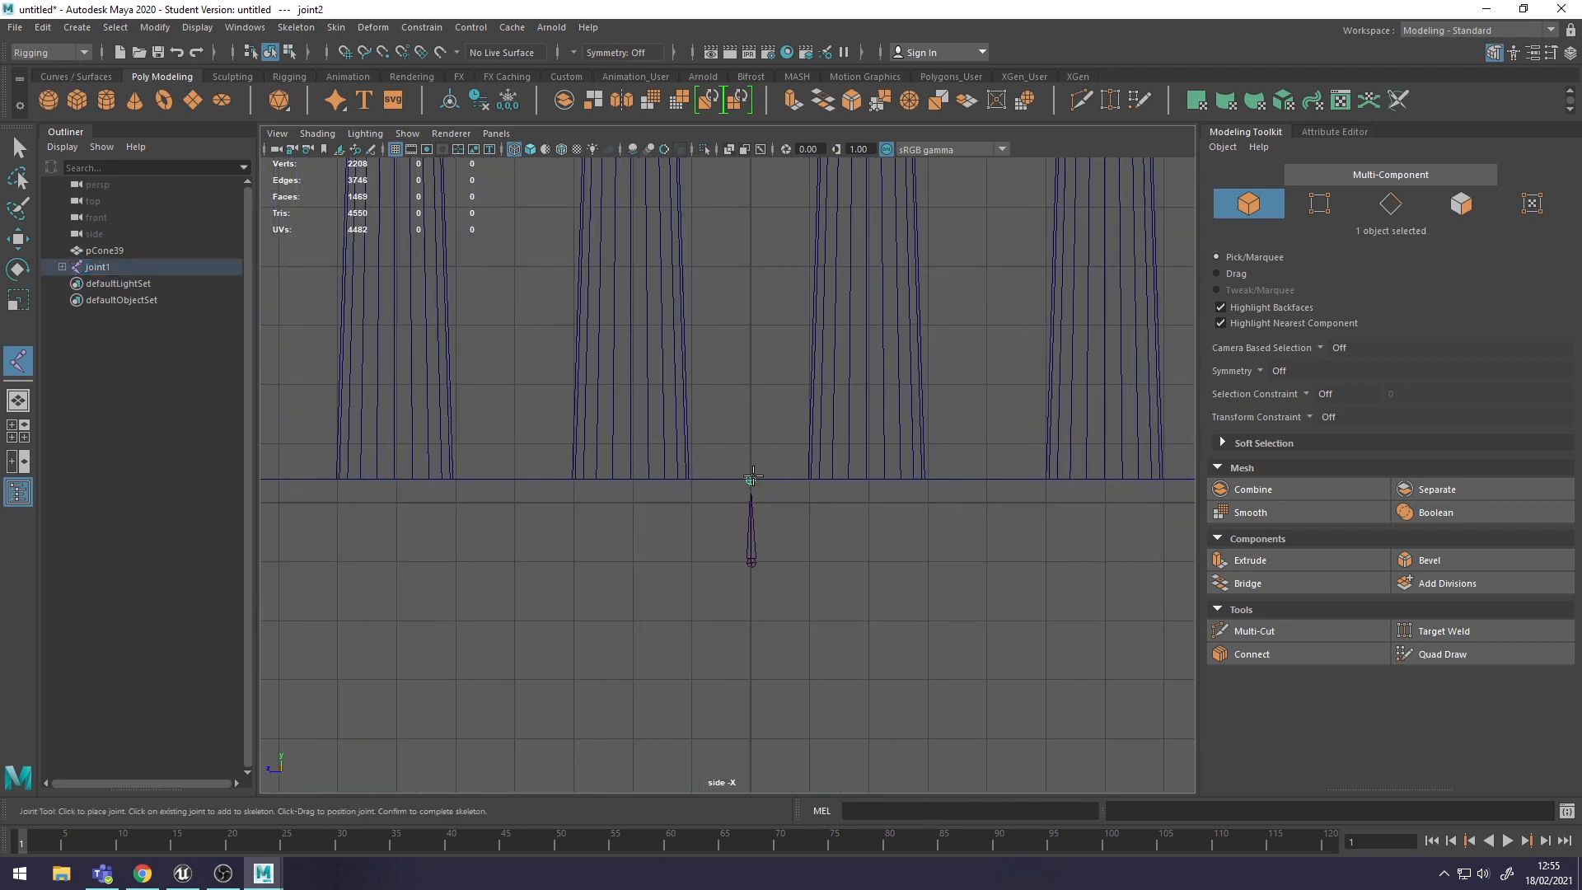
scroll(807, 368, down, 4)
alt+middle_drag(806, 363, 788, 702)
mouse_move(768, 337)
alt+middle_down()
mouse_move(758, 559)
mouse_move(750, 399)
mouse_move(742, 602)
alt+middle_up()
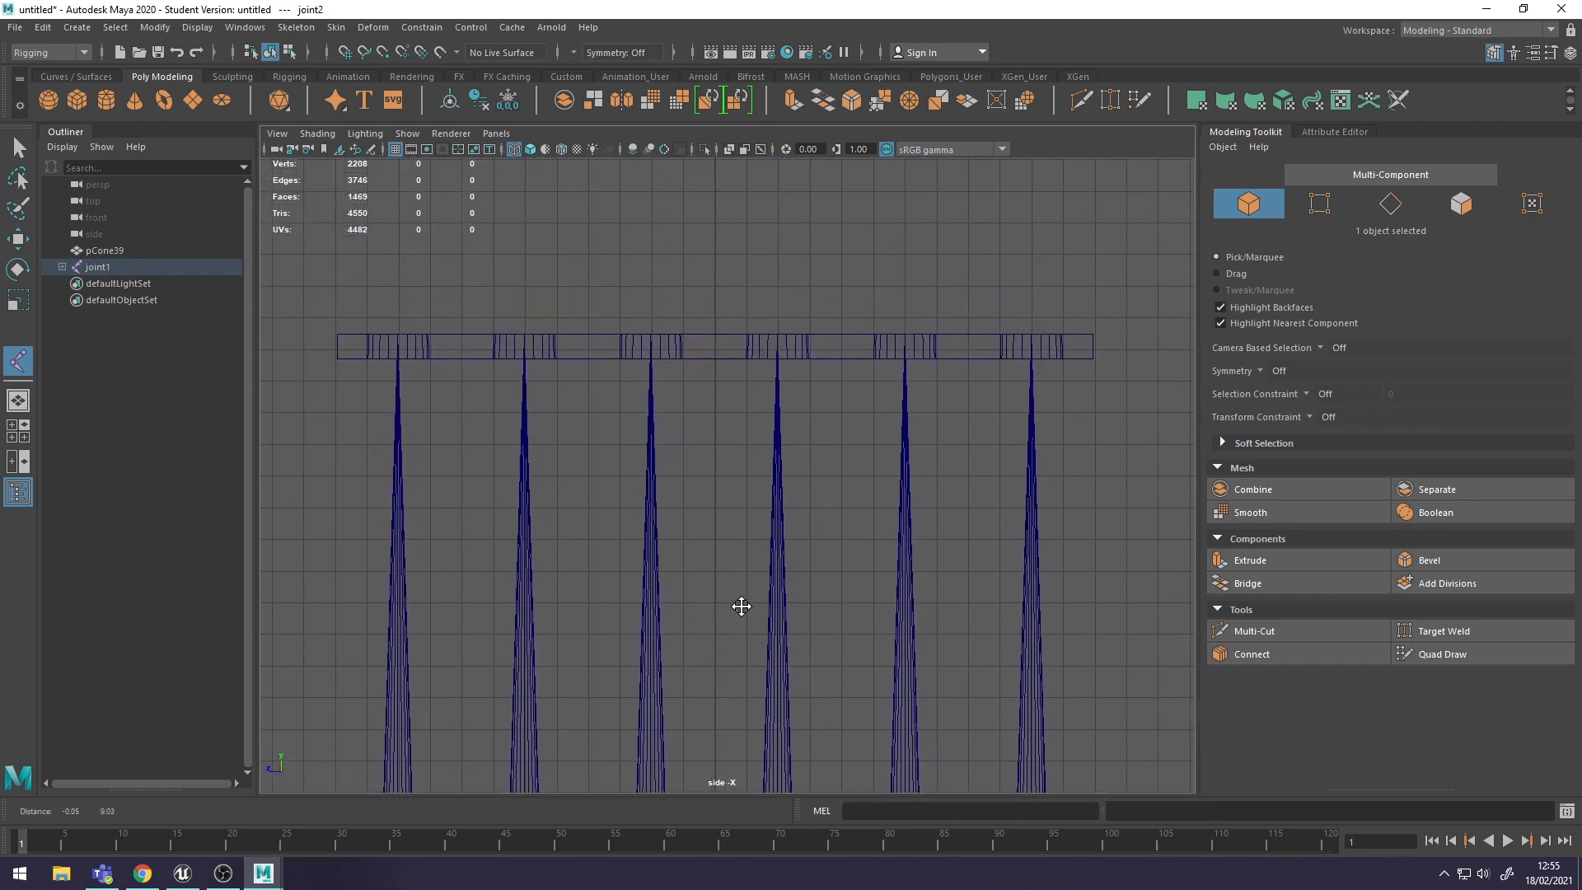
scroll(725, 346, up, 3)
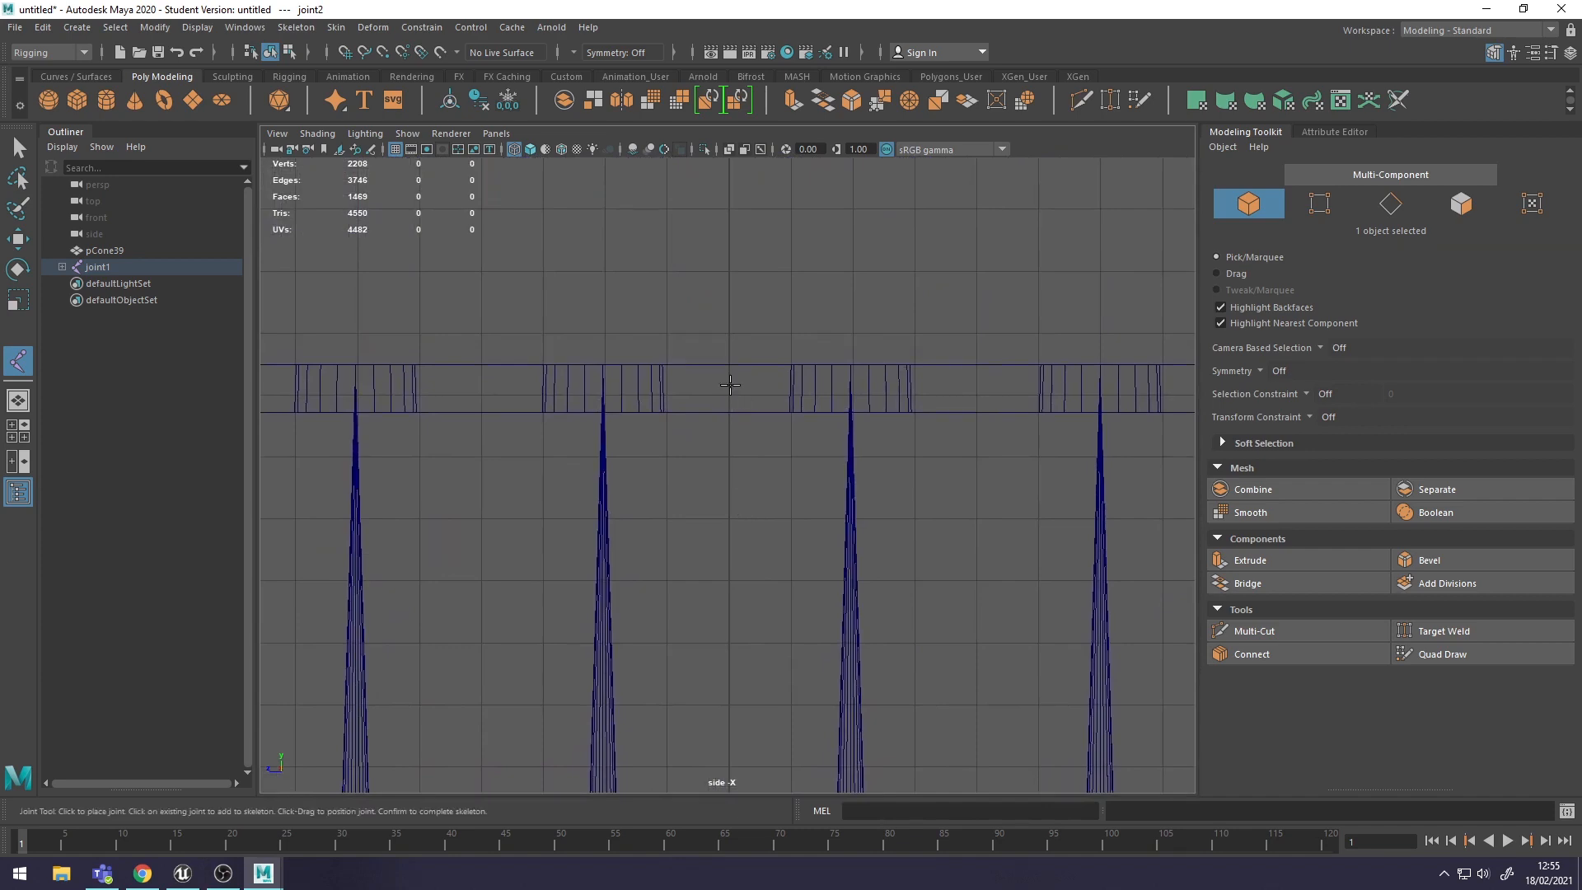
click(729, 389)
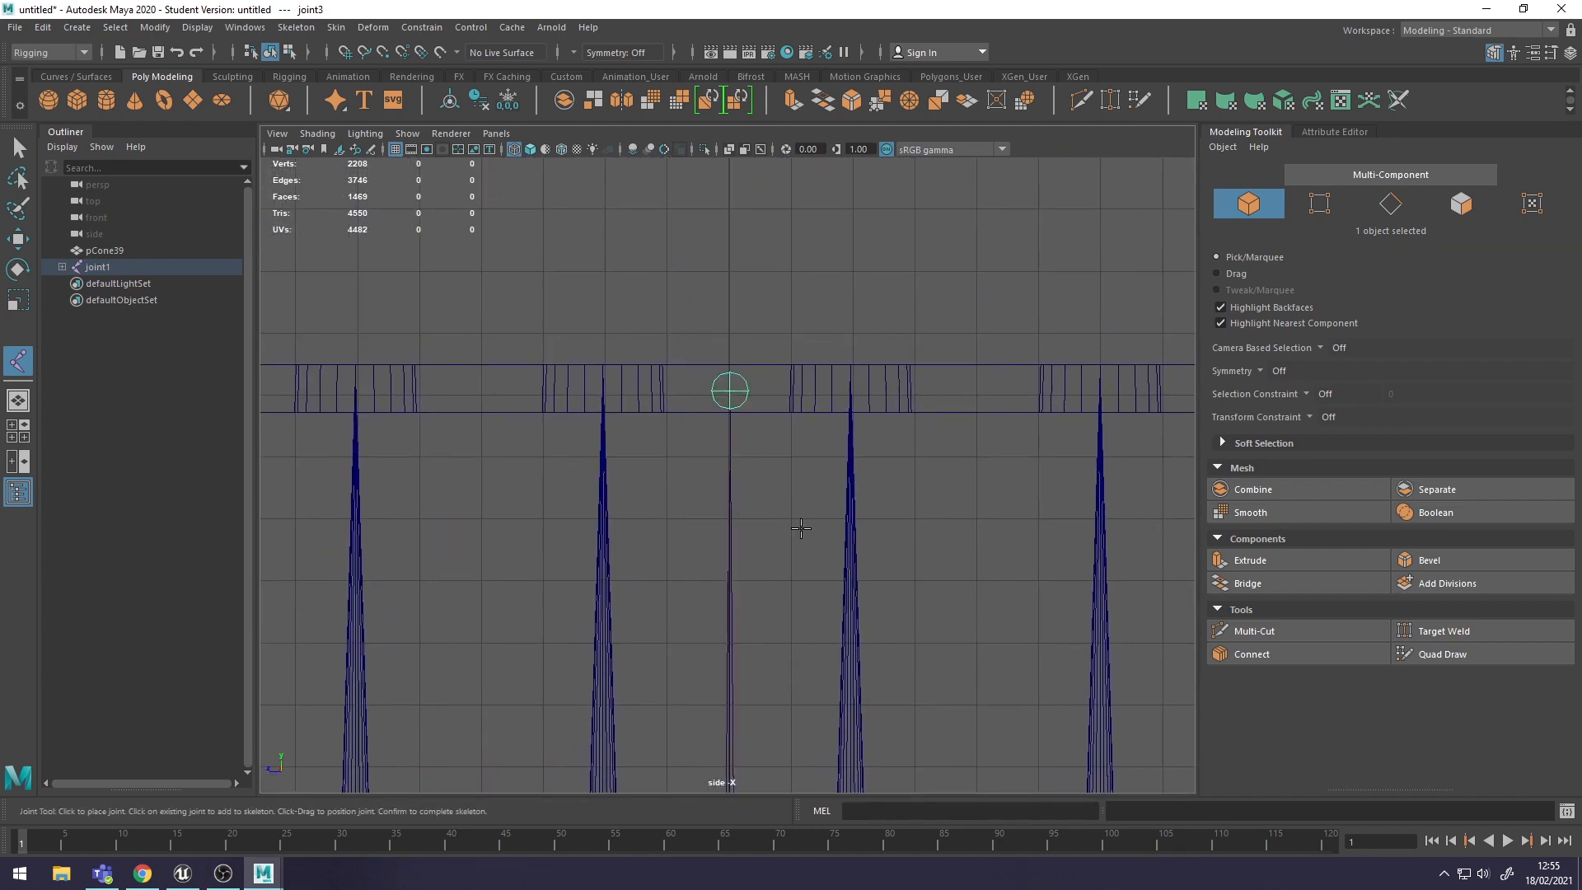
- Select the trap mesh together with joint1, joint2 and joint3 and apply Bind Skin
scroll(802, 528, down, 6)
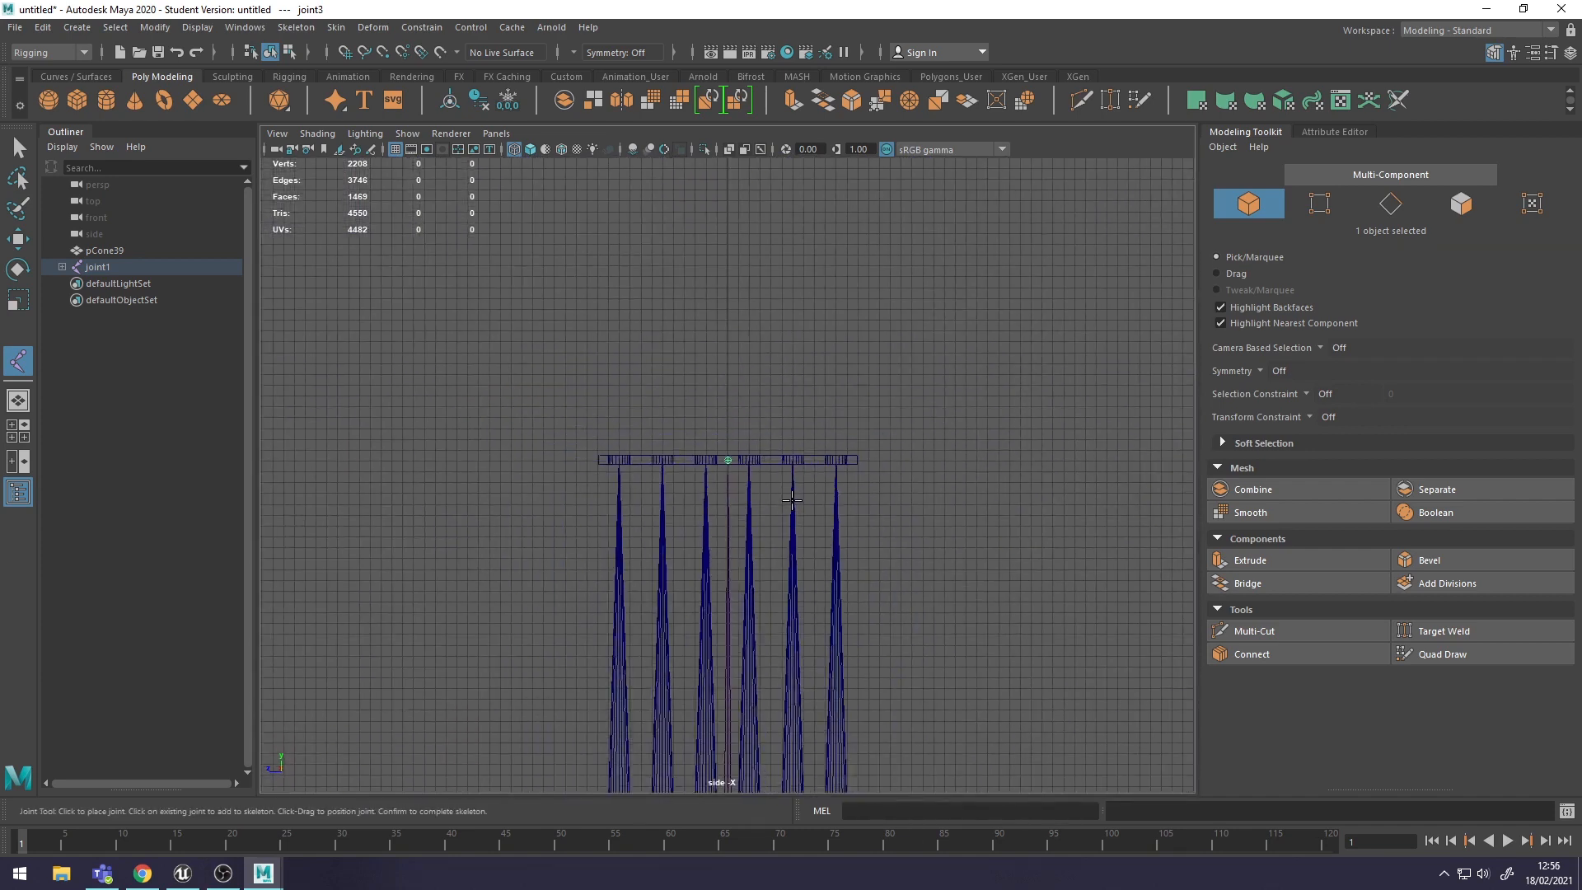
key(space)
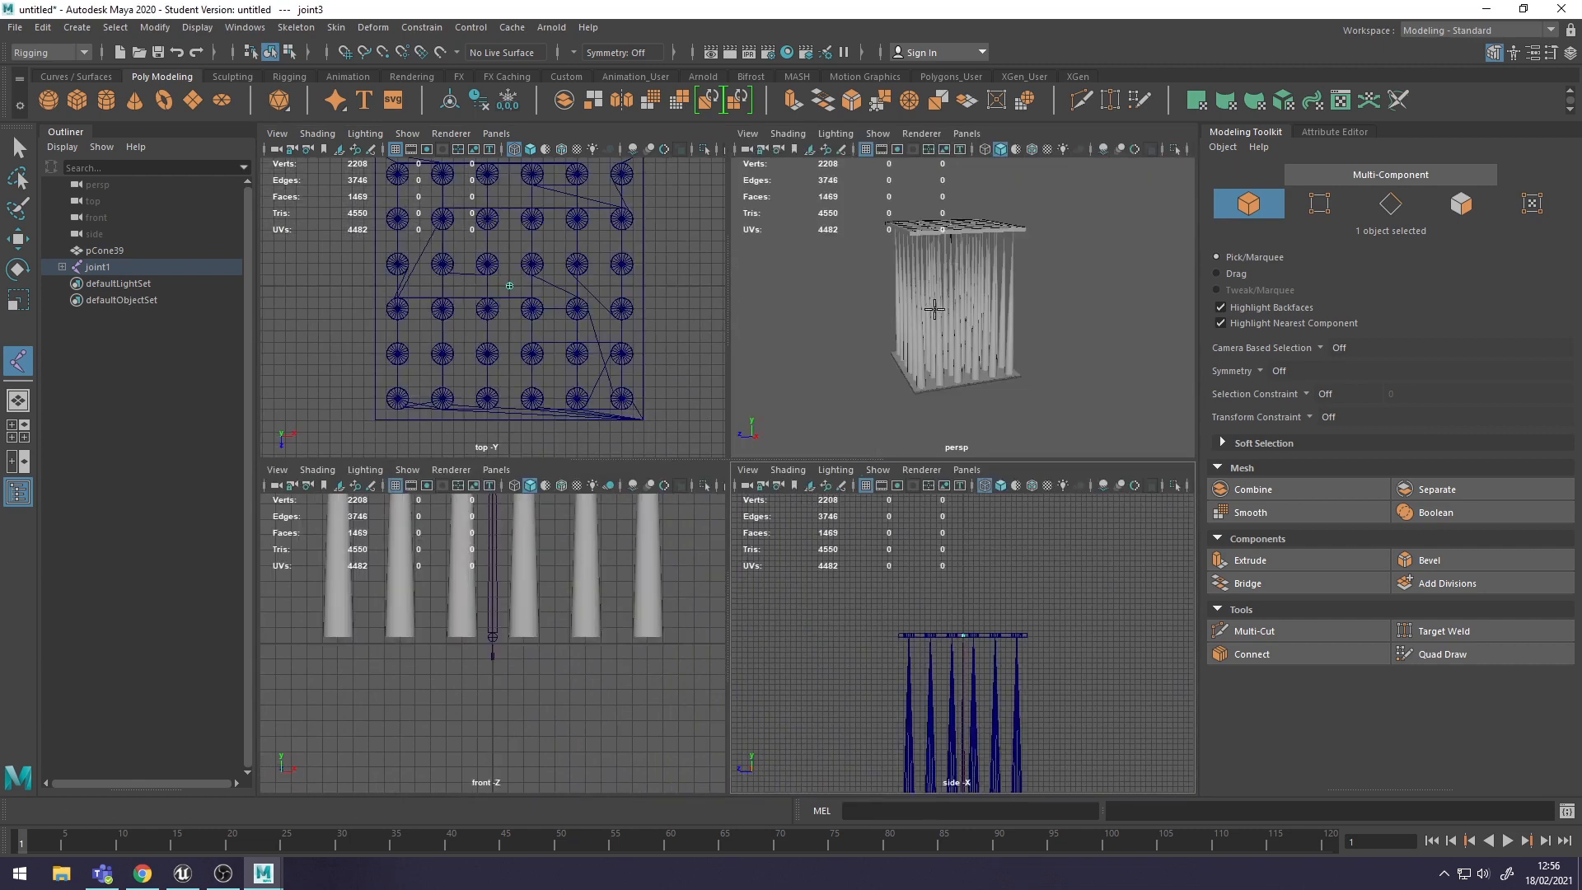
key(space)
alt+drag(912, 417, 741, 504)
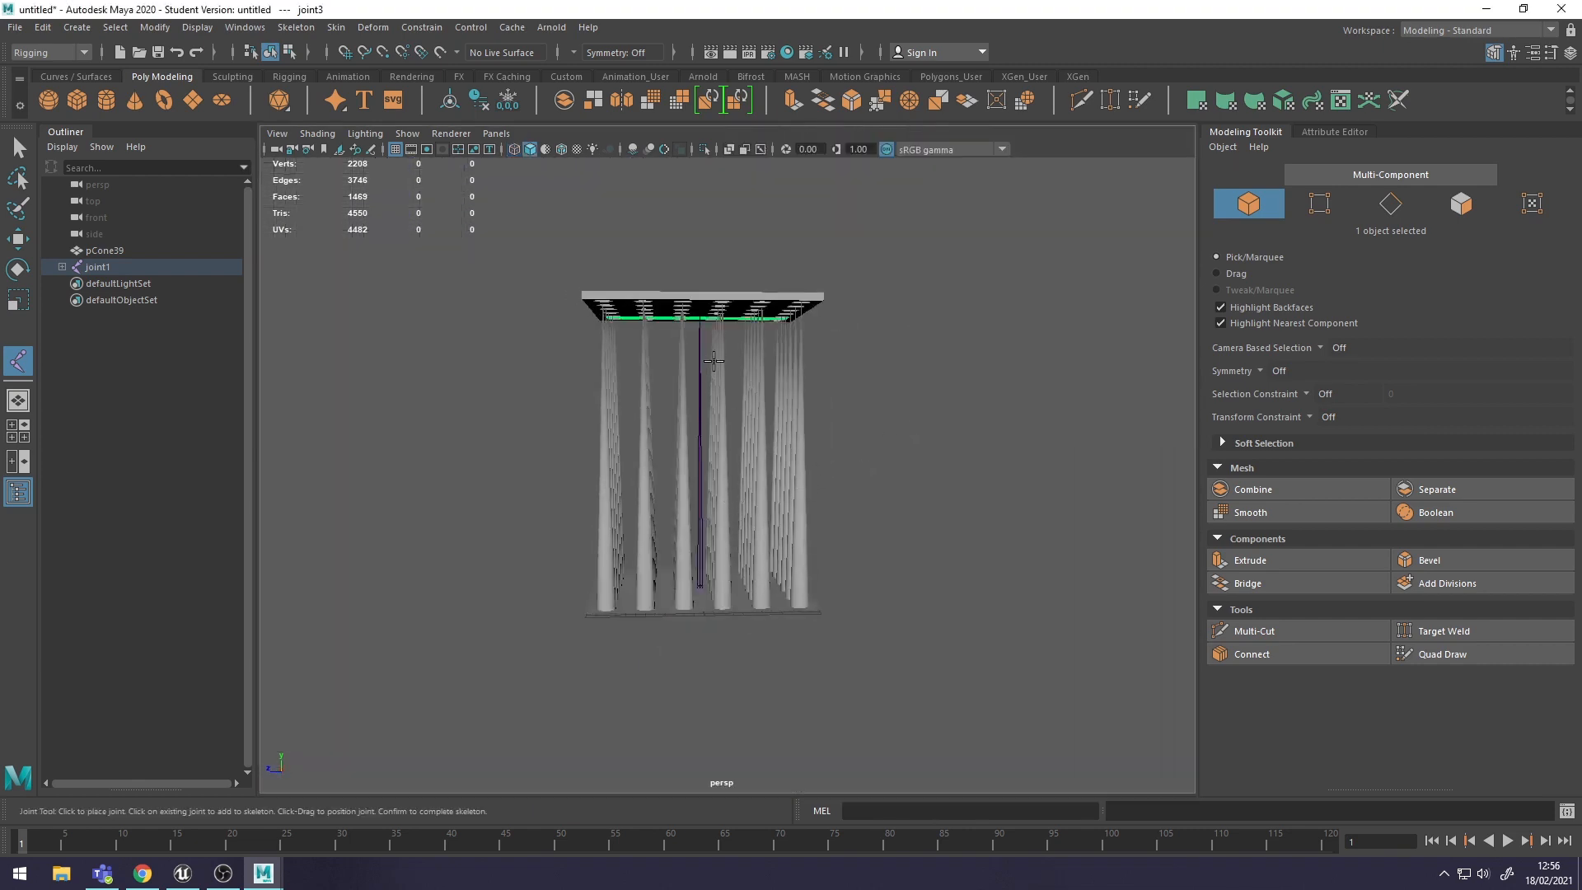
alt+drag(705, 402, 770, 302)
alt+drag(760, 424, 859, 425)
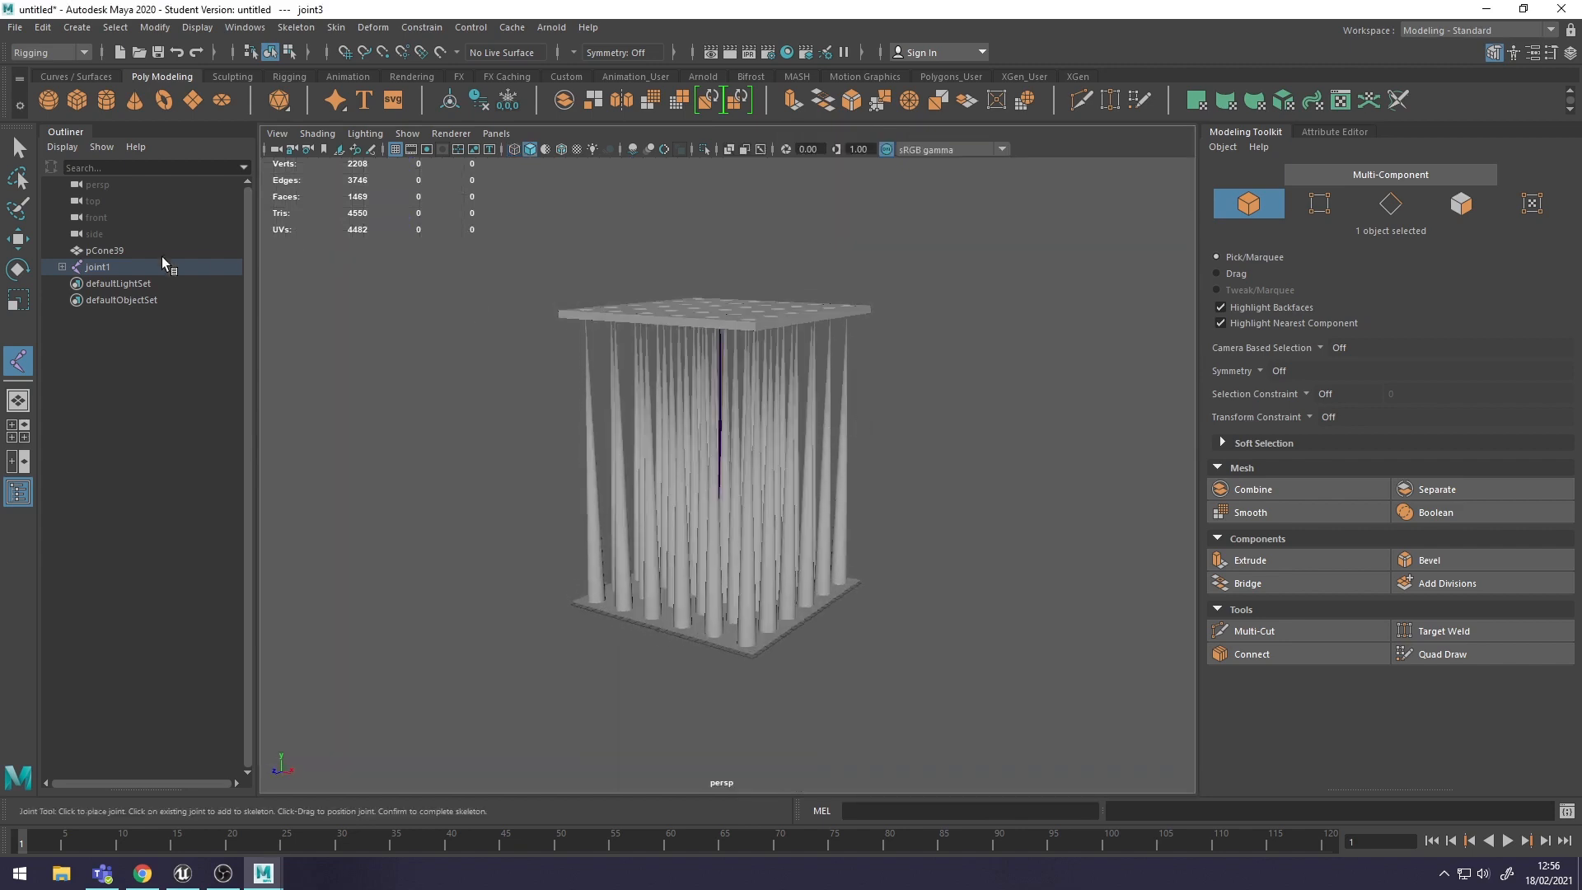
click(62, 267)
click(72, 284)
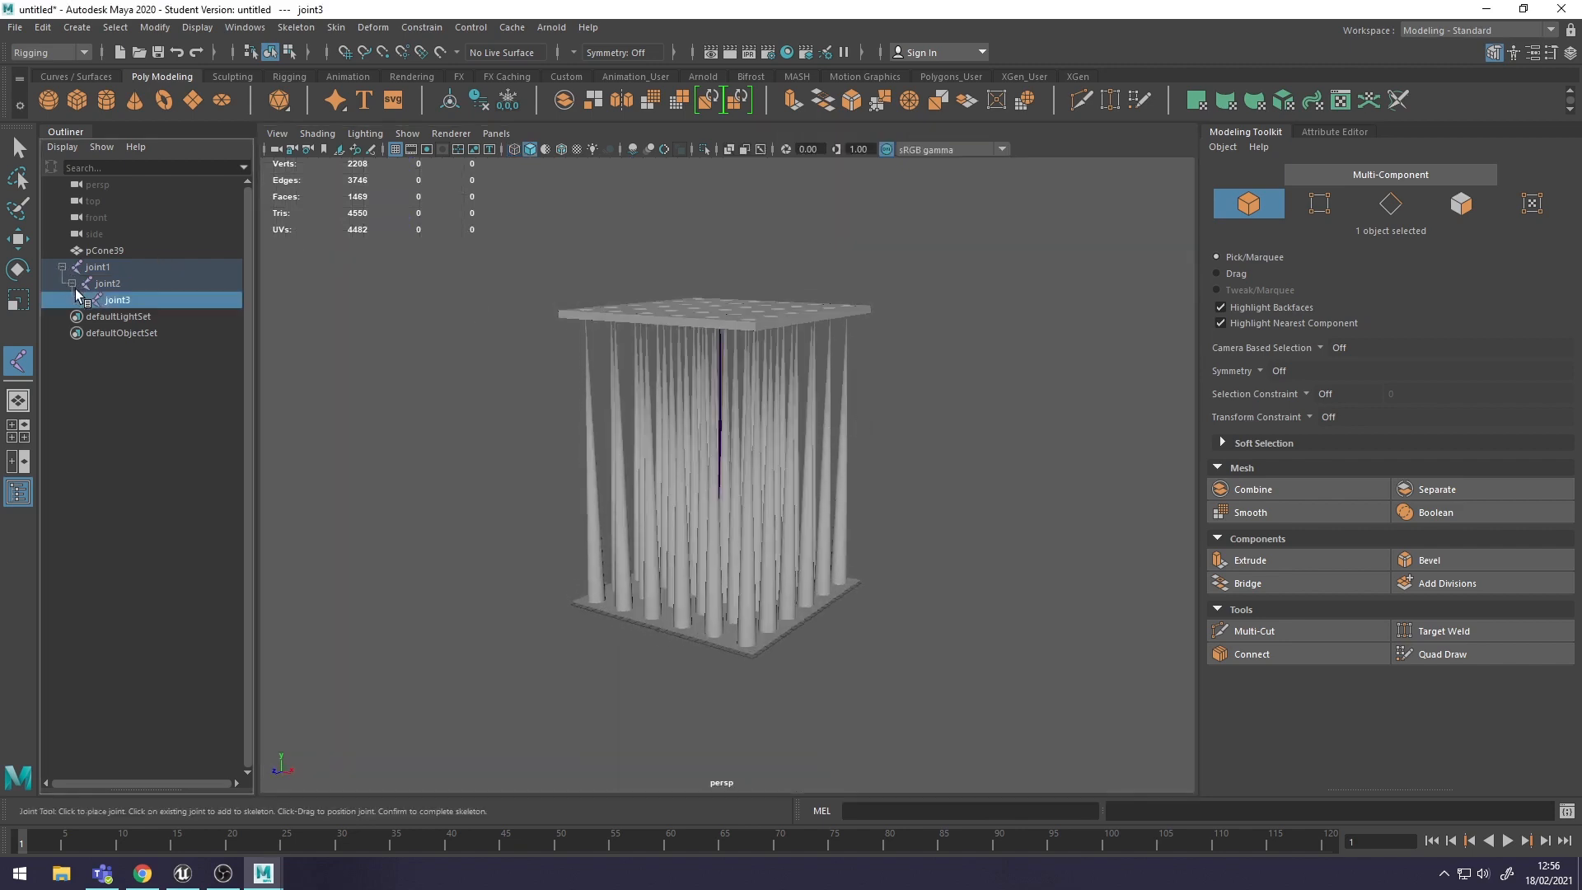
shift+click(116, 250)
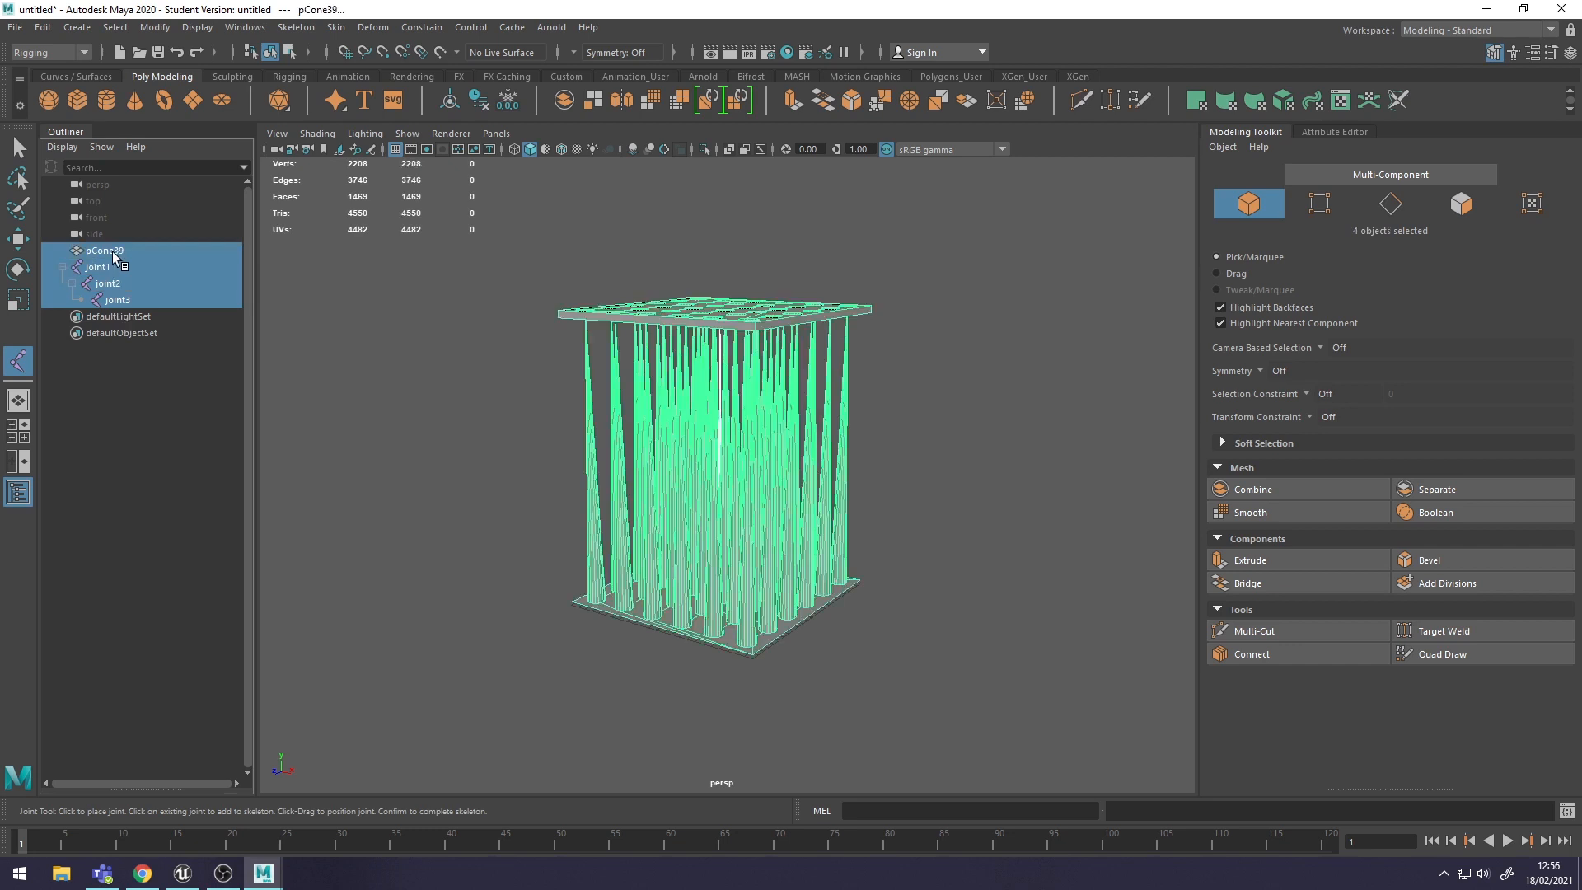
click(336, 28)
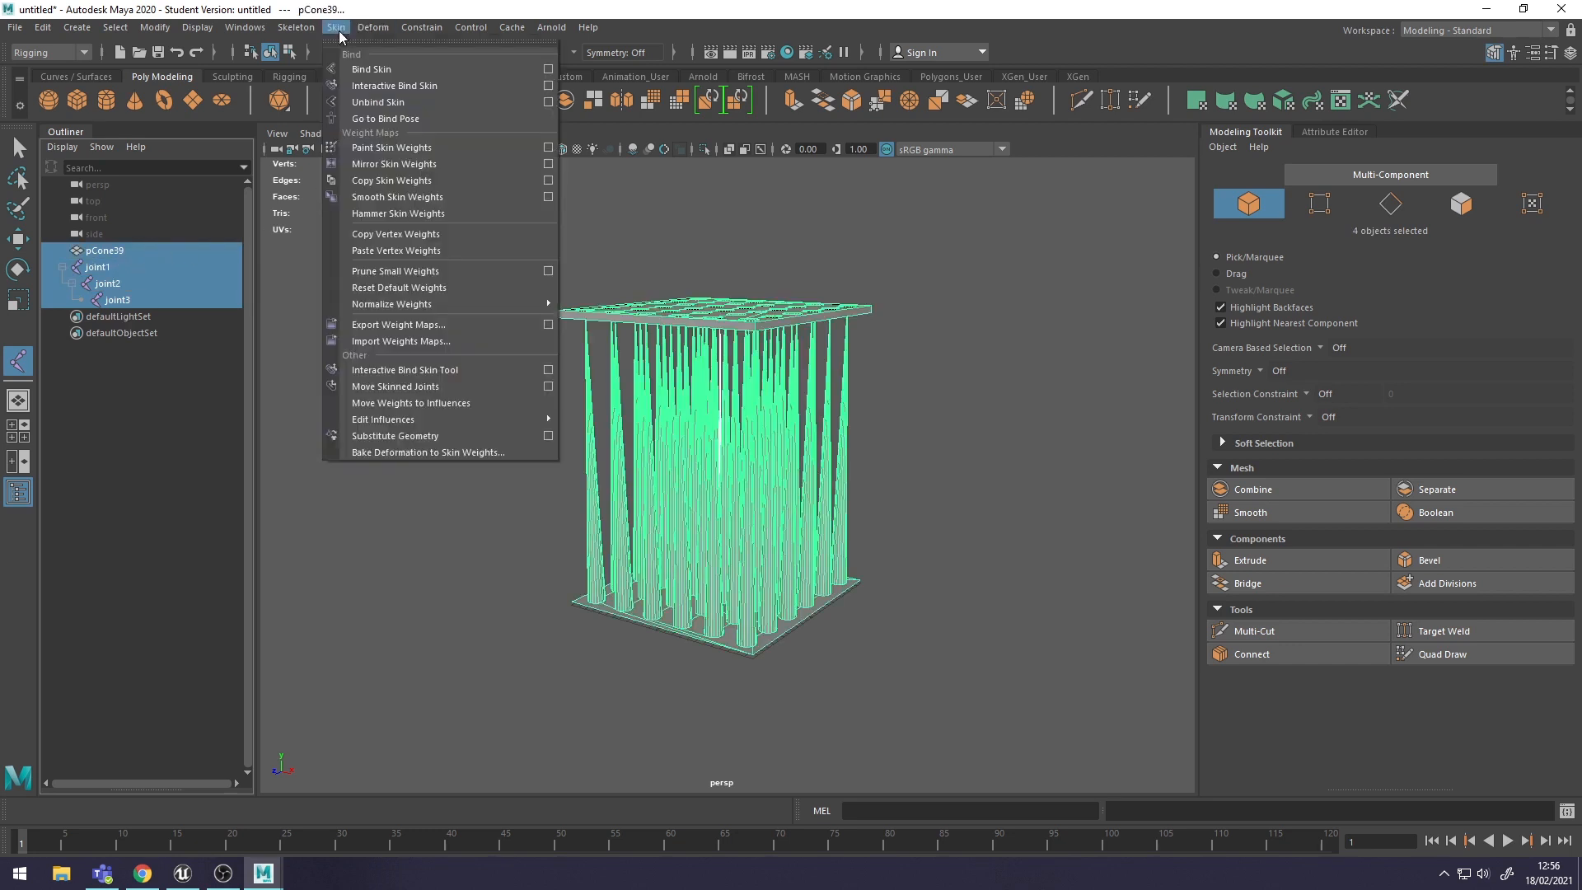
click(394, 77)
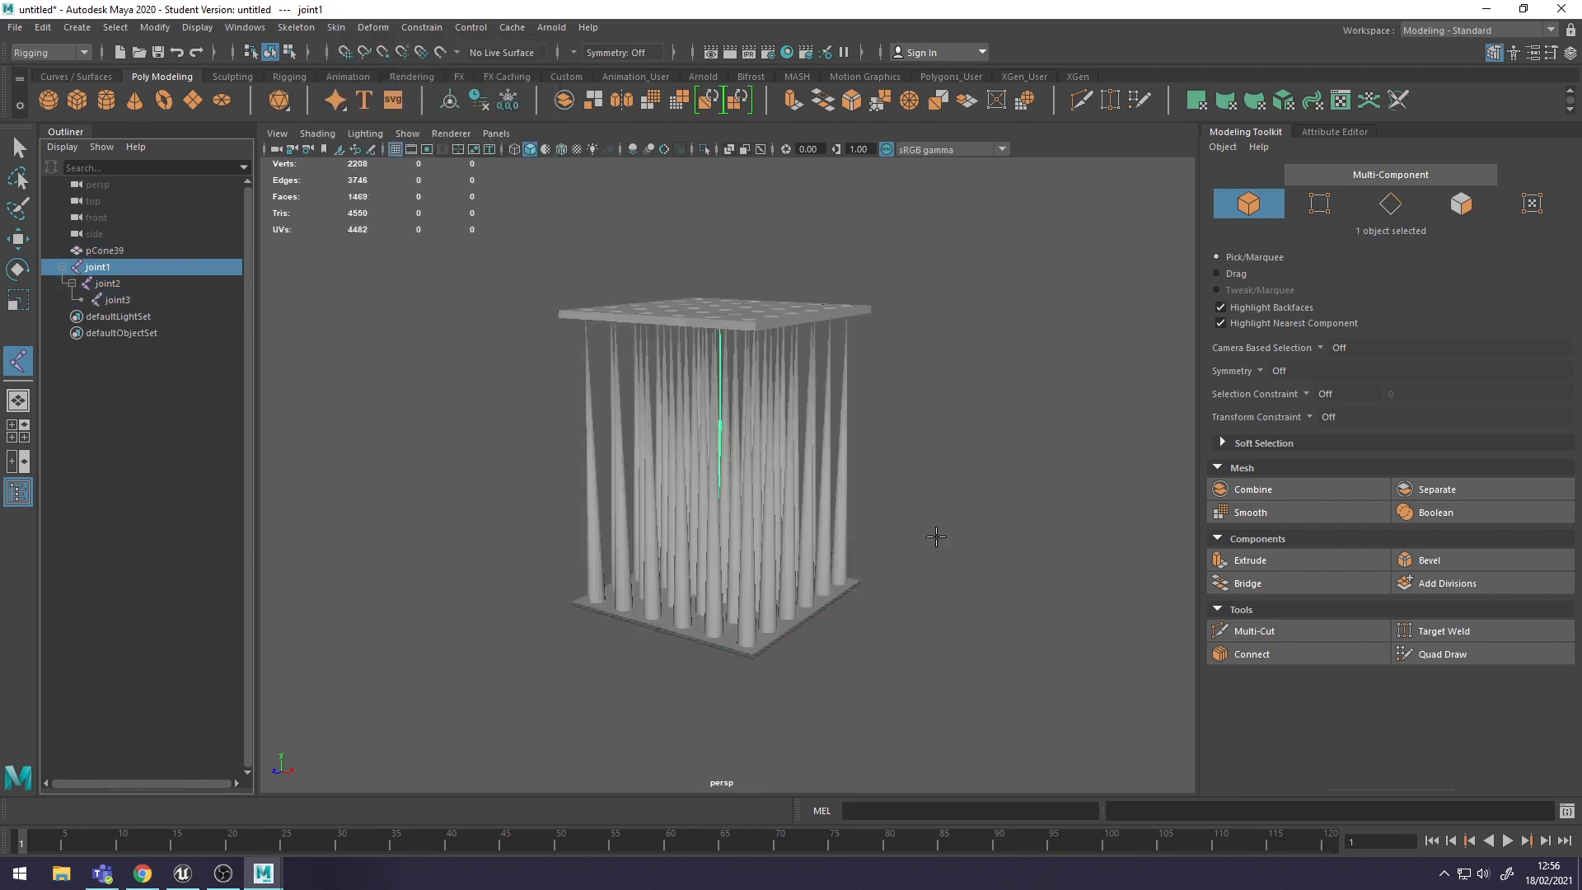
- Test the skin binding by raising joint2 to a Y position of about 5.78, and undo the move
click(19, 148)
alt+drag(895, 601, 746, 614)
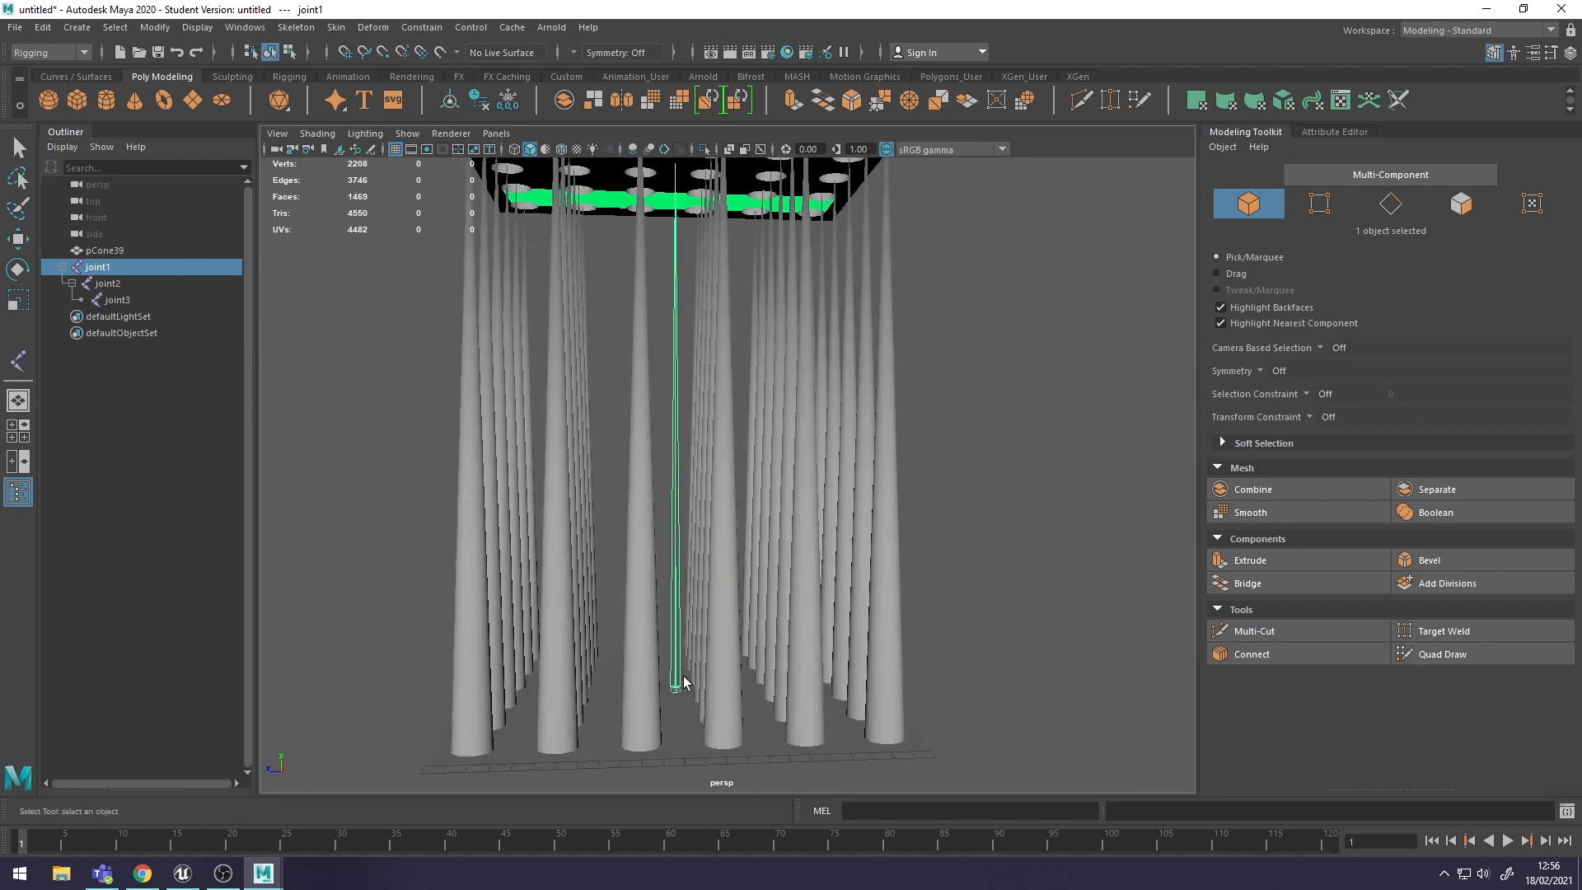
click(677, 689)
alt+drag(769, 703, 745, 647)
key(w)
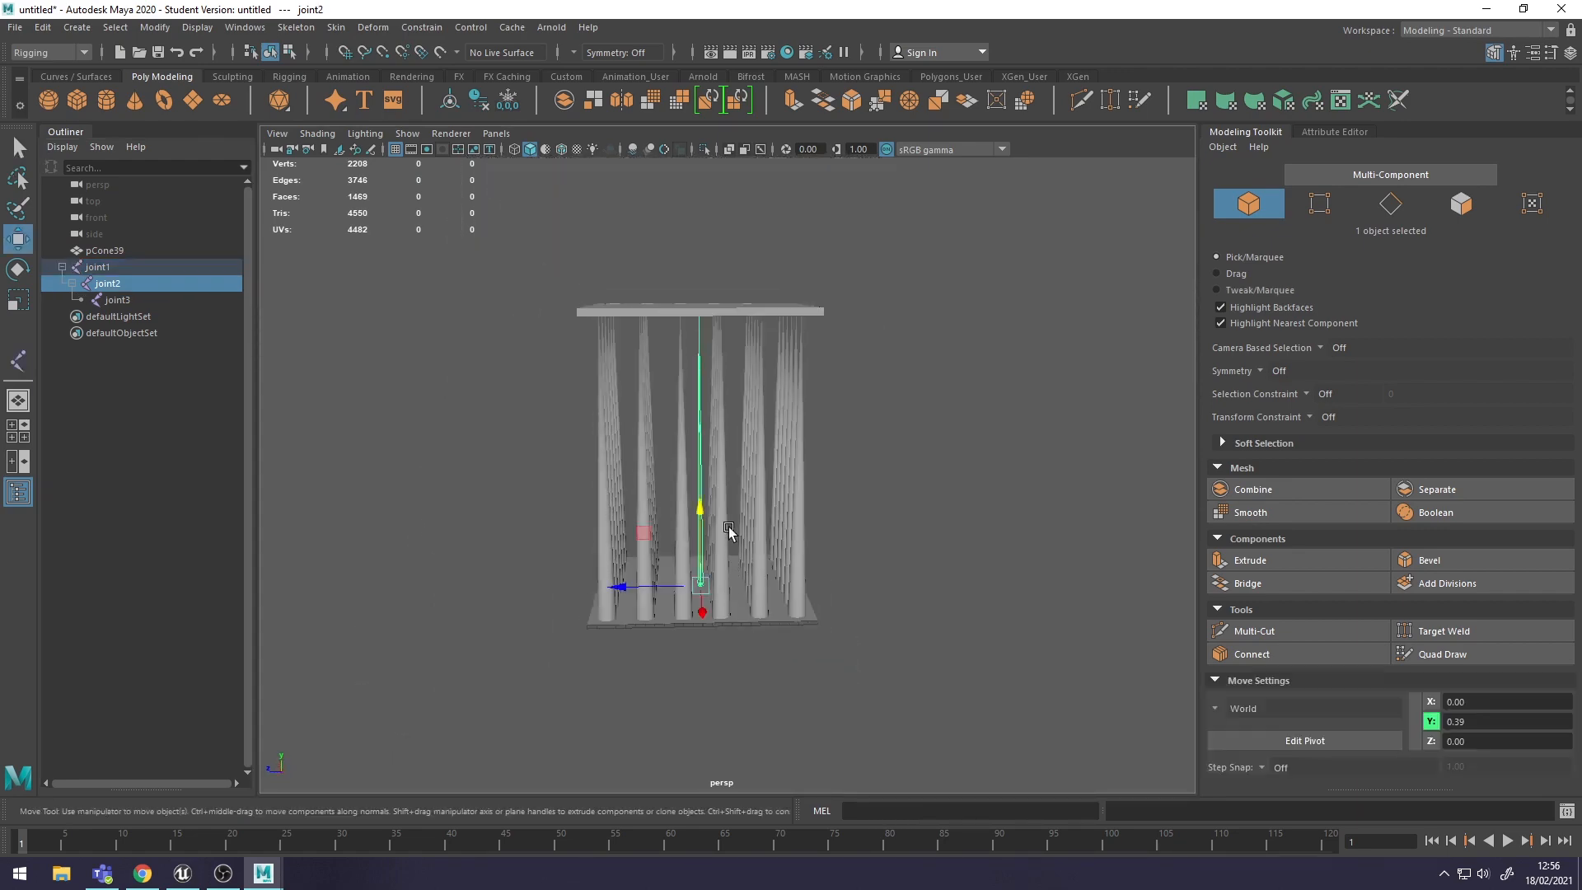
drag(704, 511, 705, 544)
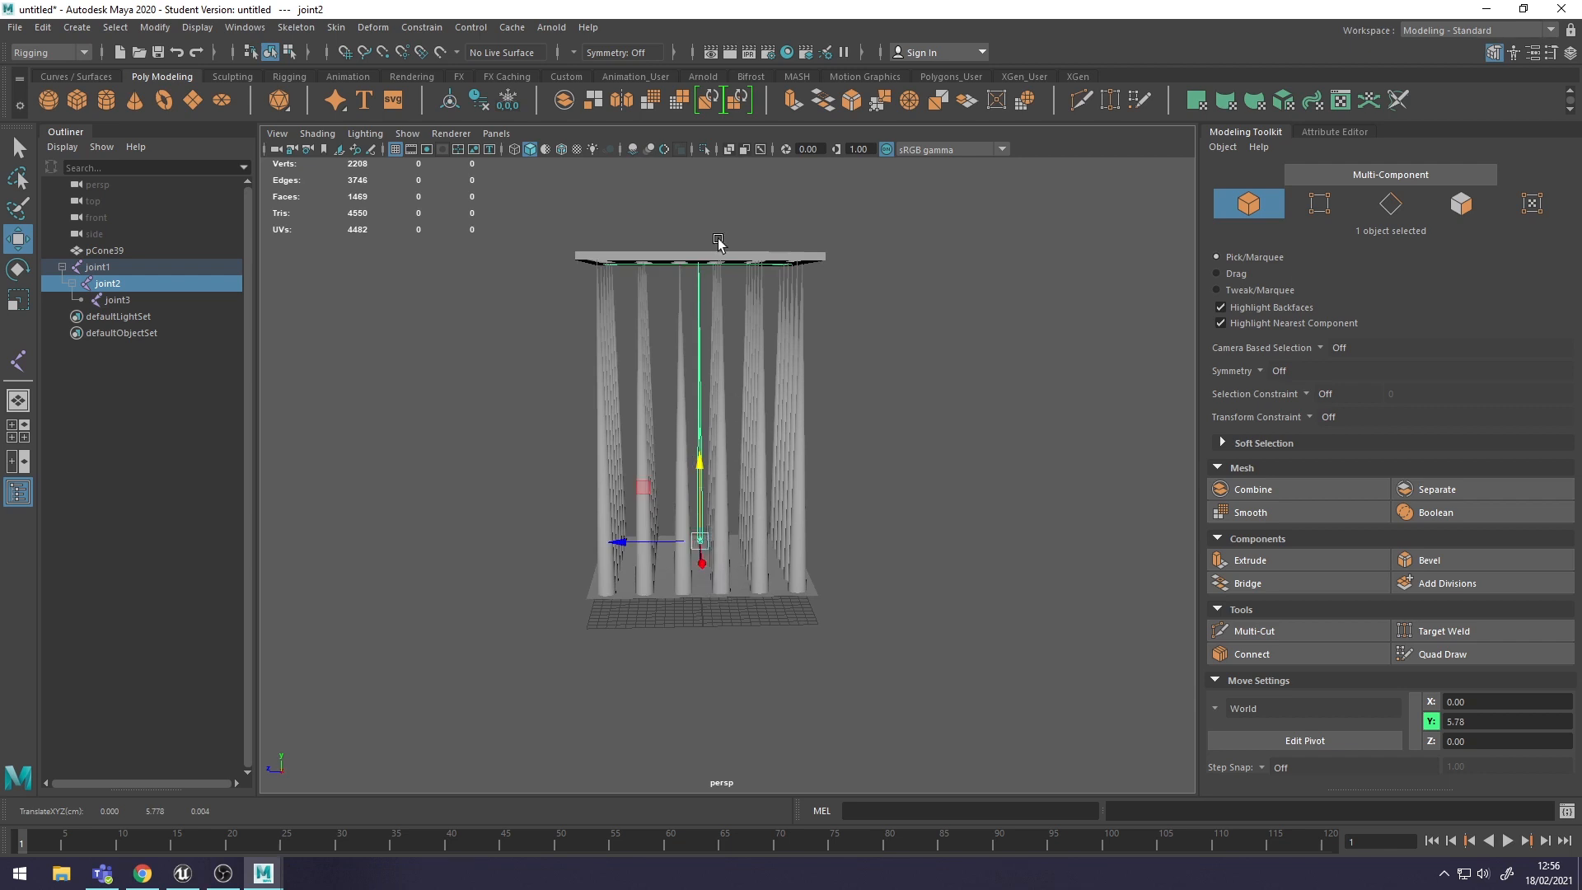
key(ctrl+z)
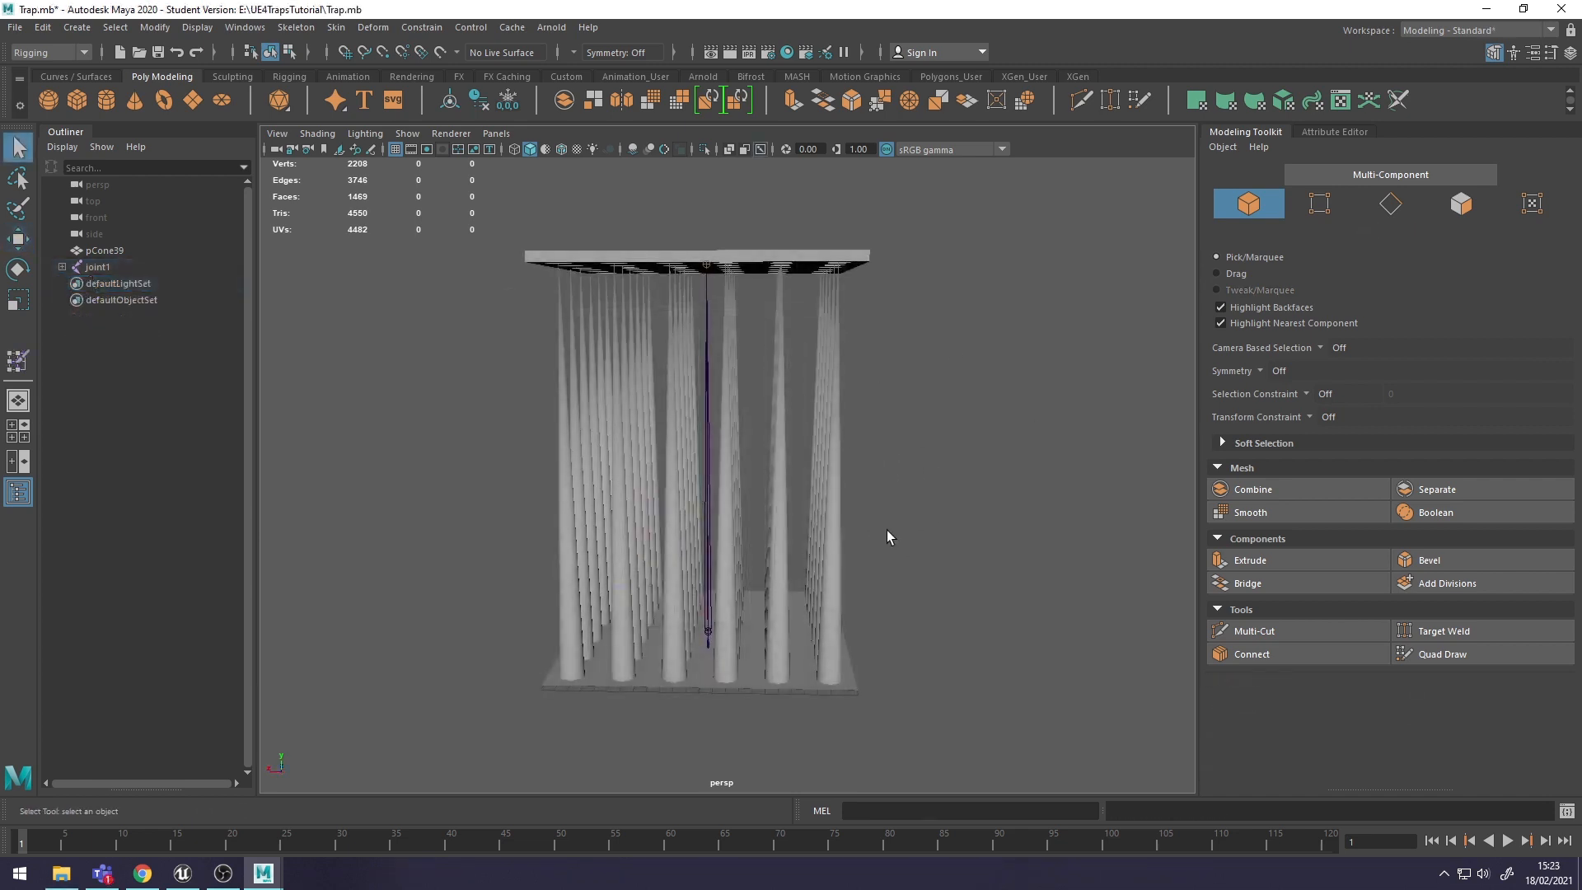
- Open the Paint Skin Weights tool settings for the trap mesh and unlock joint3's weights
click(785, 680)
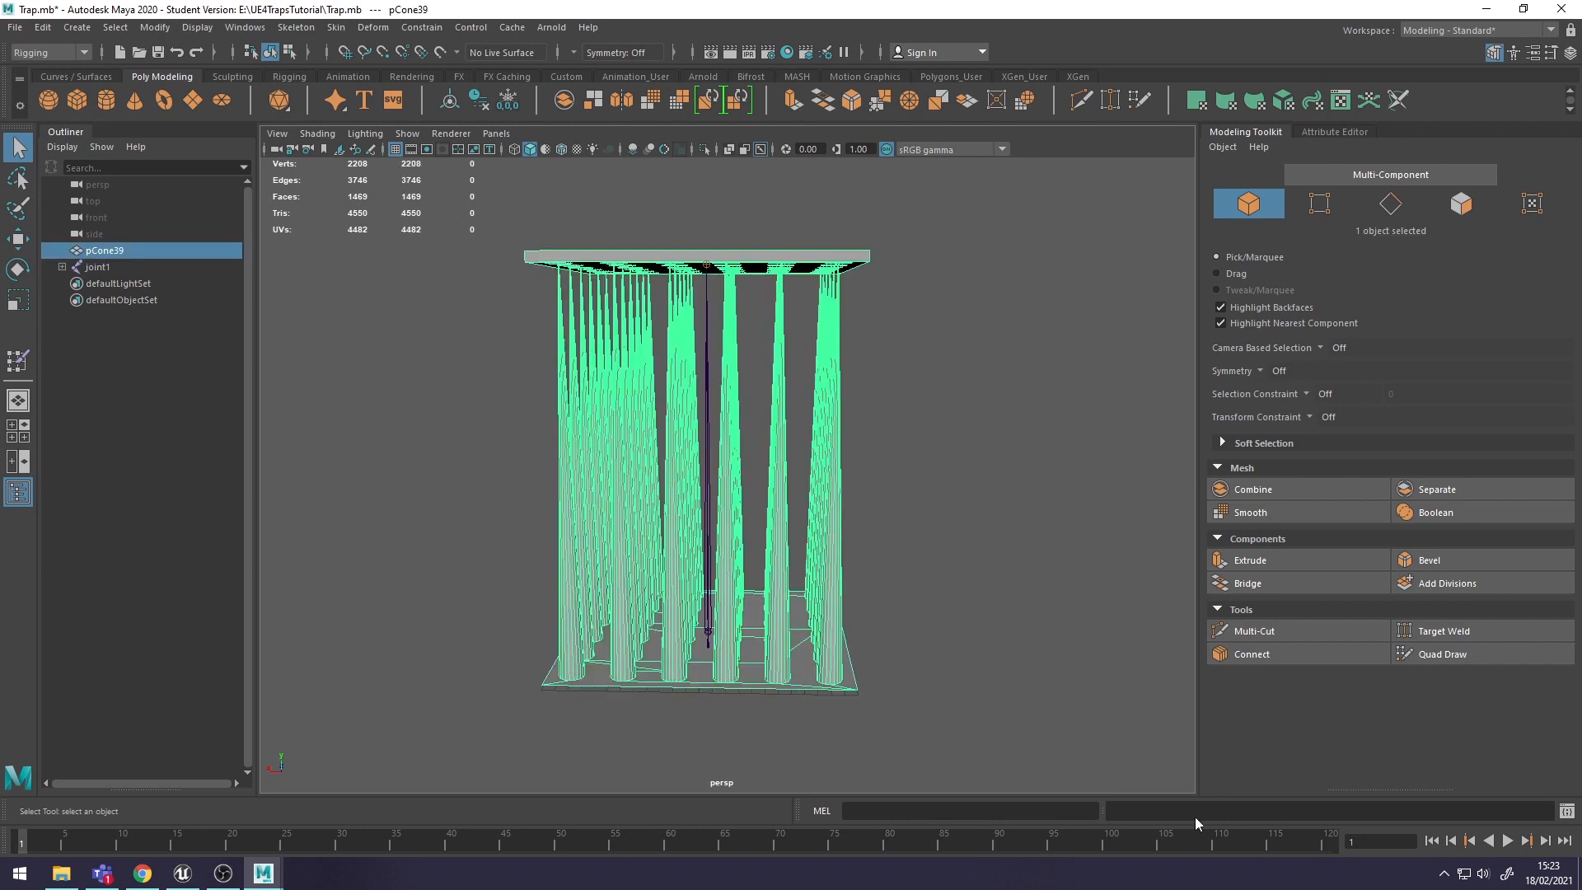
click(340, 28)
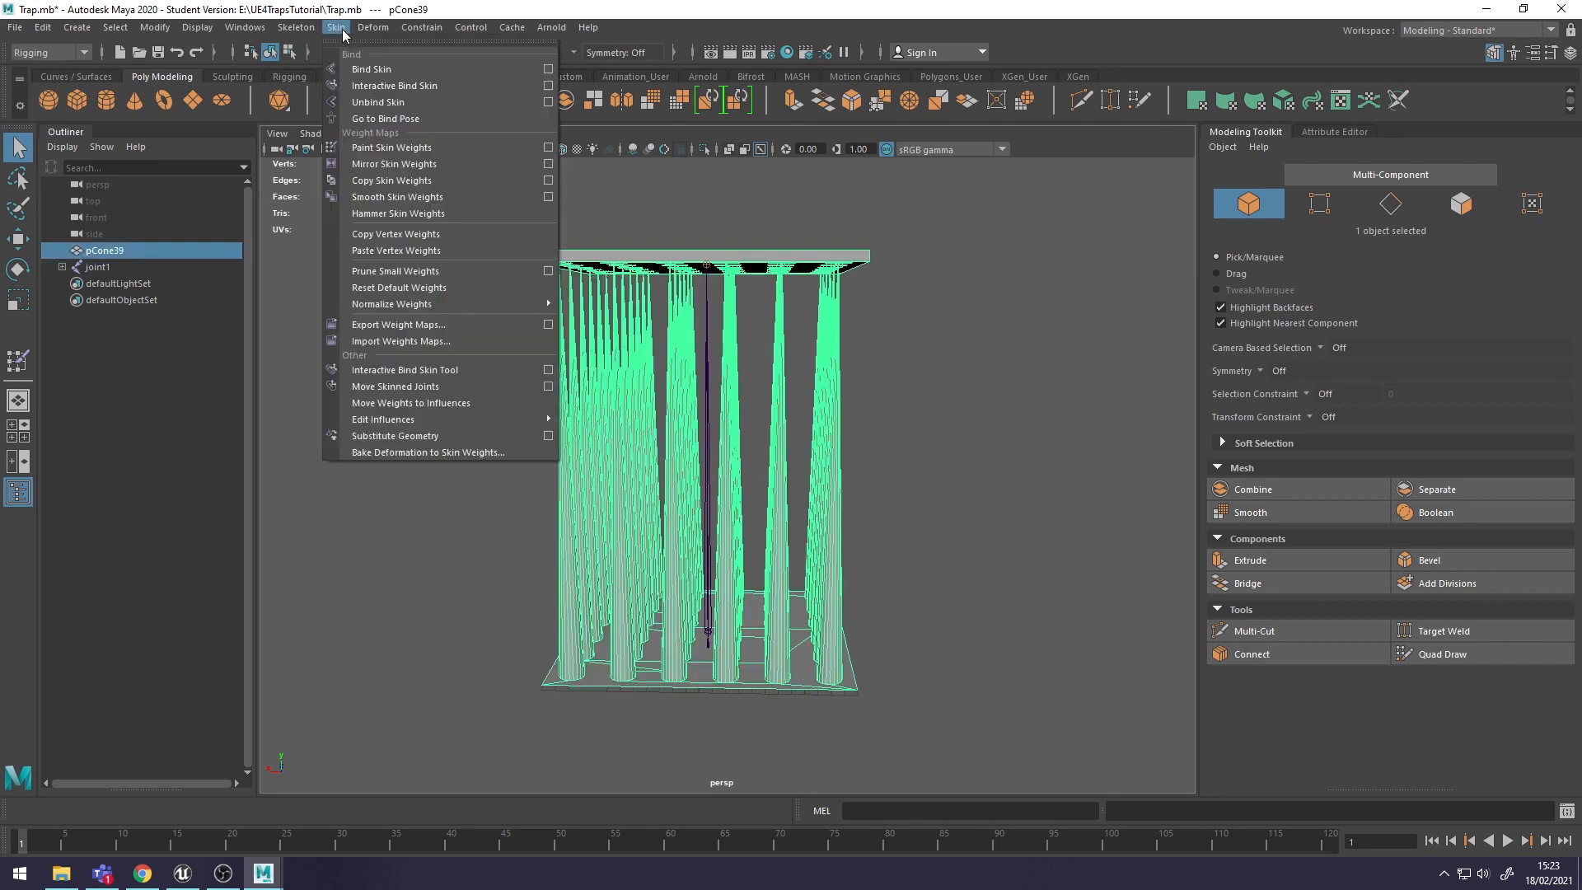
click(549, 149)
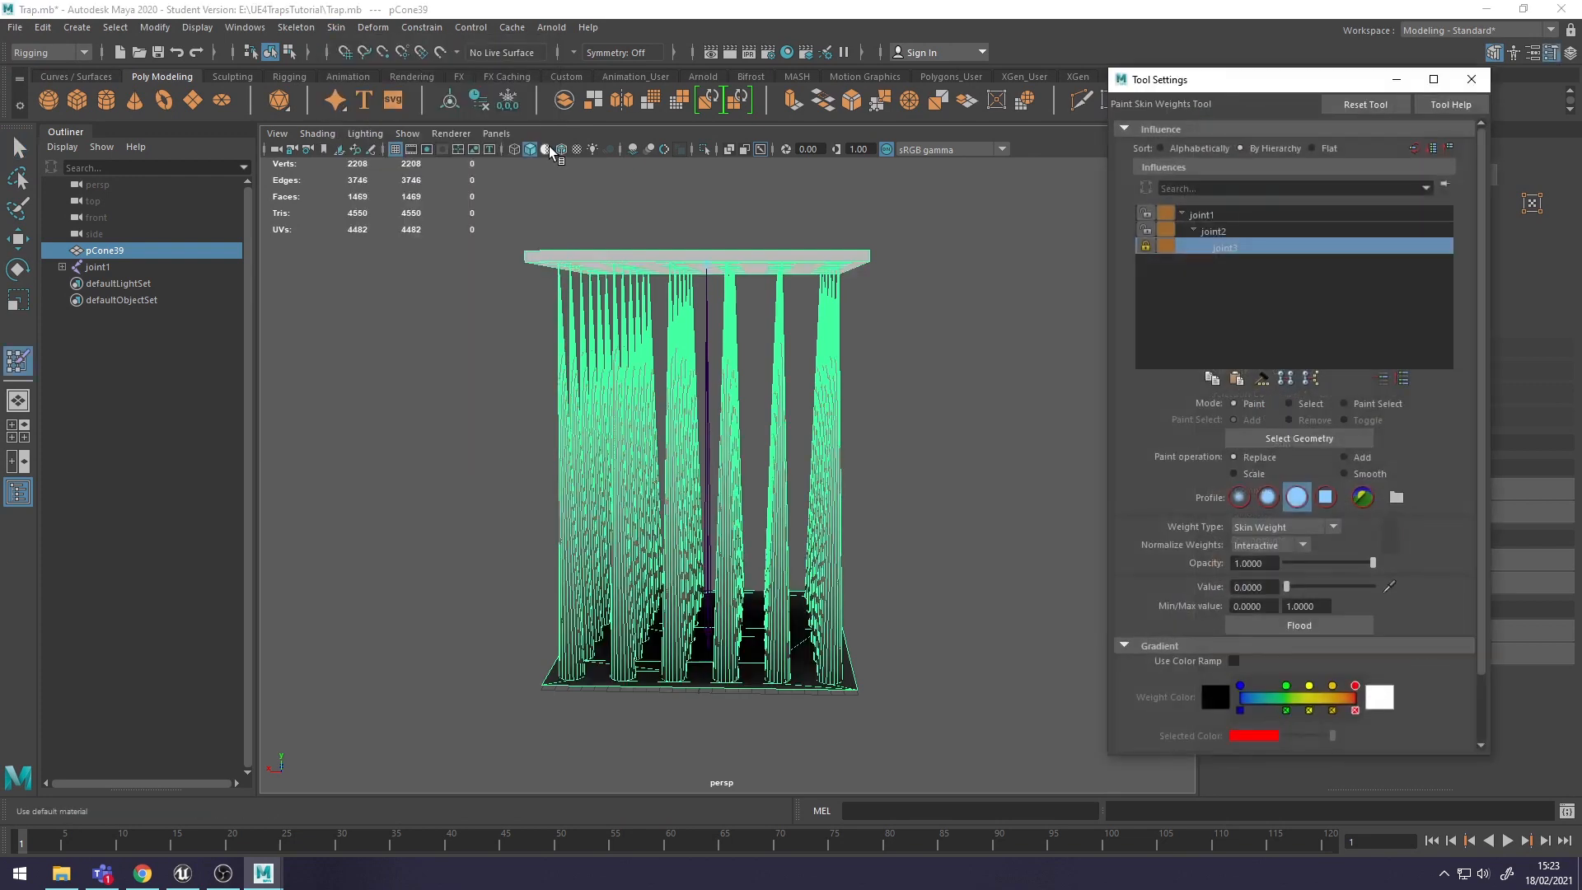
click(1146, 248)
- Examine joint3's skin weights on the base plane, spikes and perforated slab from several angles
alt+drag(776, 532, 765, 472)
alt+drag(774, 695, 777, 682)
alt+middle_drag(771, 689, 778, 638)
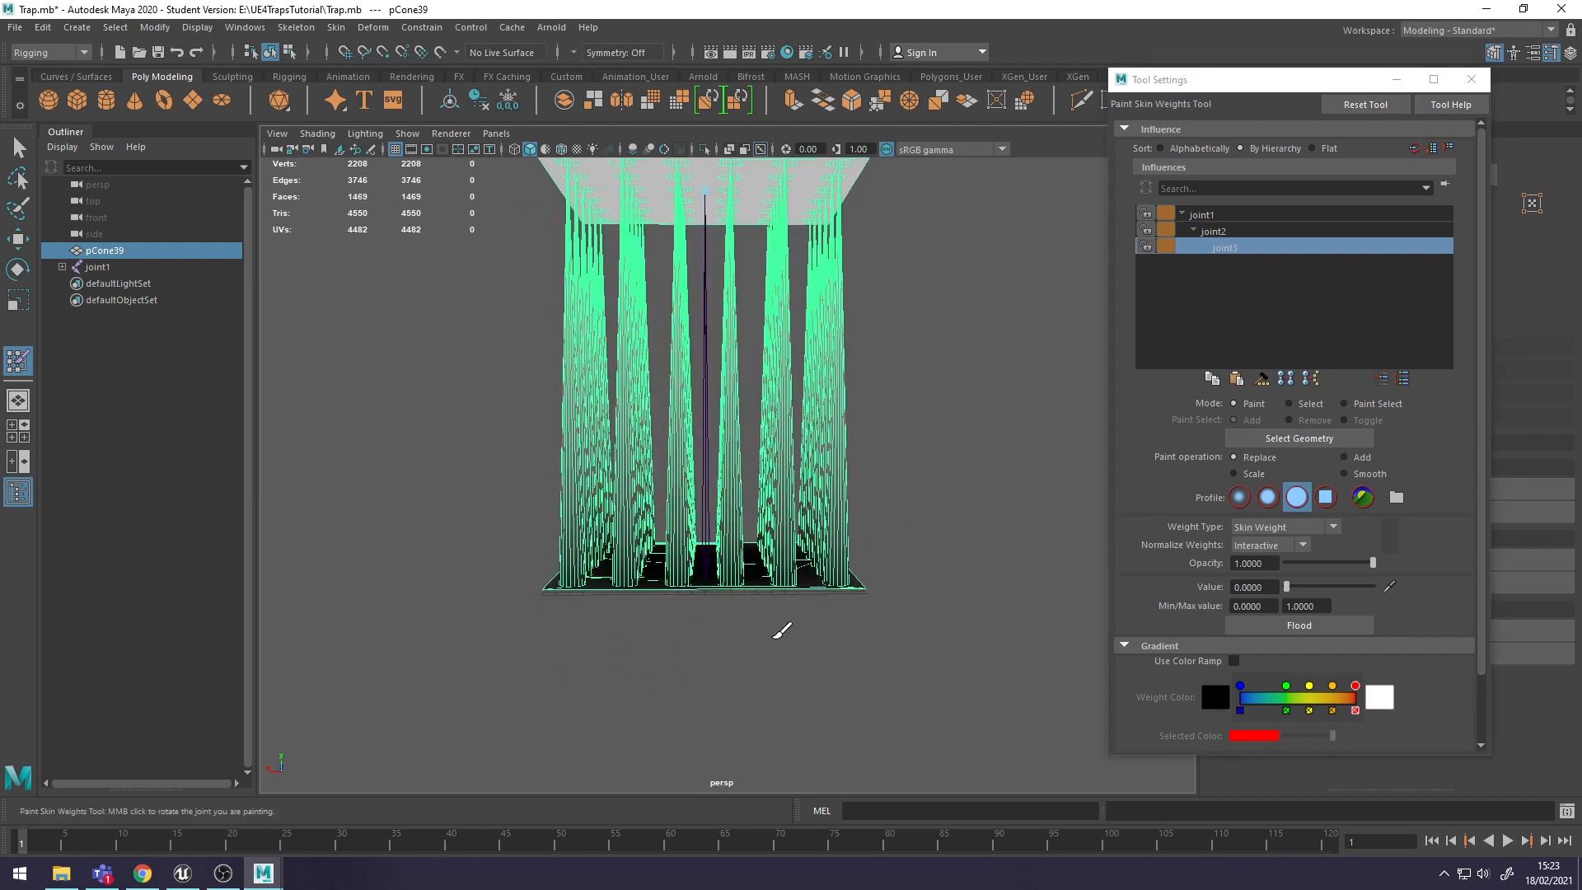
scroll(704, 585, up, 4)
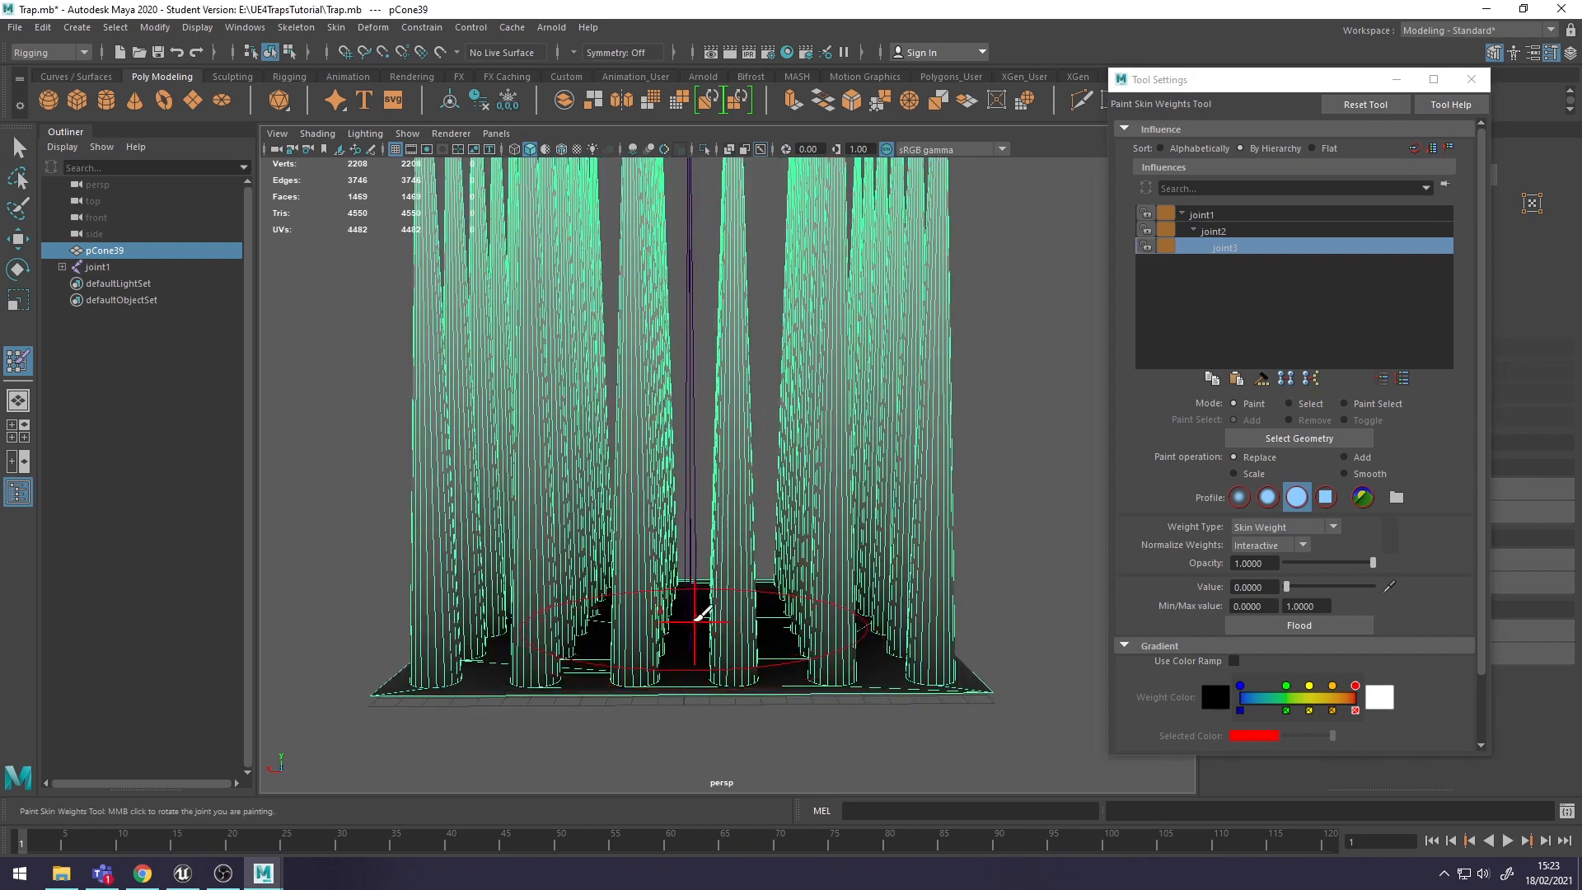
alt+middle_drag(785, 564, 779, 604)
scroll(883, 442, down, 3)
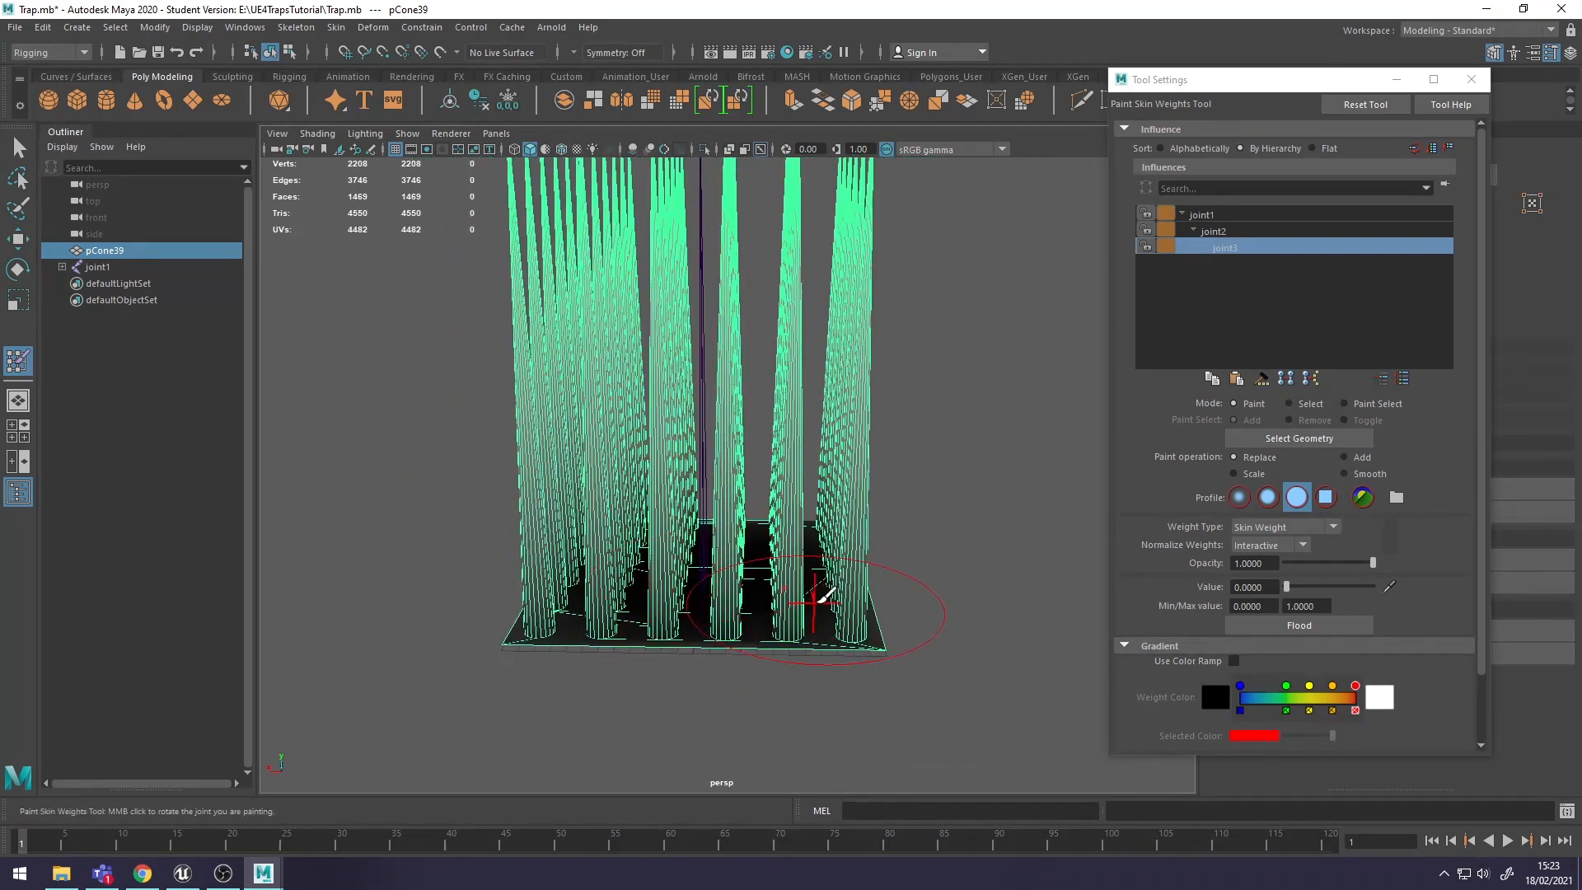
mouse_move(816, 581)
alt+mouse_down()
mouse_move(833, 618)
mouse_move(813, 646)
alt+mouse_up()
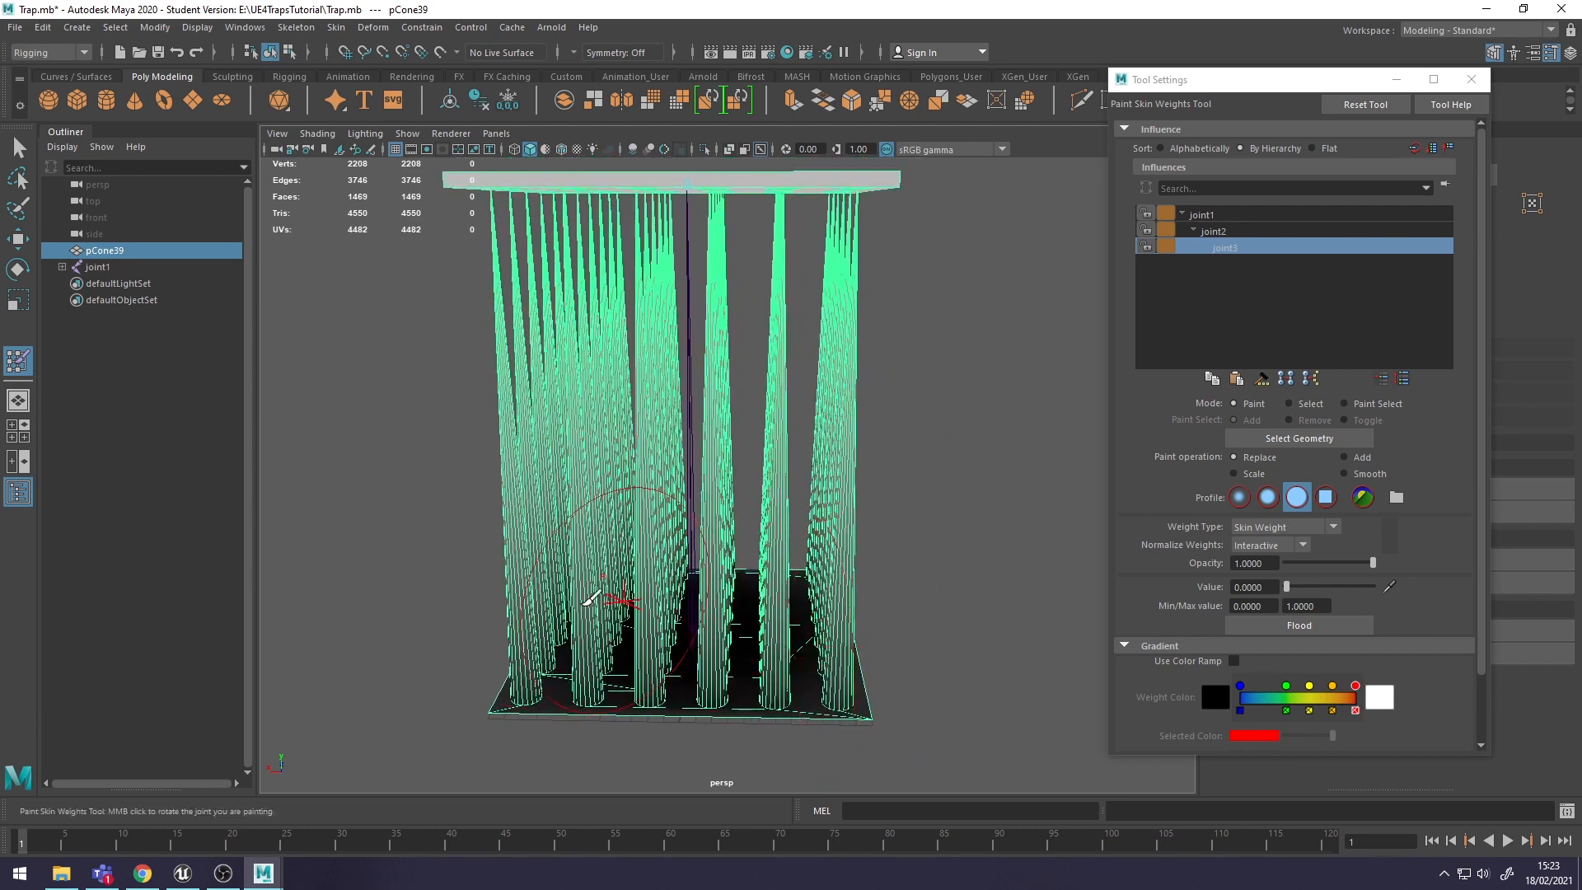
alt+middle_drag(736, 491, 738, 650)
scroll(928, 522, down, 2)
alt+middle_drag(897, 567, 904, 503)
- Choose joint2 as the active influence and examine its skin weights across the whole trap
click(1235, 232)
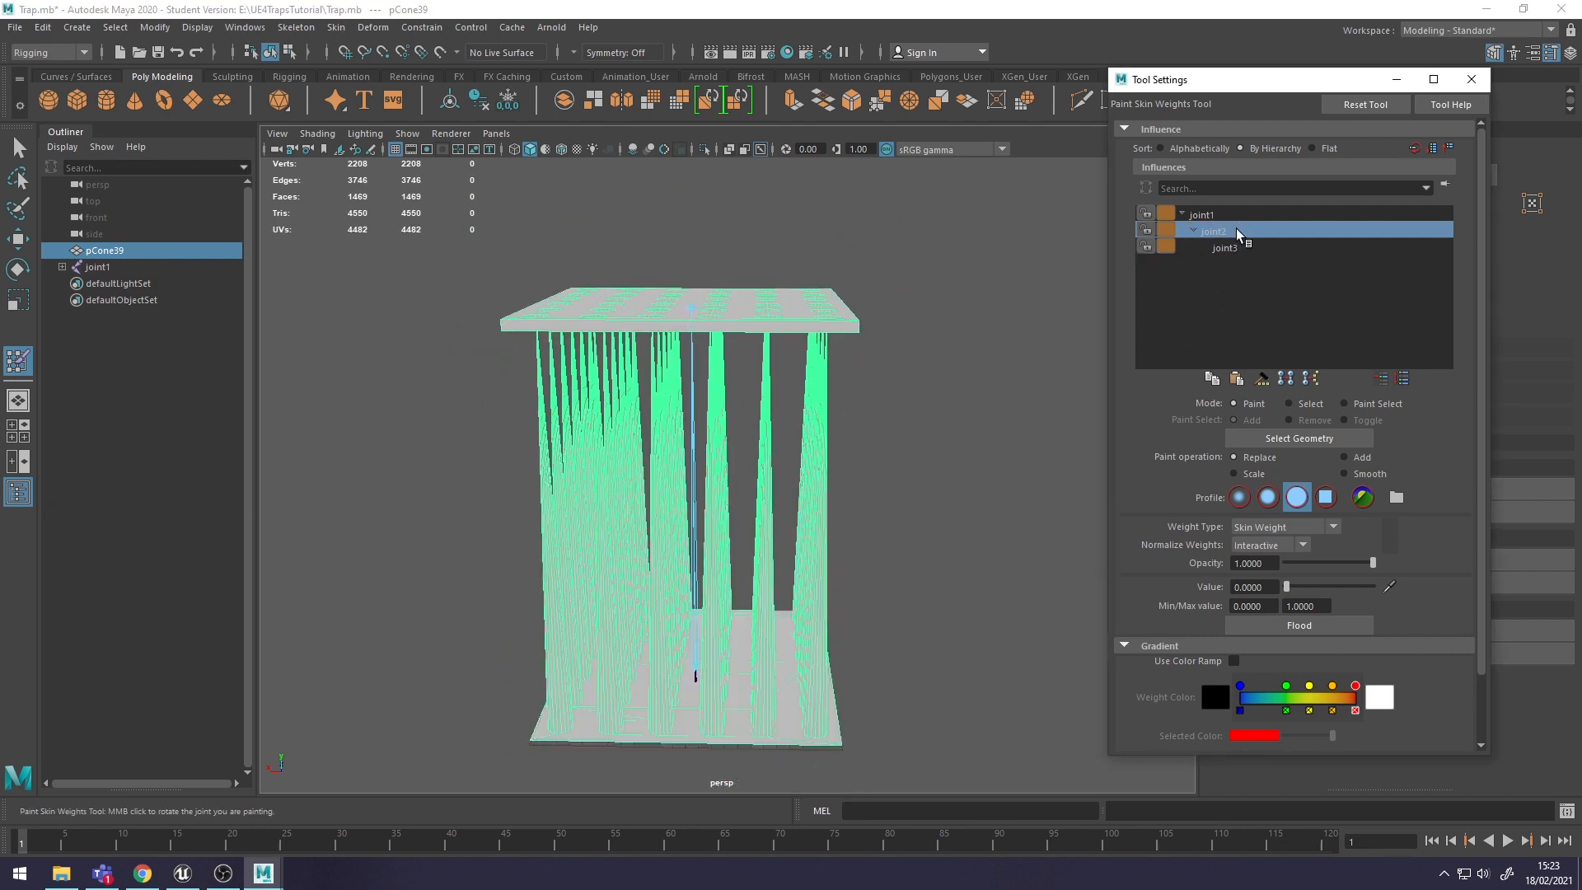
mouse_move(860, 524)
alt+mouse_down()
mouse_move(855, 590)
mouse_move(862, 547)
alt+mouse_up()
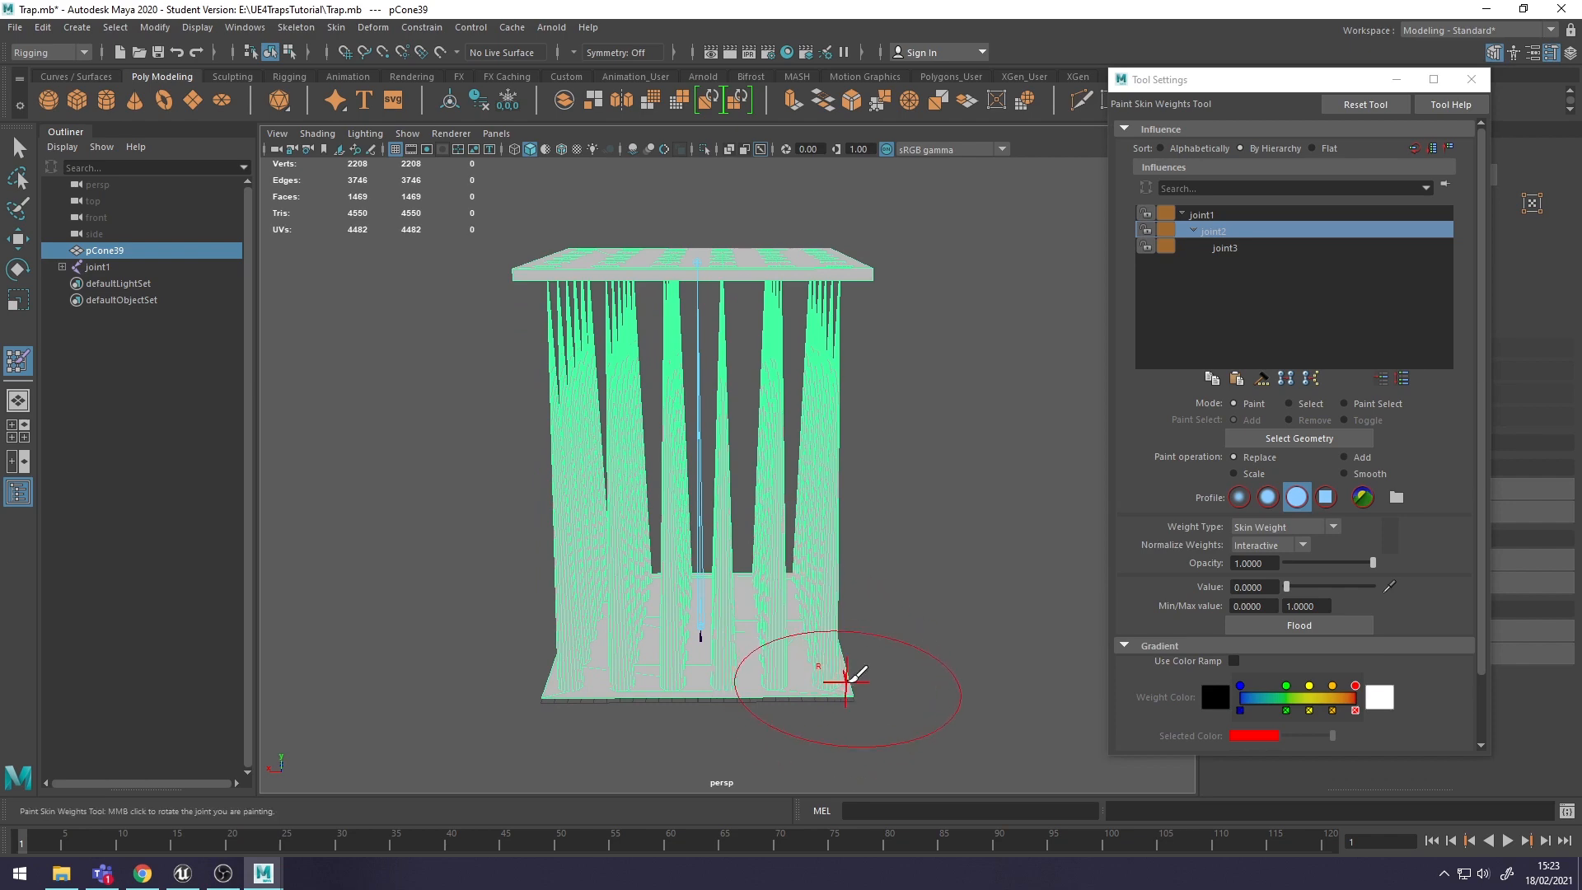
alt+drag(822, 487, 893, 546)
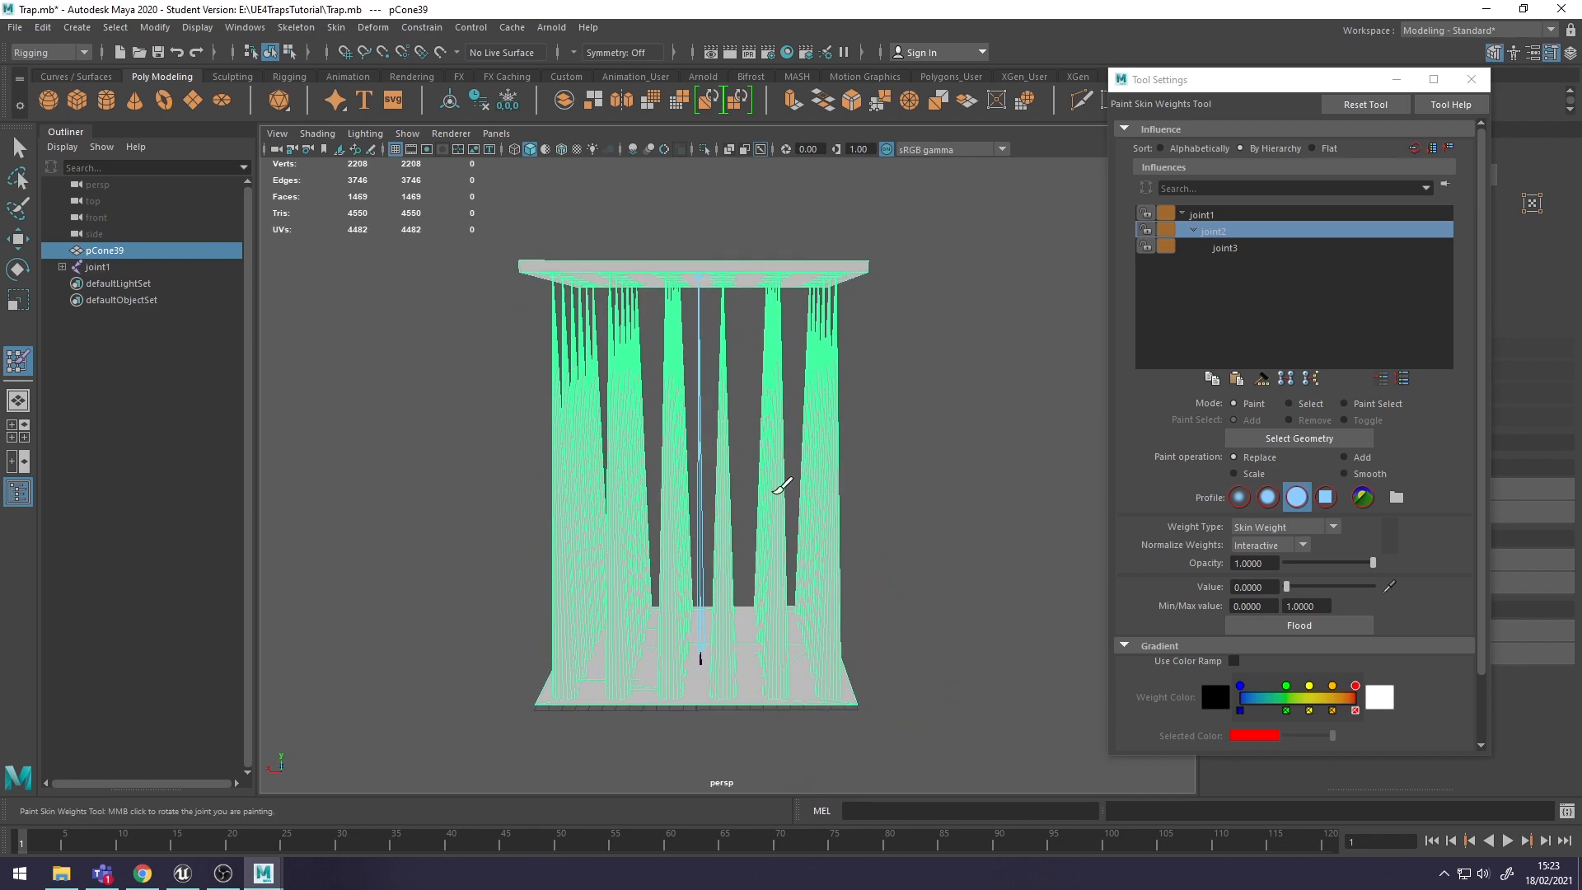
mouse_move(873, 452)
alt+mouse_down()
mouse_move(907, 267)
mouse_move(904, 481)
mouse_move(830, 448)
mouse_move(907, 382)
mouse_move(938, 259)
mouse_move(989, 260)
alt+mouse_up()
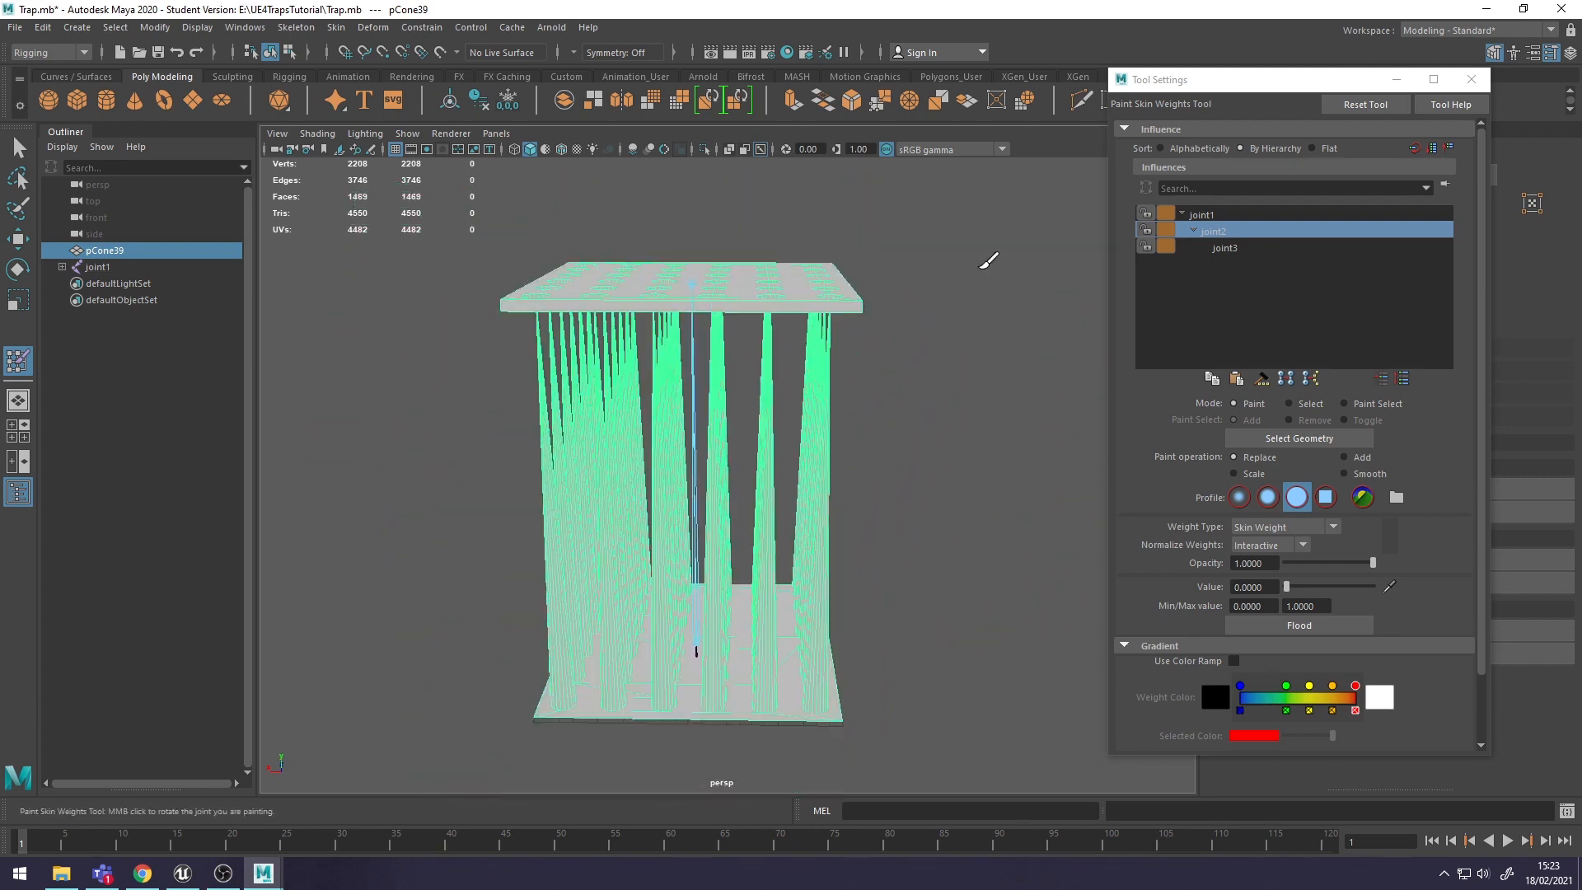
- Compare the skin weights of joint1 and joint2 across the slab, spikes and base plane
click(1234, 213)
alt+drag(883, 336, 876, 353)
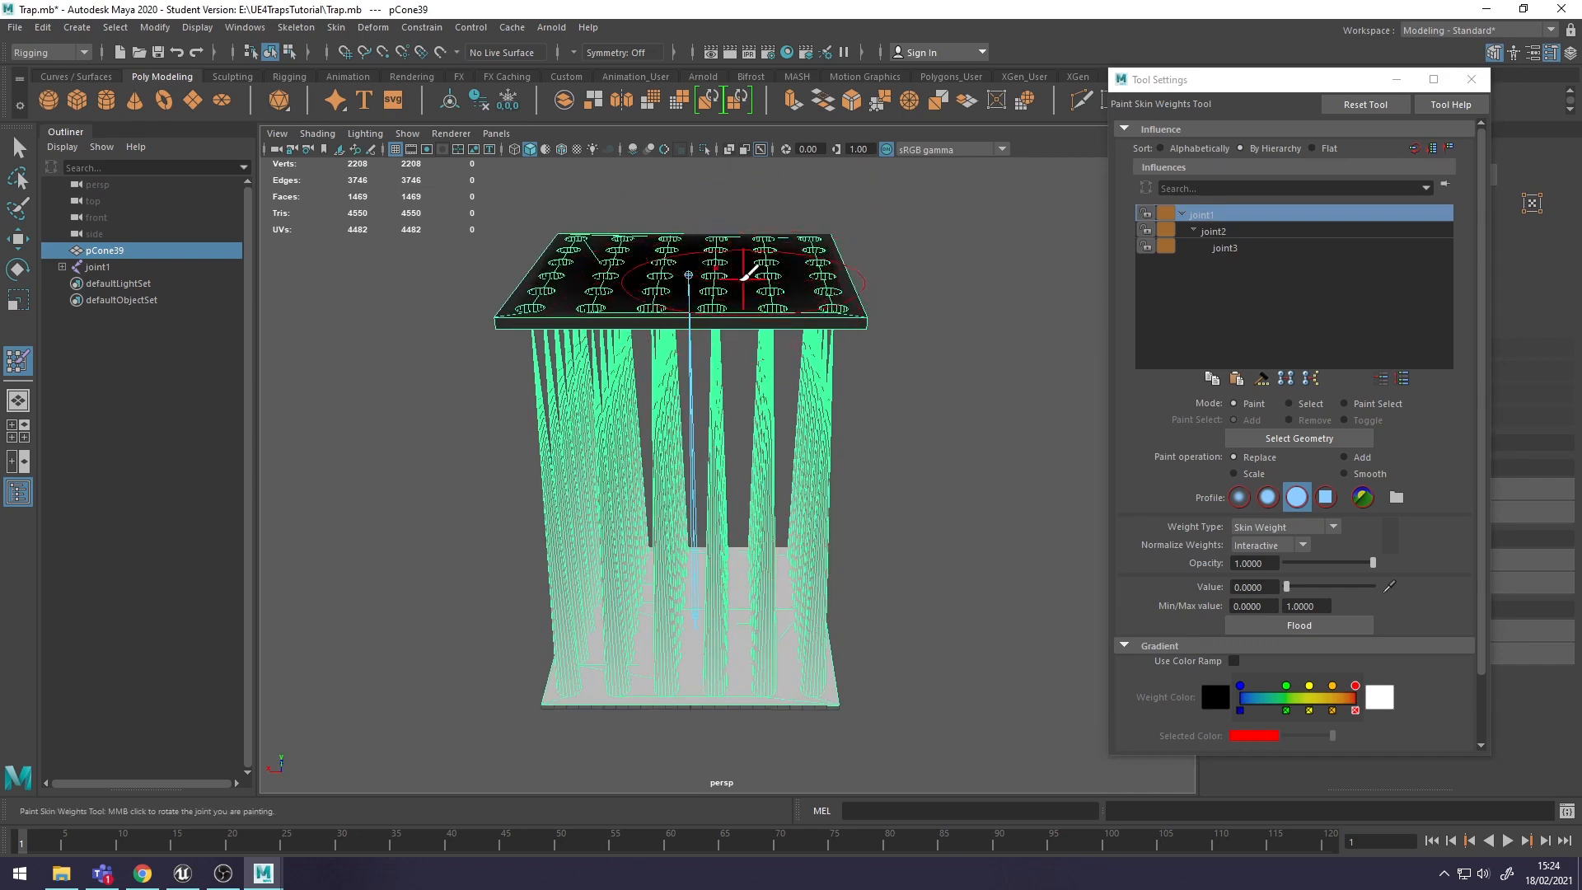
alt+drag(969, 528, 931, 535)
click(1239, 231)
alt+drag(962, 445, 911, 494)
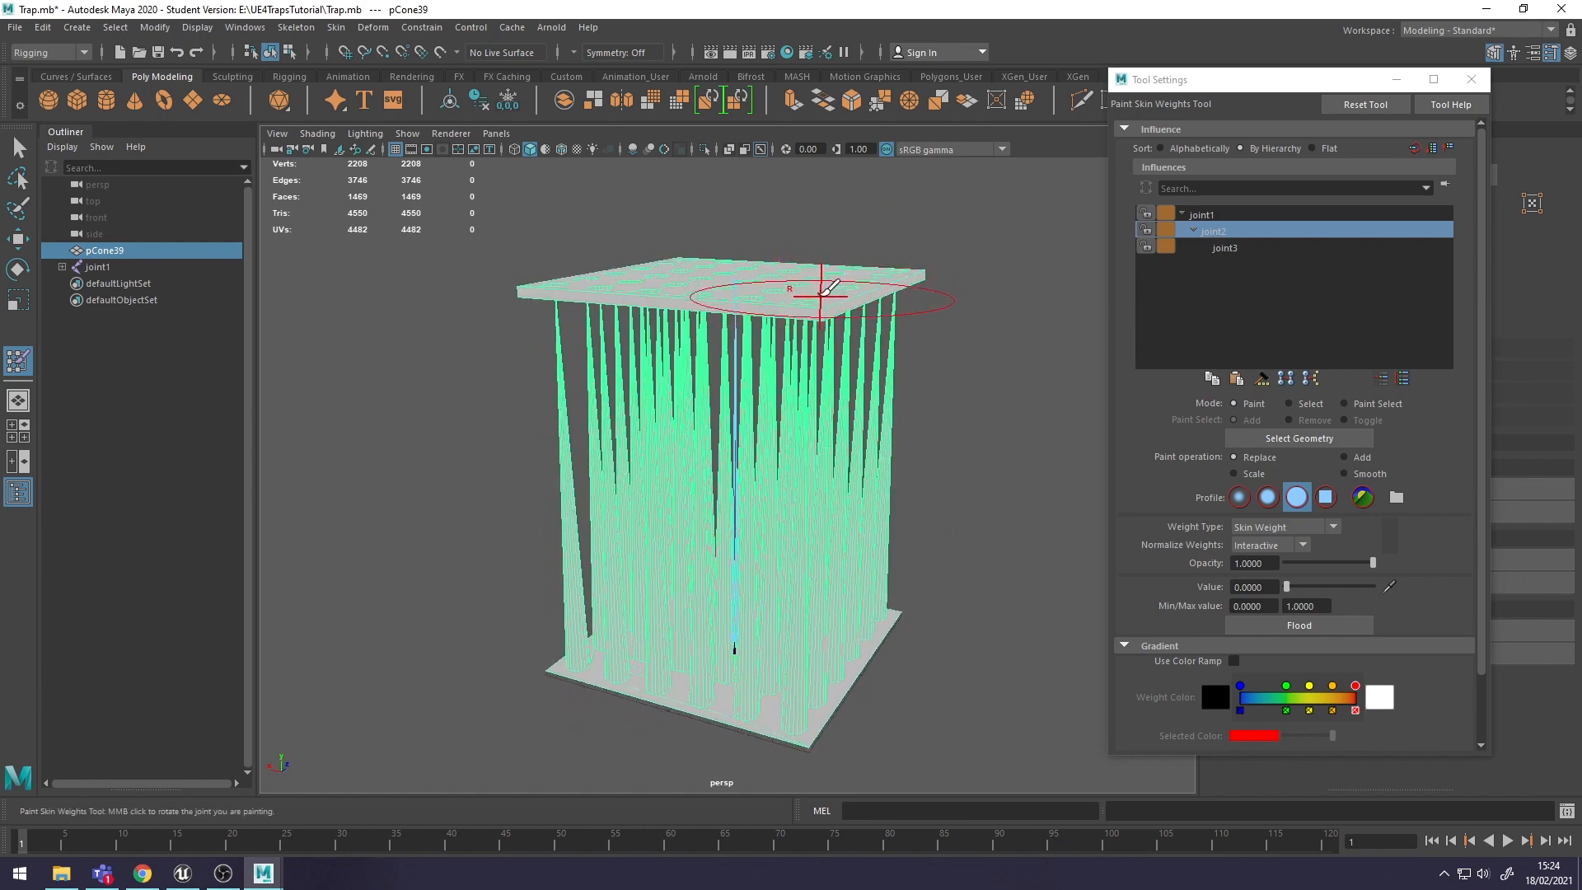
scroll(944, 503, down, 2)
mouse_move(953, 483)
alt+middle_down()
mouse_move(925, 503)
mouse_move(943, 535)
mouse_move(929, 493)
alt+middle_up()
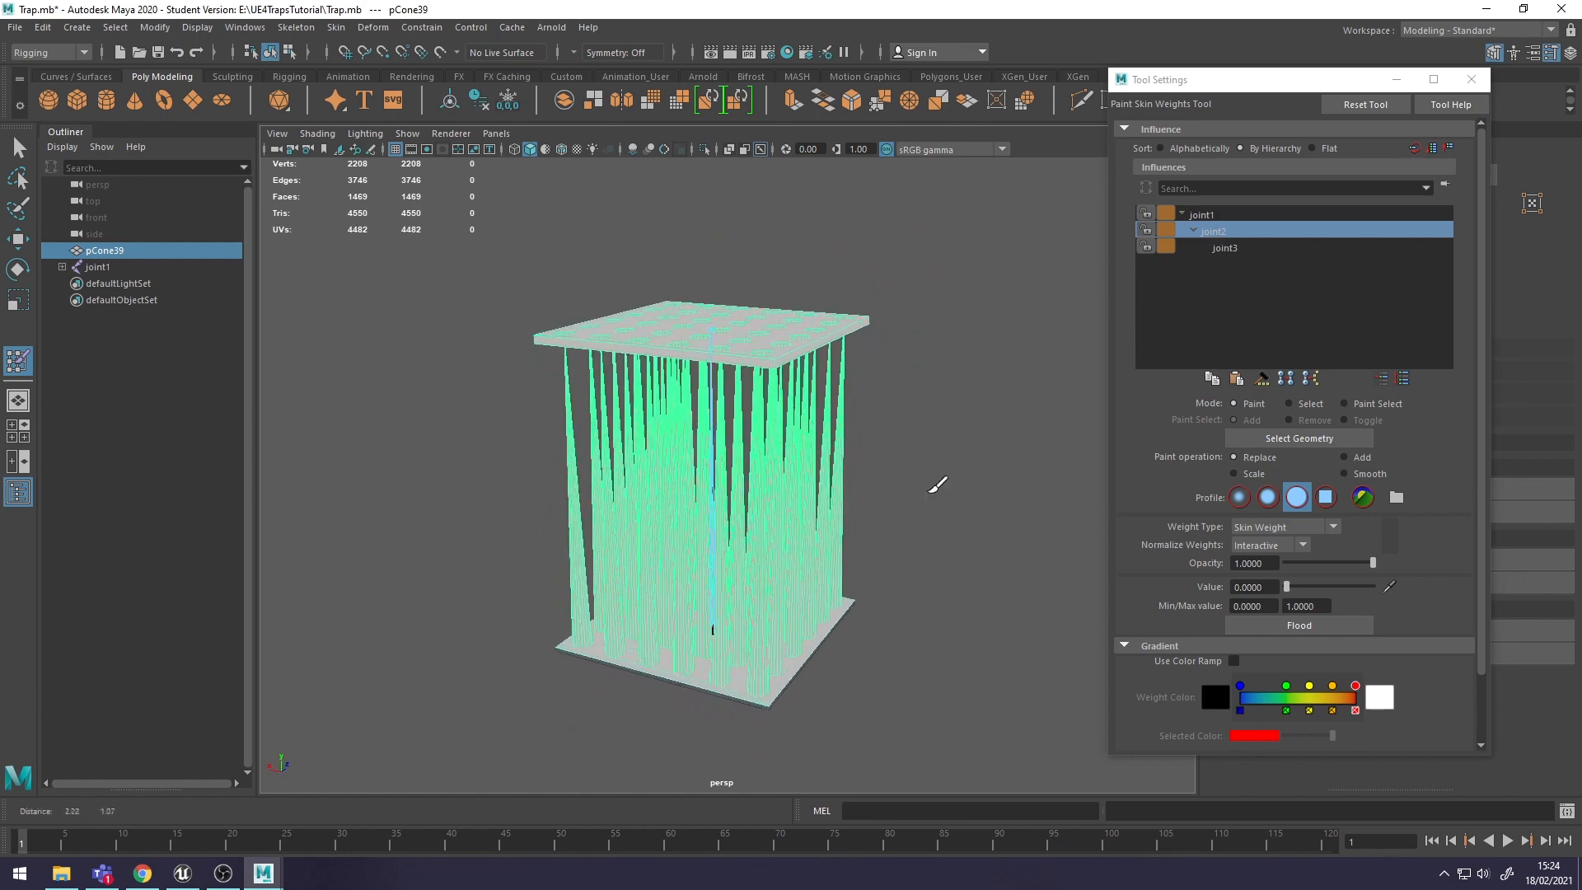
scroll(897, 364, up, 3)
alt+middle_drag(895, 361, 885, 398)
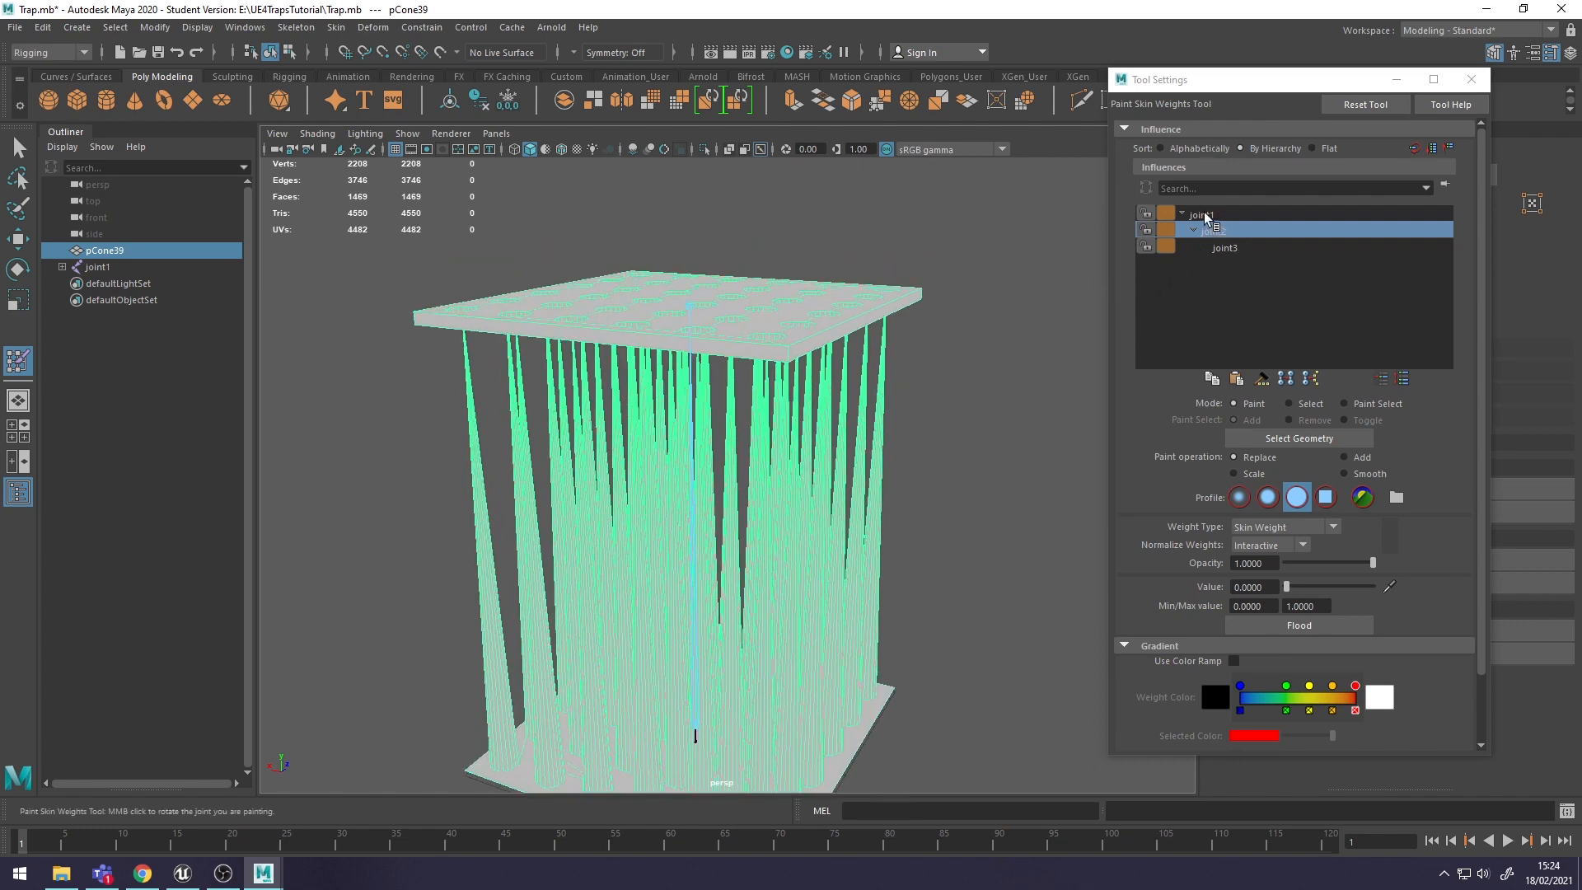
- Lock joint3's weights and review the skin weights of joint2, joint1 and joint3 on the trap
click(1146, 247)
click(1179, 247)
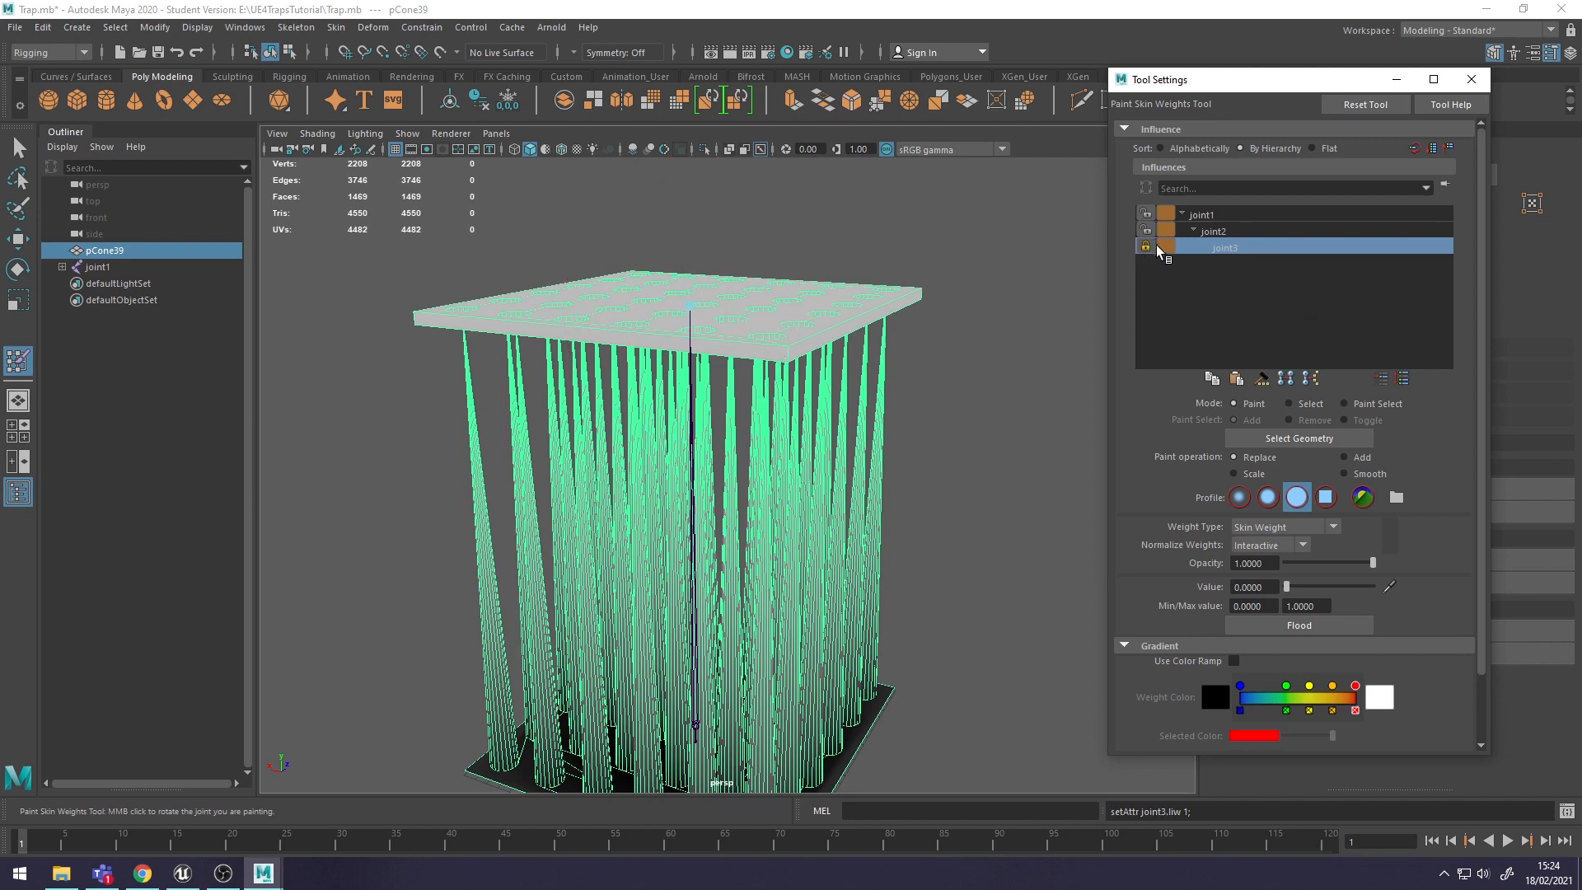
click(1224, 231)
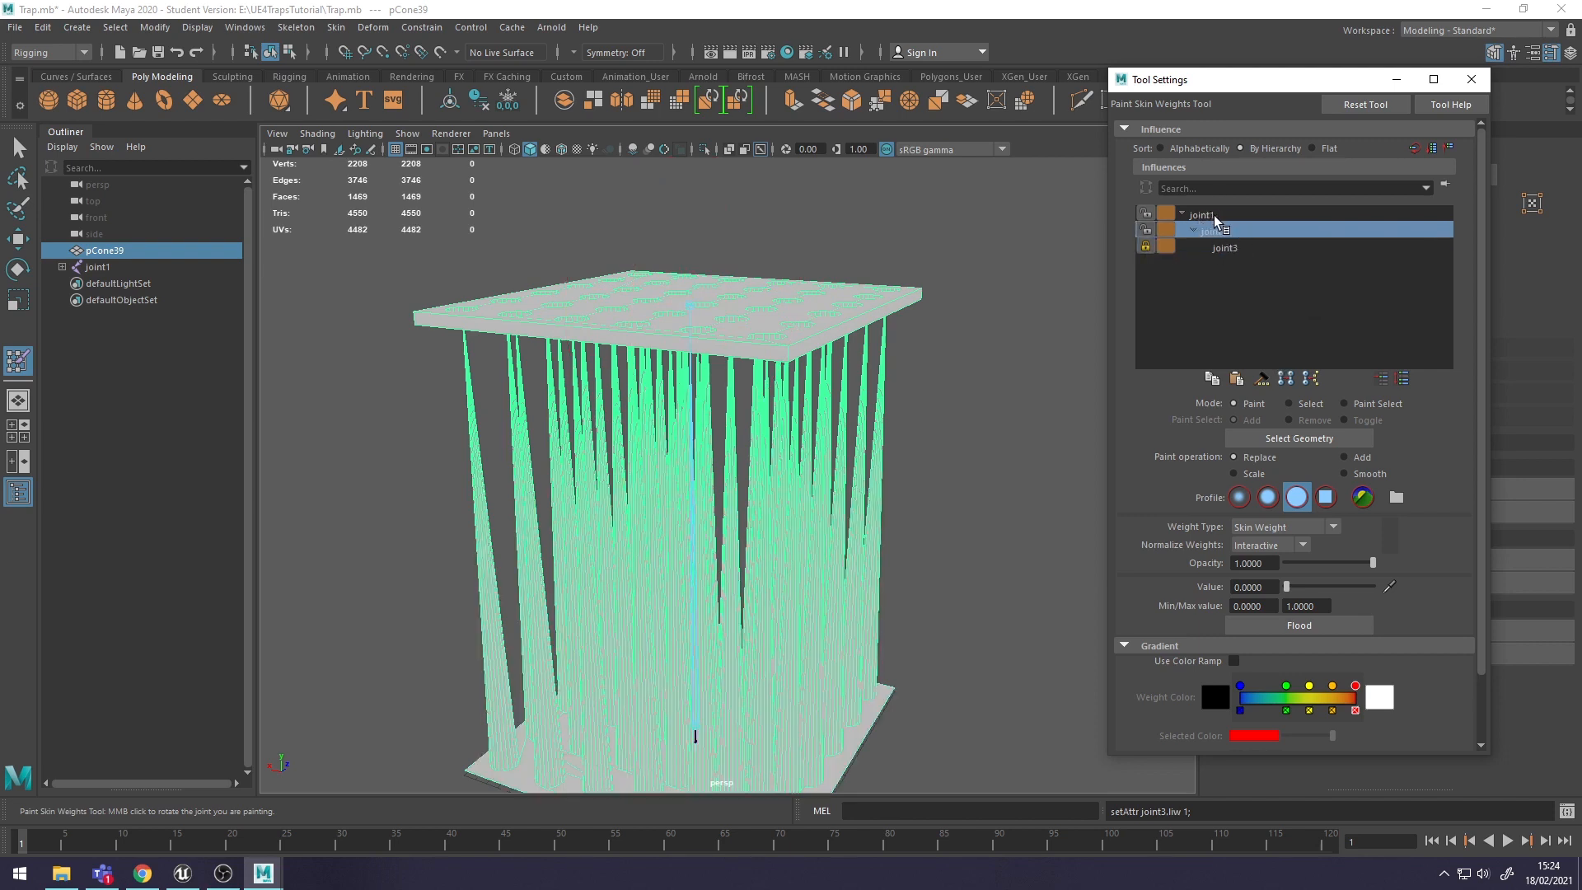
mouse_move(835, 367)
alt+middle_down()
mouse_move(885, 293)
mouse_move(812, 383)
alt+middle_up()
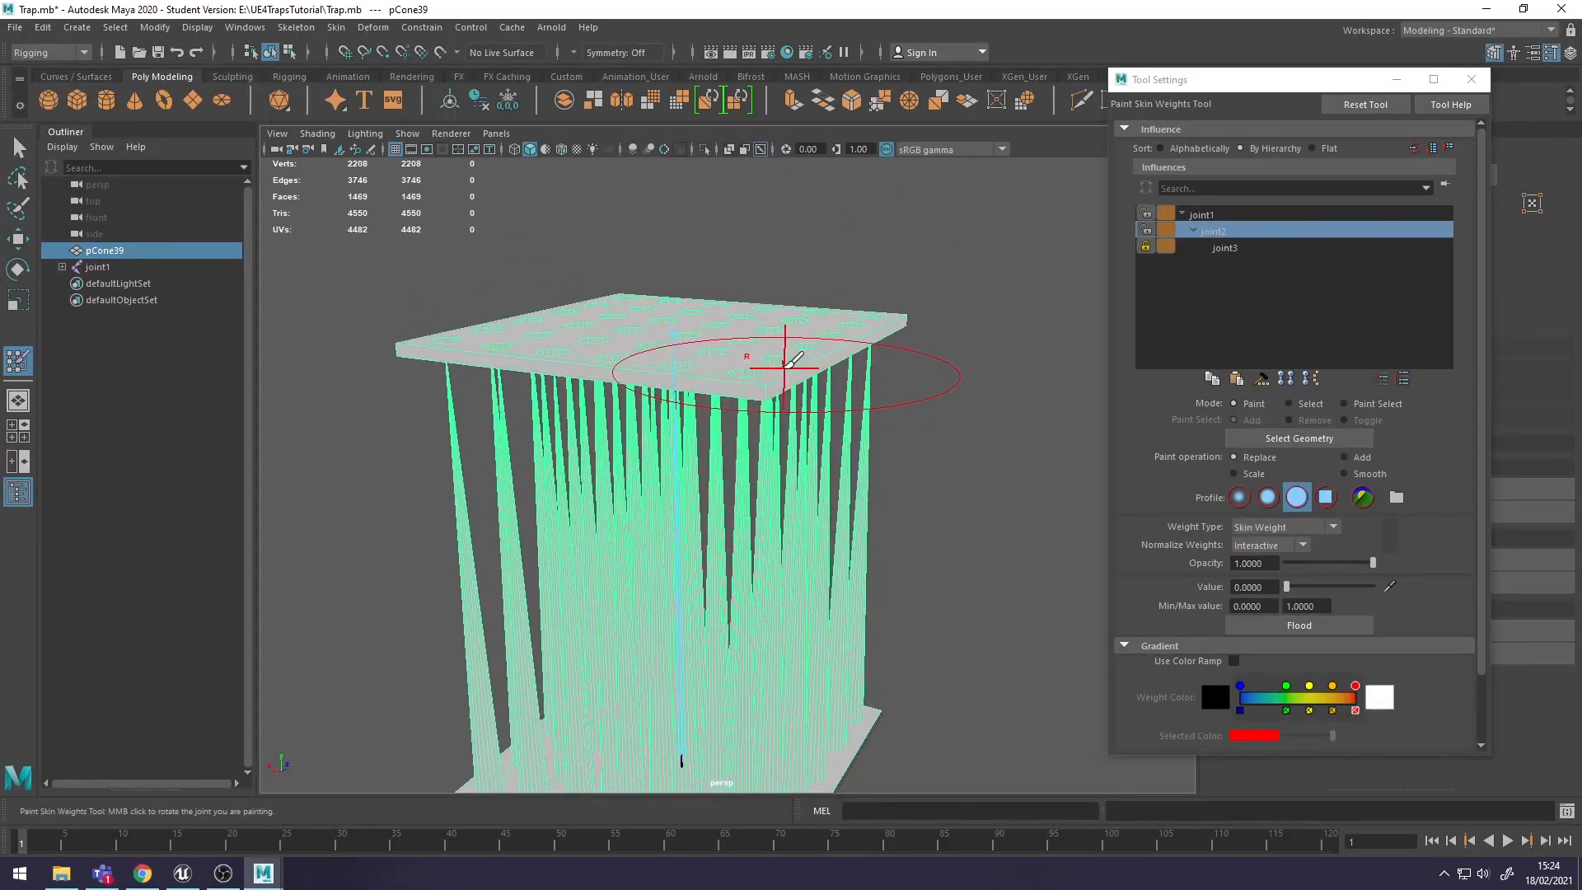
click(1215, 216)
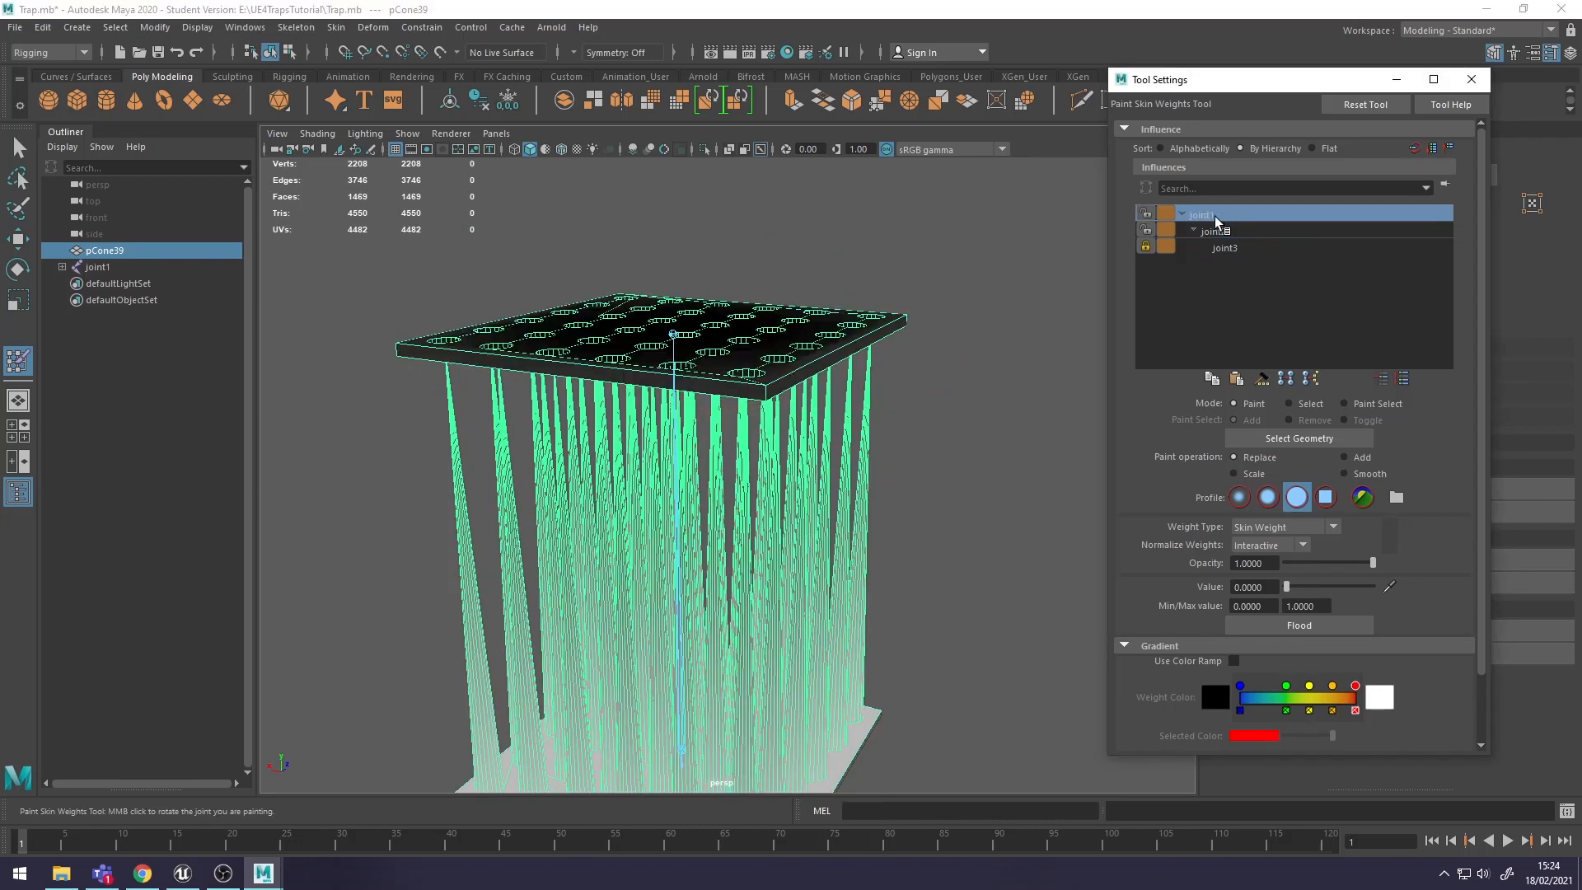
click(1231, 250)
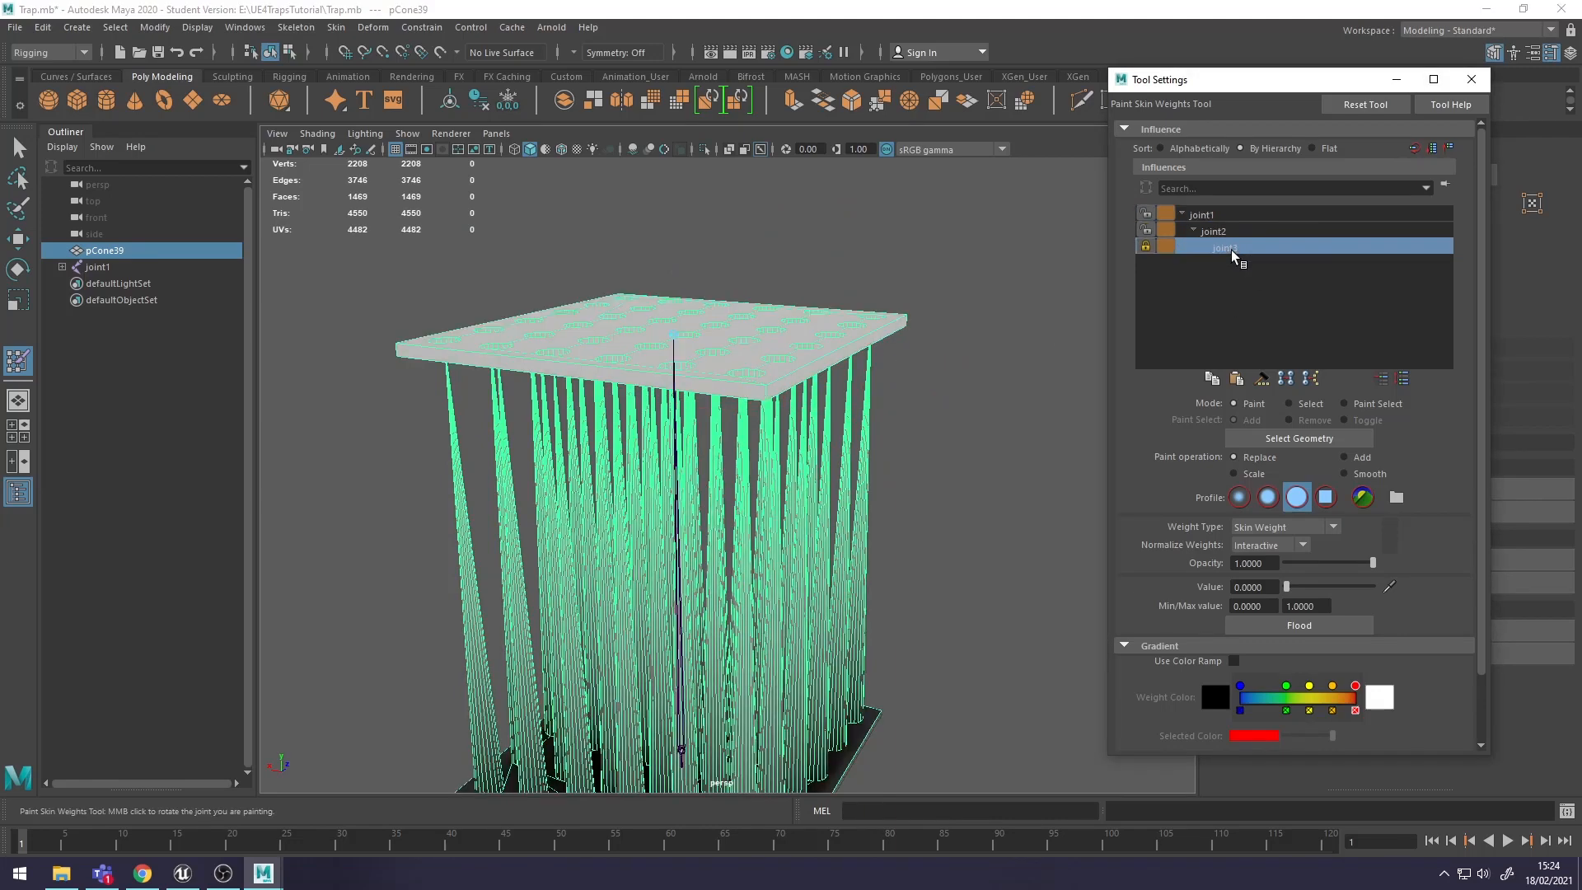
alt+middle_drag(817, 470, 841, 415)
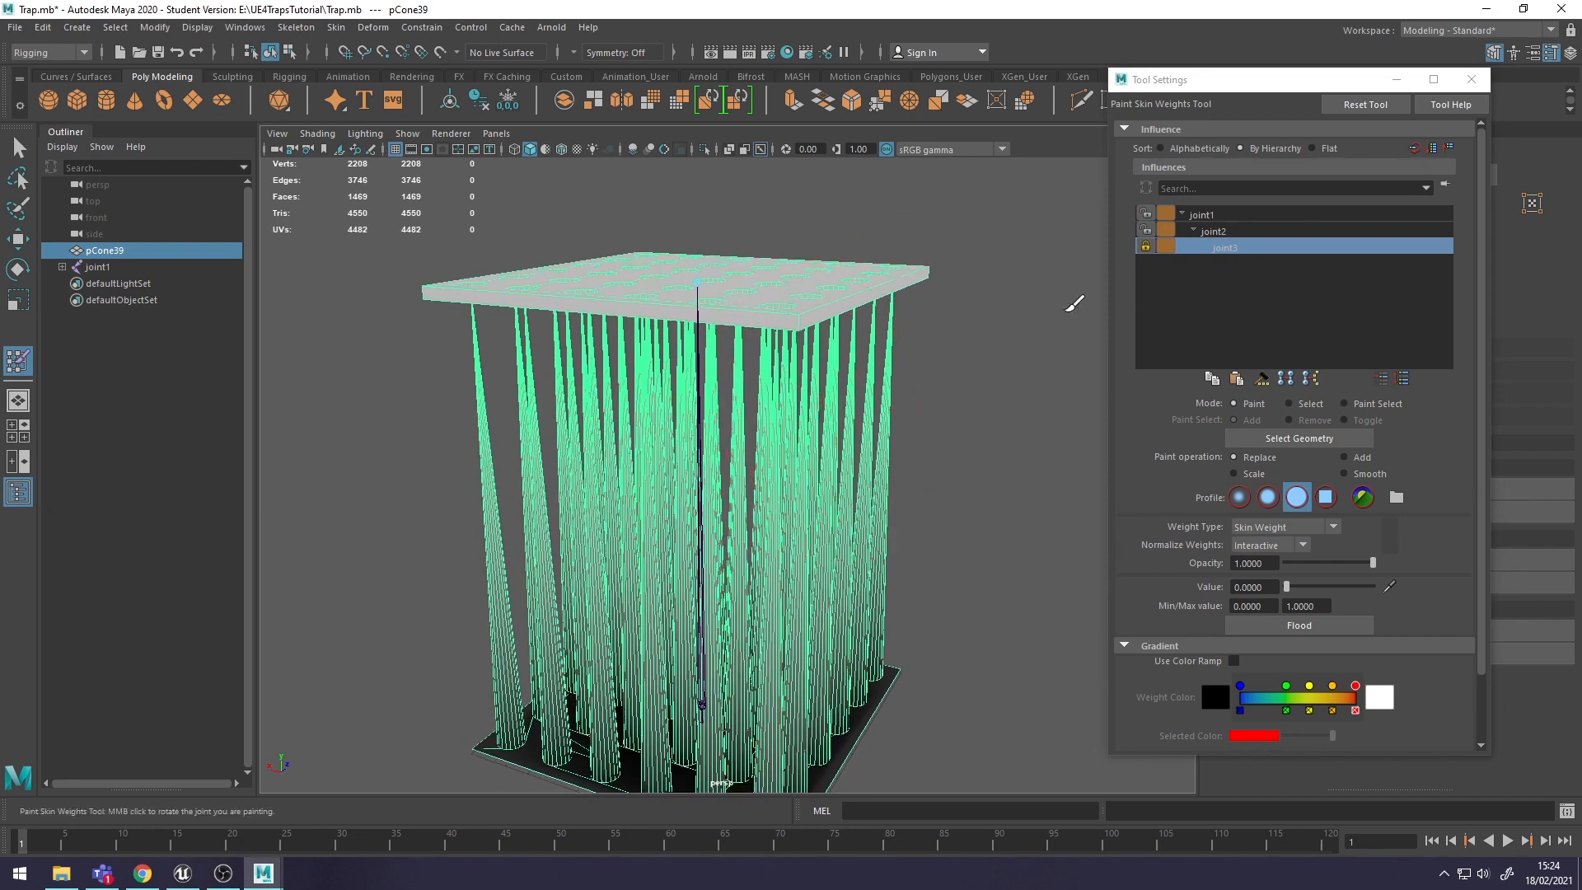
- Make joint2 the active influence and shrink the paint brush over the perforated slab
click(1238, 230)
alt+drag(771, 429, 859, 550)
alt+drag(687, 494, 798, 459)
scroll(796, 459, up, 5)
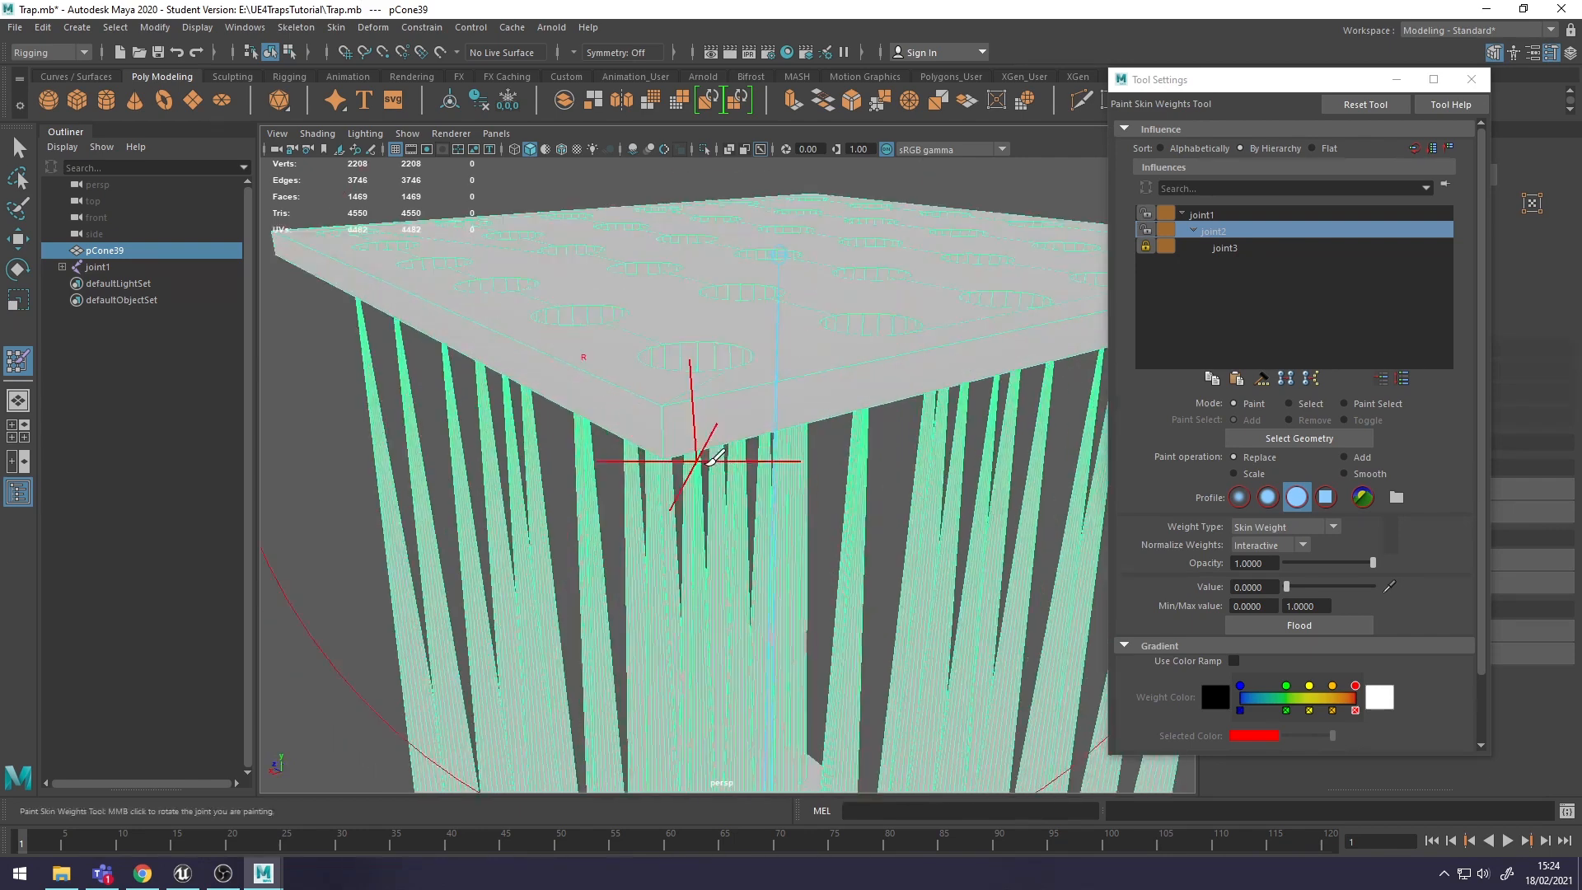
alt+middle_drag(799, 402, 807, 418)
alt+drag(807, 418, 859, 389)
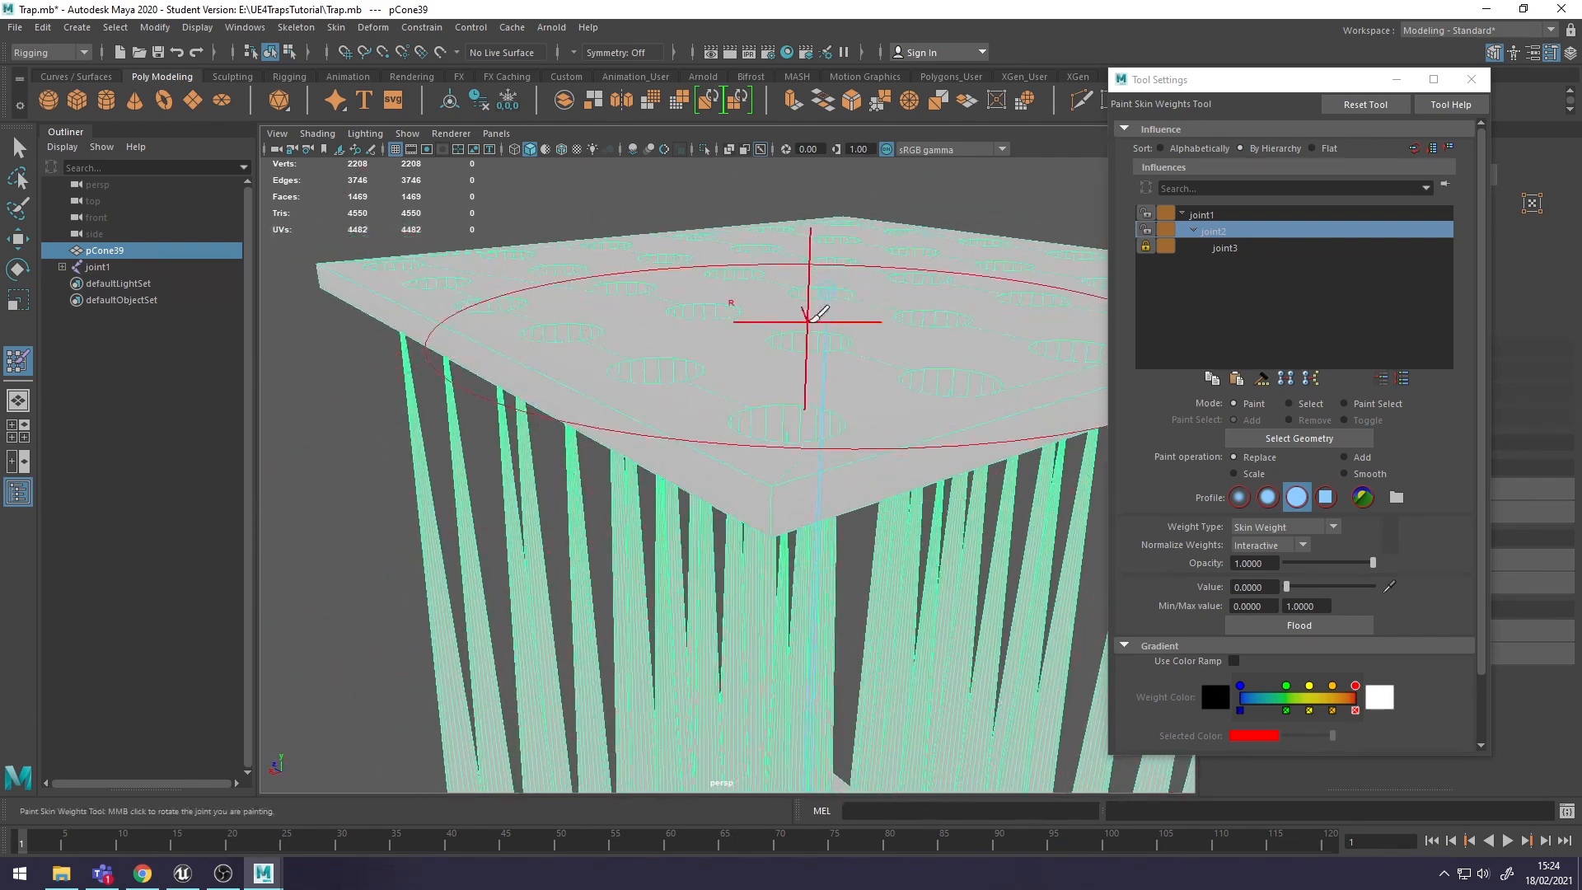
scroll(819, 265, down, 8)
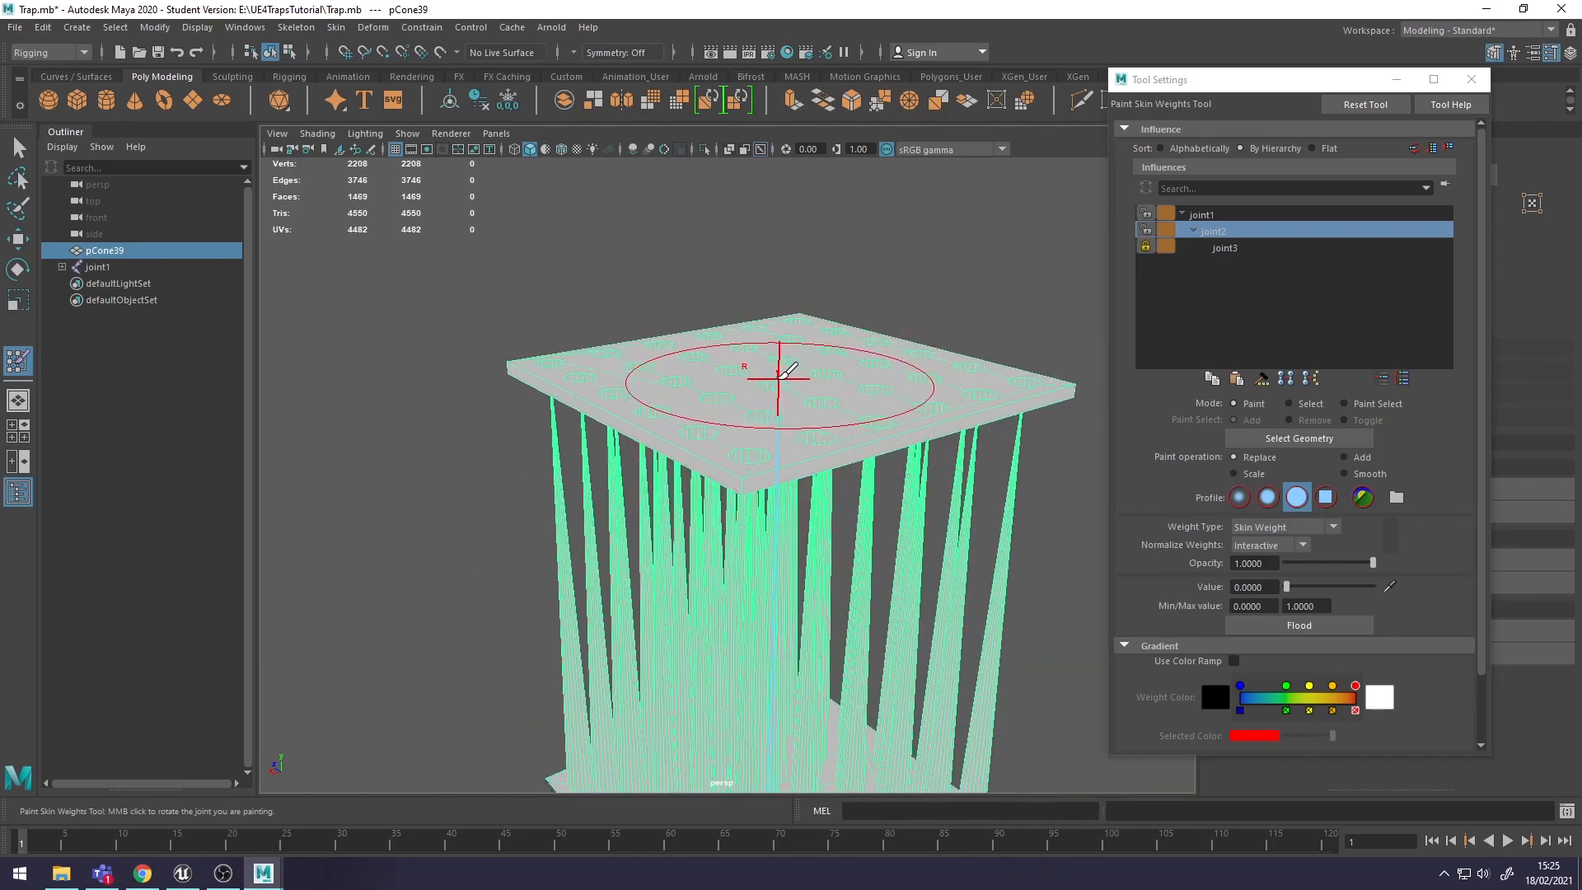
drag(779, 379, 729, 373)
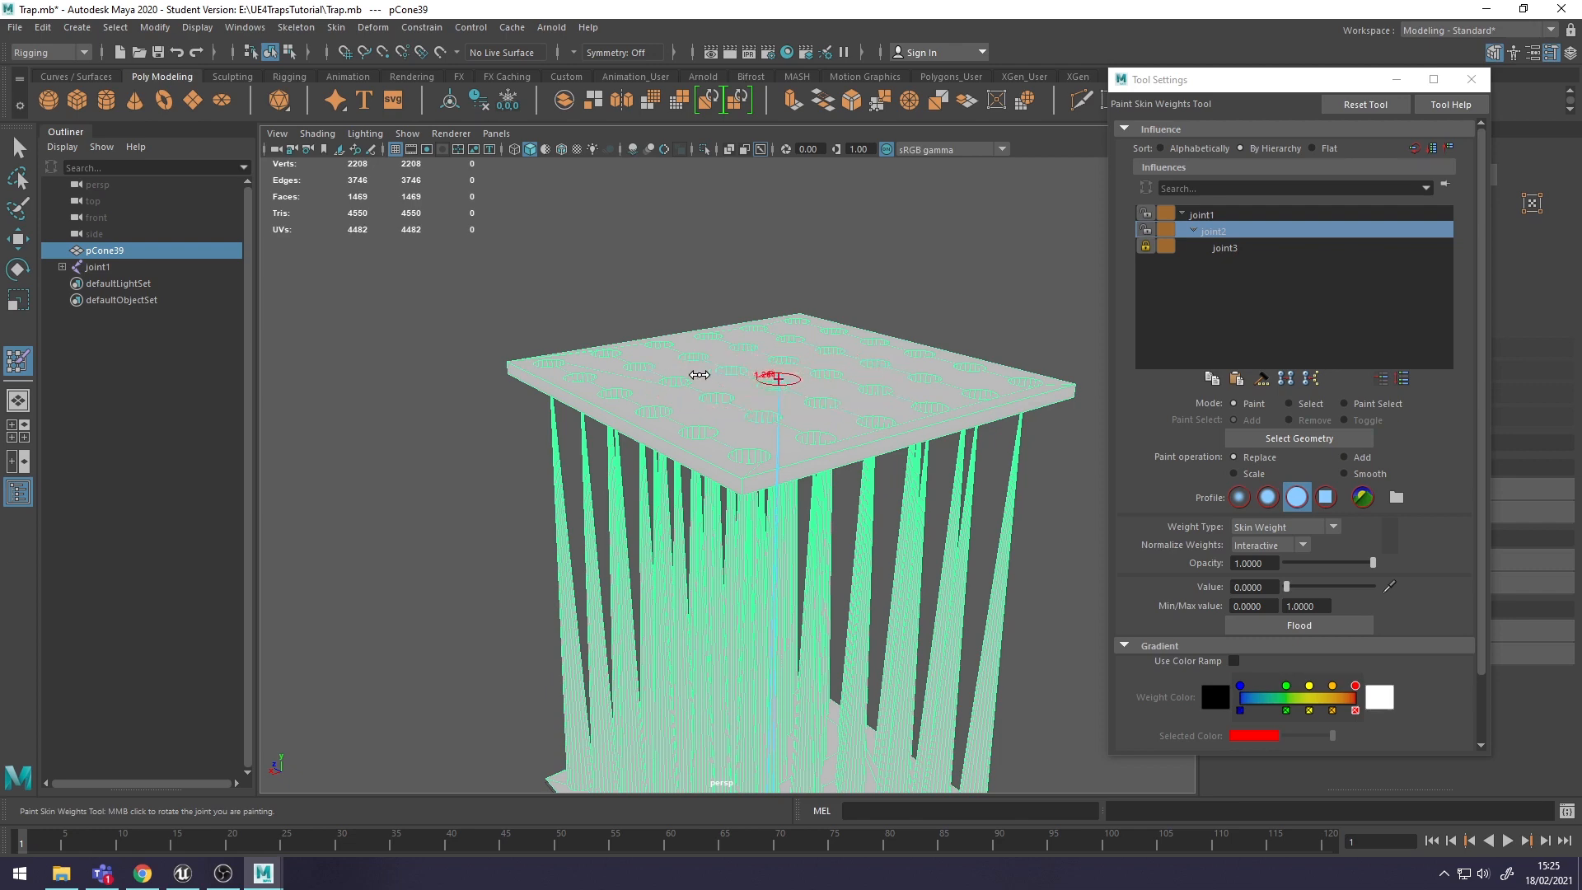
- With the Replace operation at a value of 0, start painting joint2's influence off the perforated slab
scroll(744, 452, up, 4)
mouse_move(806, 486)
alt+middle_down()
mouse_move(781, 481)
mouse_move(788, 516)
mouse_move(784, 498)
alt+middle_up()
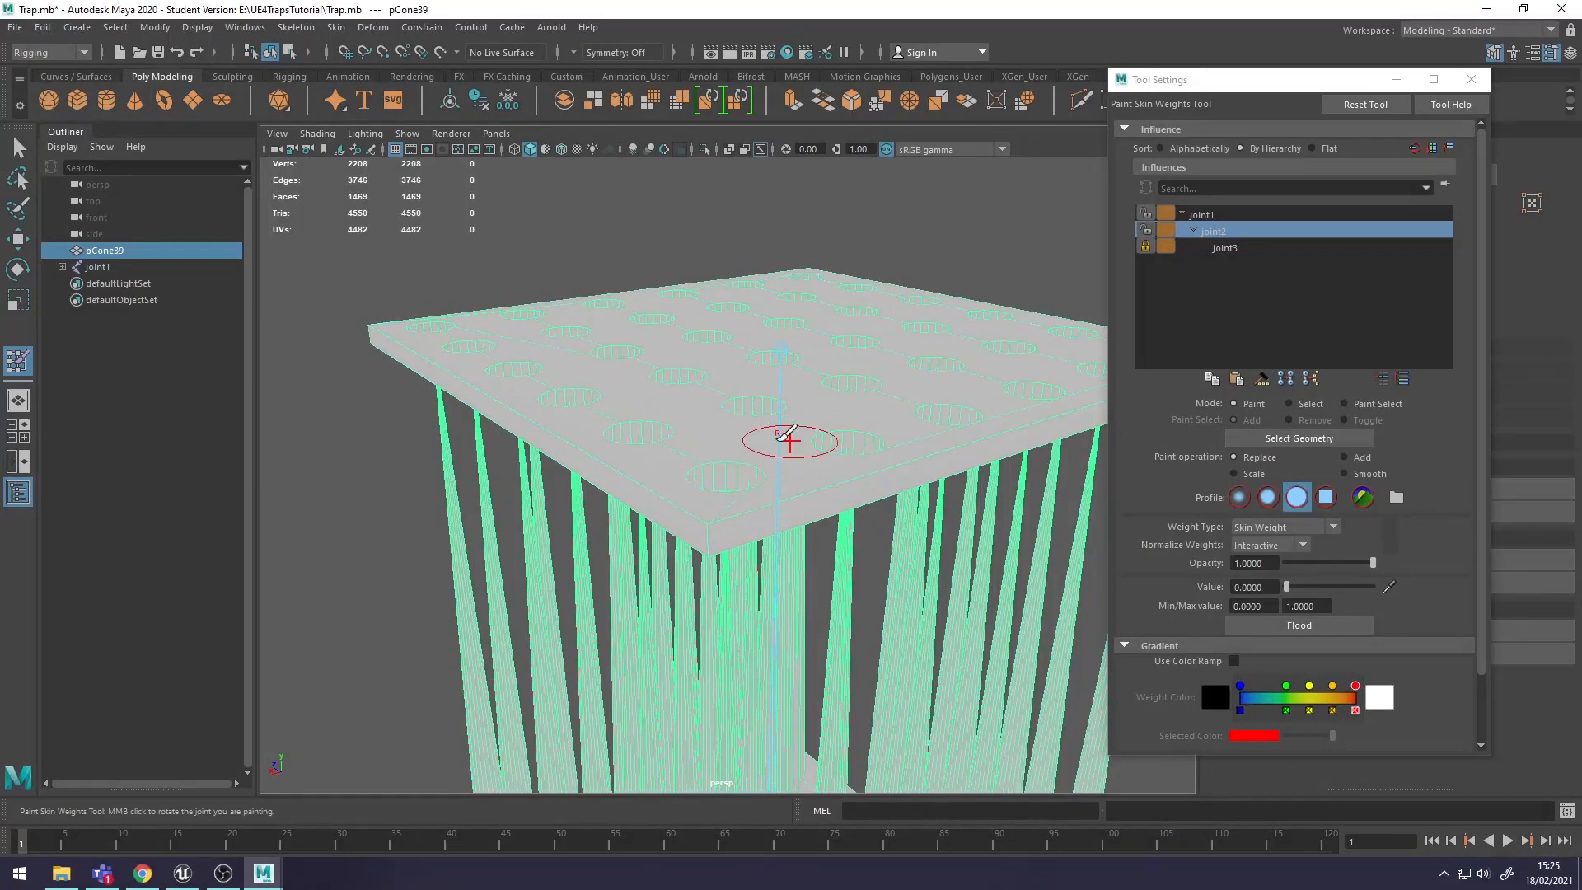
scroll(824, 458, down, 4)
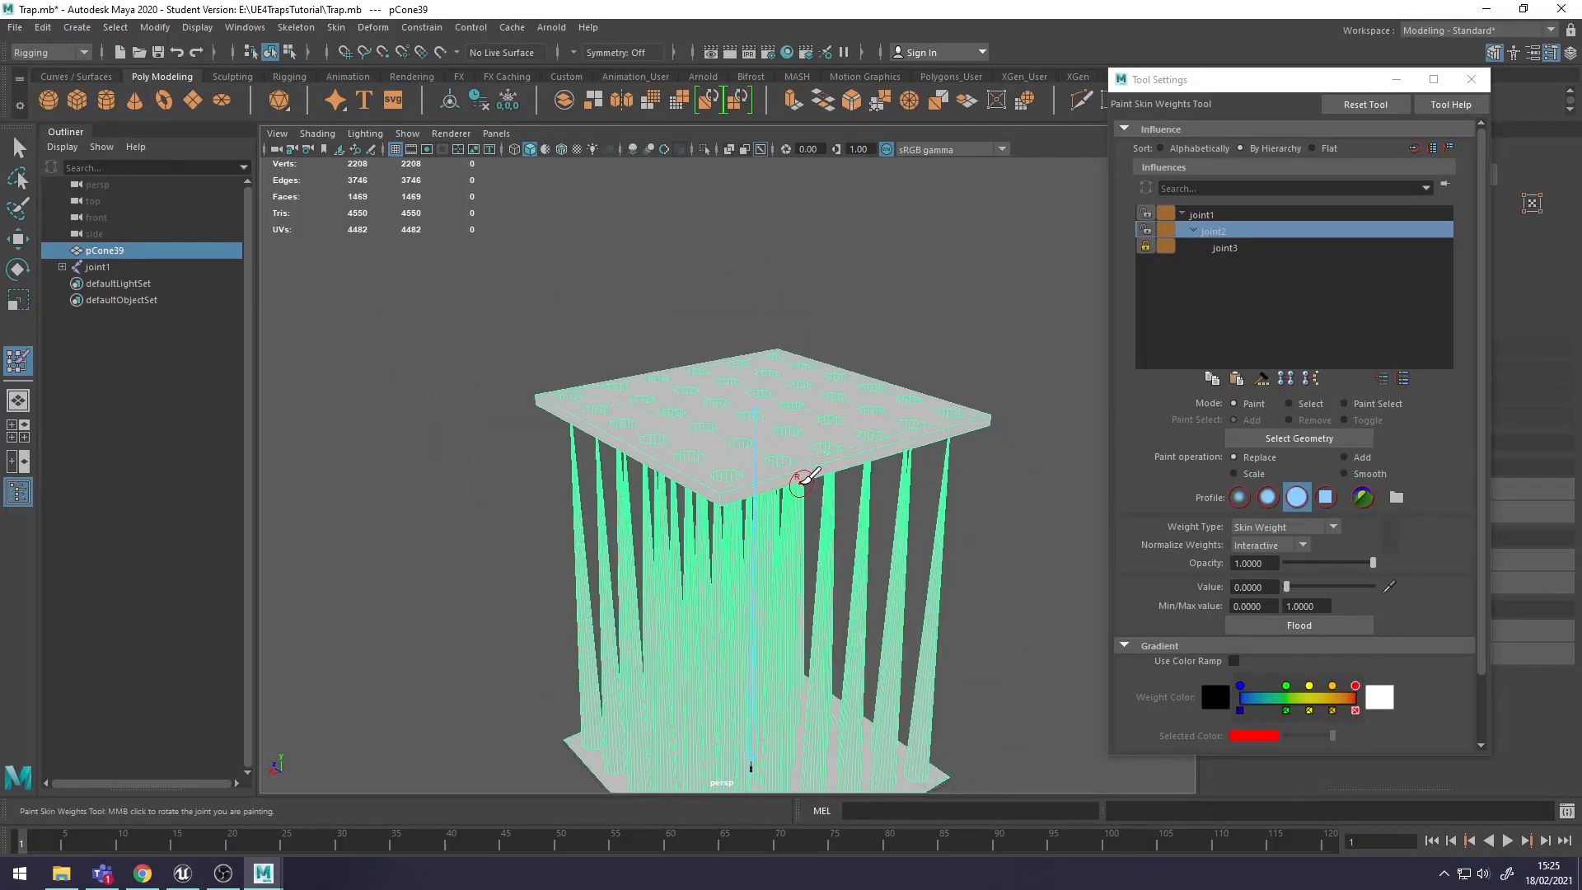
alt+drag(803, 478, 813, 424)
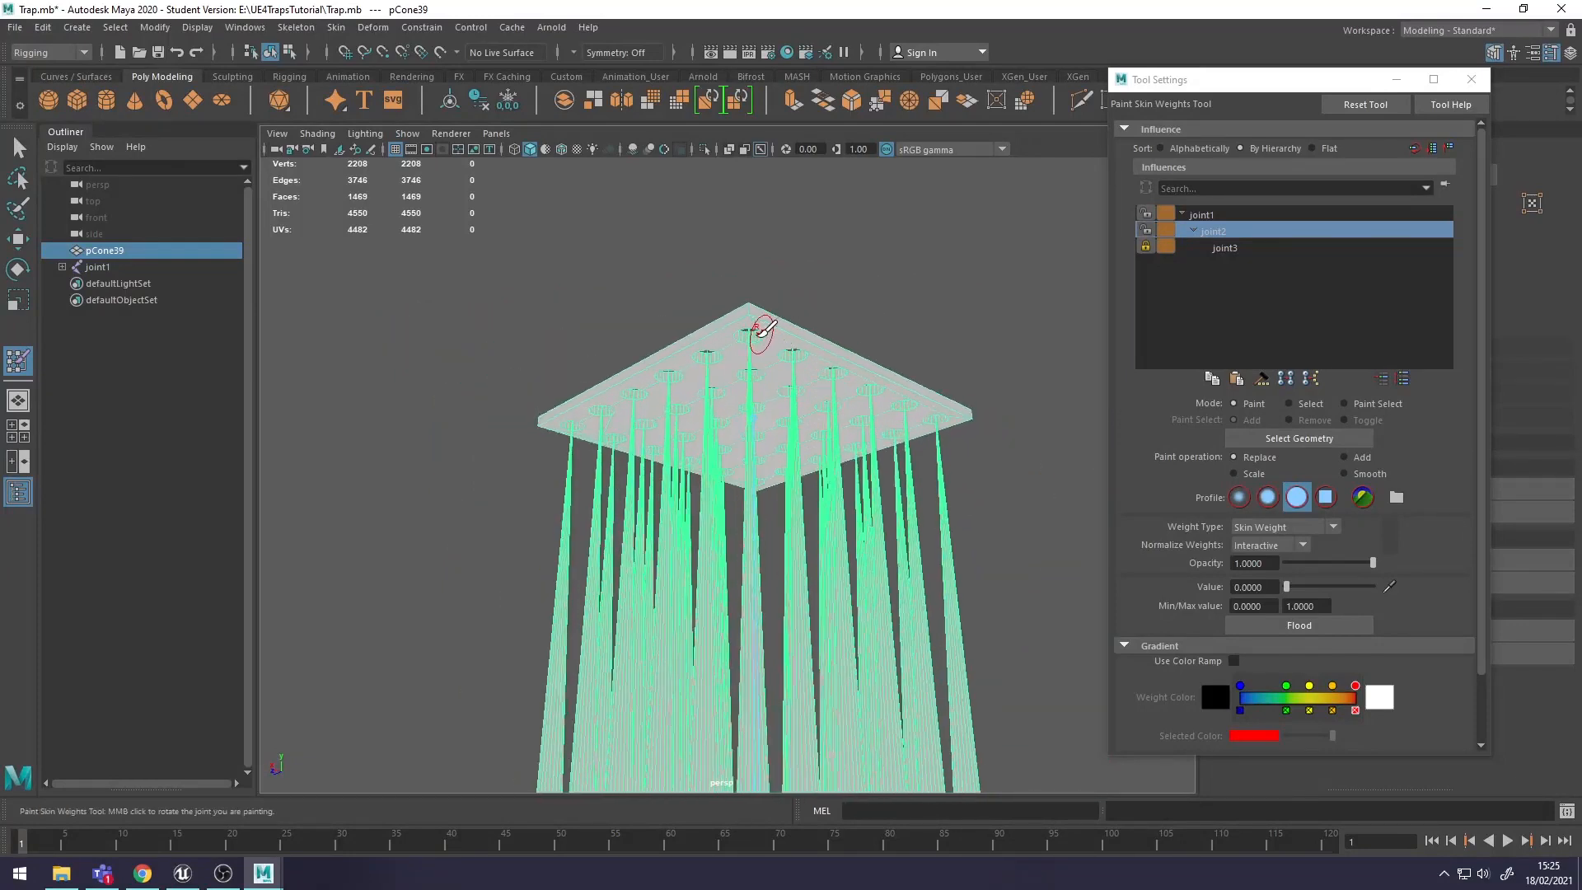
alt+drag(789, 317, 800, 508)
scroll(742, 408, up, 5)
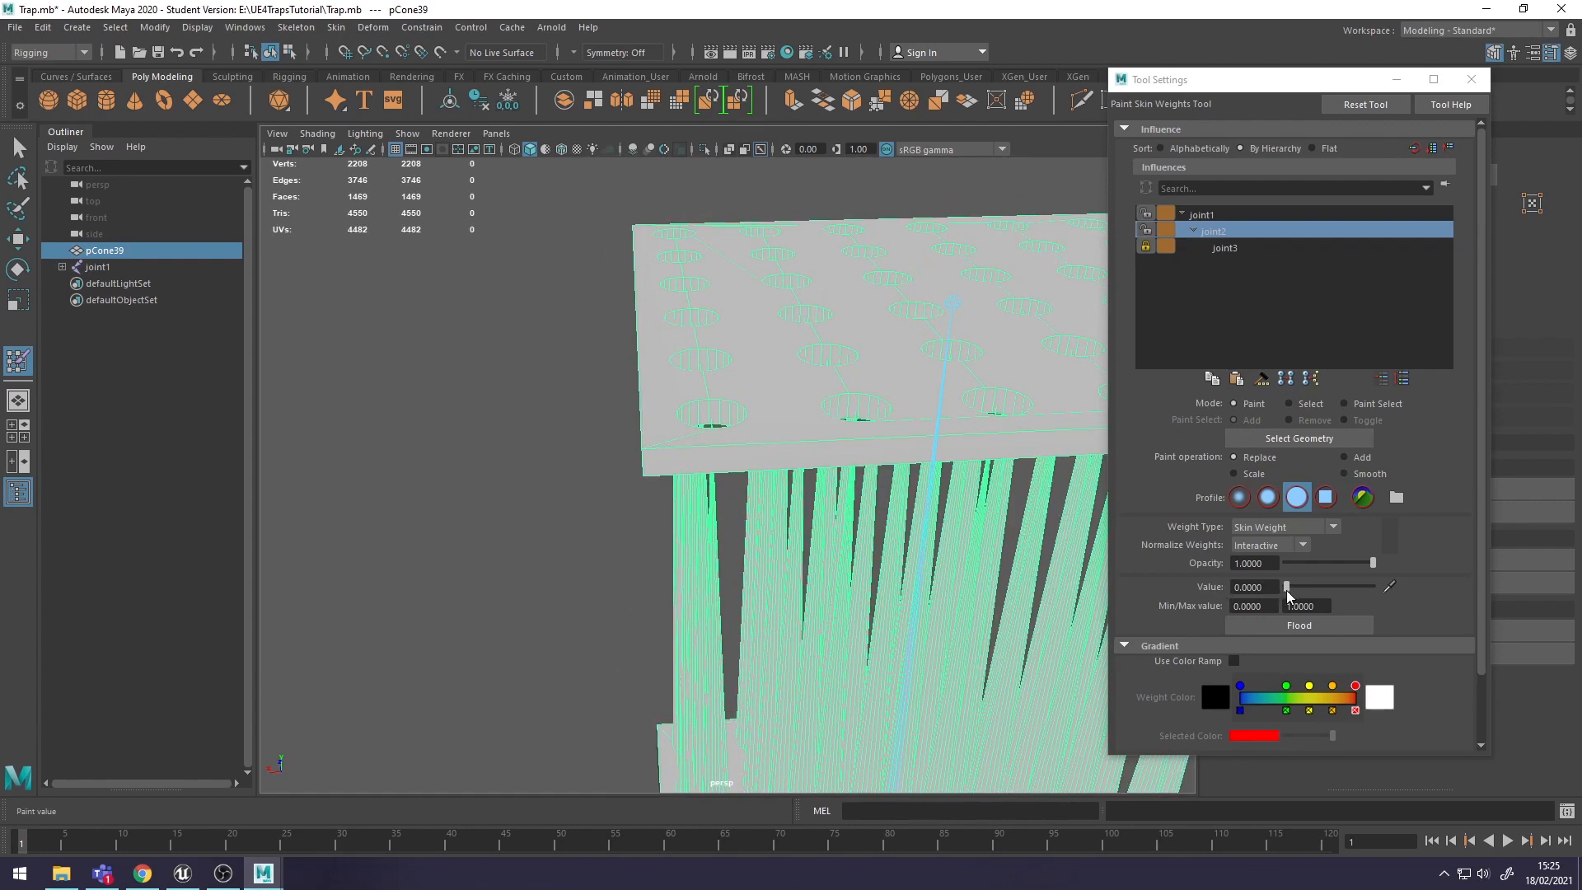
drag(1287, 588, 1372, 586)
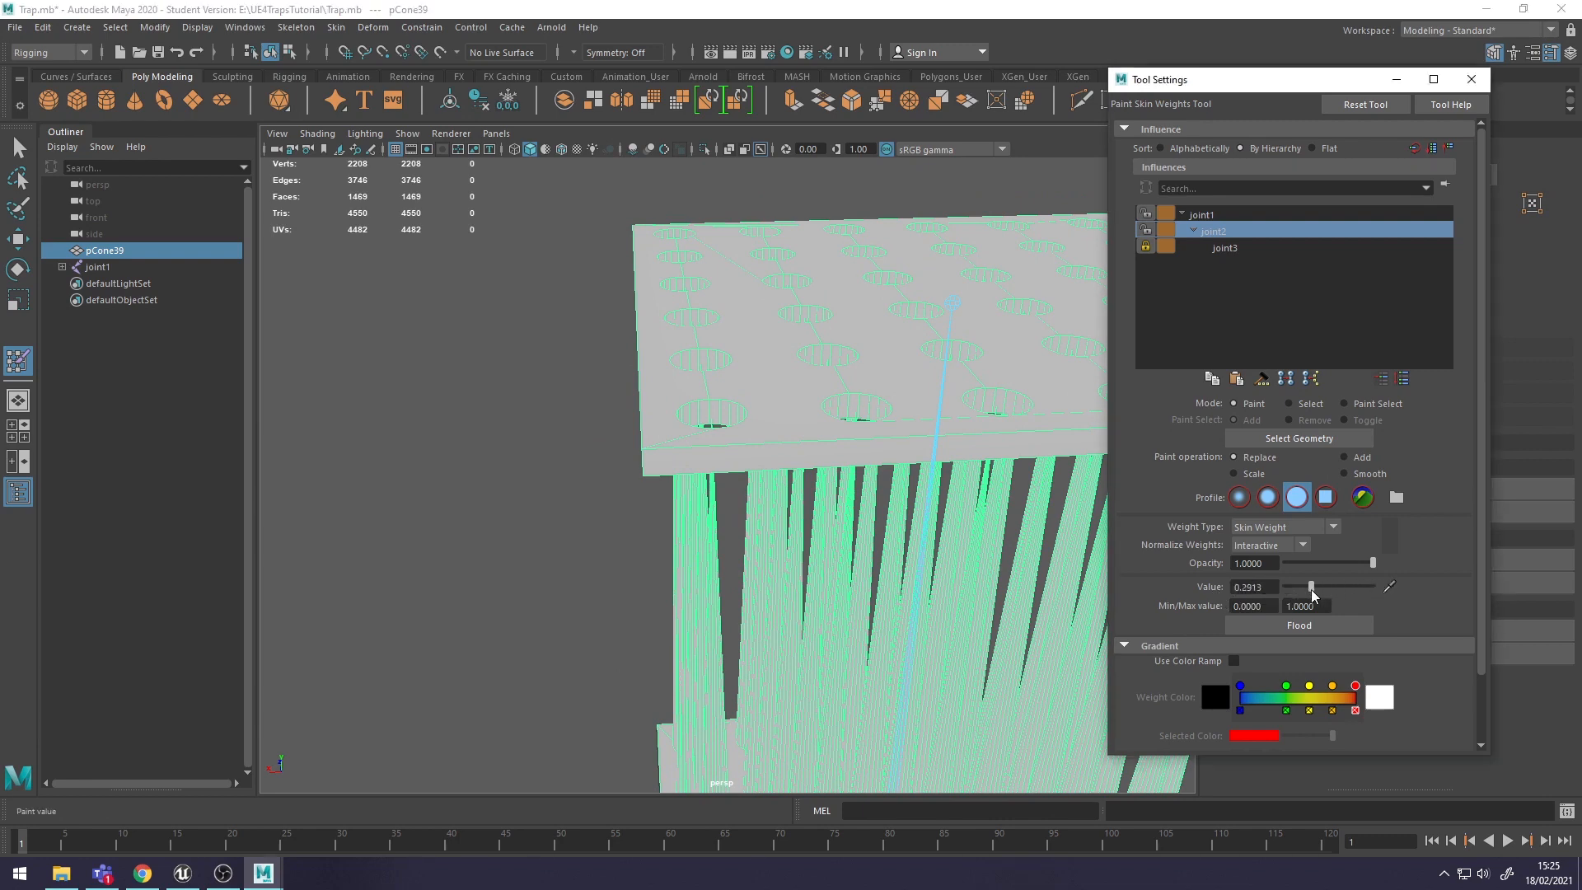
mouse_move(1303, 591)
mouse_down()
mouse_move(1364, 592)
mouse_move(1263, 590)
mouse_up()
alt+middle_drag(767, 427, 783, 456)
mouse_move(756, 436)
mouse_down()
mouse_move(851, 413)
mouse_move(788, 423)
mouse_move(763, 453)
mouse_move(762, 437)
mouse_move(779, 458)
mouse_move(757, 458)
mouse_move(746, 490)
mouse_up()
- Paint the remaining sides and top of the slab until joint2 has no influence on it
mouse_move(613, 443)
alt+mouse_down()
mouse_move(764, 461)
mouse_move(658, 471)
mouse_move(833, 544)
mouse_move(981, 497)
alt+mouse_up()
mouse_move(991, 386)
mouse_down()
mouse_move(960, 380)
mouse_move(1000, 418)
mouse_move(774, 423)
mouse_up()
alt+middle_drag(647, 375, 781, 436)
scroll(782, 436, up, 3)
mouse_move(689, 401)
mouse_down()
mouse_move(689, 368)
mouse_move(629, 371)
mouse_move(610, 437)
mouse_up()
mouse_move(618, 438)
alt+mouse_down()
mouse_move(894, 452)
mouse_move(882, 329)
mouse_move(890, 410)
mouse_move(1046, 382)
mouse_move(757, 378)
mouse_move(784, 431)
mouse_move(764, 357)
mouse_move(775, 412)
mouse_move(881, 408)
alt+mouse_up()
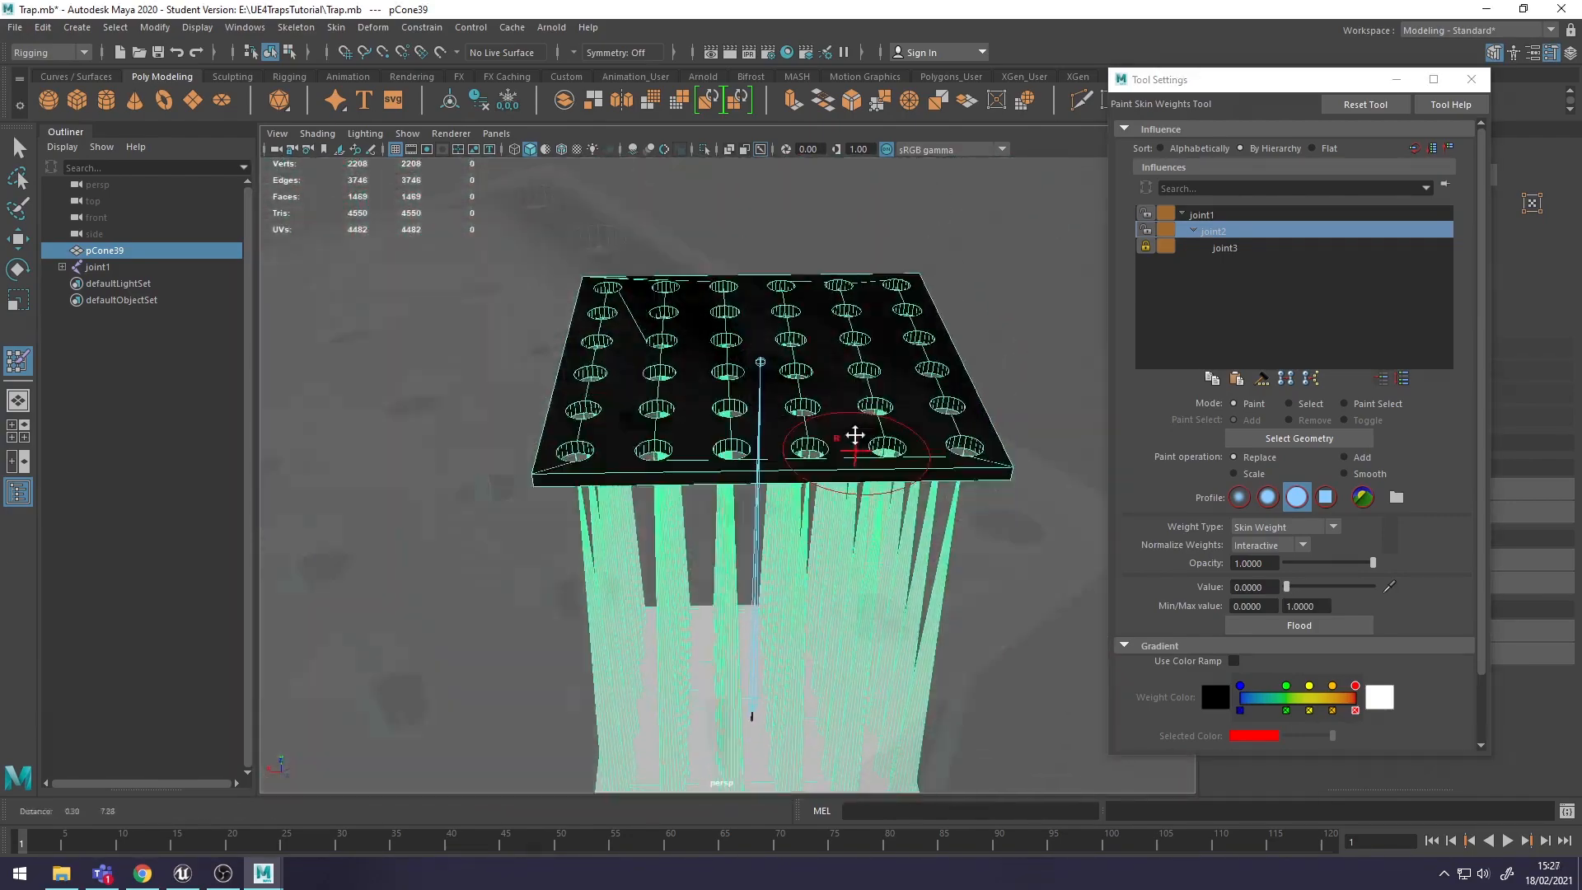
- Set the paint value to 1 and paint full joint2 weight over the base plane and lower ends of the spikes
alt+drag(855, 438, 867, 437)
alt+drag(866, 573, 833, 445)
mouse_move(758, 550)
alt+mouse_down()
mouse_move(866, 628)
mouse_move(865, 556)
mouse_move(855, 629)
mouse_move(898, 626)
mouse_move(832, 656)
alt+mouse_up()
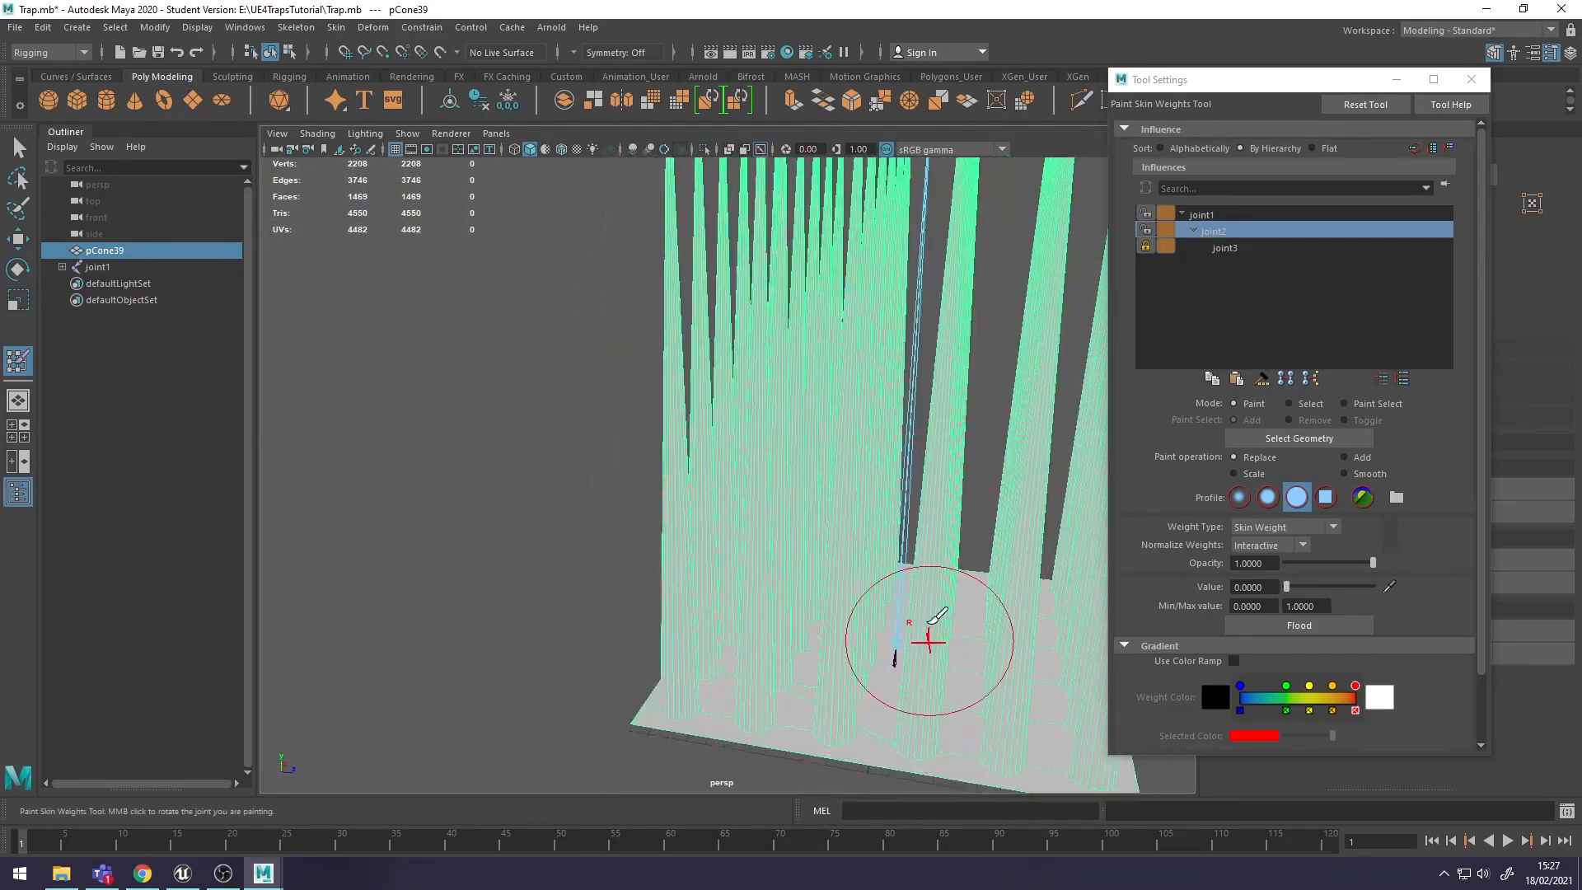
alt+drag(830, 629, 1014, 544)
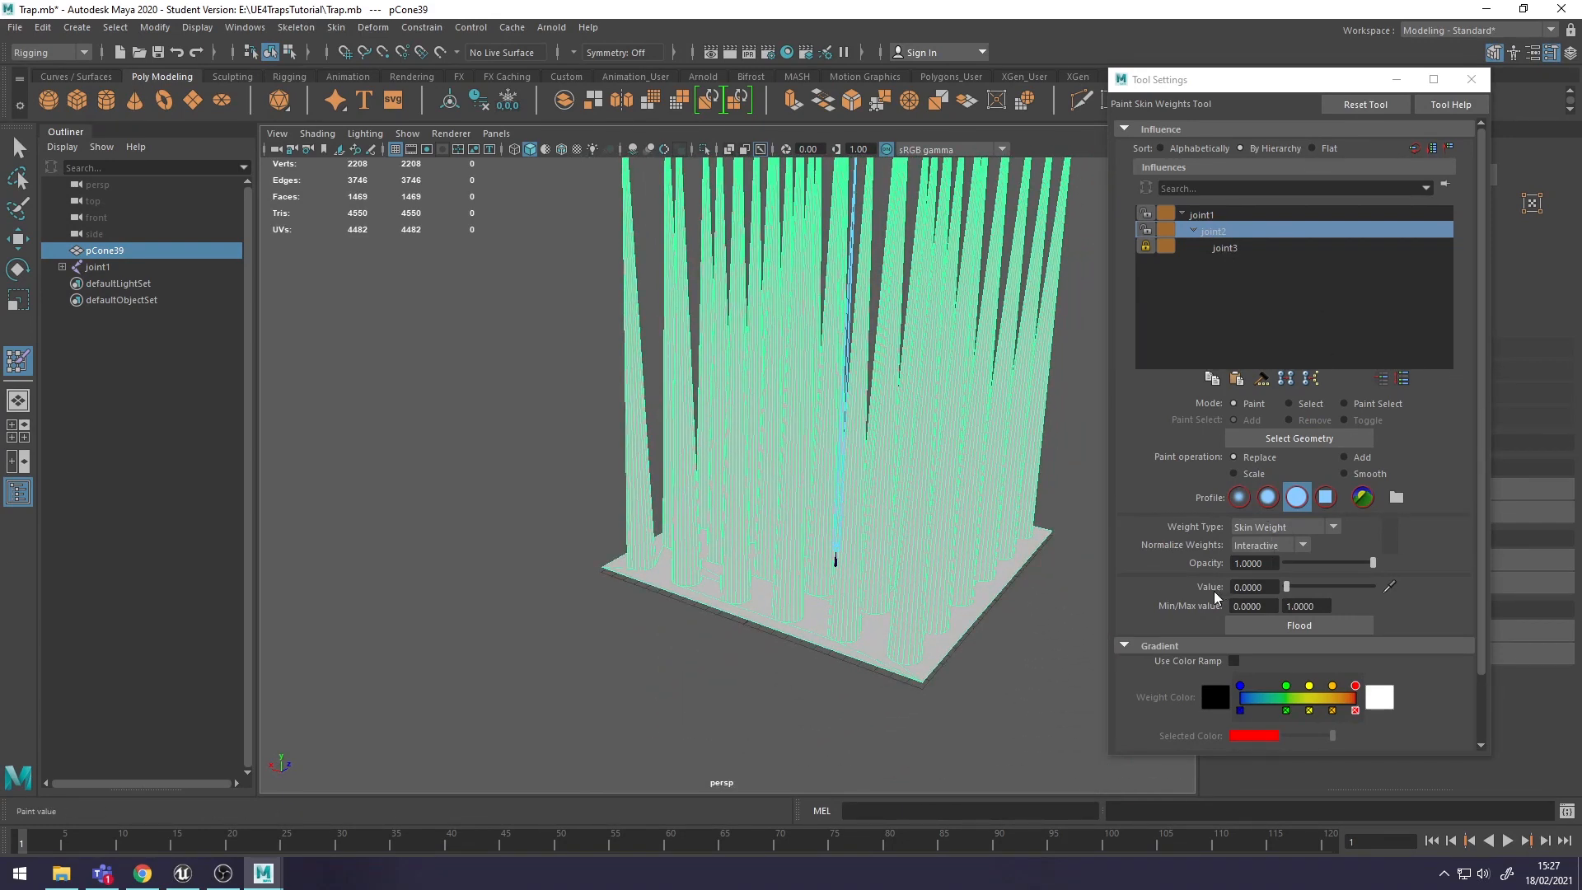
drag(1288, 588, 1390, 593)
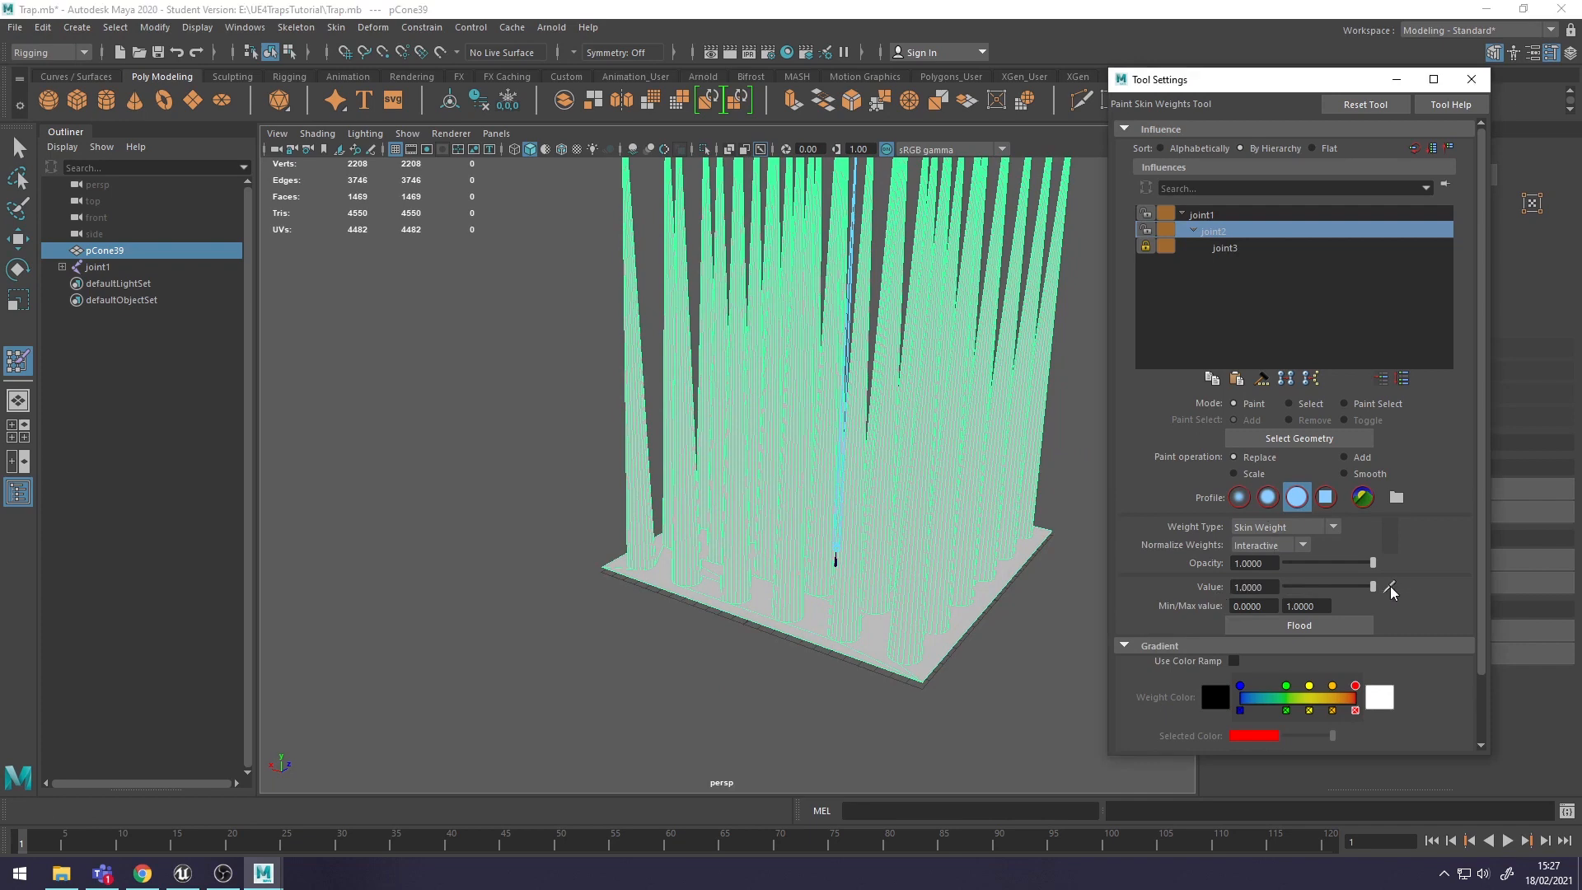
mouse_move(911, 618)
mouse_down()
mouse_move(948, 585)
mouse_move(825, 577)
mouse_move(734, 532)
mouse_move(770, 583)
mouse_move(996, 565)
mouse_up()
mouse_move(544, 643)
mouse_down()
mouse_move(364, 659)
mouse_move(666, 643)
mouse_up()
mouse_move(666, 647)
mouse_down()
mouse_move(560, 652)
mouse_move(802, 636)
mouse_up()
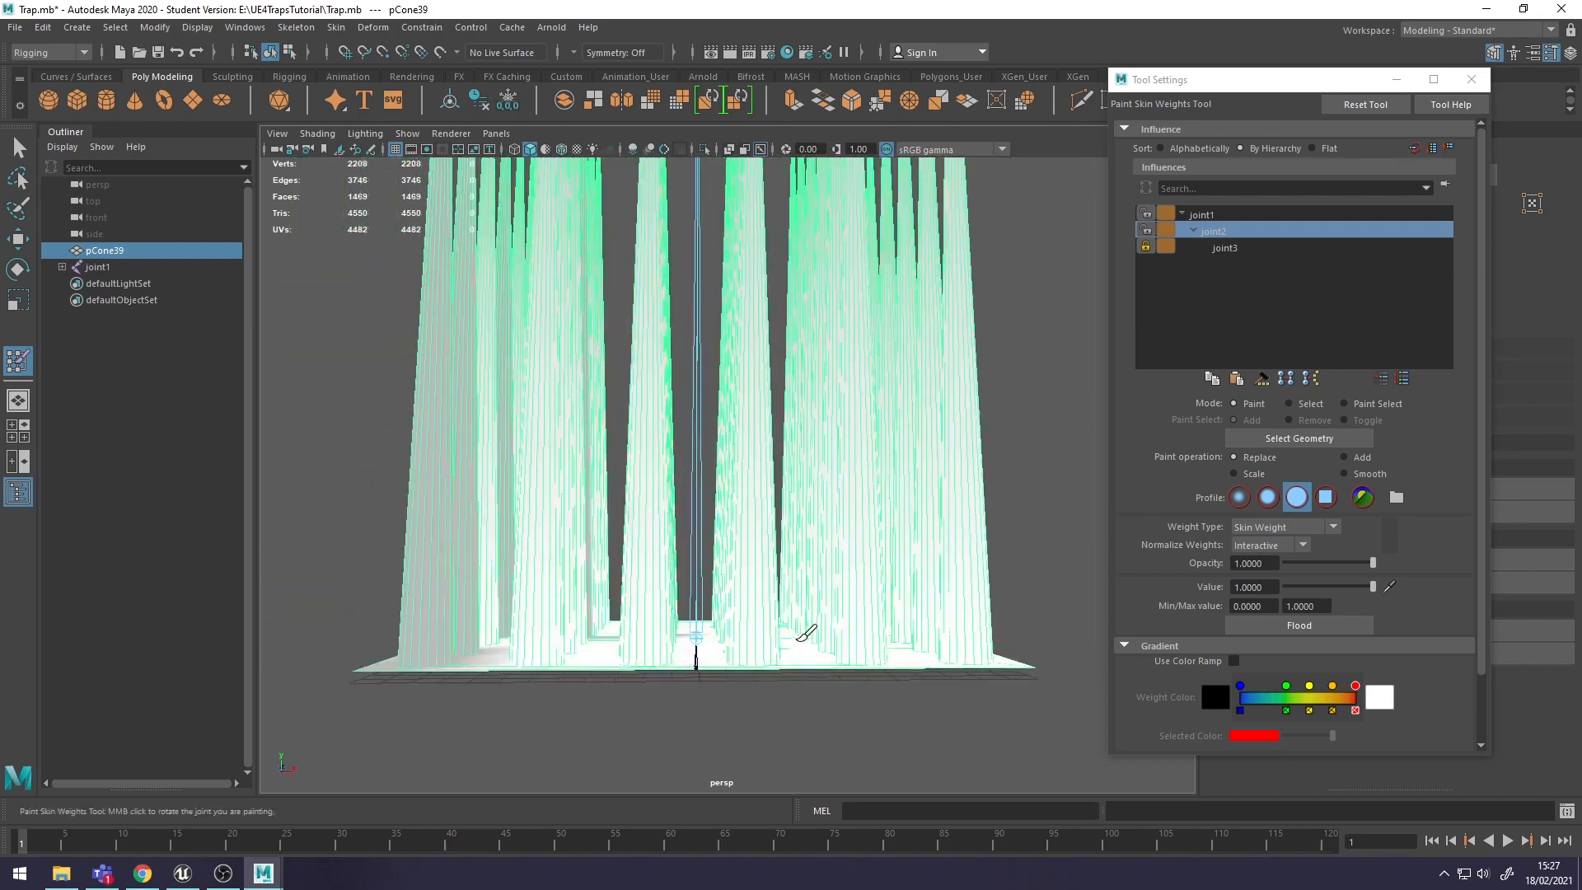
- Paint full joint2 weight on the remaining areas of the base plane and inspect the spike circles on its underside
alt+drag(608, 660, 701, 669)
mouse_move(766, 720)
mouse_down()
mouse_move(689, 685)
mouse_move(784, 654)
mouse_move(912, 682)
mouse_move(897, 555)
mouse_move(872, 560)
mouse_up()
alt+middle_drag(819, 381, 816, 506)
scroll(738, 445, up, 5)
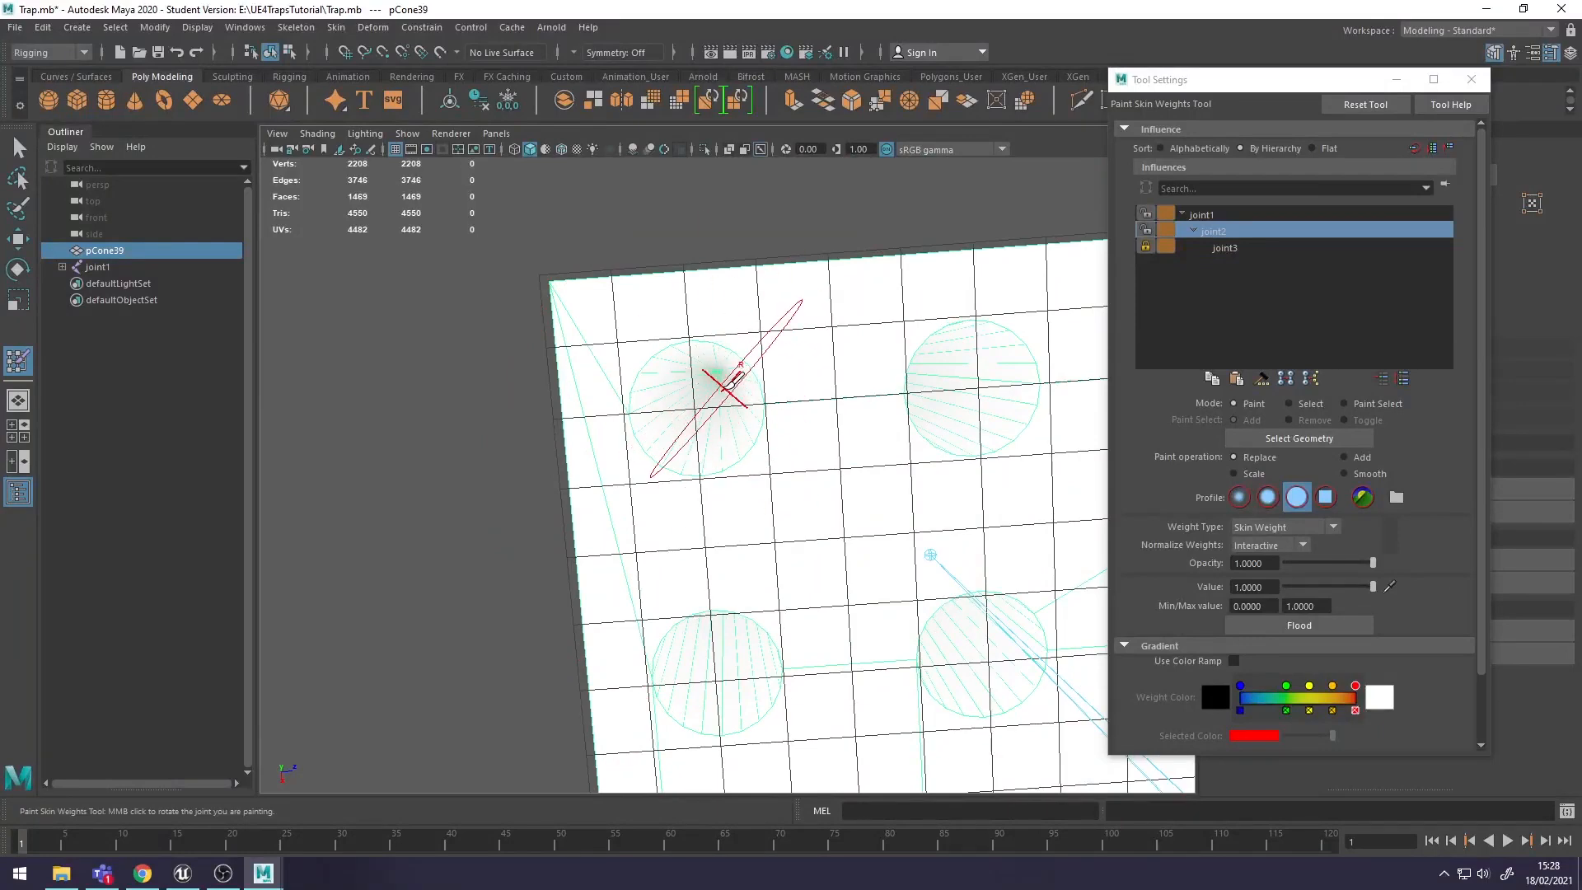
scroll(721, 367, down, 3)
alt+drag(721, 367, 745, 410)
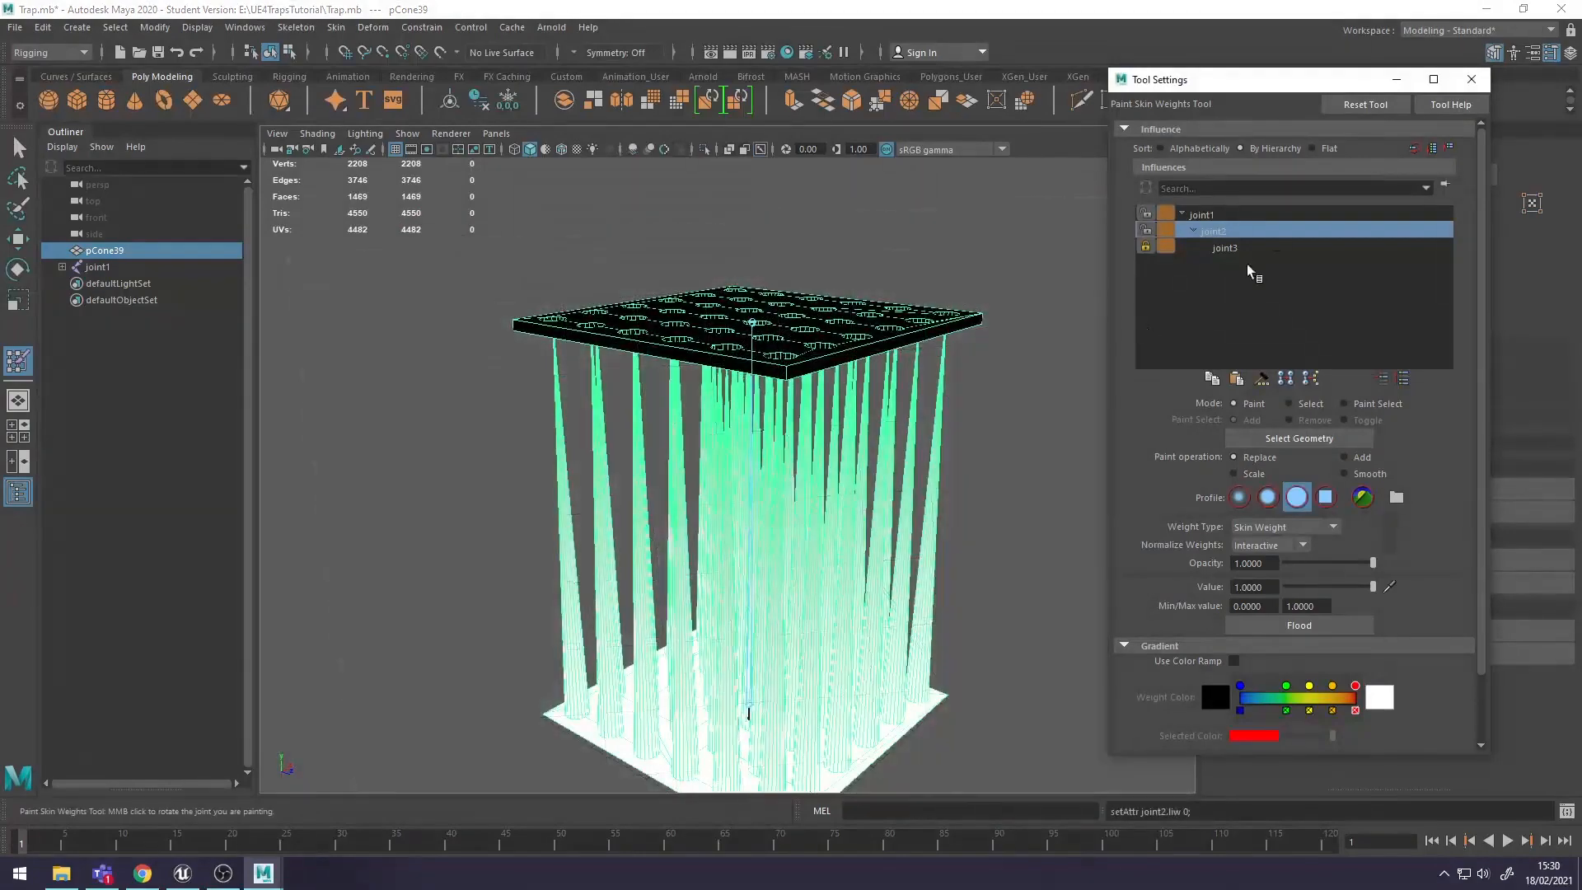
- Lock joint2's weights, make joint3 the active influence and examine its weights on the slab and base plane
alt+drag(803, 474, 829, 363)
alt+drag(724, 516, 811, 412)
click(1149, 231)
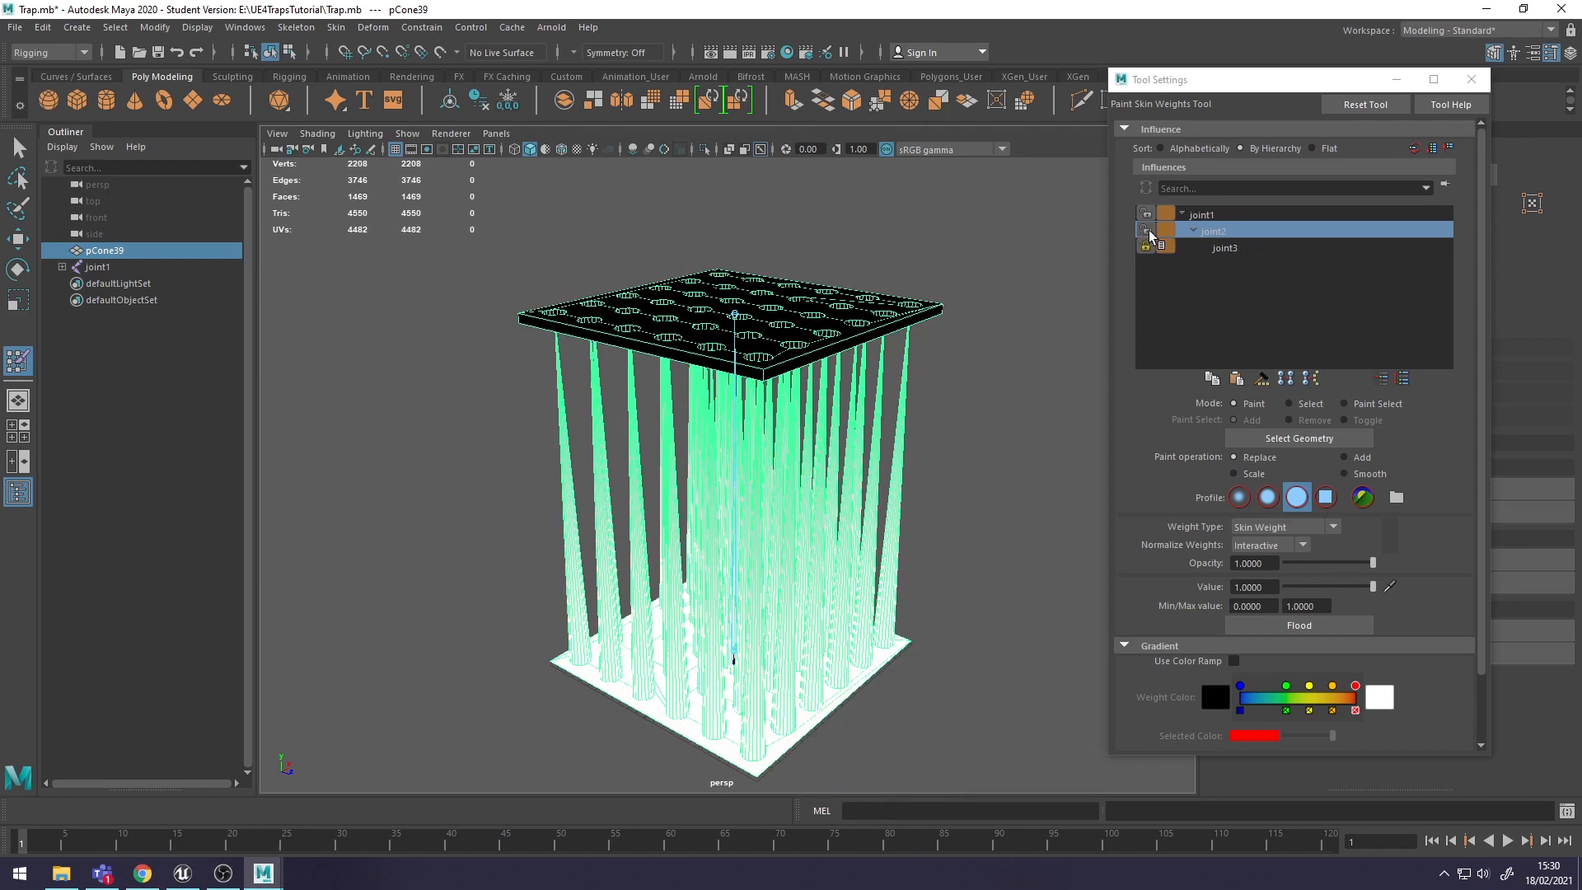
click(1238, 249)
mouse_move(879, 469)
alt+mouse_down()
mouse_move(880, 453)
mouse_move(904, 481)
alt+mouse_up()
alt+drag(899, 534, 616, 551)
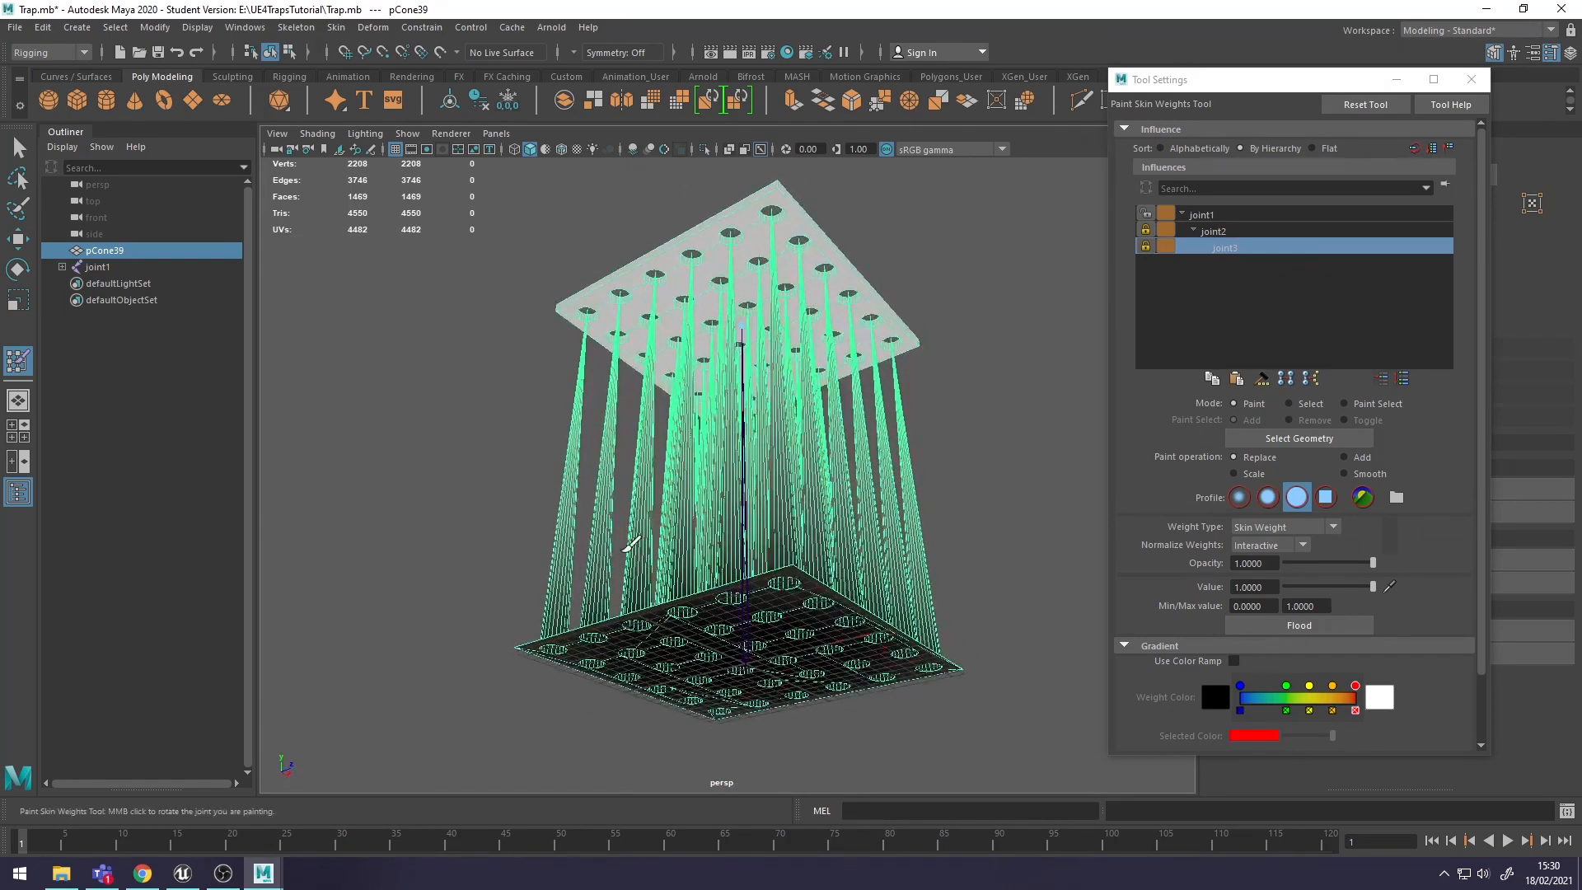
alt+drag(875, 359, 937, 401)
- Unlock joint3's weights and set the paint value to 0
click(1147, 246)
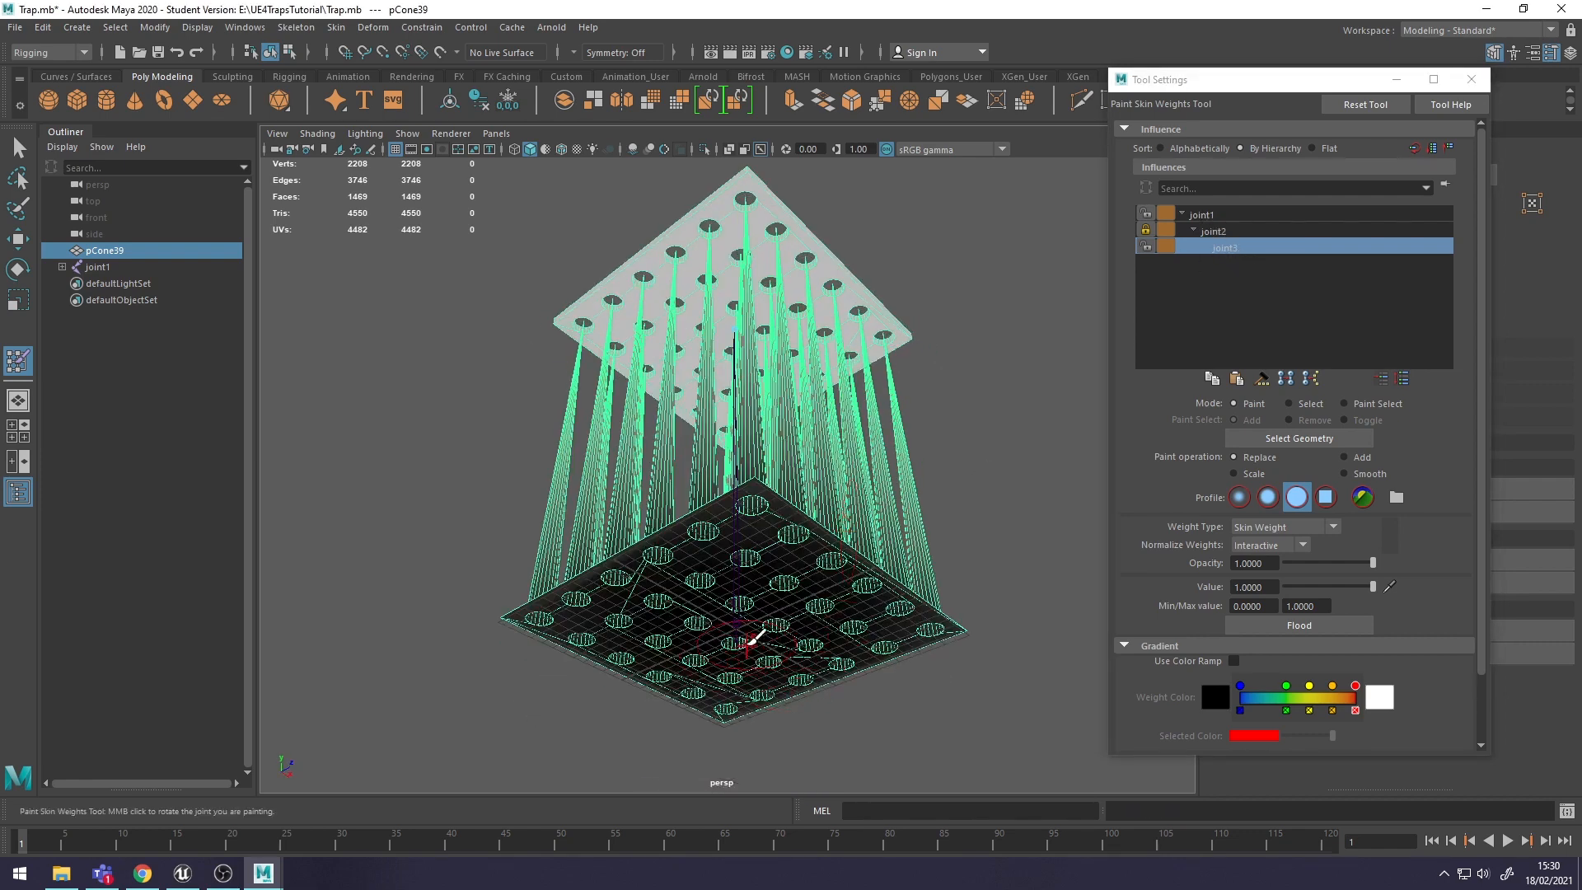
mouse_move(827, 614)
alt+mouse_down()
mouse_move(858, 576)
mouse_move(846, 614)
mouse_move(911, 494)
mouse_move(918, 507)
alt+mouse_up()
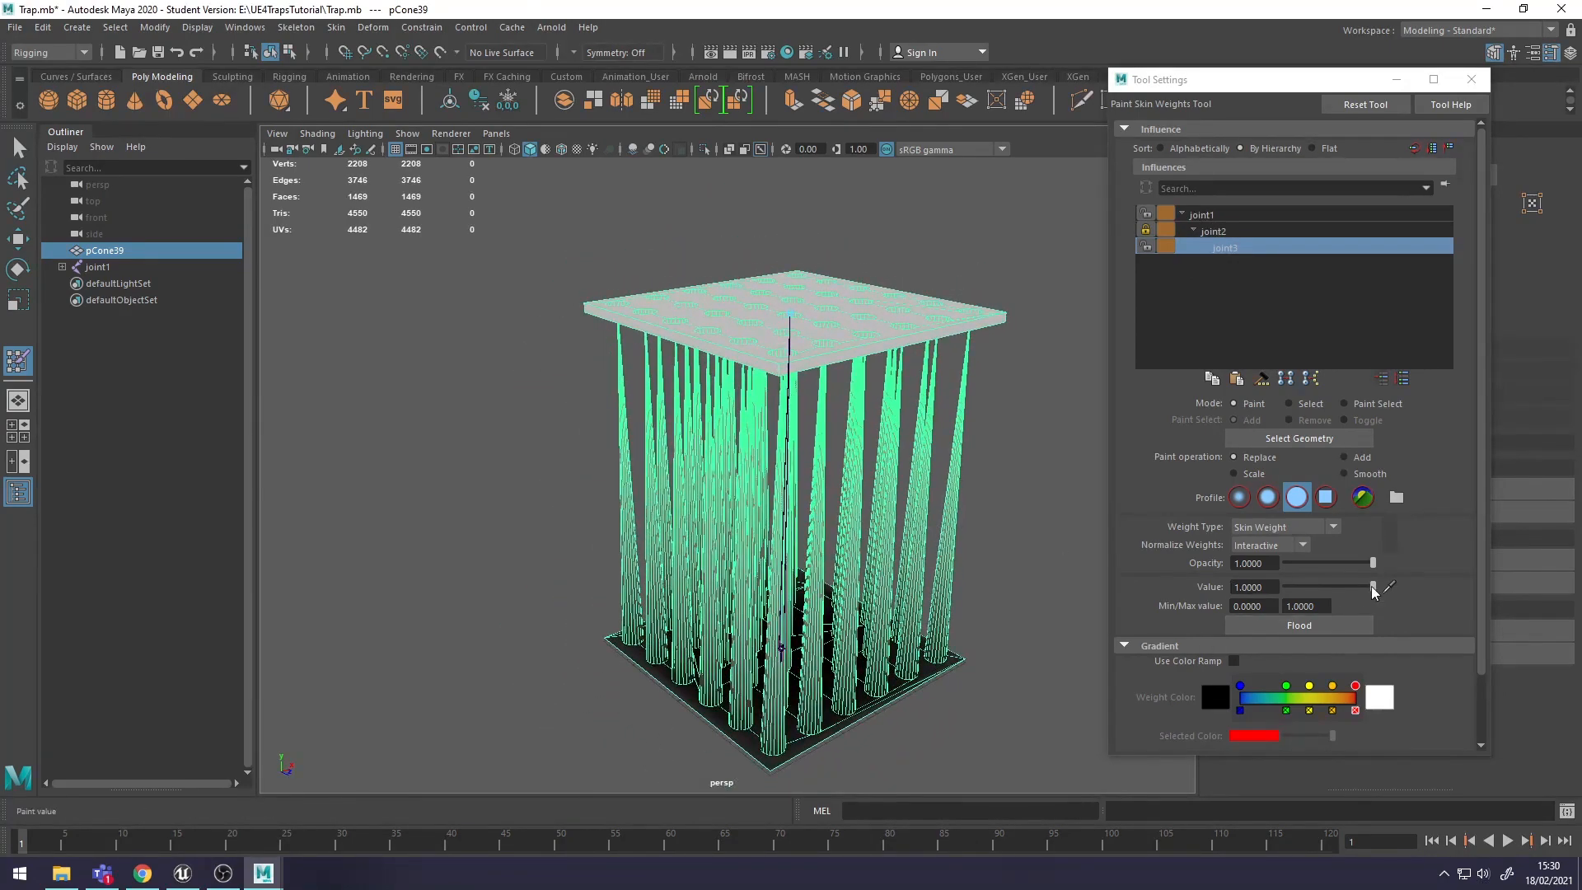
drag(1372, 586, 1287, 587)
alt+drag(849, 479, 770, 495)
mouse_move(819, 368)
alt+mouse_down()
mouse_move(894, 370)
mouse_move(809, 431)
mouse_move(845, 445)
mouse_move(746, 449)
mouse_move(725, 404)
mouse_move(952, 363)
mouse_move(822, 384)
mouse_move(956, 416)
alt+mouse_up()
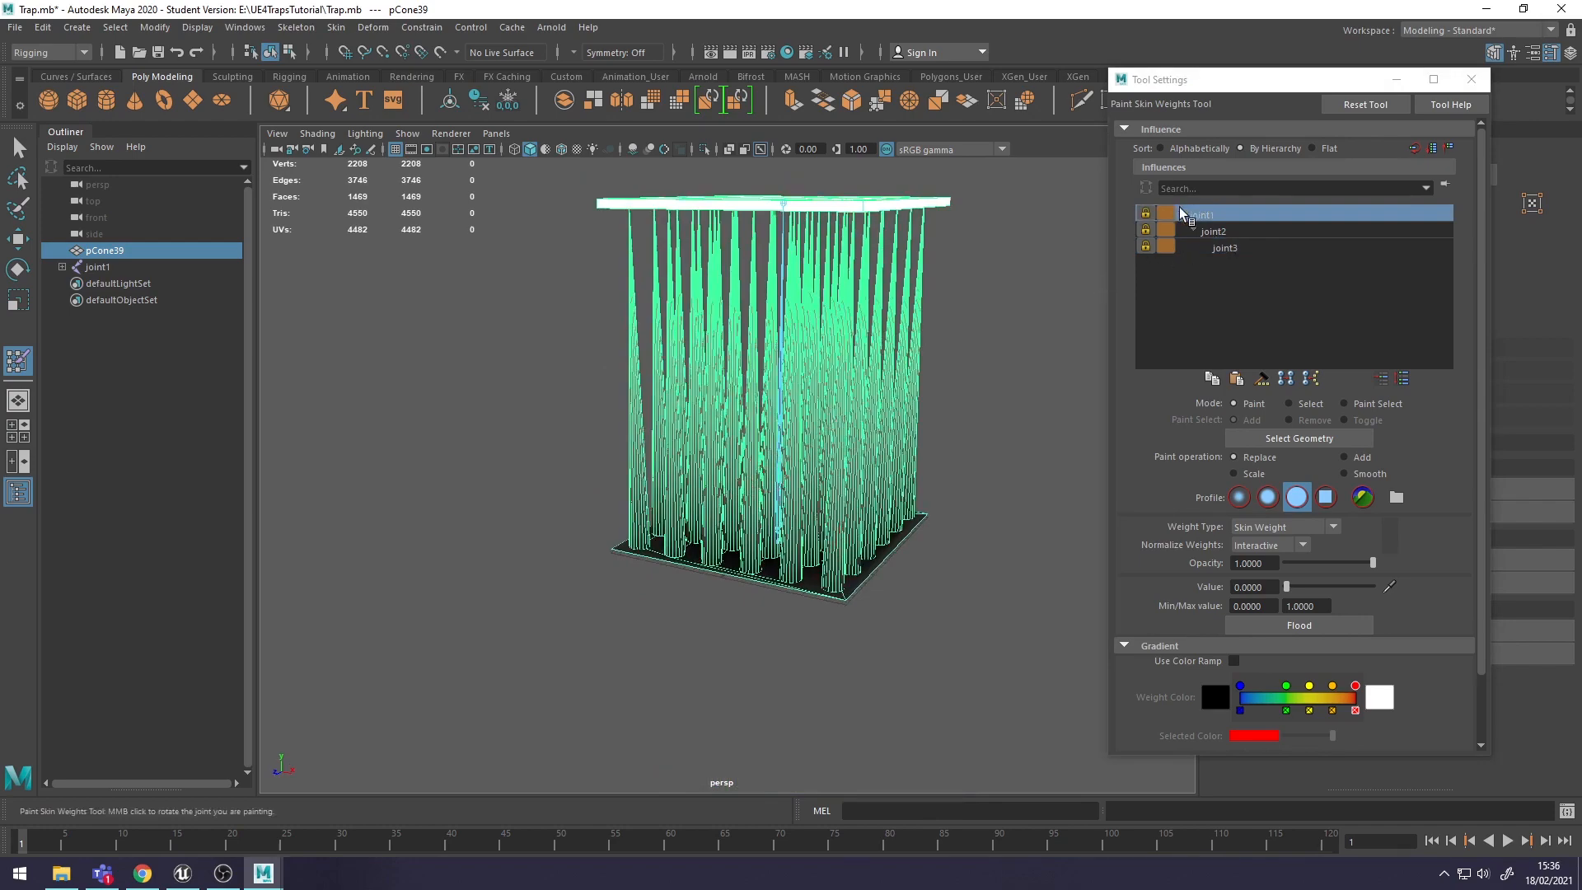
- Compare joint1's and joint2's painted weights across the trap, and unlock joint1's and joint2's weights
mouse_move(900, 473)
alt+mouse_down()
mouse_move(721, 471)
mouse_move(895, 657)
mouse_move(817, 691)
alt+mouse_up()
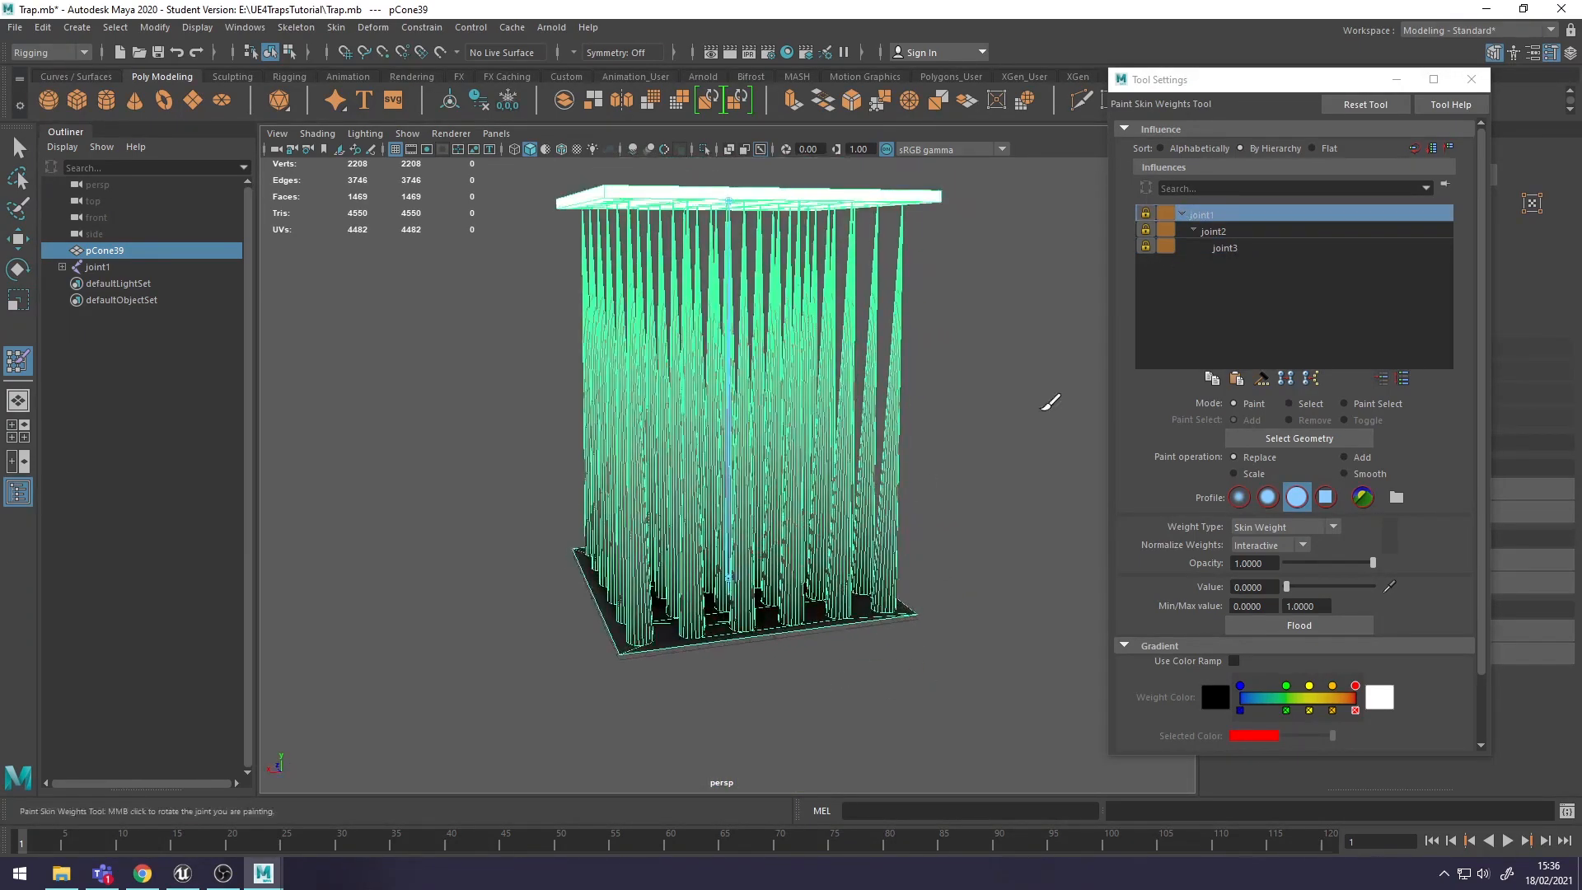
click(1220, 232)
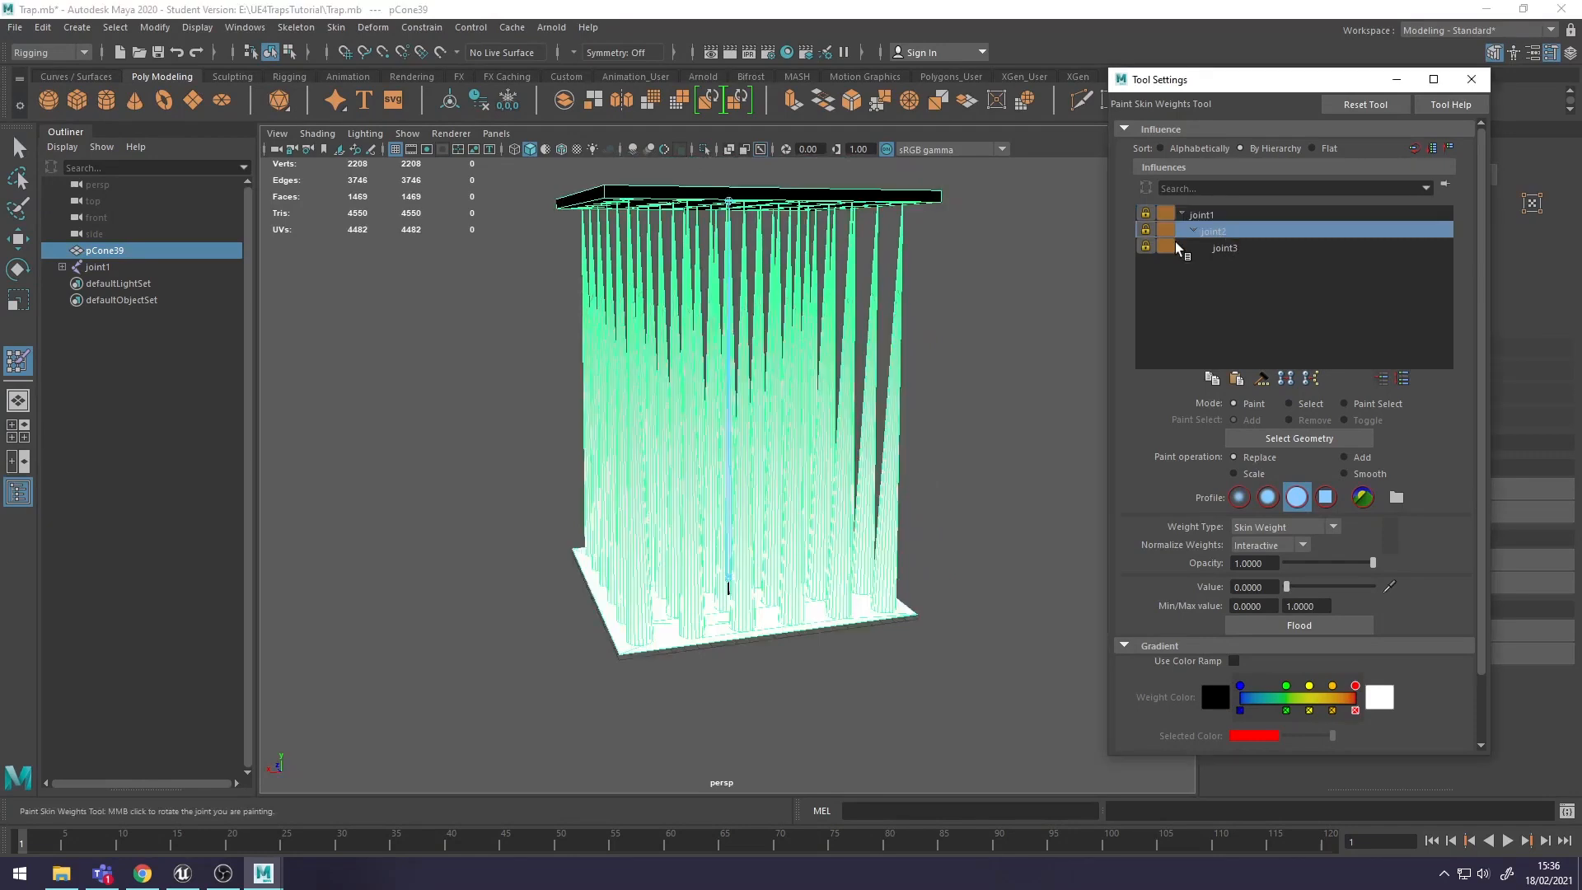
click(1240, 215)
mouse_move(862, 621)
alt+mouse_down()
mouse_move(812, 635)
mouse_move(766, 623)
alt+mouse_up()
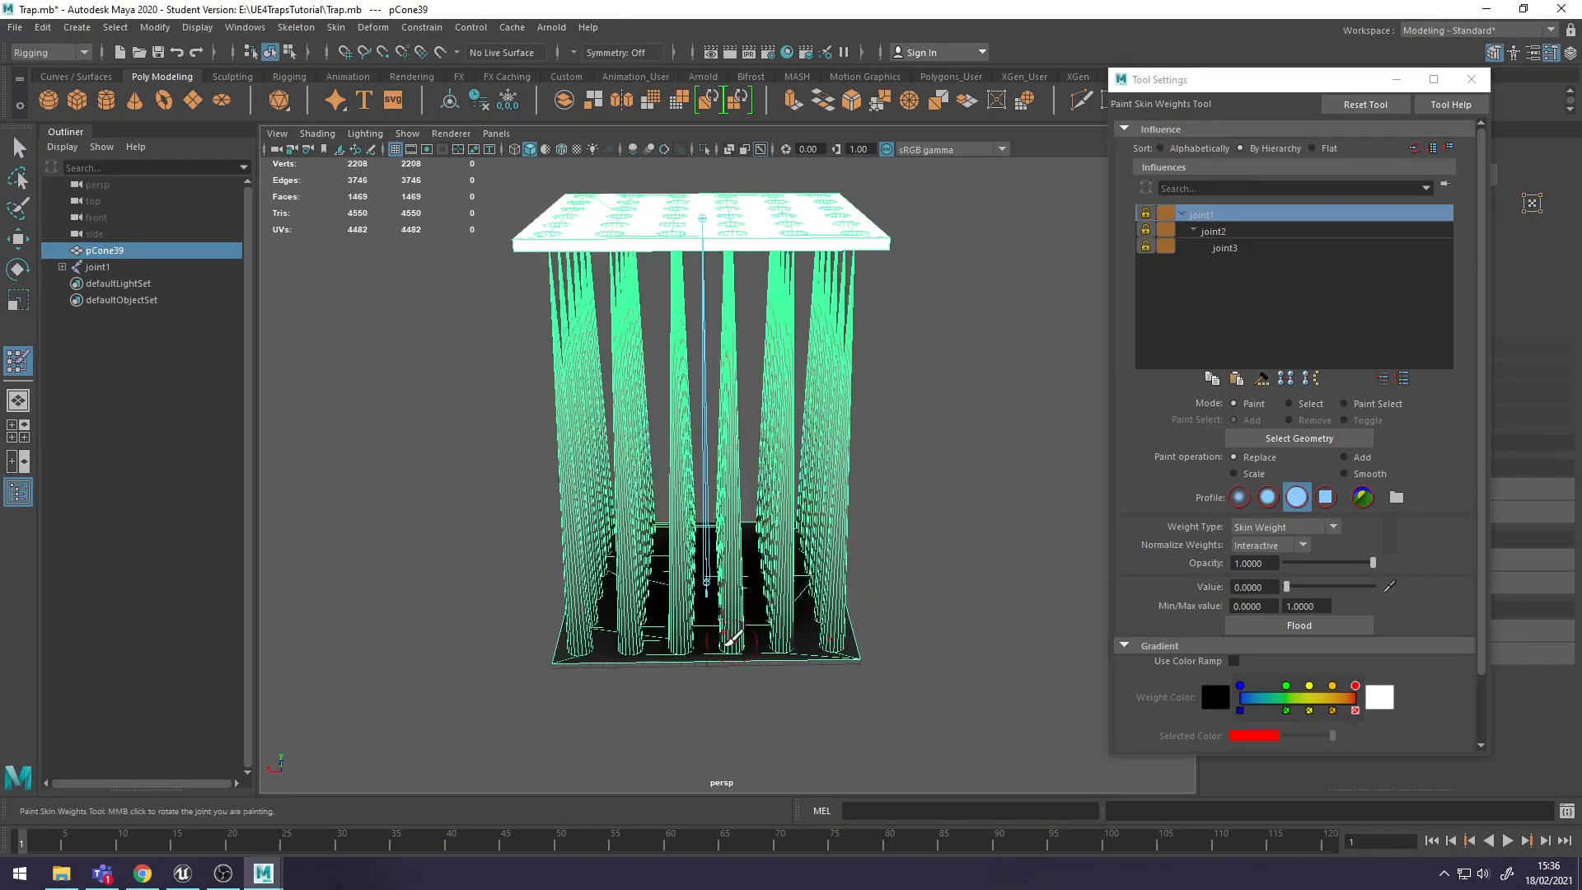
click(1145, 214)
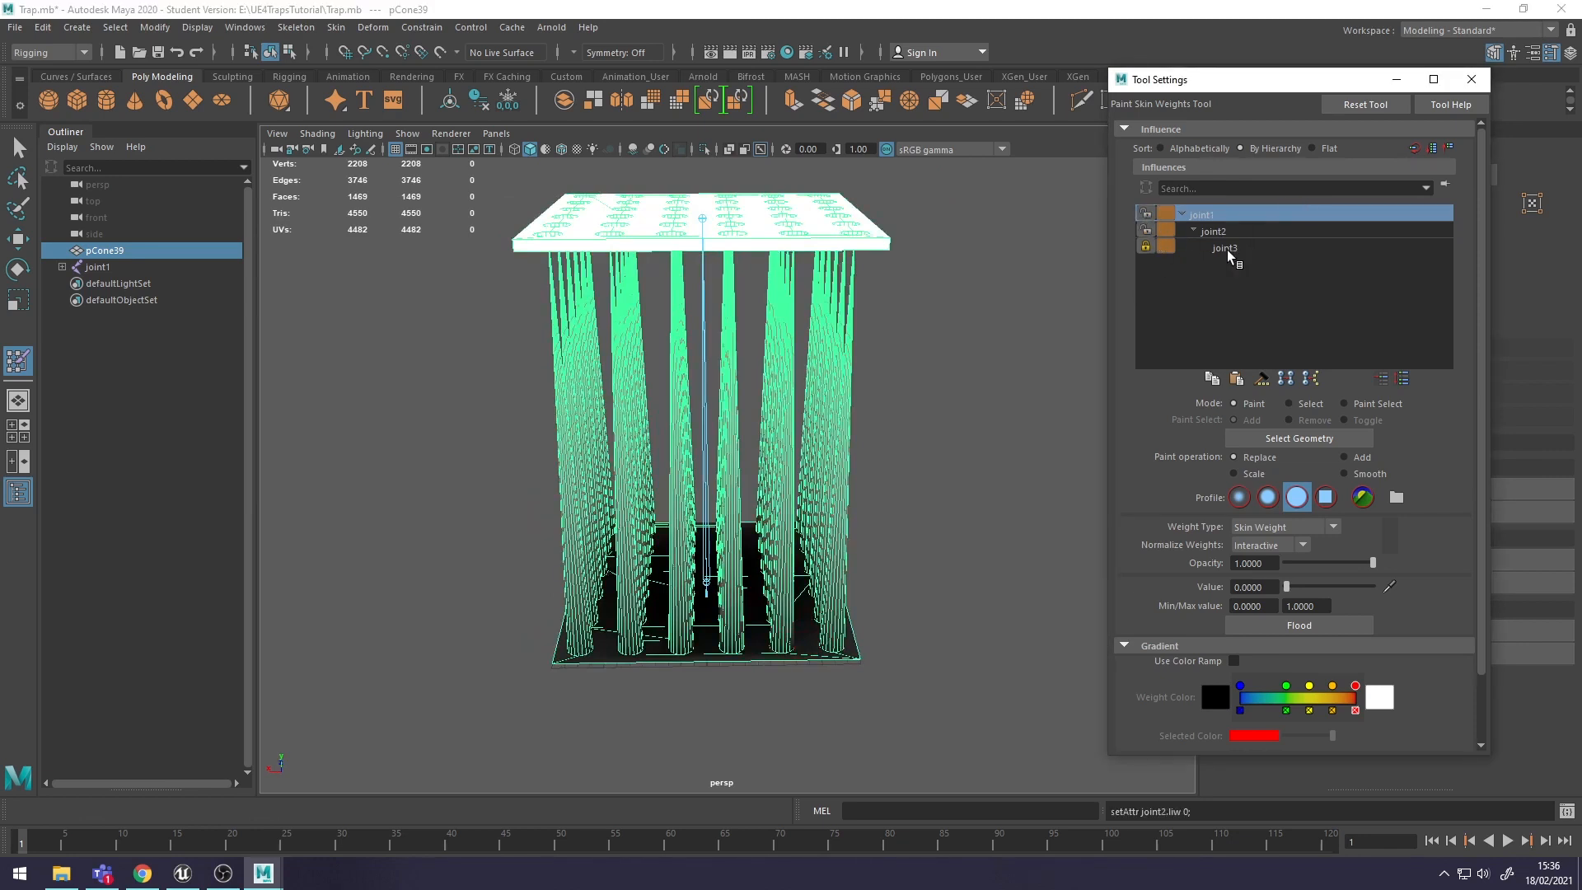
- Paint zero joint1 weight on the spike base circles that still carry its influence on the underside of the base plane
alt+drag(896, 603, 711, 360)
alt+middle_drag(712, 360, 816, 445)
scroll(731, 393, up, 6)
alt+middle_drag(727, 330, 789, 402)
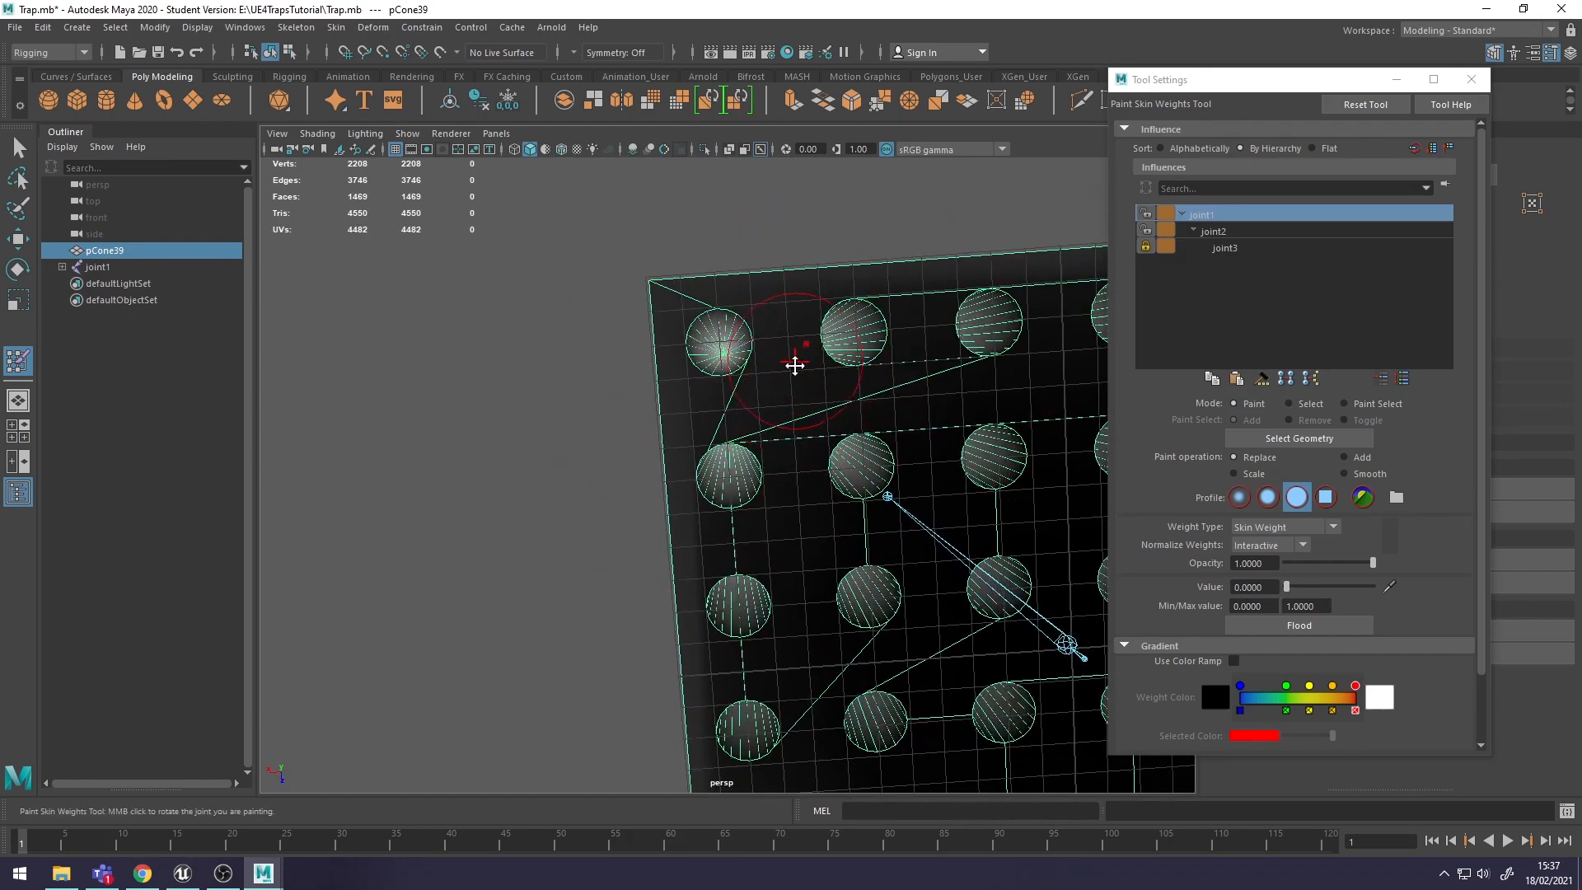
alt+middle_drag(803, 352, 805, 371)
alt+middle_drag(1007, 413, 995, 421)
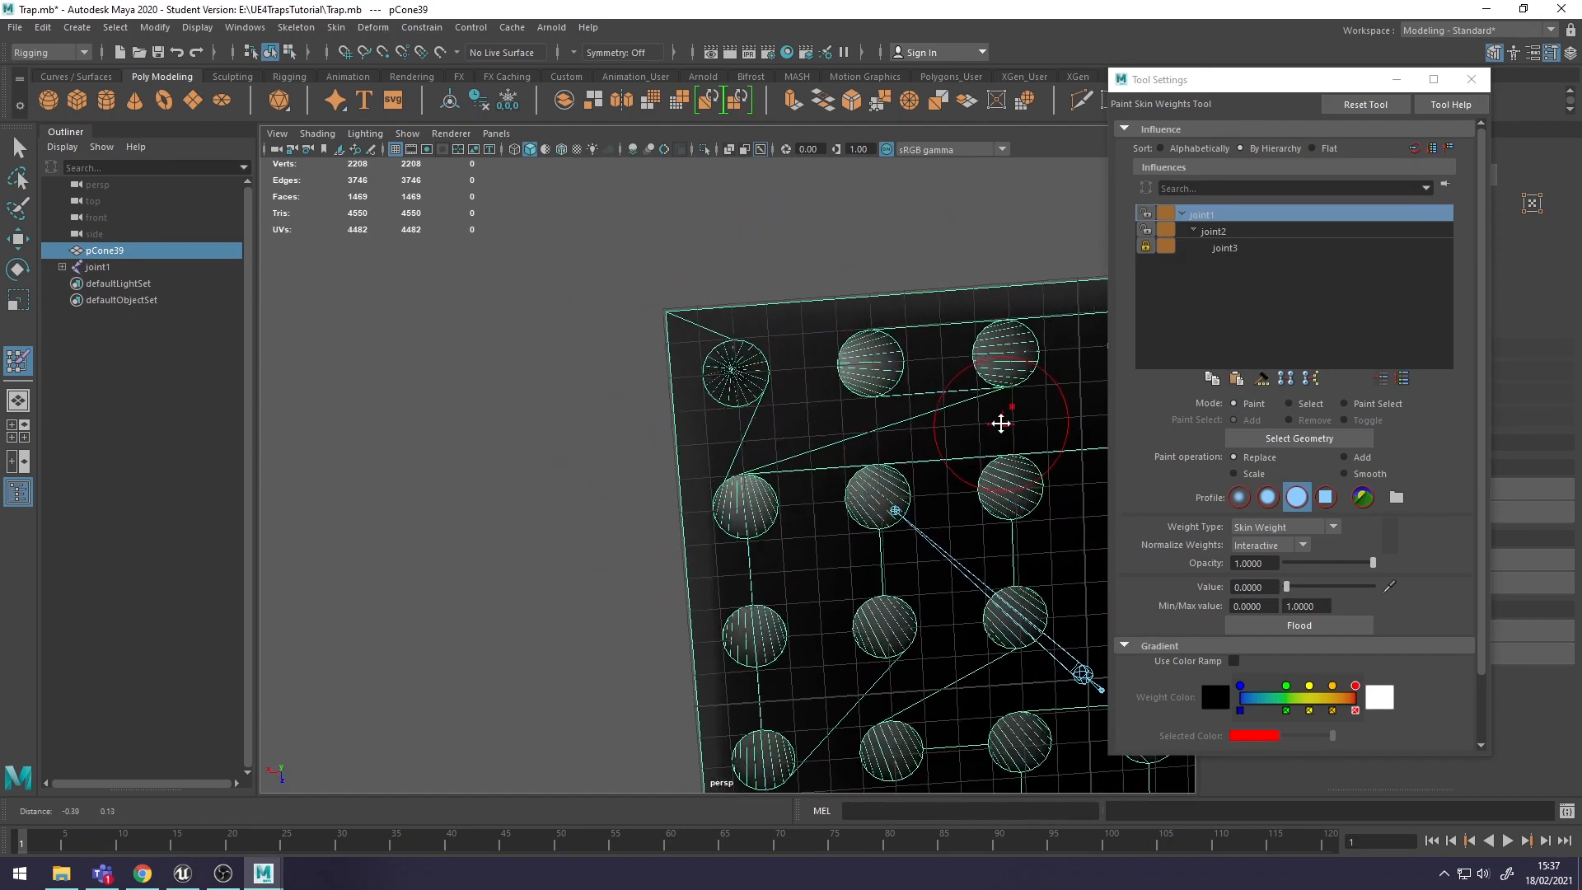
scroll(775, 329, up, 4)
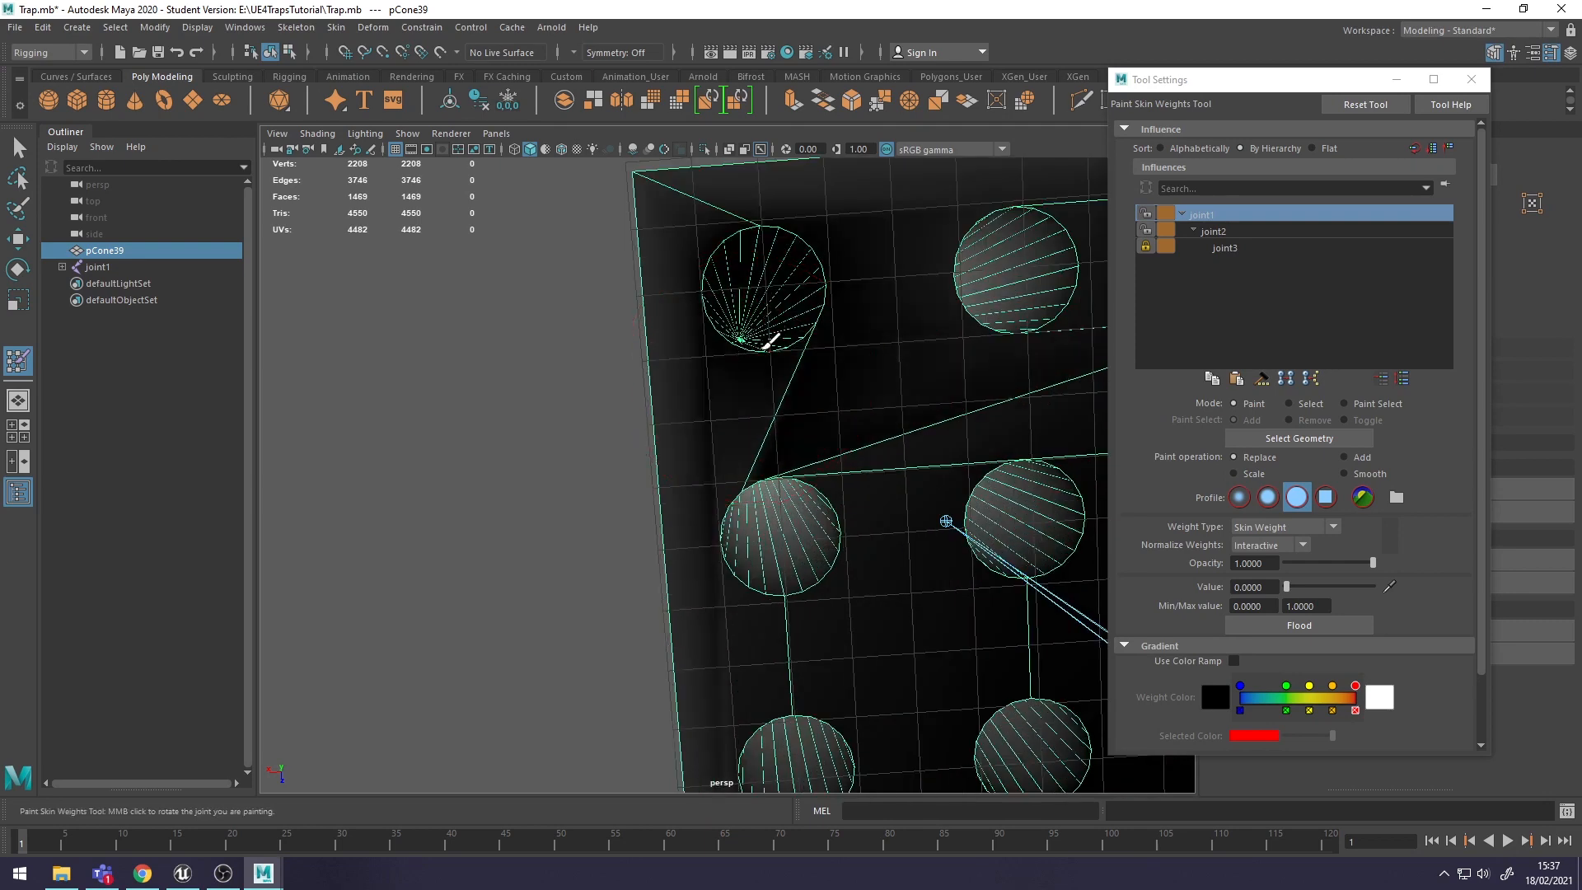
alt+middle_drag(971, 353, 779, 409)
mouse_move(779, 410)
mouse_down()
mouse_move(752, 345)
mouse_move(691, 420)
mouse_move(756, 310)
mouse_up()
mouse_move(984, 363)
alt+middle_down()
mouse_move(818, 402)
mouse_move(805, 382)
alt+middle_up()
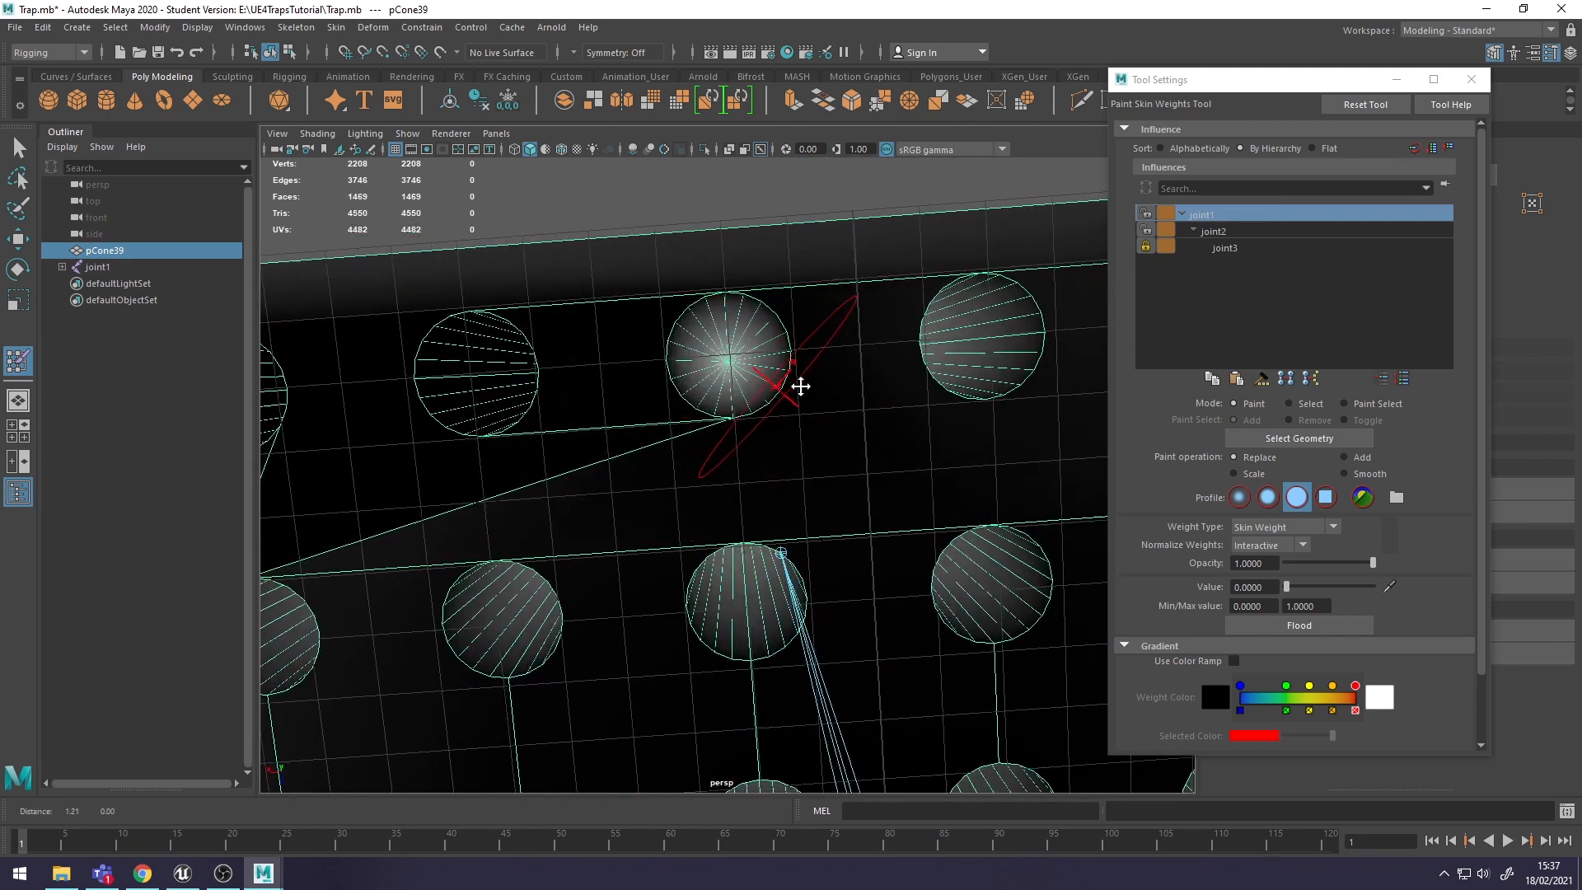
drag(736, 351, 774, 350)
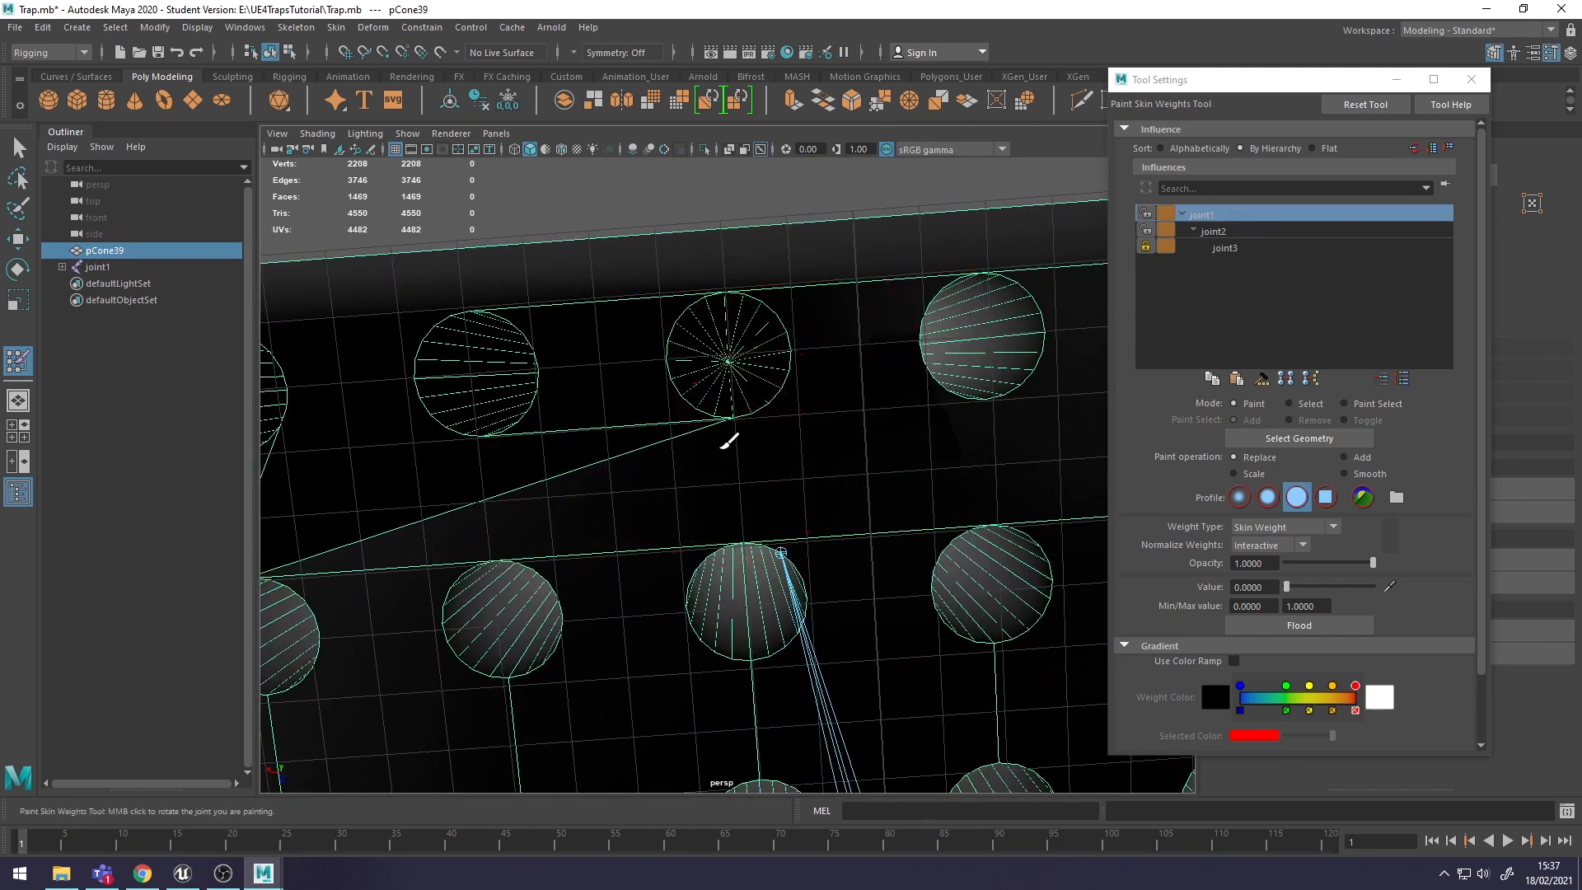
alt+drag(585, 482, 753, 453)
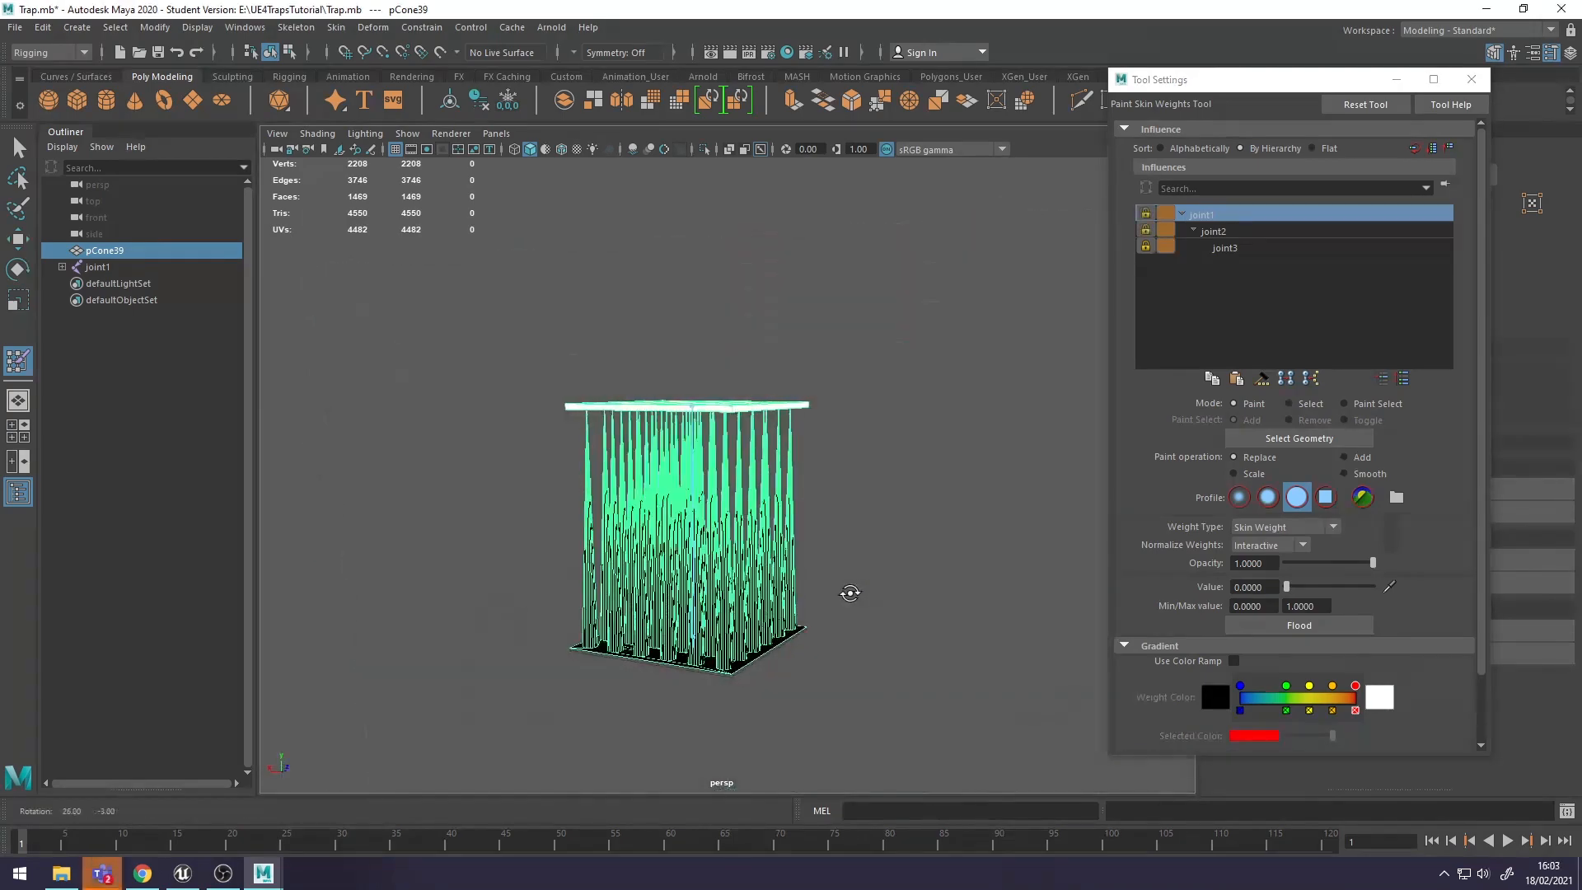
- Restart the Paint Skin Weights tool and examine joint1's weights on the slab, spikes and base plane
mouse_move(849, 593)
alt+mouse_down()
mouse_move(841, 629)
mouse_move(929, 541)
mouse_move(925, 504)
mouse_move(897, 501)
mouse_move(906, 544)
alt+mouse_up()
key(q)
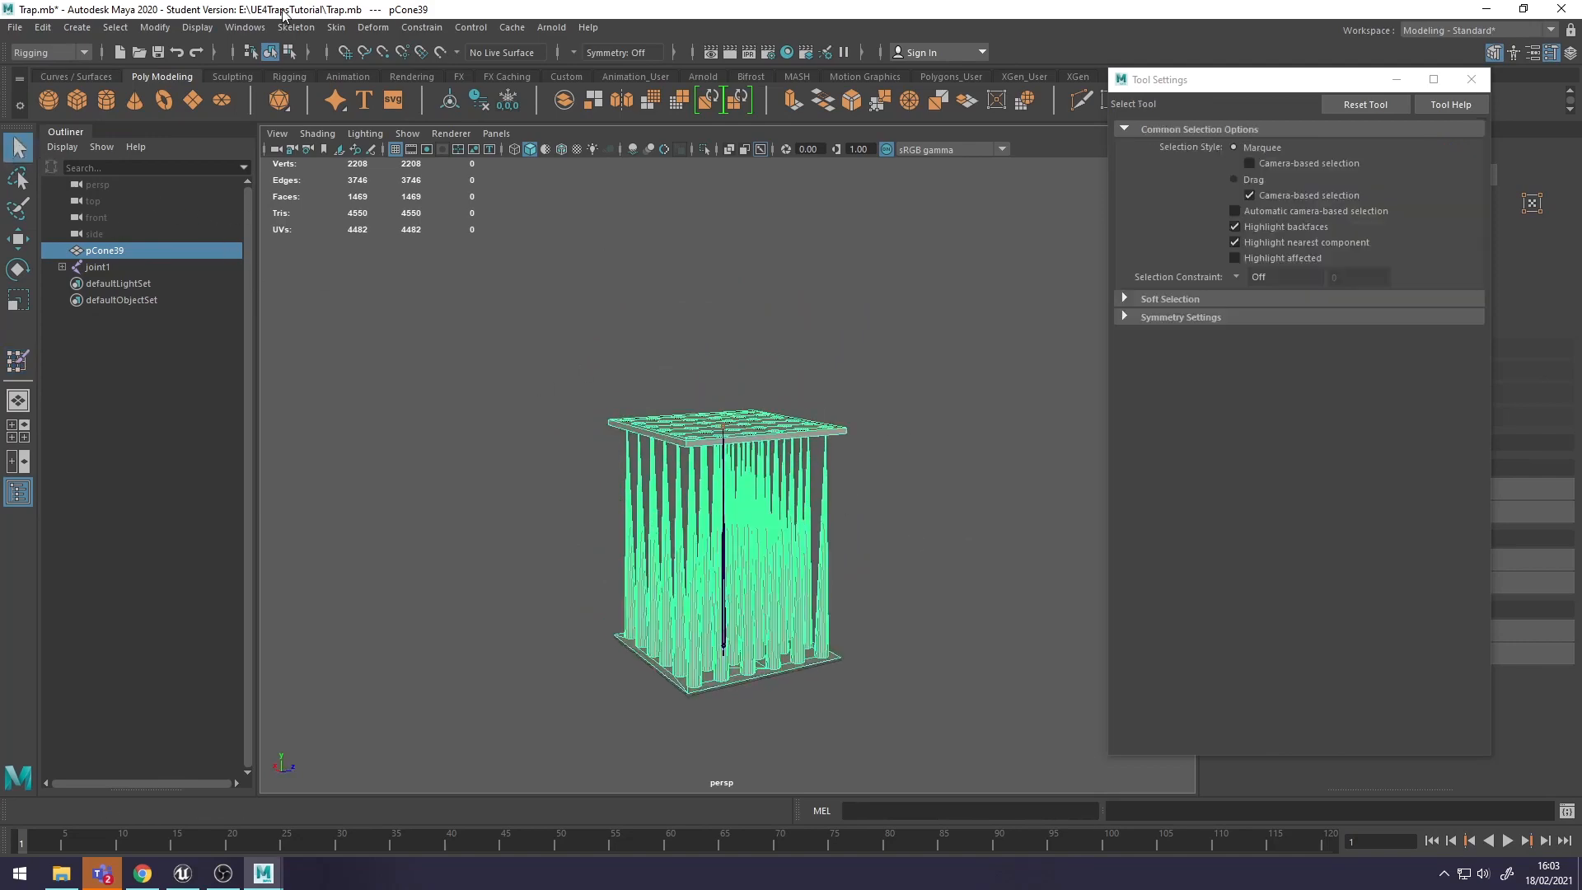
click(336, 27)
click(551, 148)
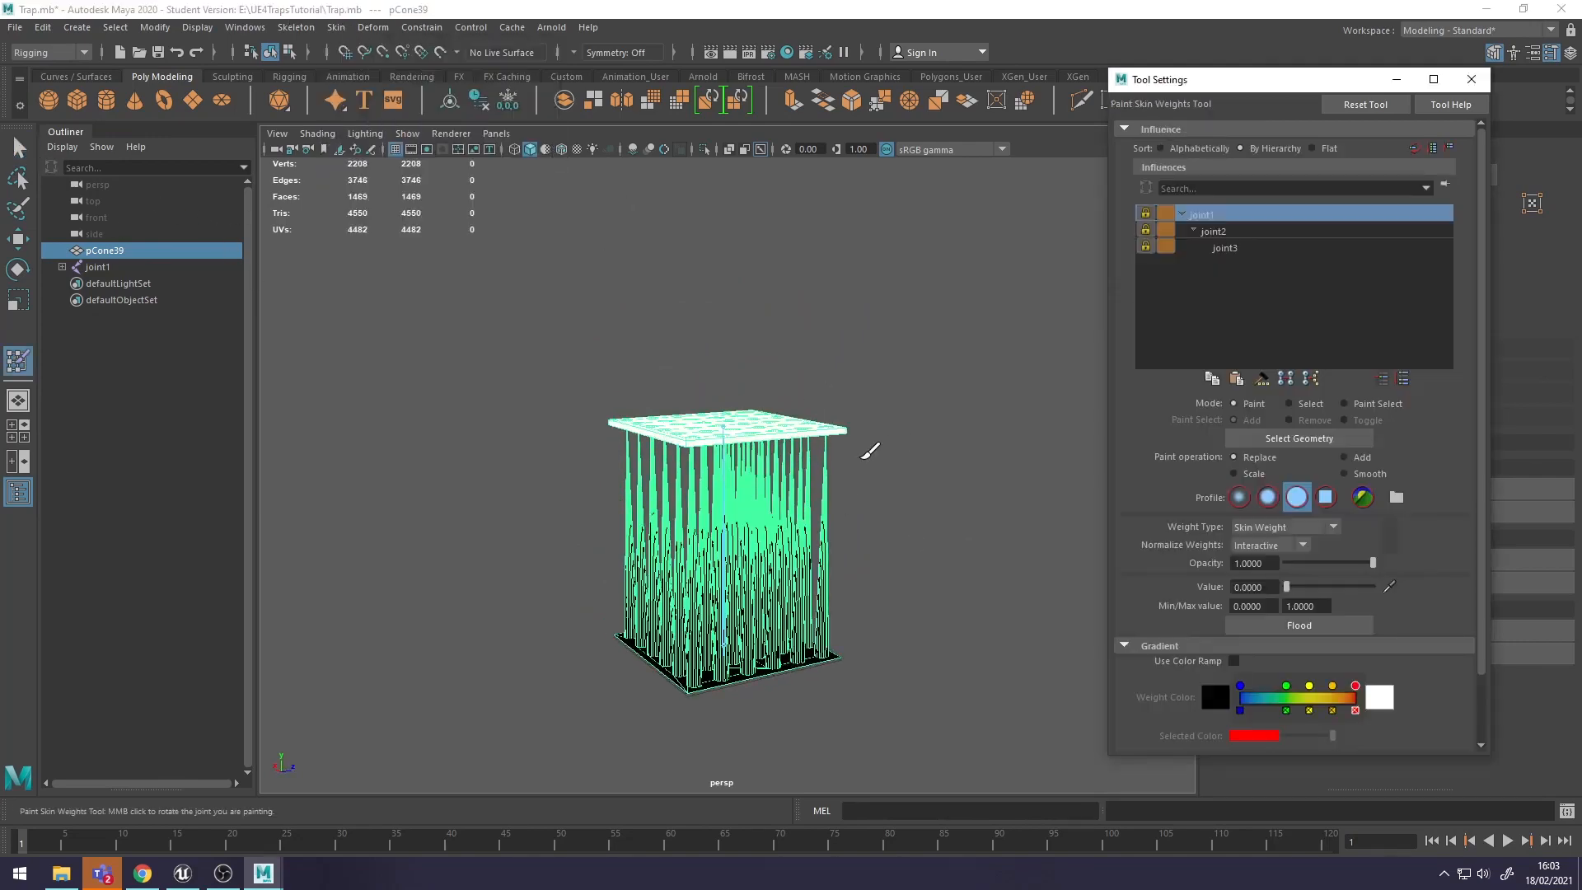
scroll(734, 375, up, 6)
mouse_move(742, 375)
alt+middle_down()
mouse_move(749, 512)
mouse_move(766, 322)
alt+middle_up()
scroll(798, 472, down, 8)
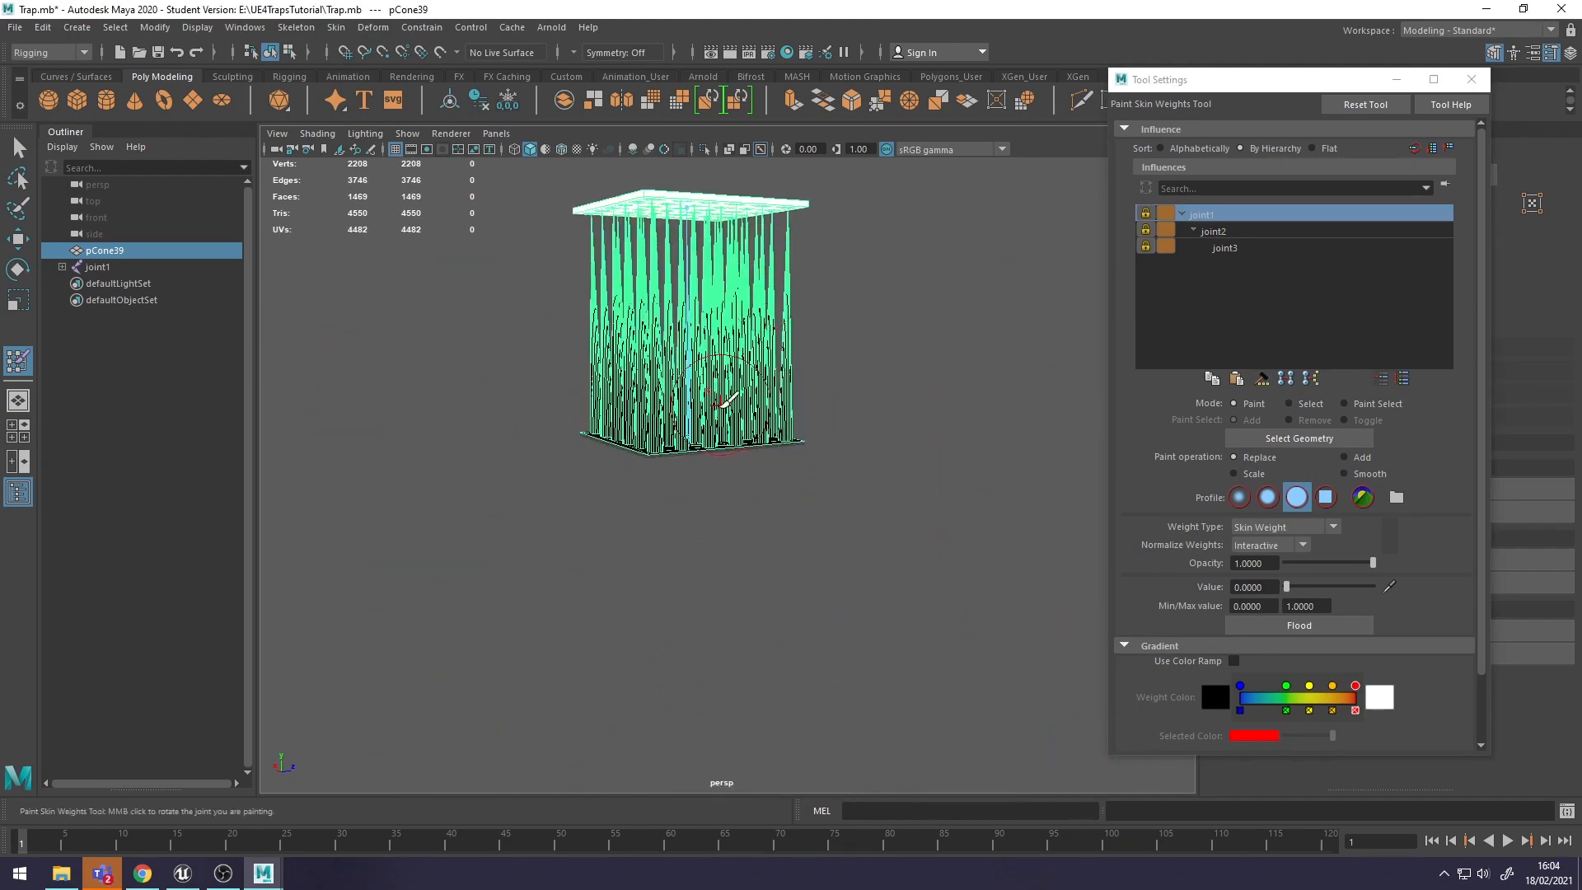
scroll(724, 441, up, 8)
alt+middle_drag(719, 441, 757, 397)
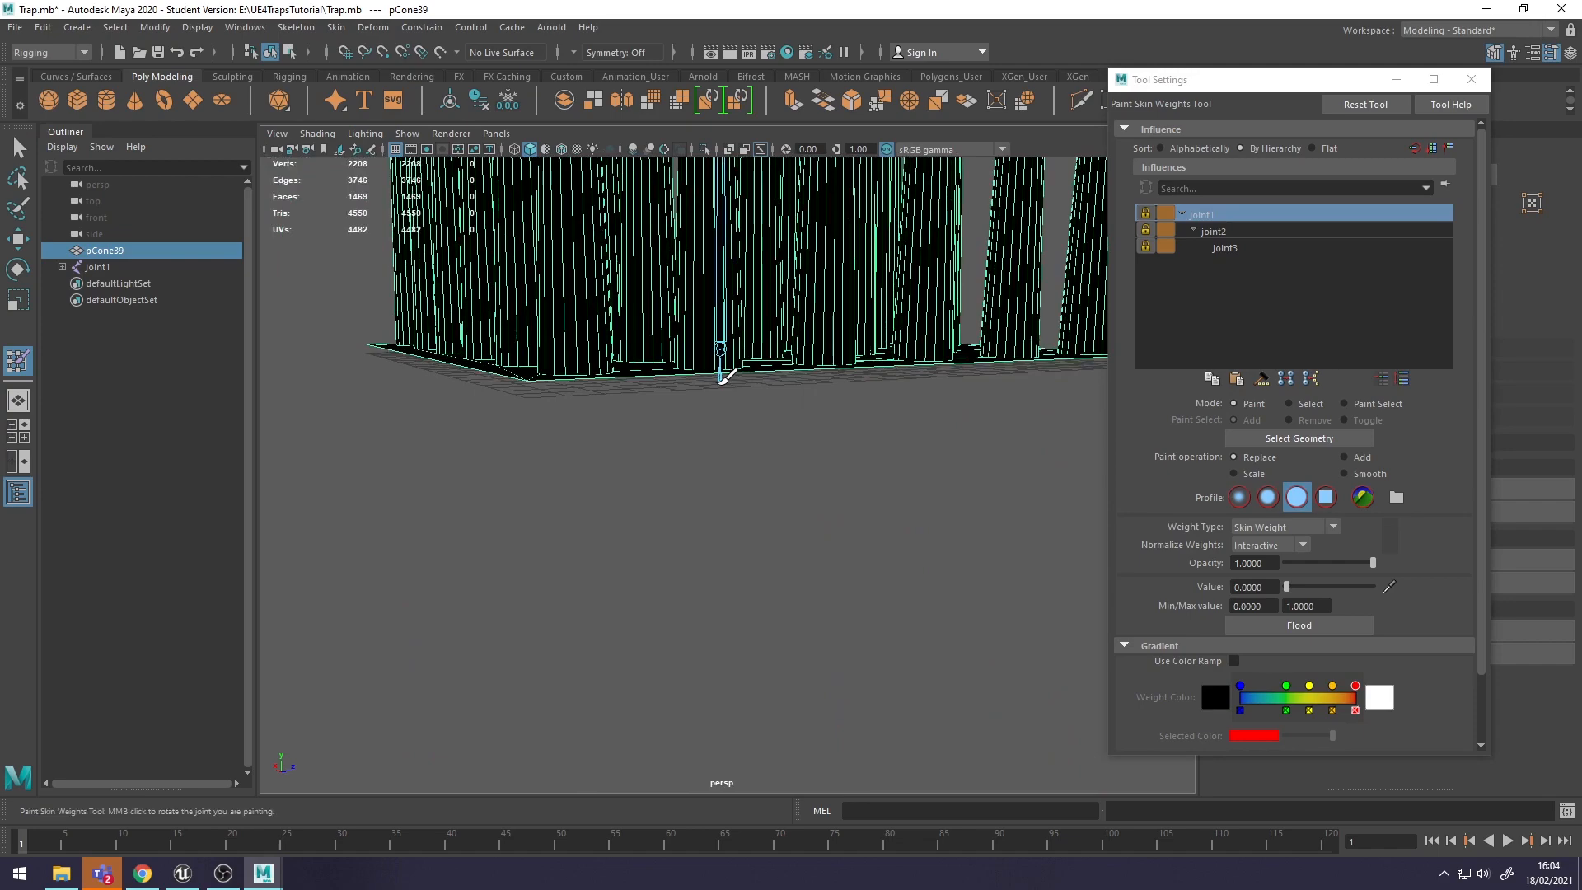
scroll(765, 373, down, 10)
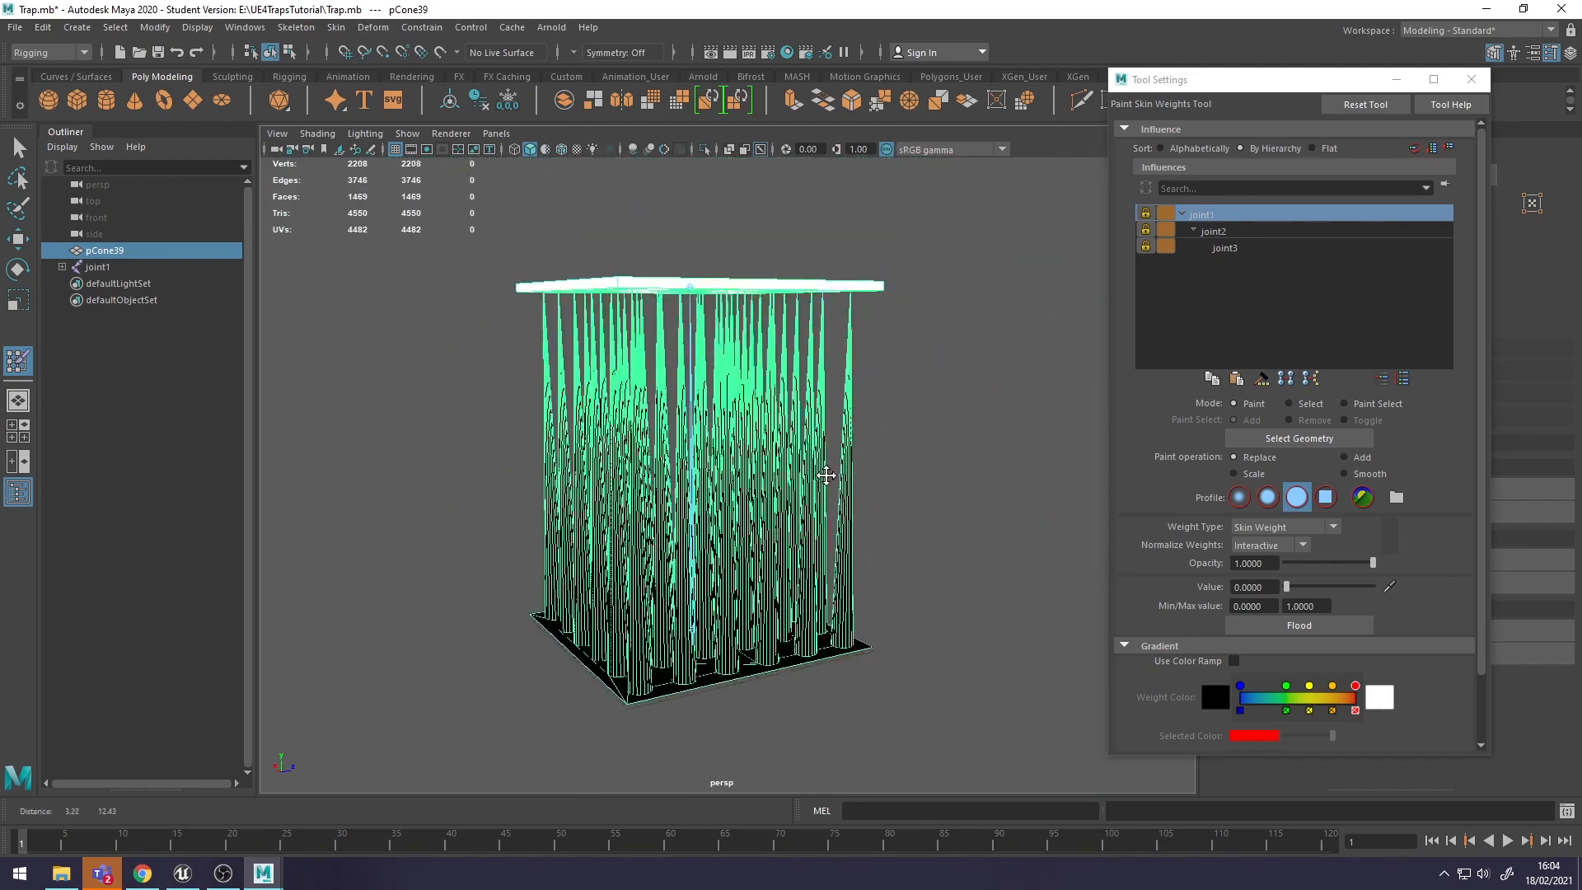
mouse_move(759, 323)
alt+mouse_down()
mouse_move(766, 364)
mouse_move(770, 318)
mouse_move(787, 333)
alt+mouse_up()
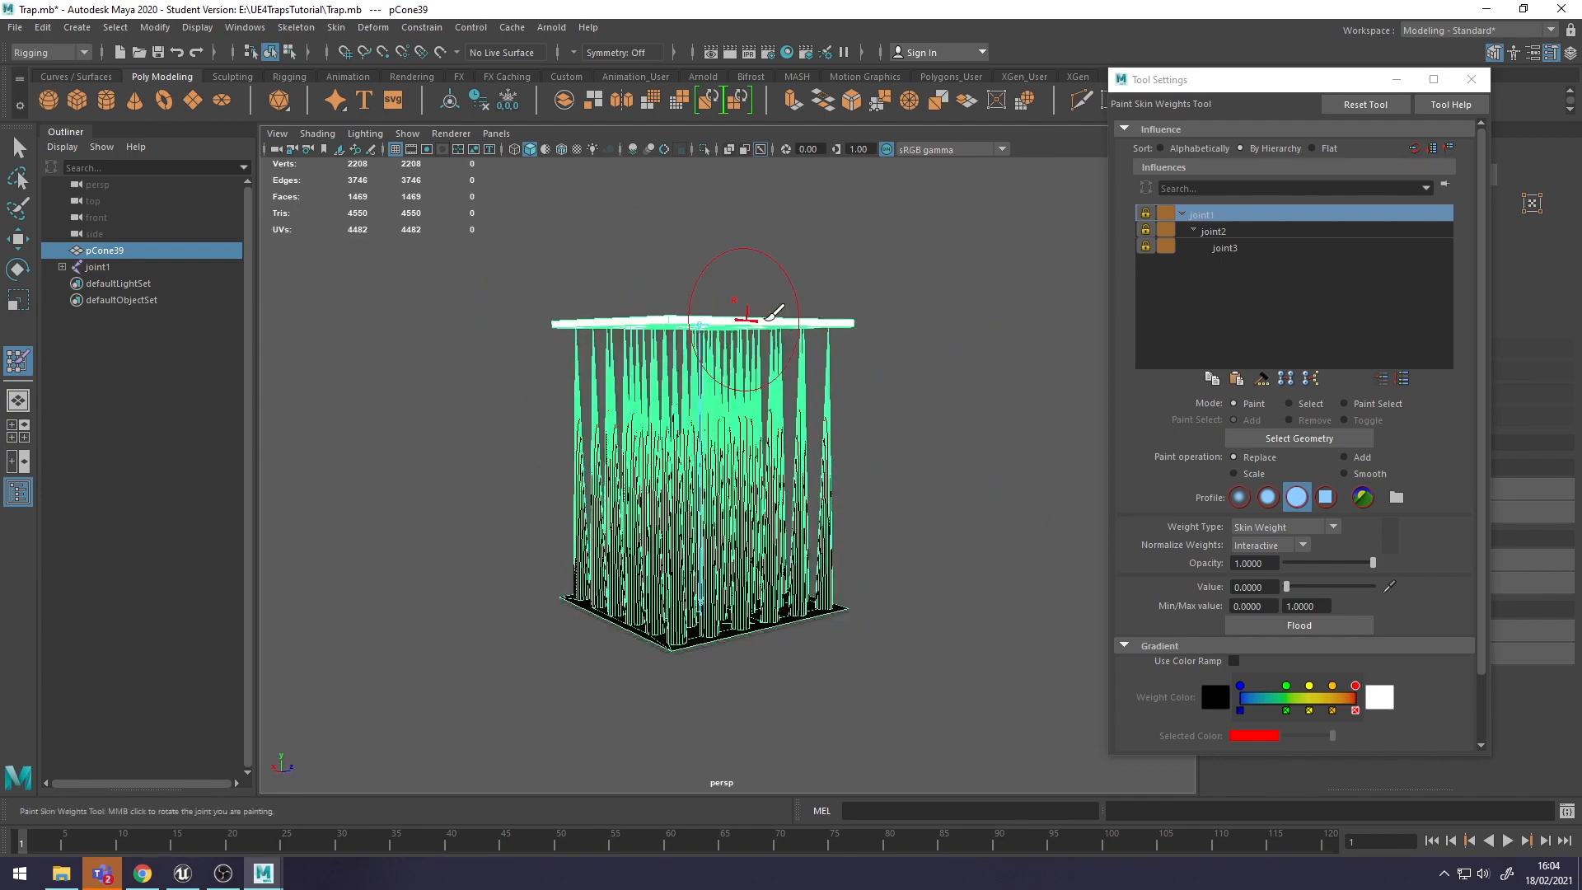
scroll(784, 304, up, 5)
scroll(785, 289, down, 5)
- Examine joint2's and joint3's weights across the trap, and leave the Paint Skin Weights tool
click(1210, 234)
scroll(742, 560, down, 4)
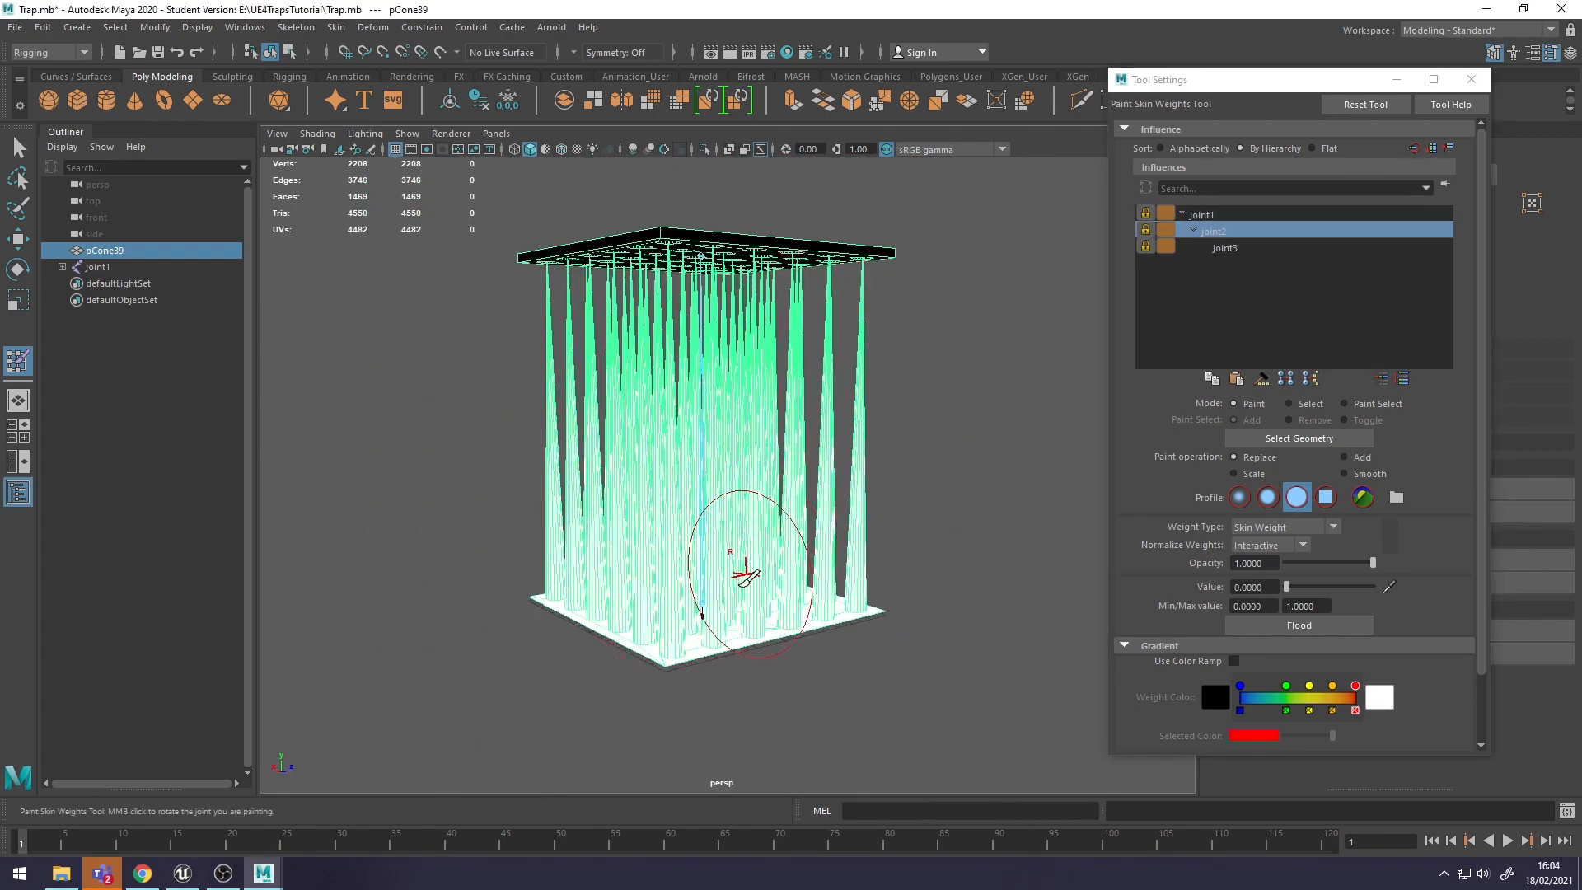
scroll(741, 585, up, 5)
alt+middle_drag(725, 610, 798, 345)
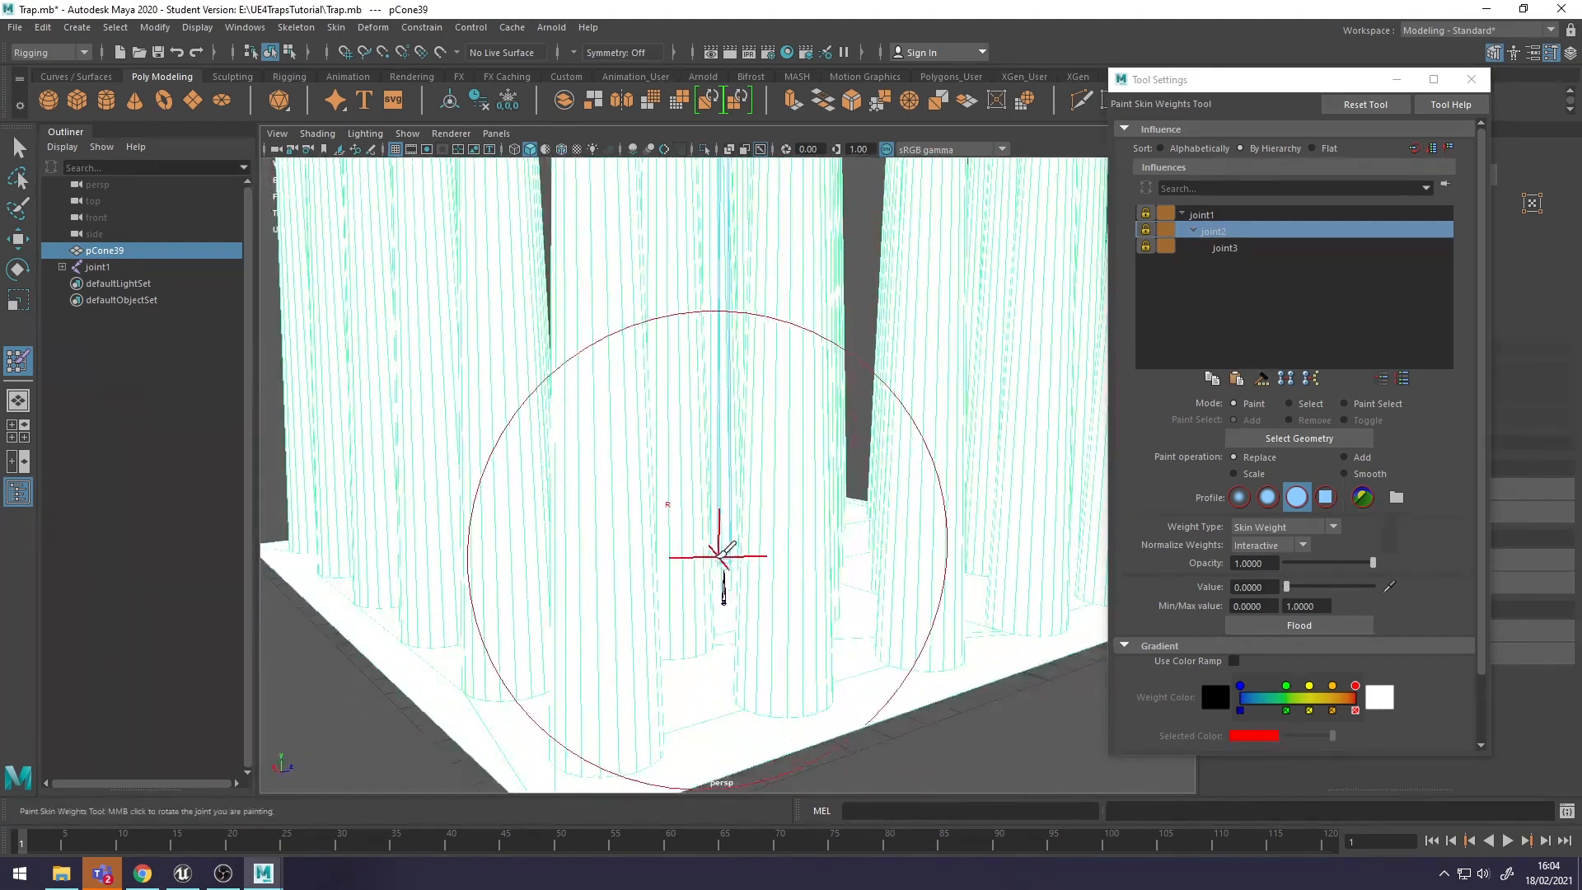
scroll(794, 486, down, 6)
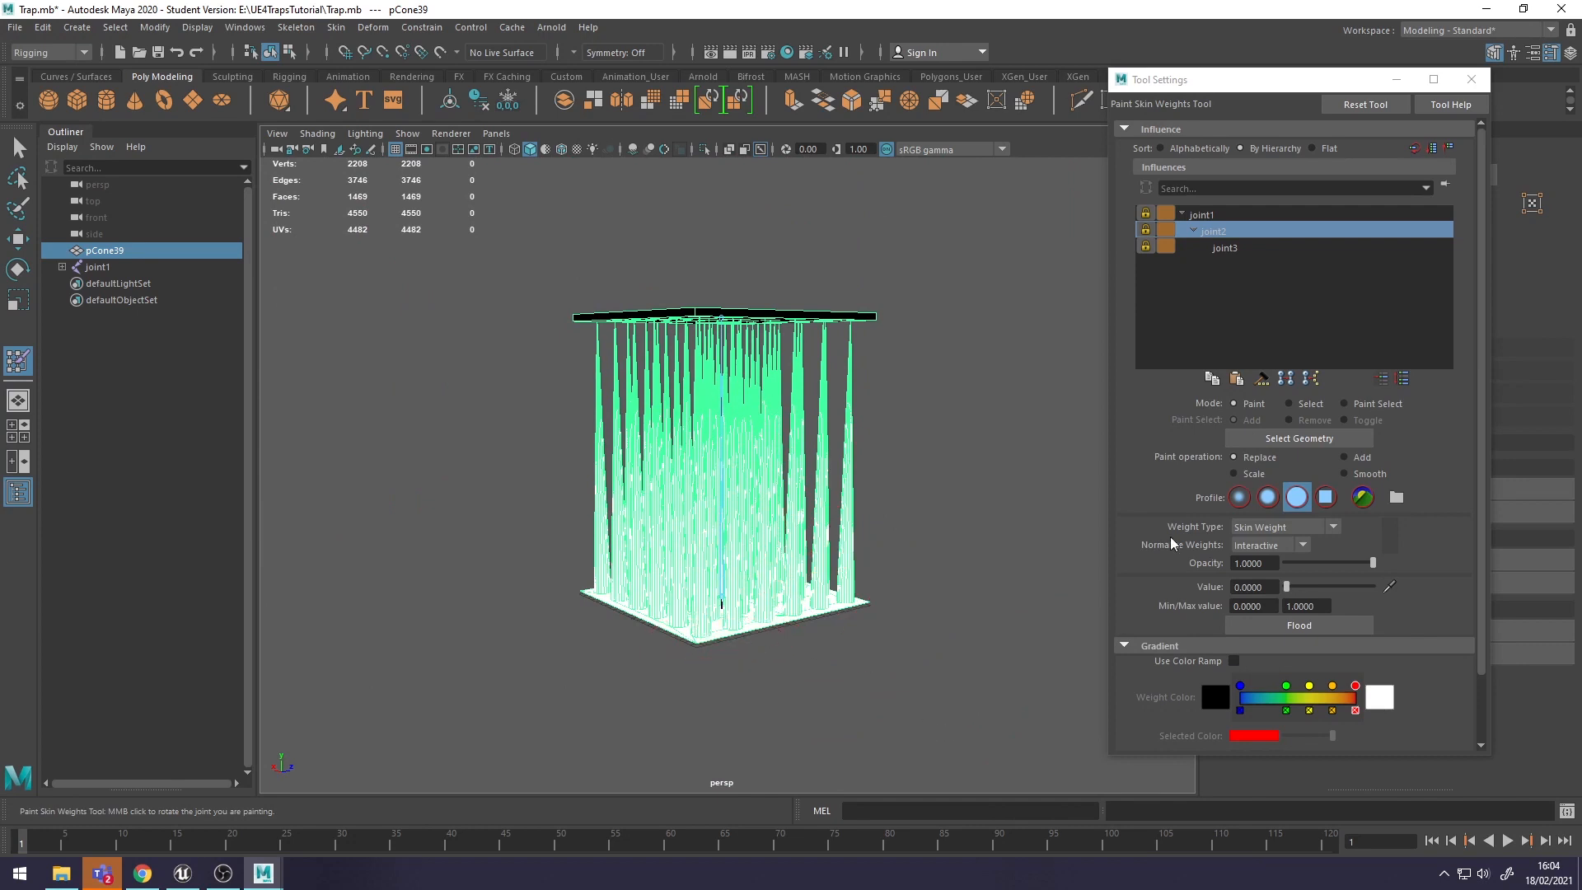
click(1243, 248)
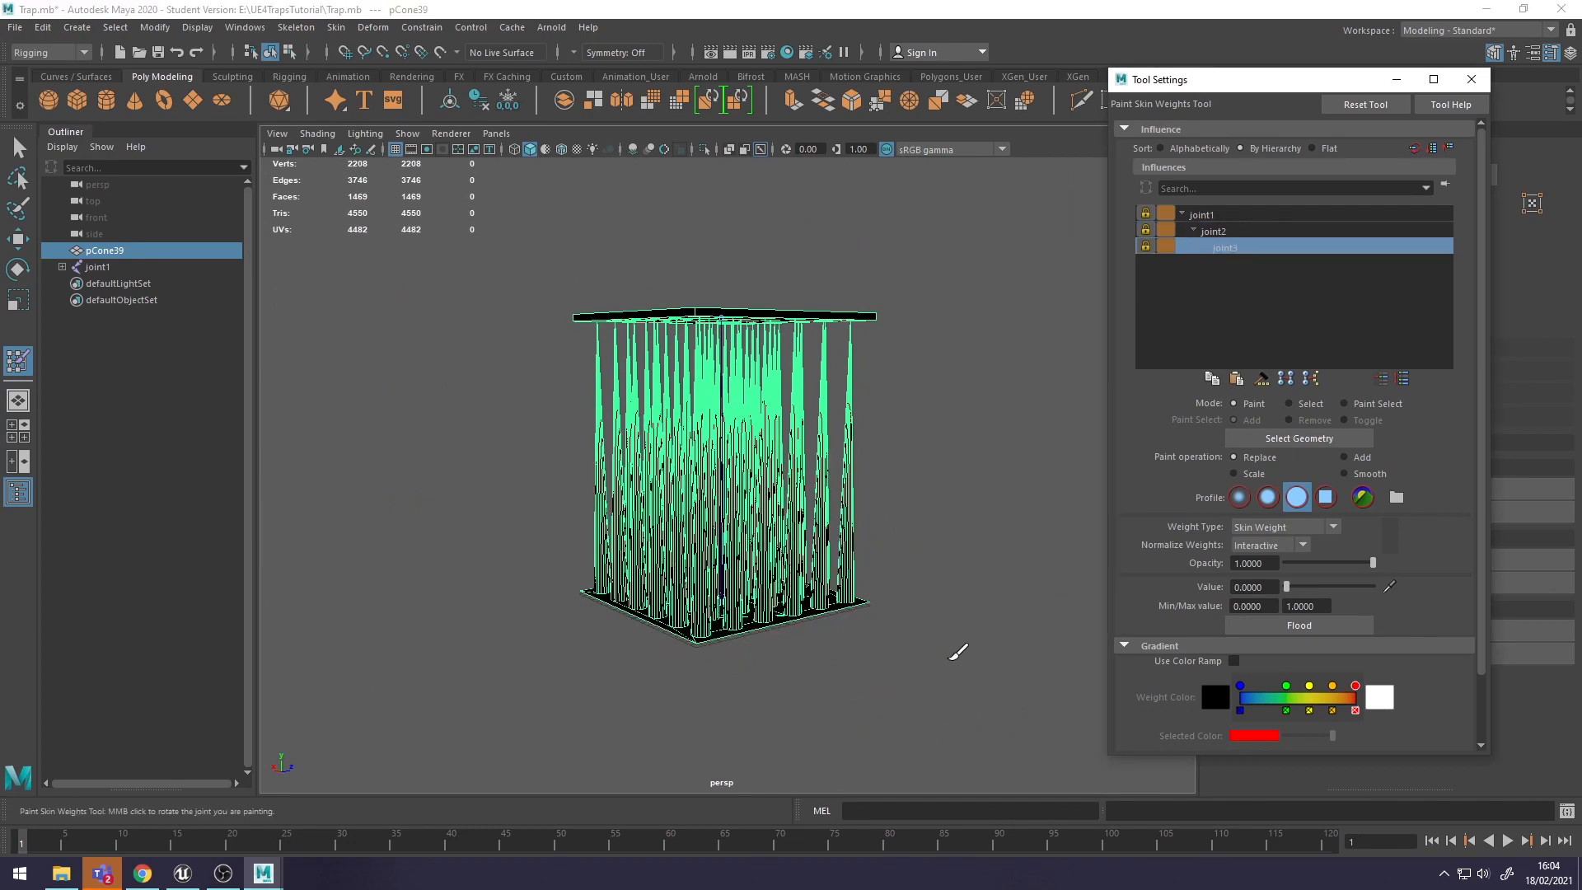
alt+drag(942, 507, 881, 502)
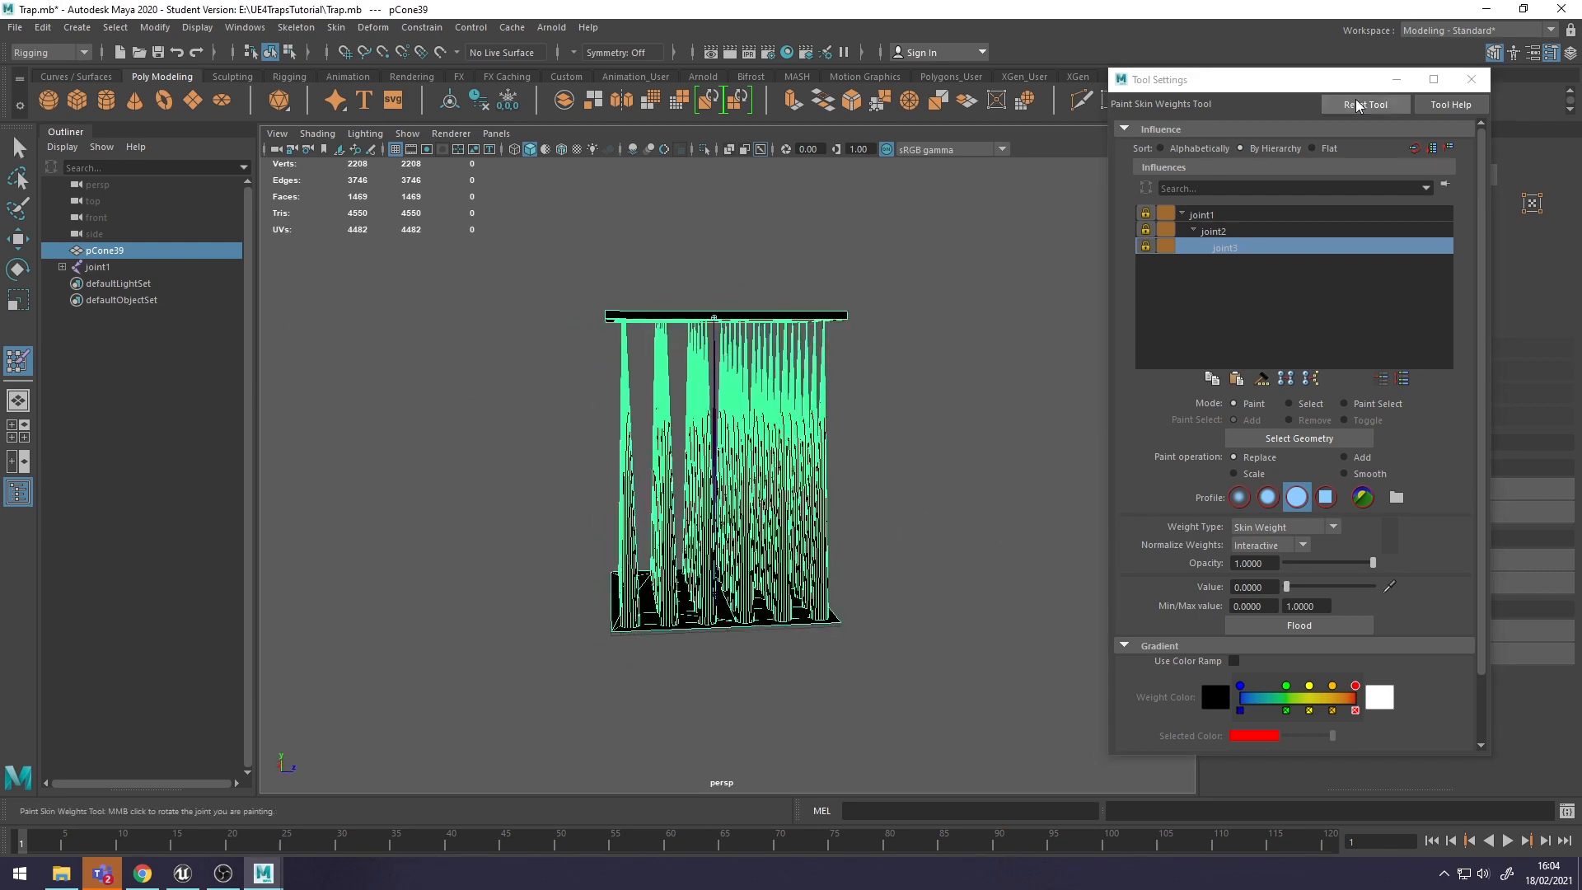
click(1395, 80)
click(16, 148)
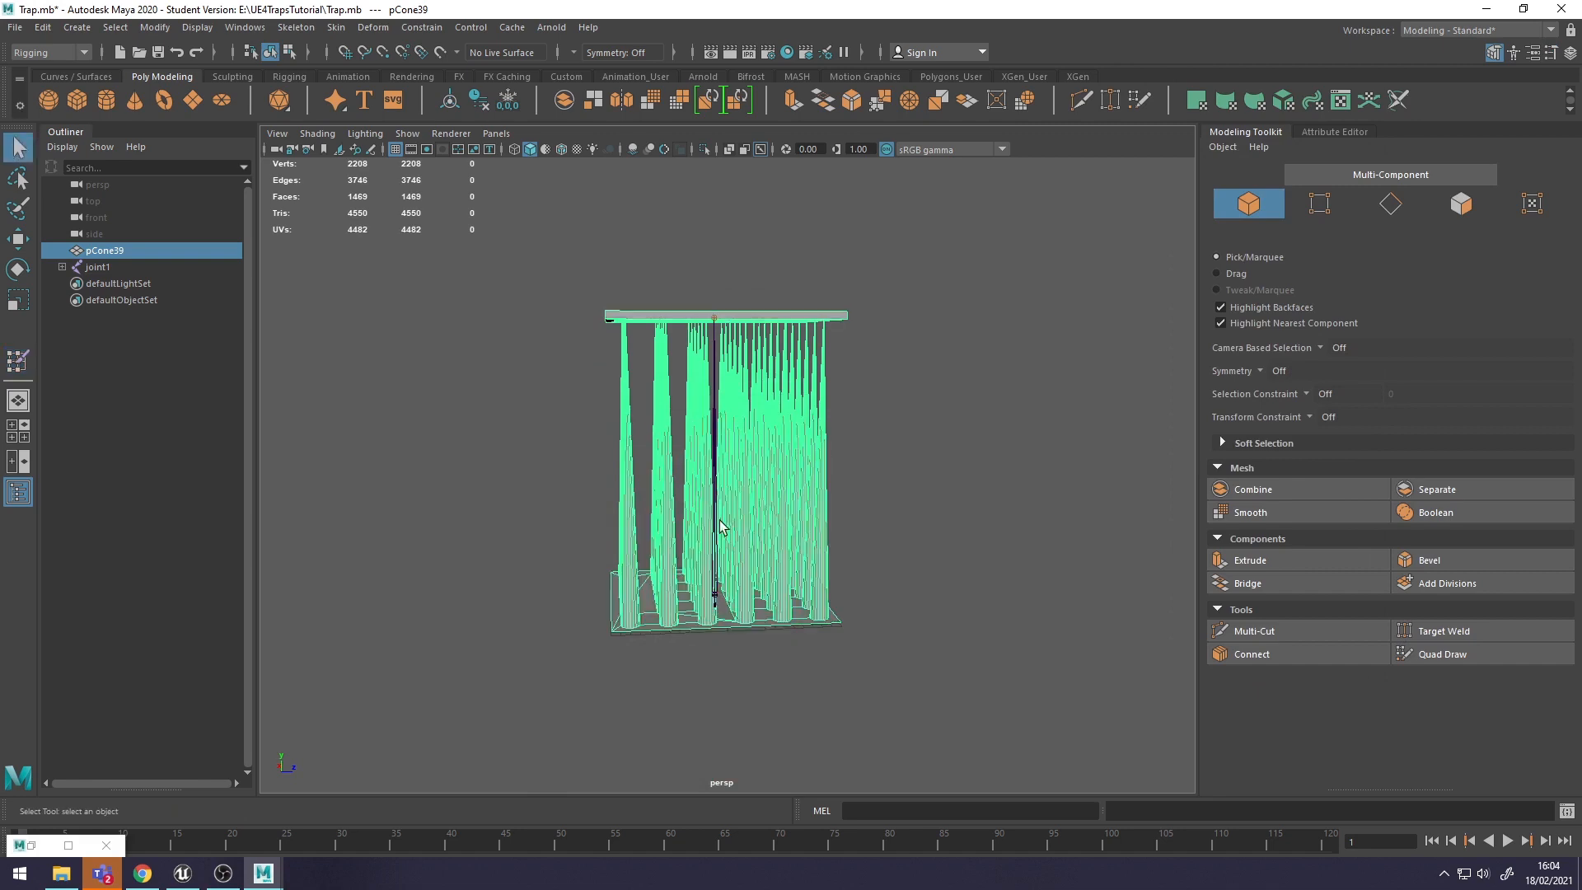
- Move joint2 vertically to test how the spikes and base plane follow it, and undo the move
scroll(699, 632, up, 3)
click(707, 657)
scroll(724, 647, down, 3)
key(w)
alt+middle_drag(816, 467, 832, 534)
alt+drag(805, 635, 837, 653)
drag(732, 425, 734, 537)
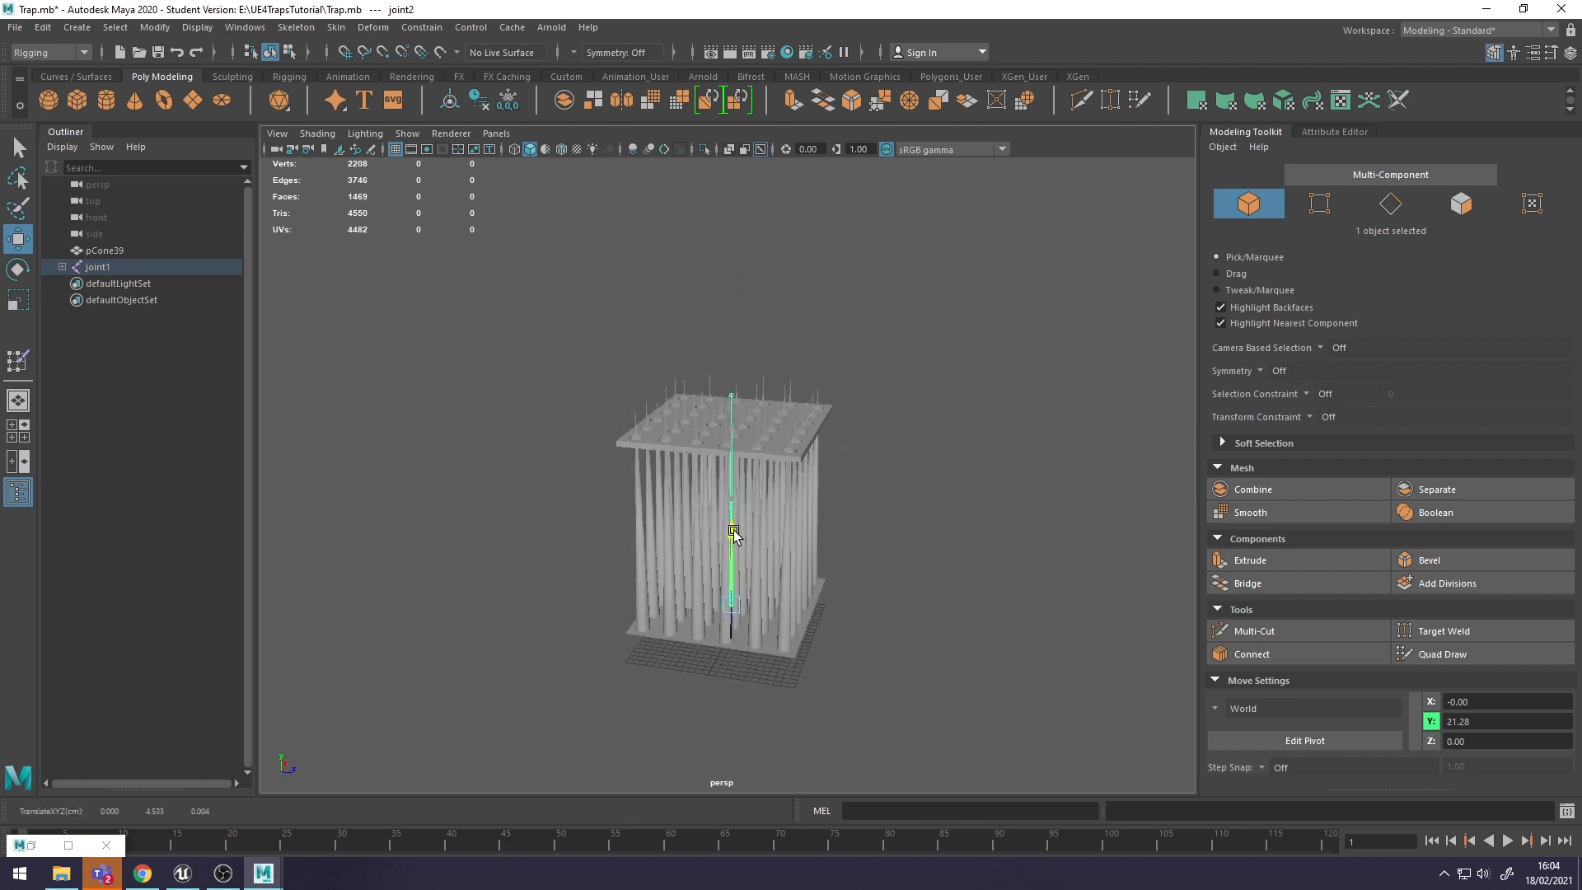
key(ctrl+z)
key(ctrl+z)
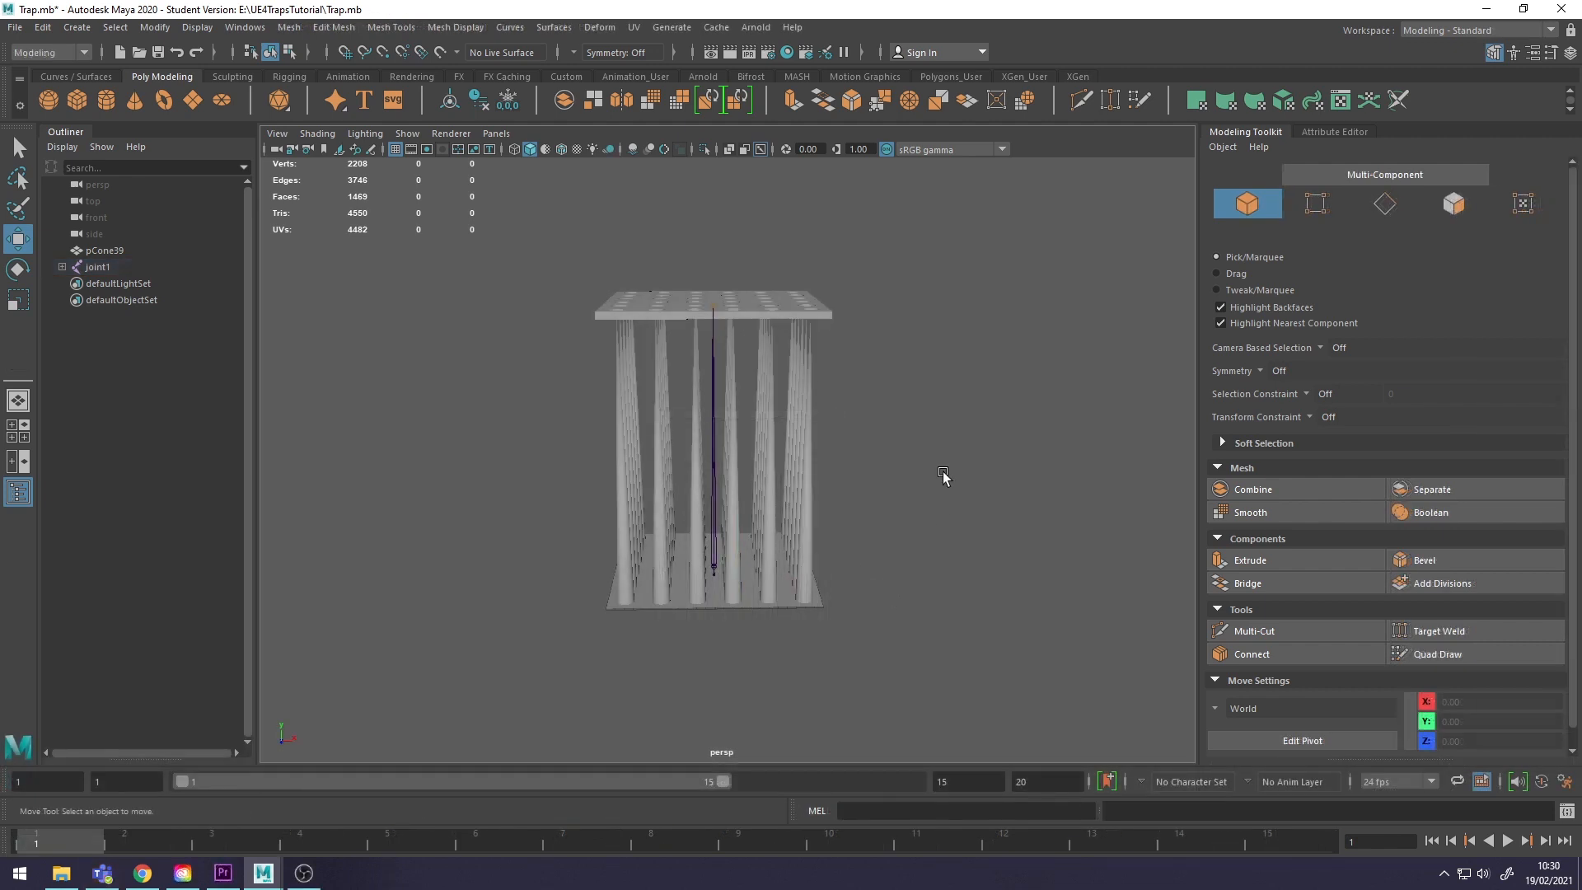
alt+drag(920, 585, 868, 495)
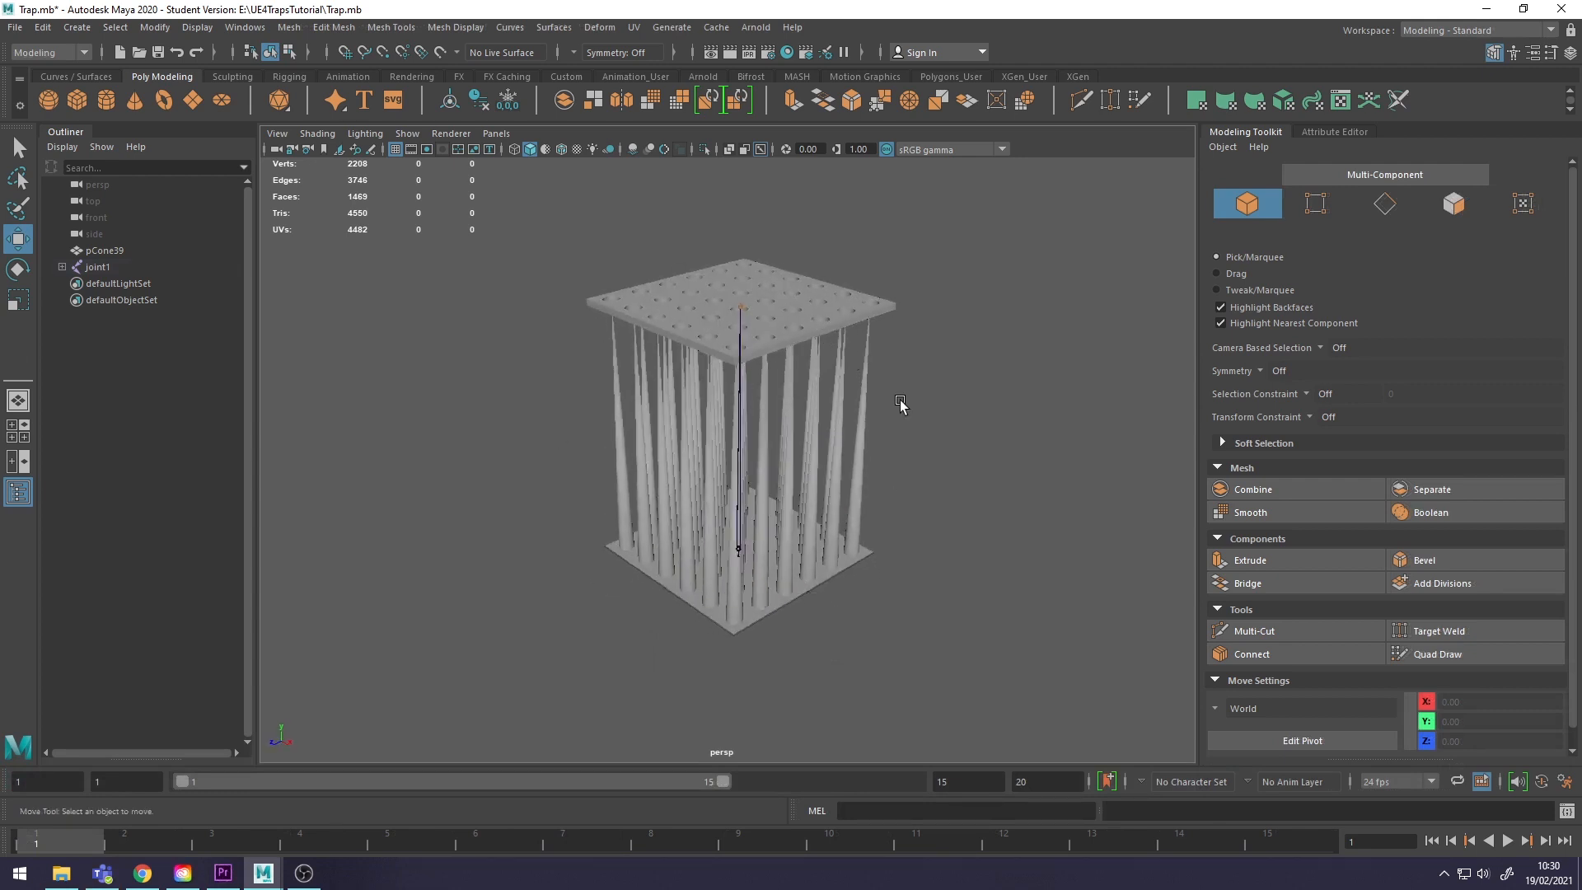
alt+drag(763, 566, 631, 446)
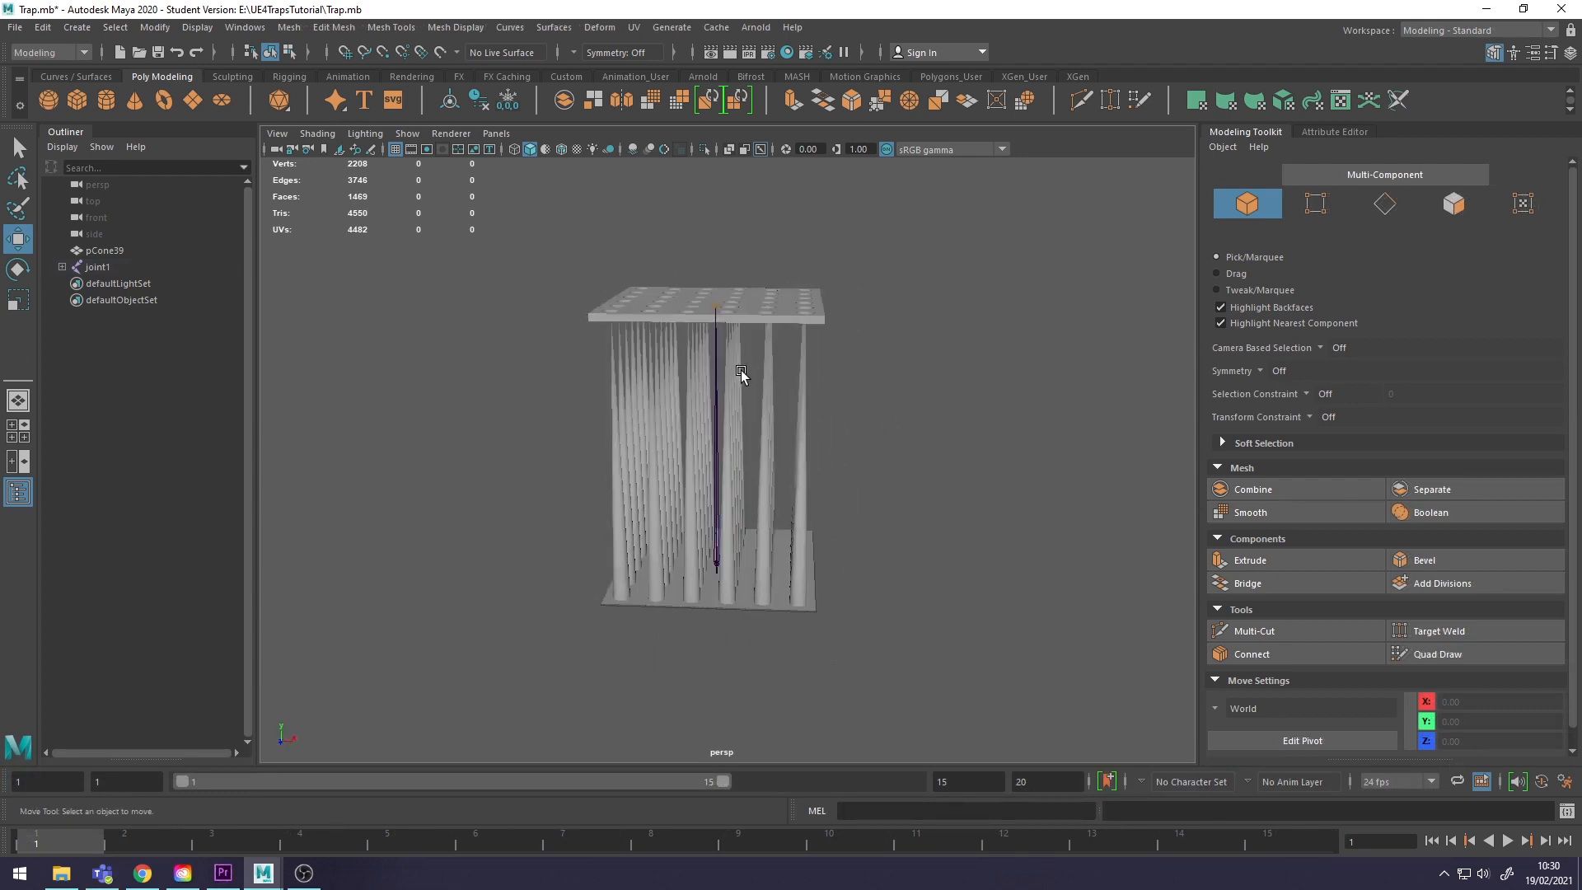
alt+drag(725, 393, 776, 434)
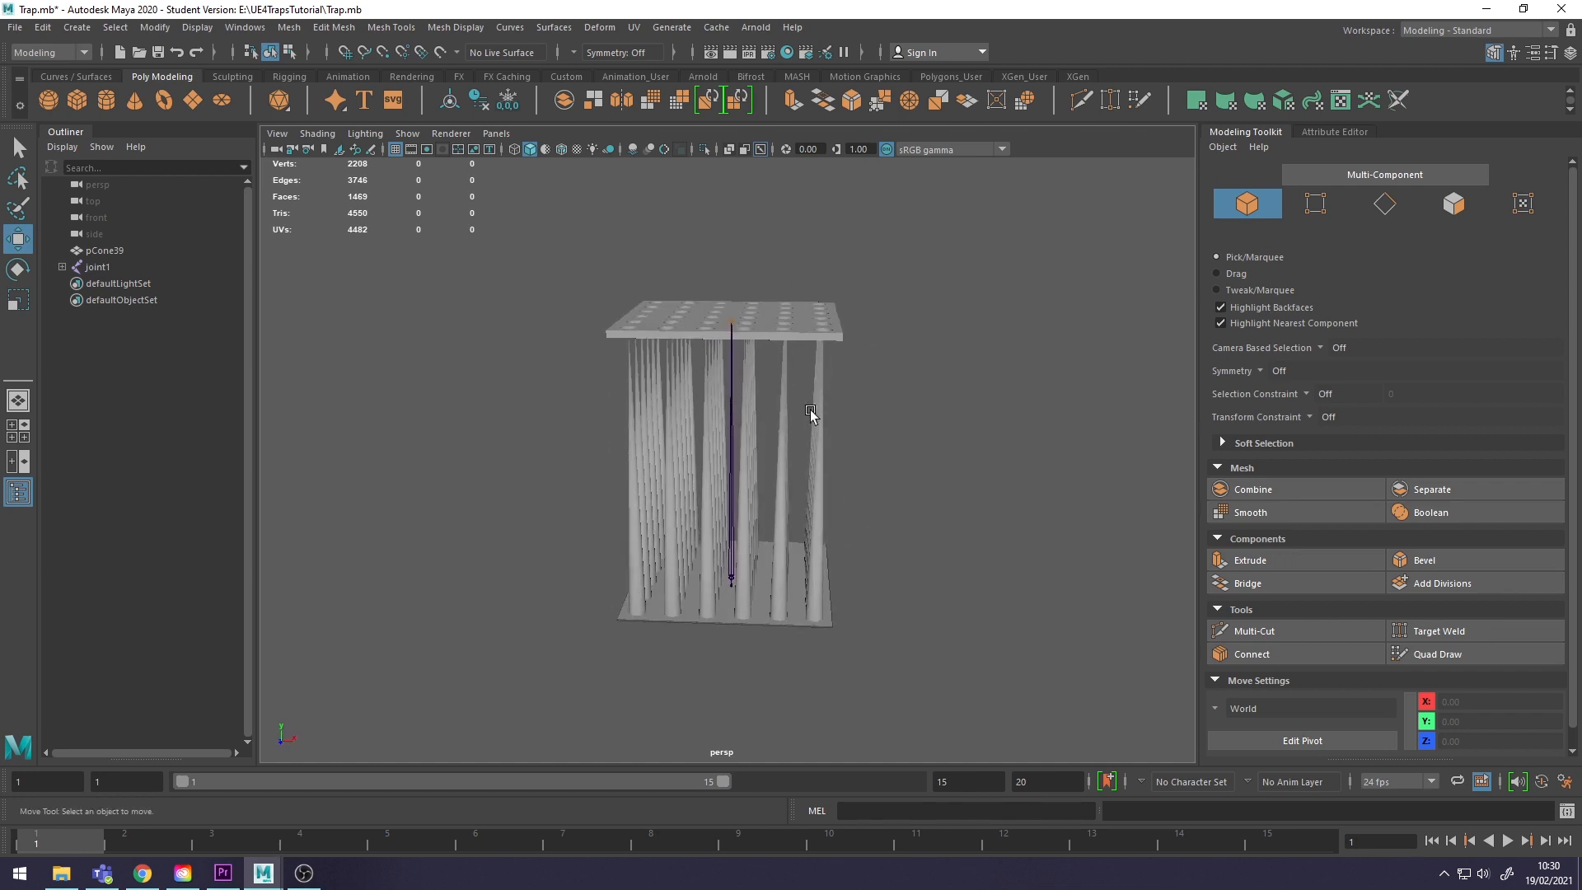
alt+drag(821, 443, 769, 330)
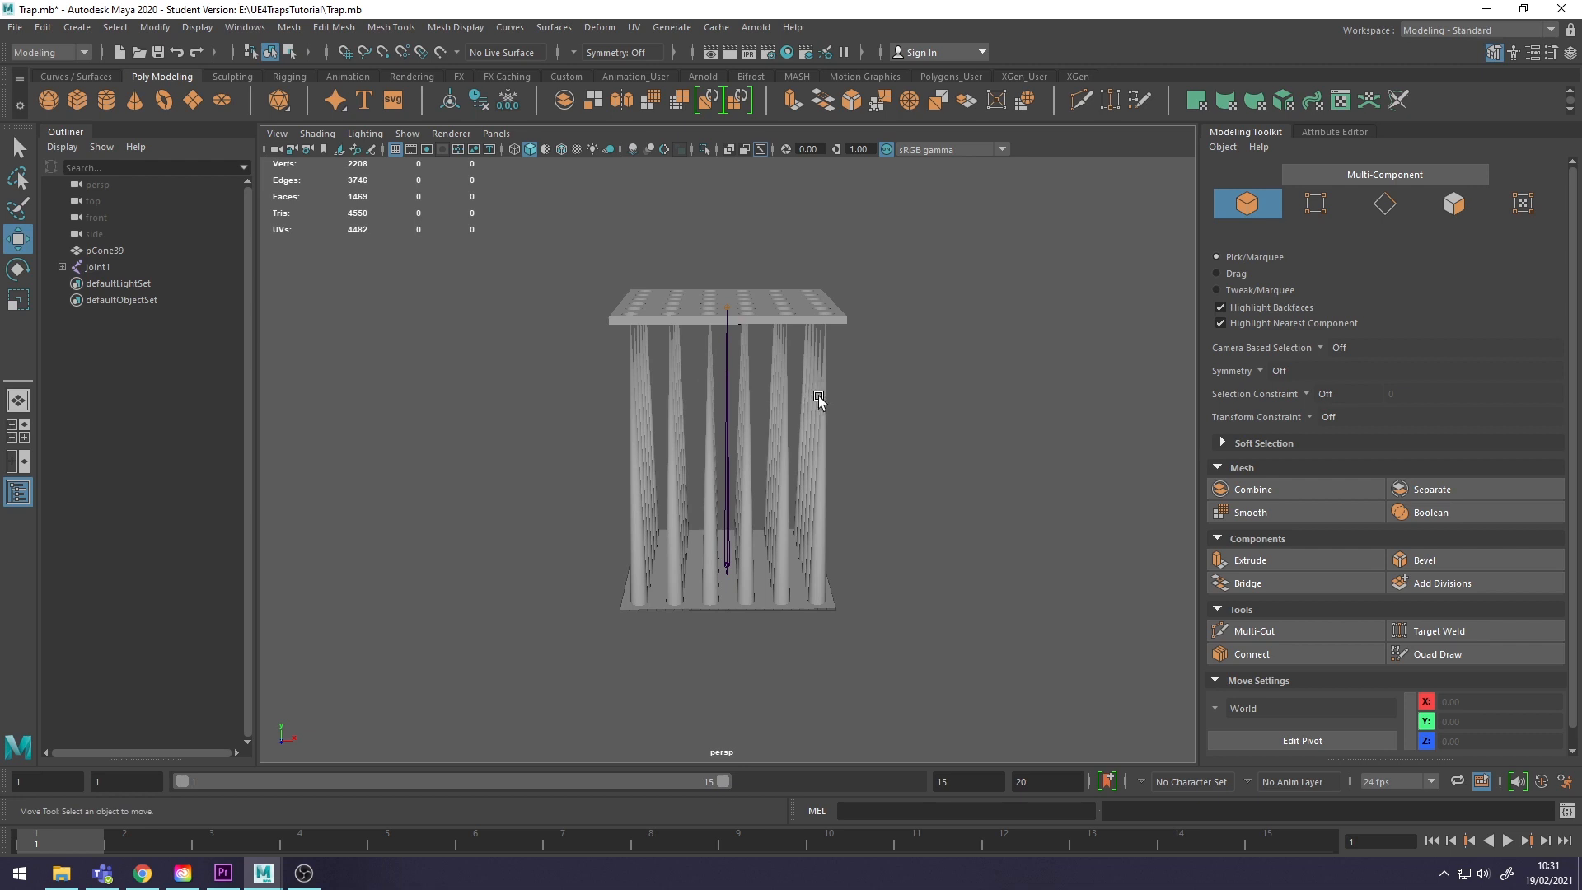
- Check the Export All options with the FBX export file type, and close them without exporting
click(15, 28)
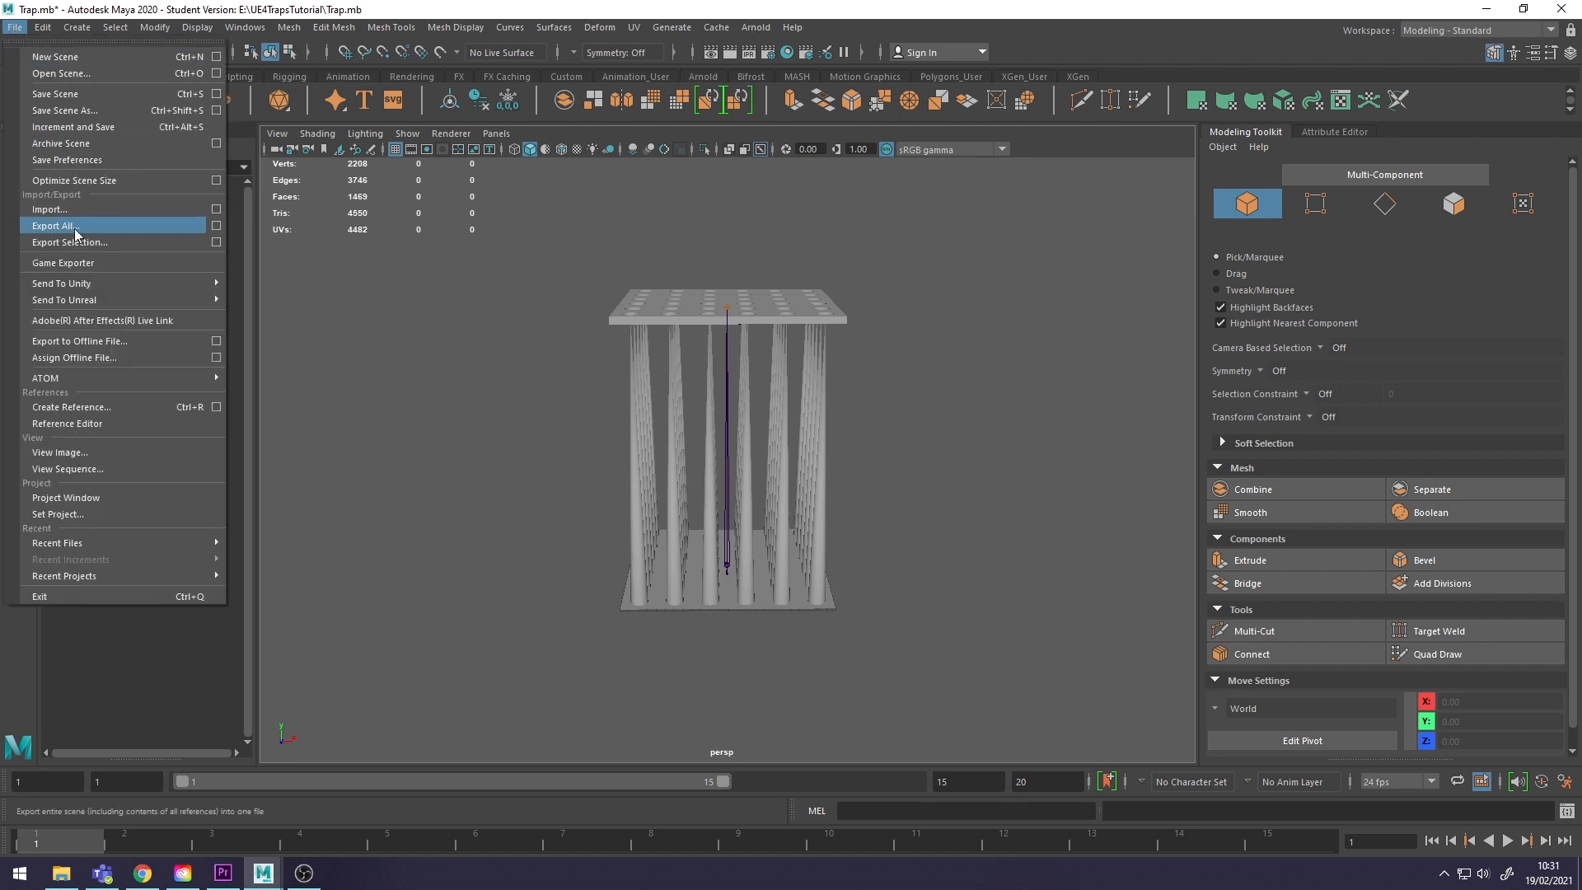
click(216, 225)
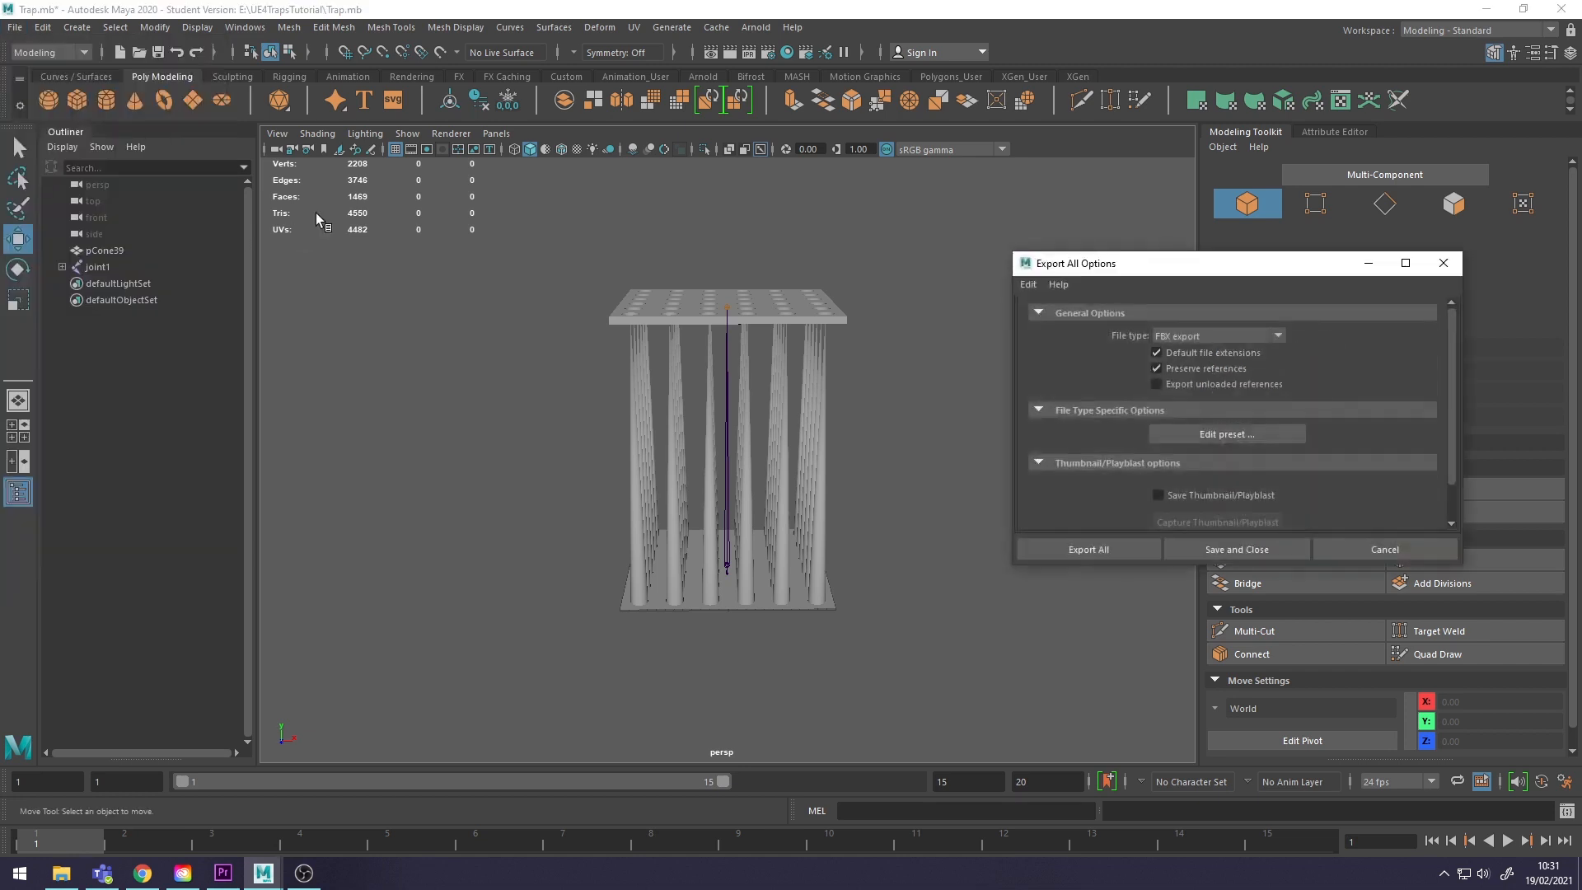
click(1444, 263)
mouse_move(942, 495)
alt+mouse_down()
mouse_move(943, 427)
mouse_move(940, 503)
mouse_move(929, 470)
alt+mouse_up()
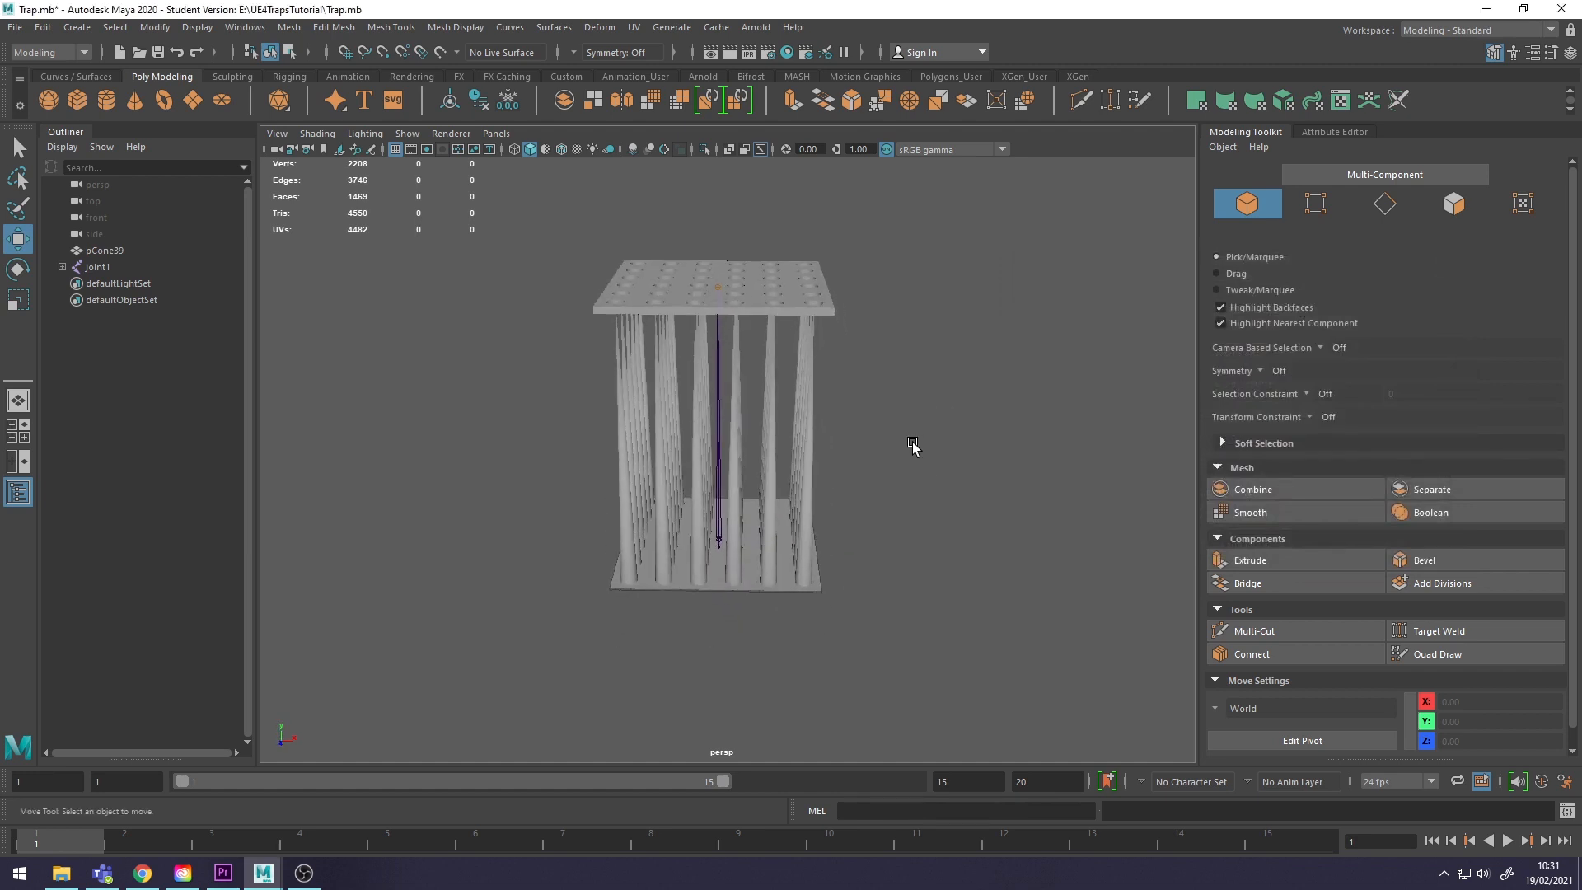
drag(91, 837, 36, 839)
click(247, 29)
mouse_move(279, 169)
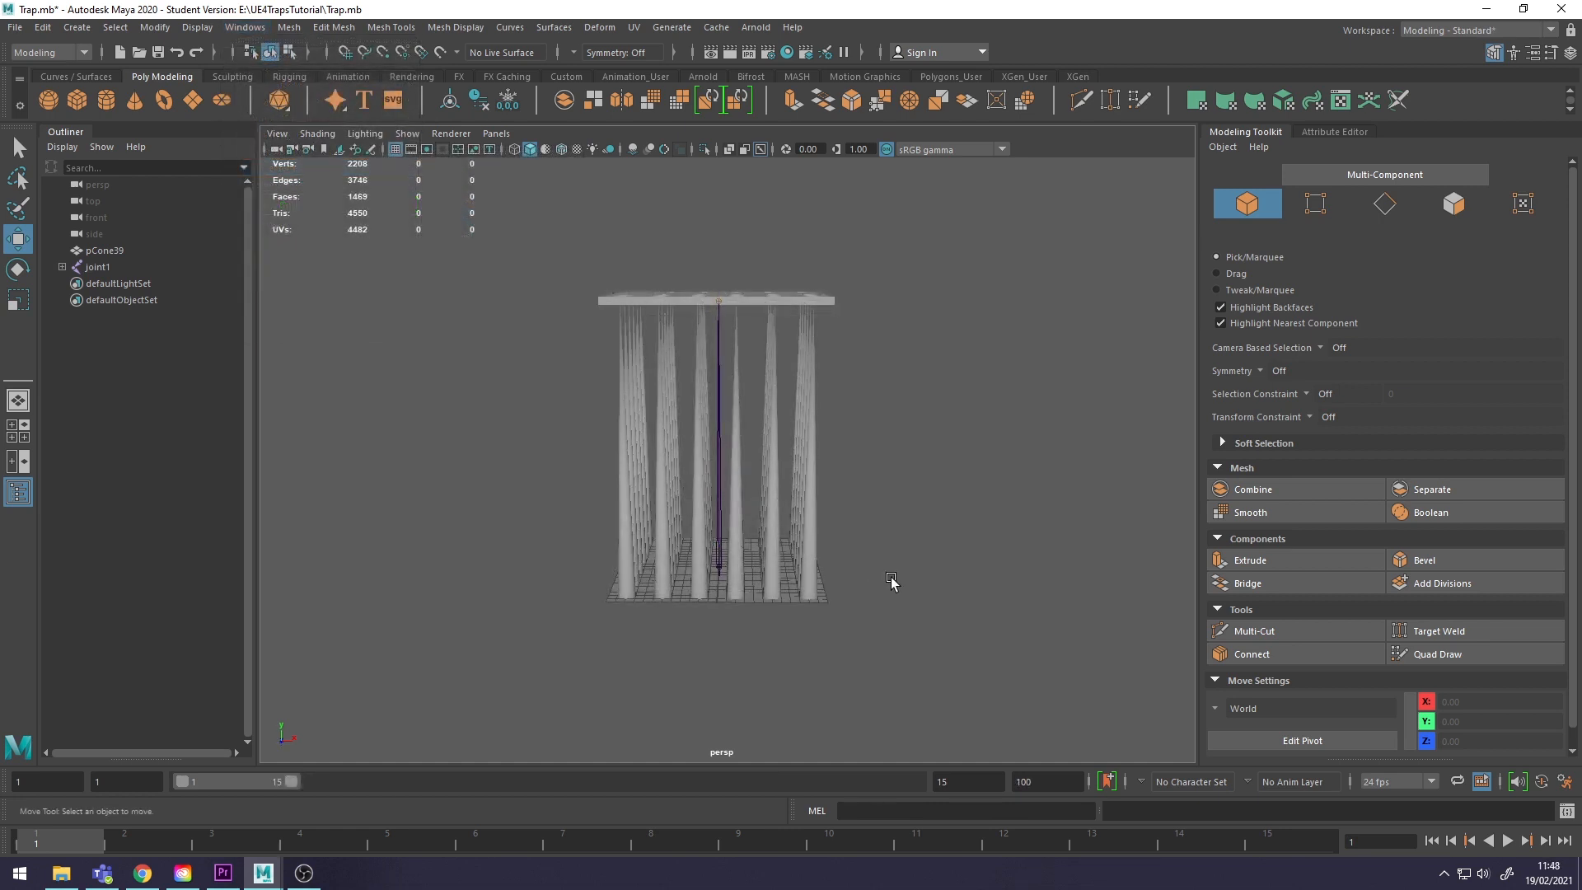
alt+drag(875, 619, 872, 583)
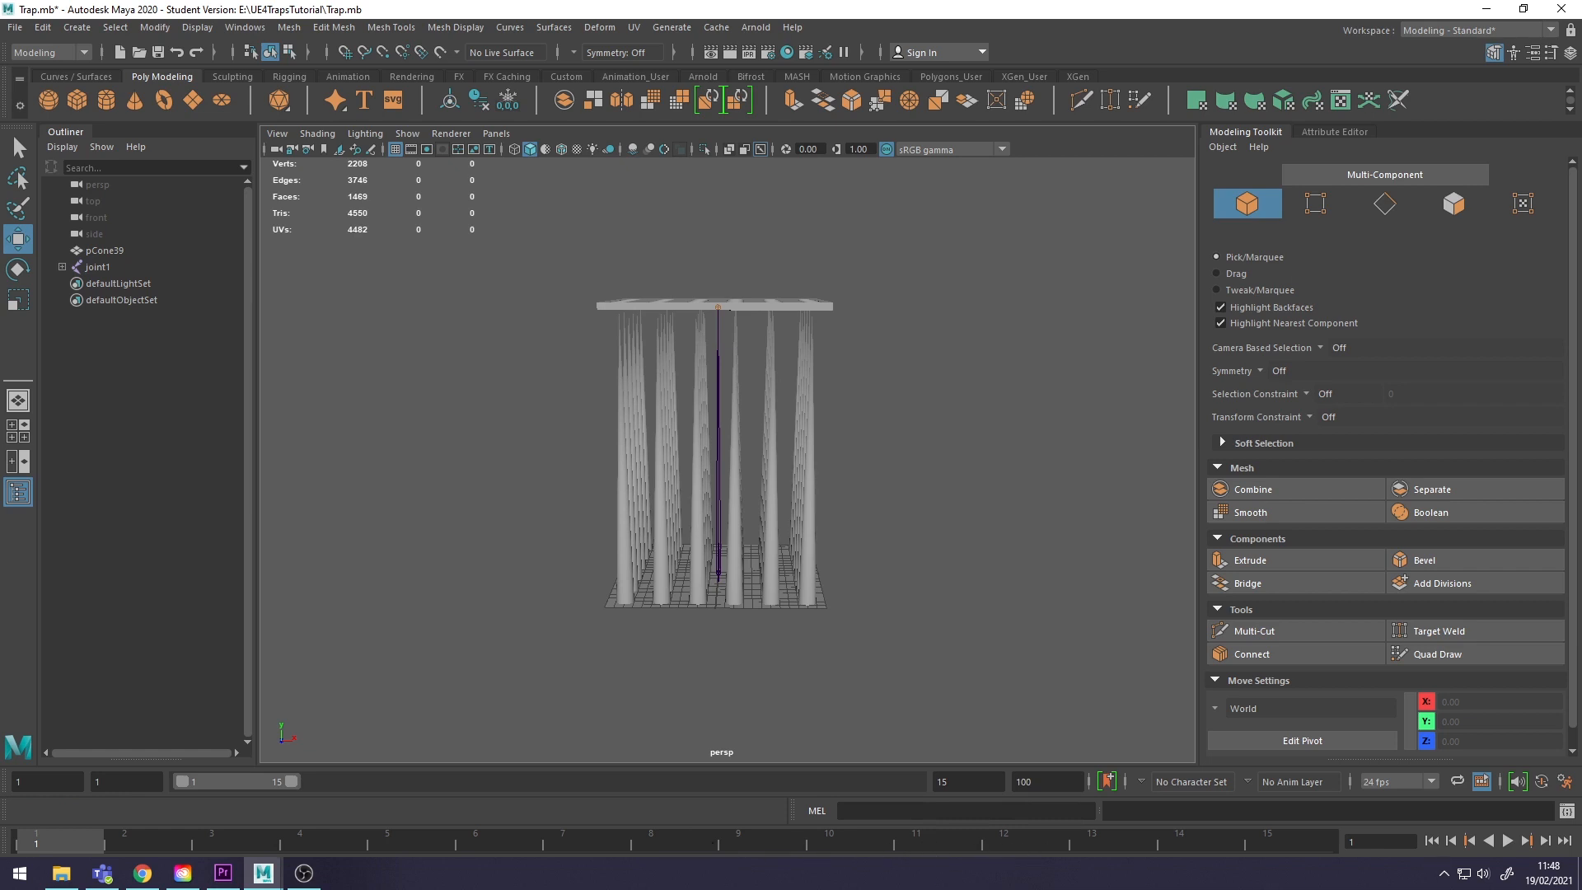
- Set the animation start time to 1 and end time to 30, and extend the playback range to frame 30
double_click(32, 787)
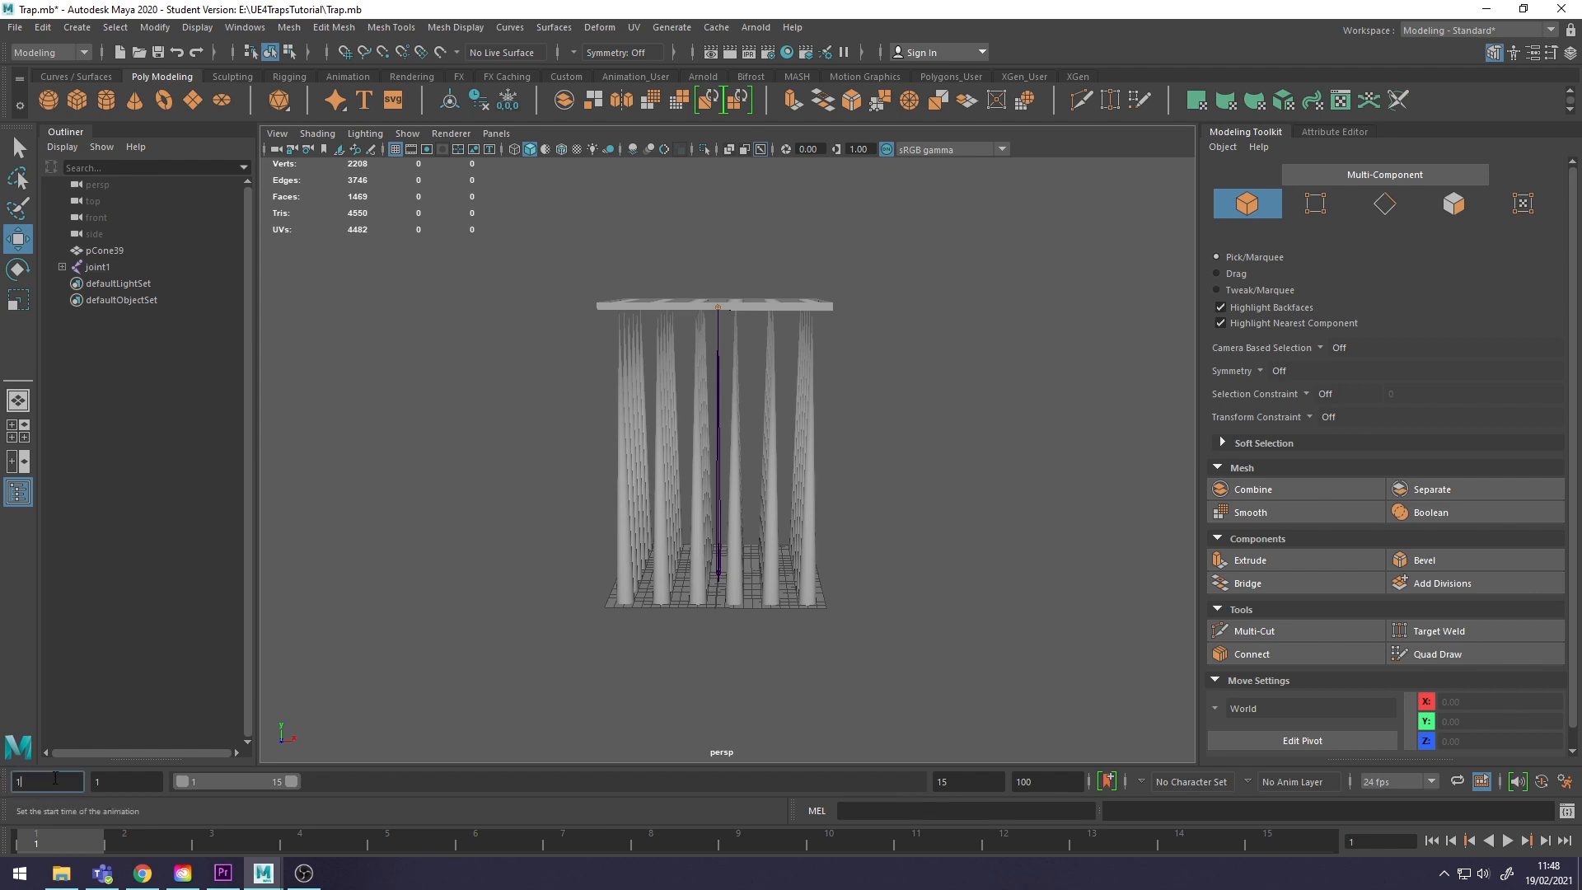
key(Return)
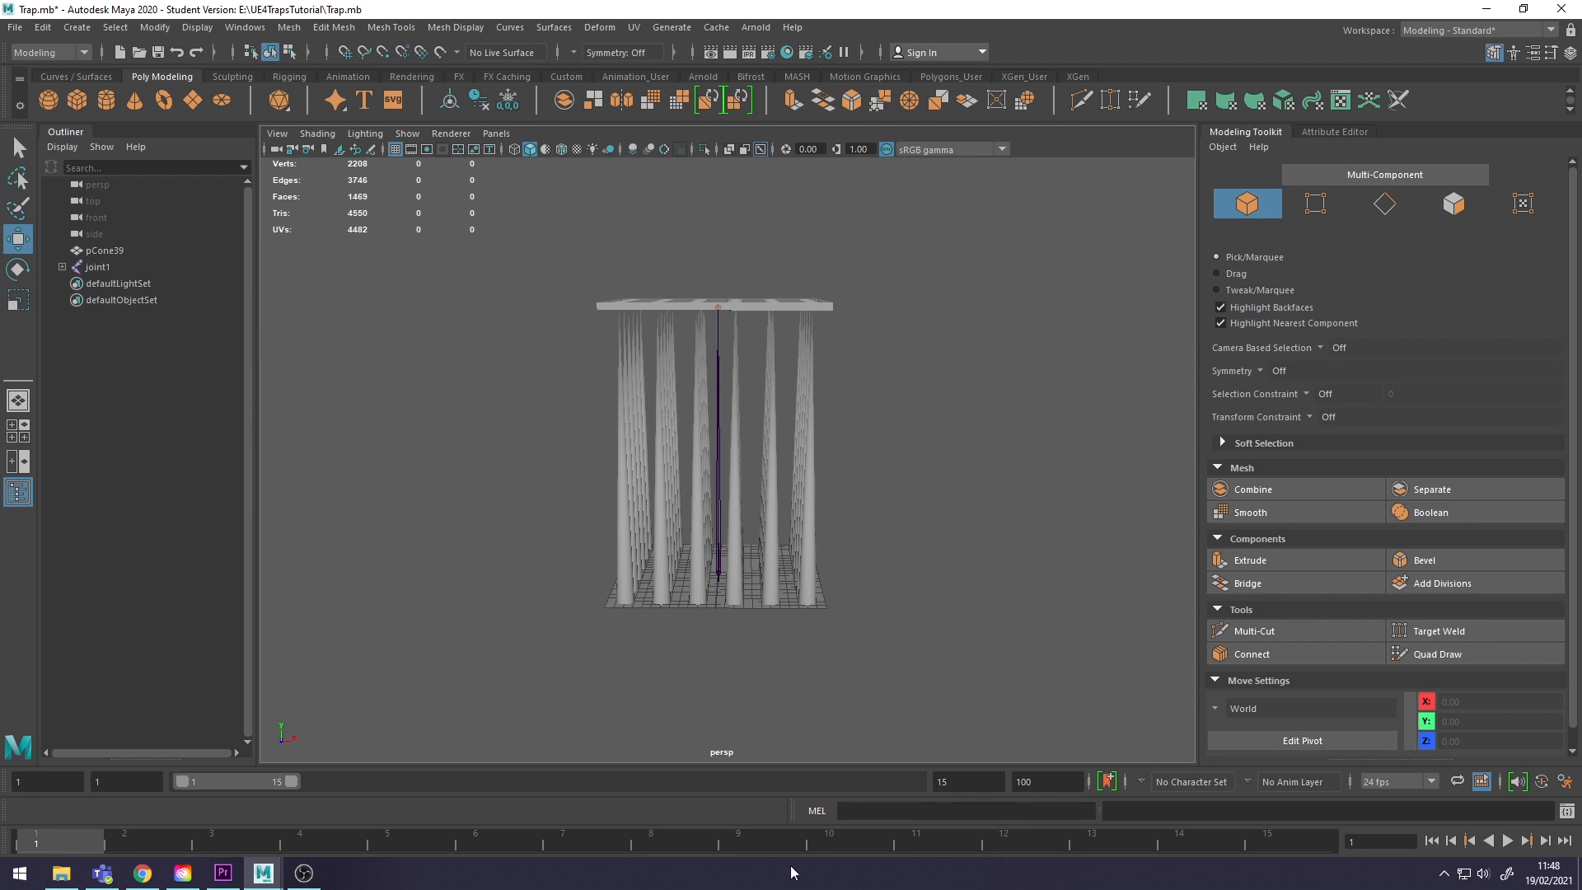
double_click(1040, 790)
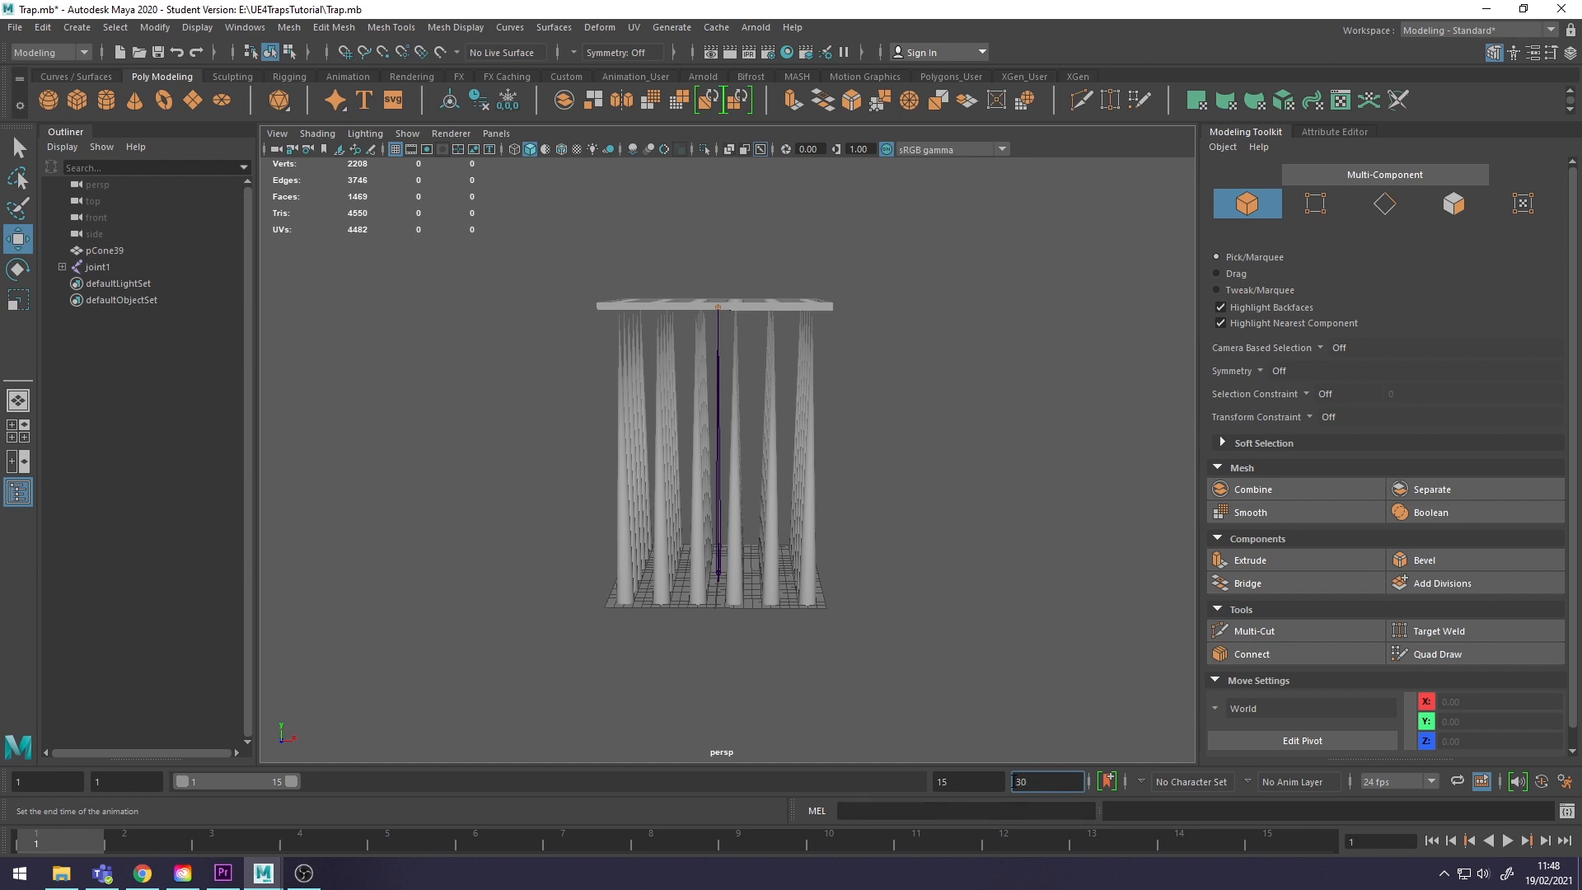
key(Return)
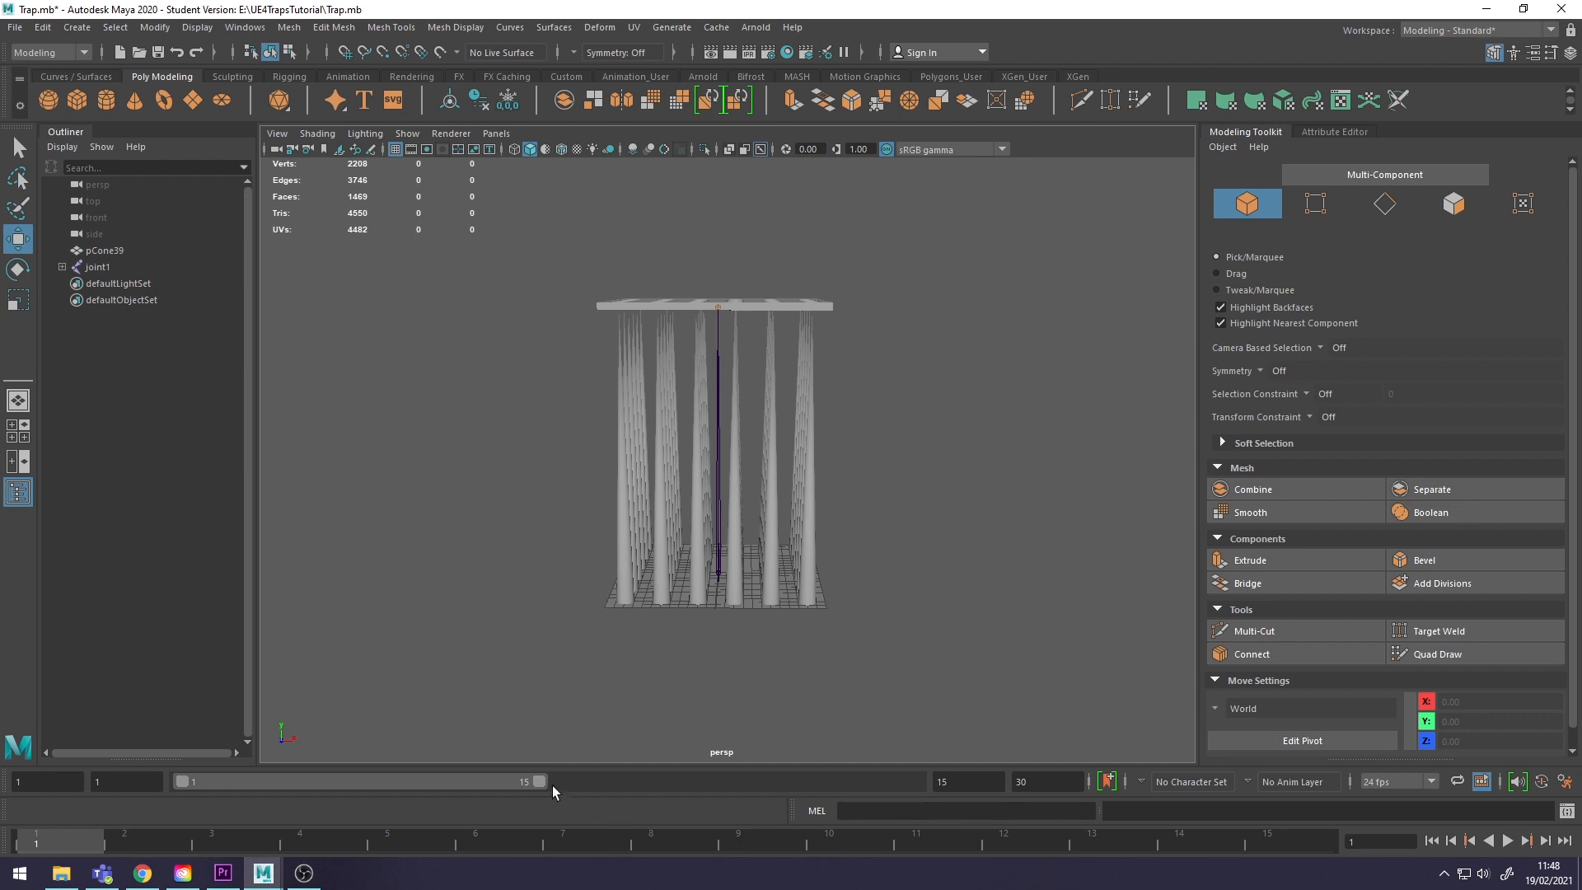
drag(546, 781, 936, 773)
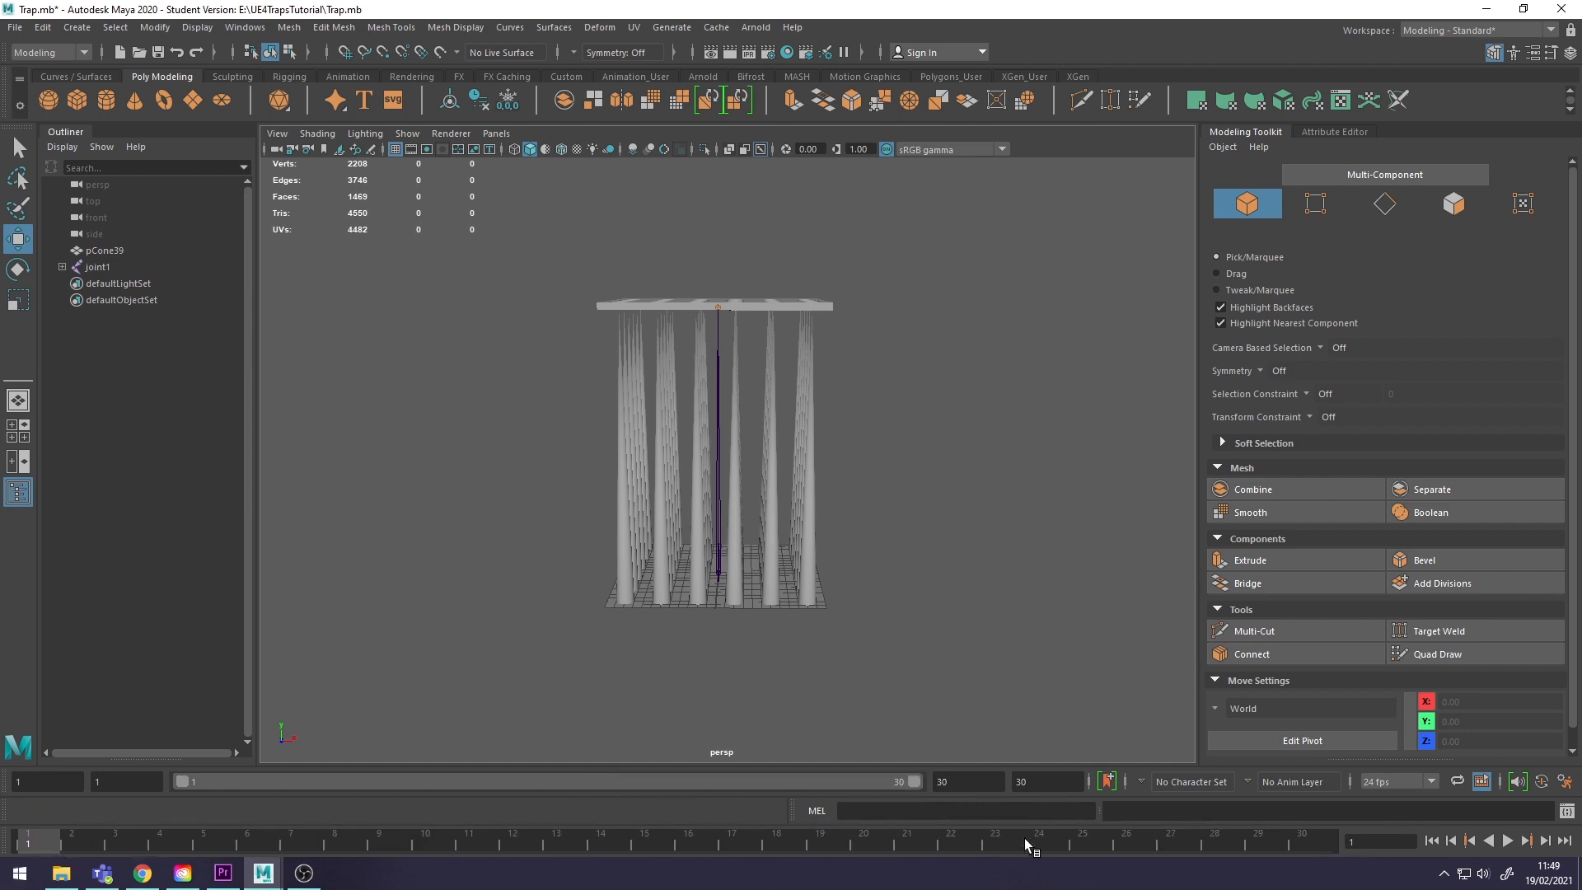
alt+drag(872, 629, 872, 608)
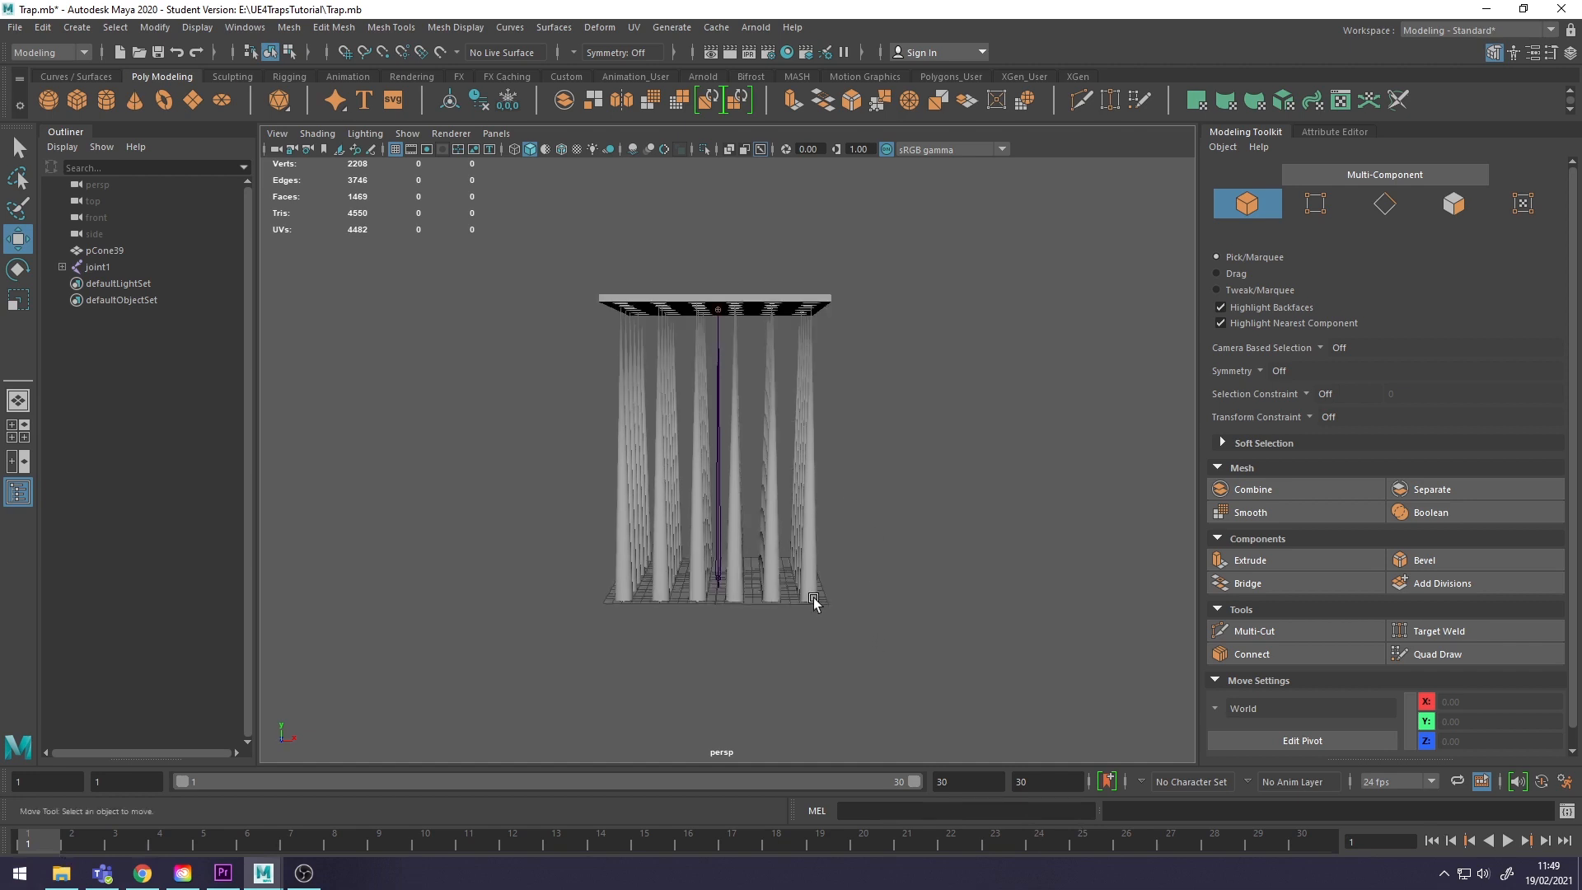
- Select joint2 at the base of the spikes and set a key for its lowered pose at frame 1
scroll(824, 604, up, 2)
scroll(795, 590, down, 1)
alt+middle_drag(795, 591, 810, 566)
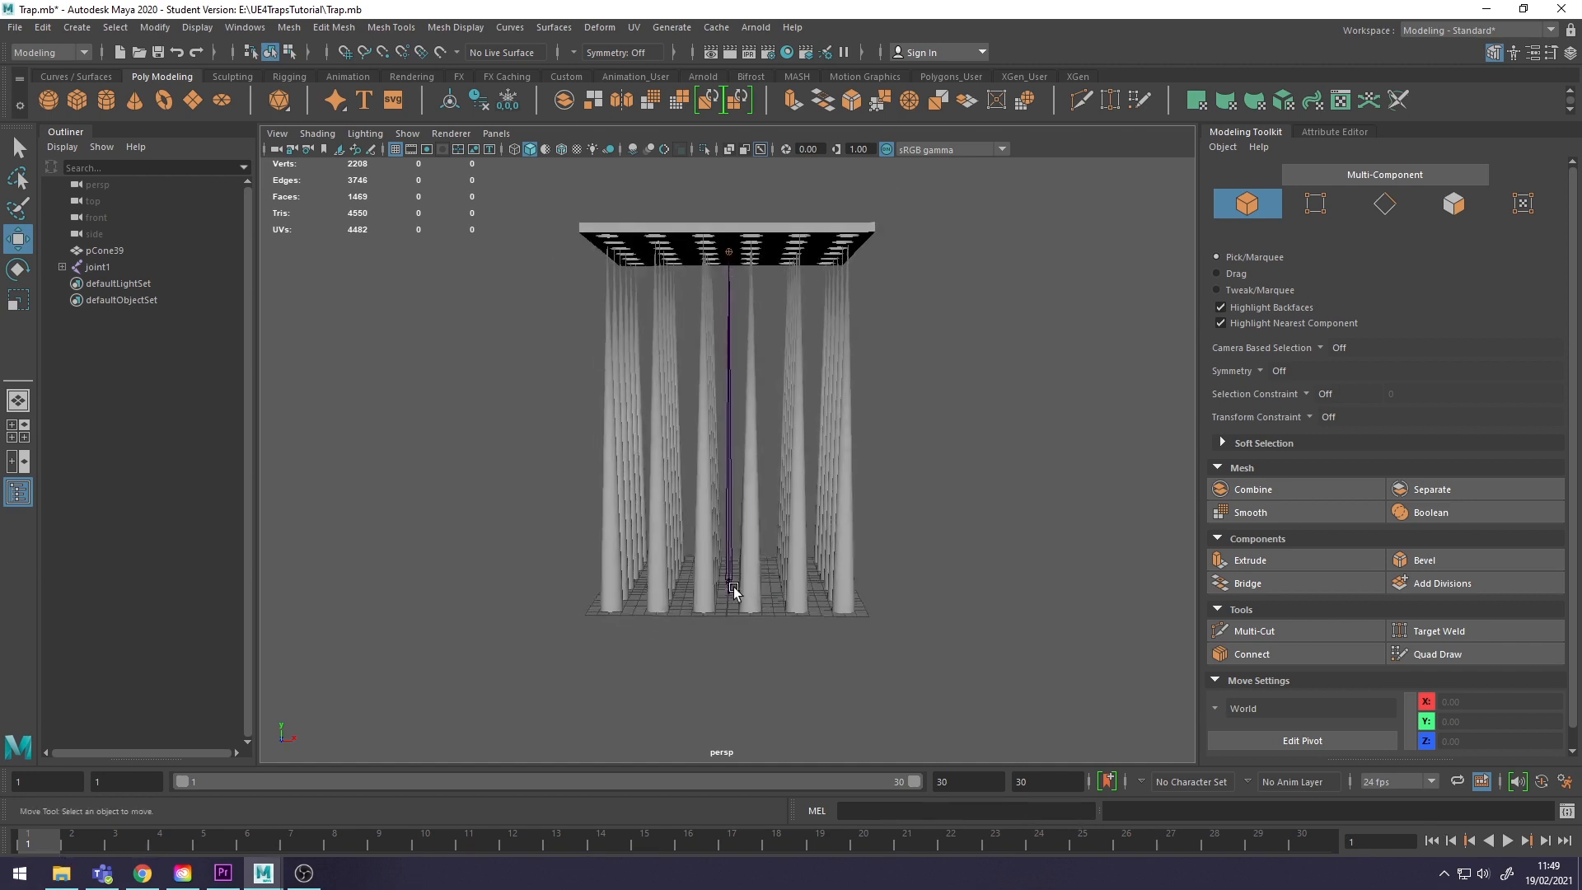
scroll(742, 597, up, 3)
click(738, 574)
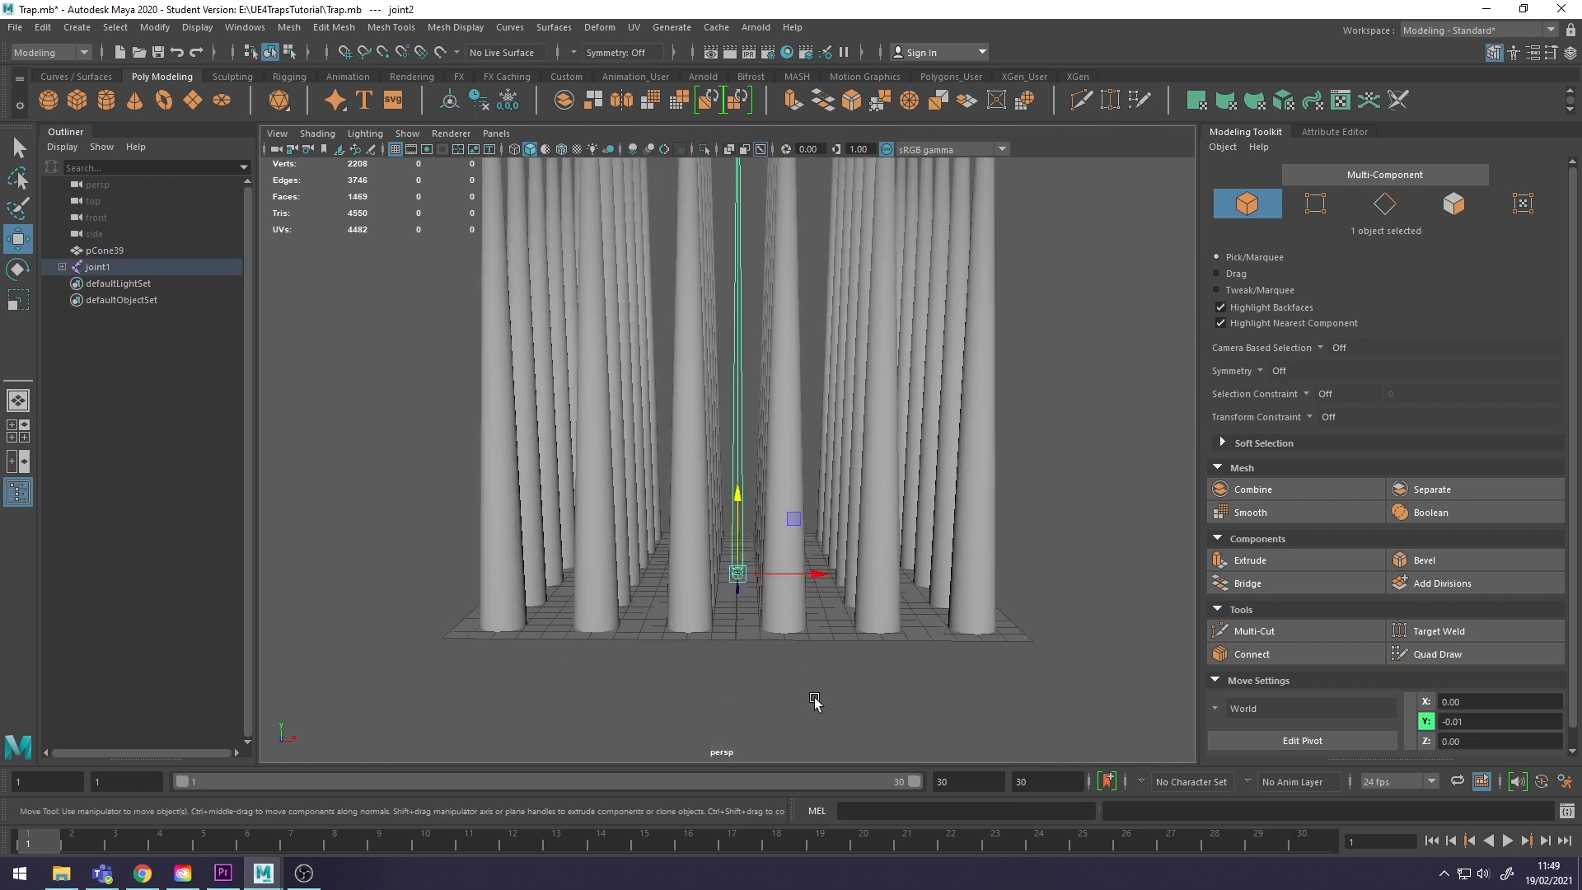
alt+right_drag(896, 540, 890, 507)
alt+middle_drag(890, 507, 896, 519)
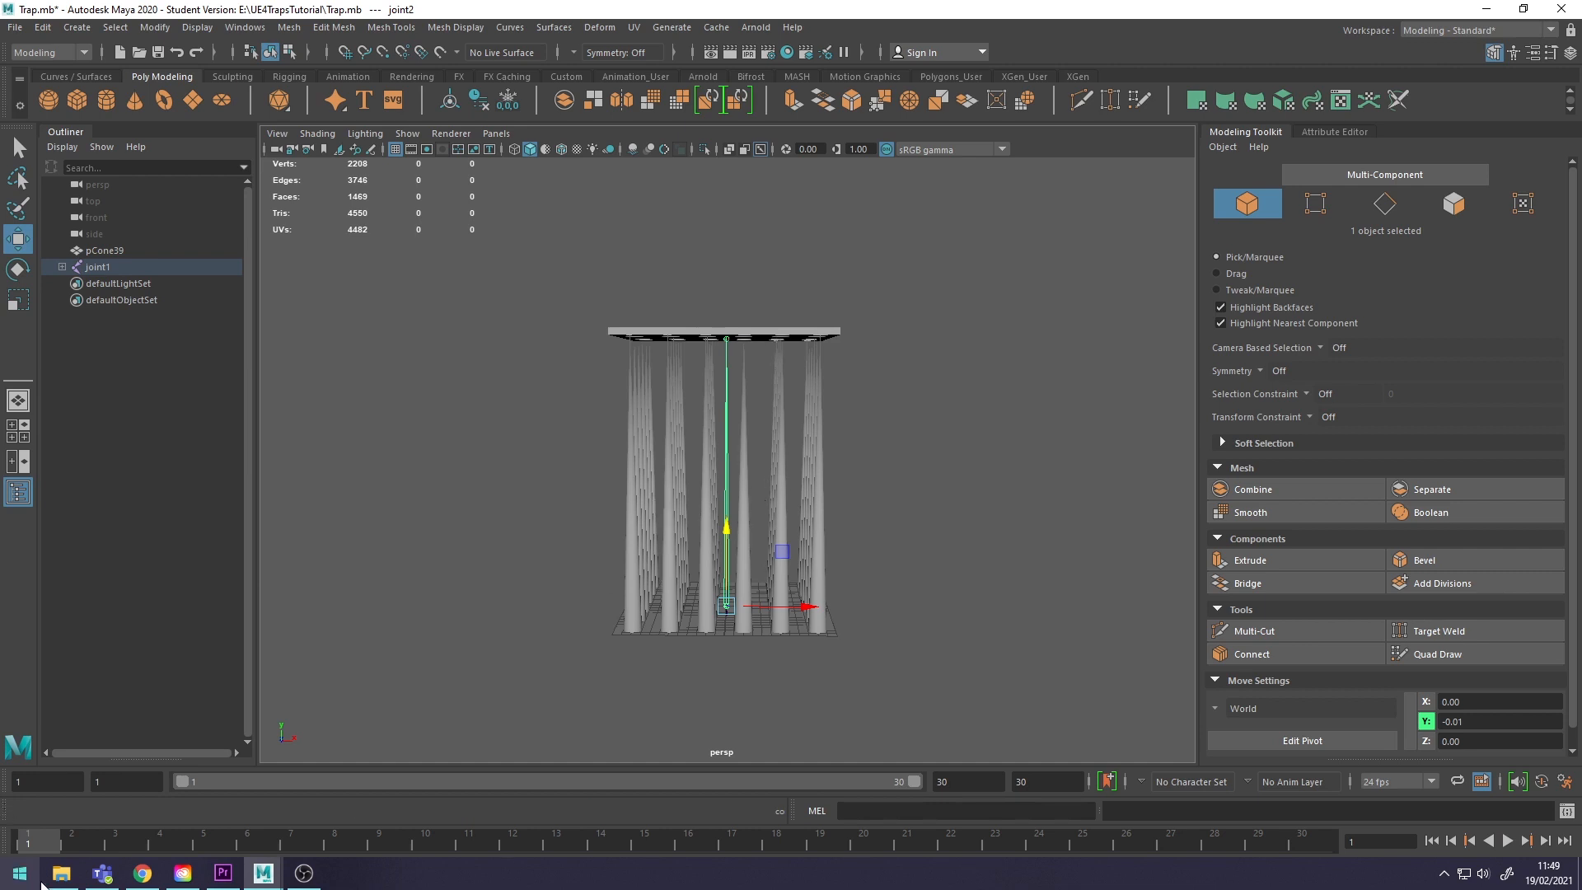
key(s)
- At frame 15, raise joint2 to Y 31.58 so the spikes pass up through the plate, and set a key
drag(43, 842, 137, 834)
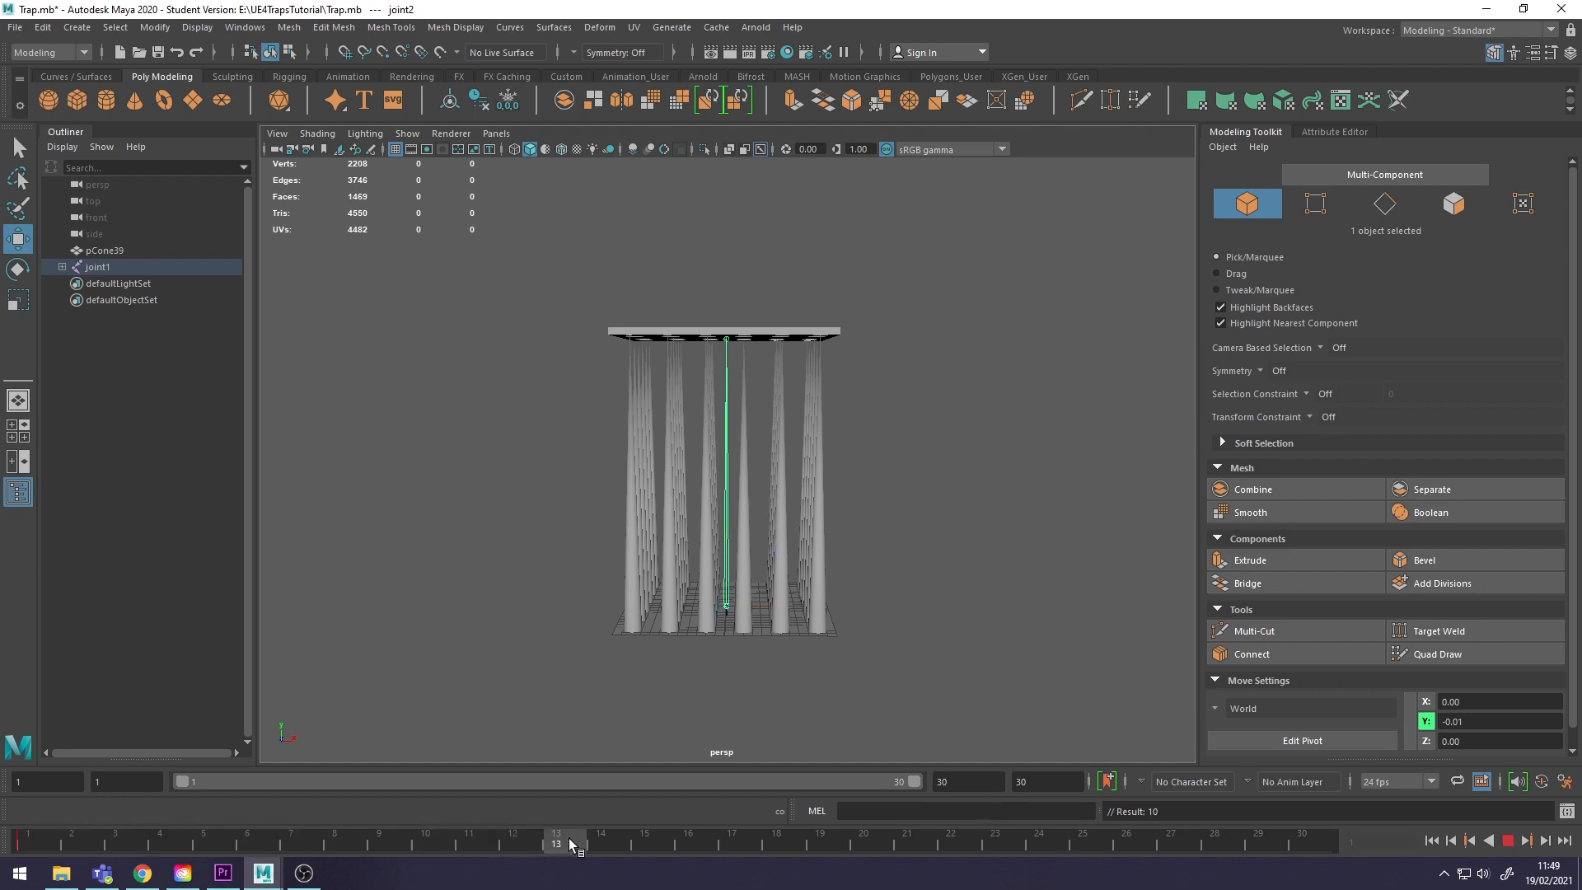
drag(648, 839, 651, 841)
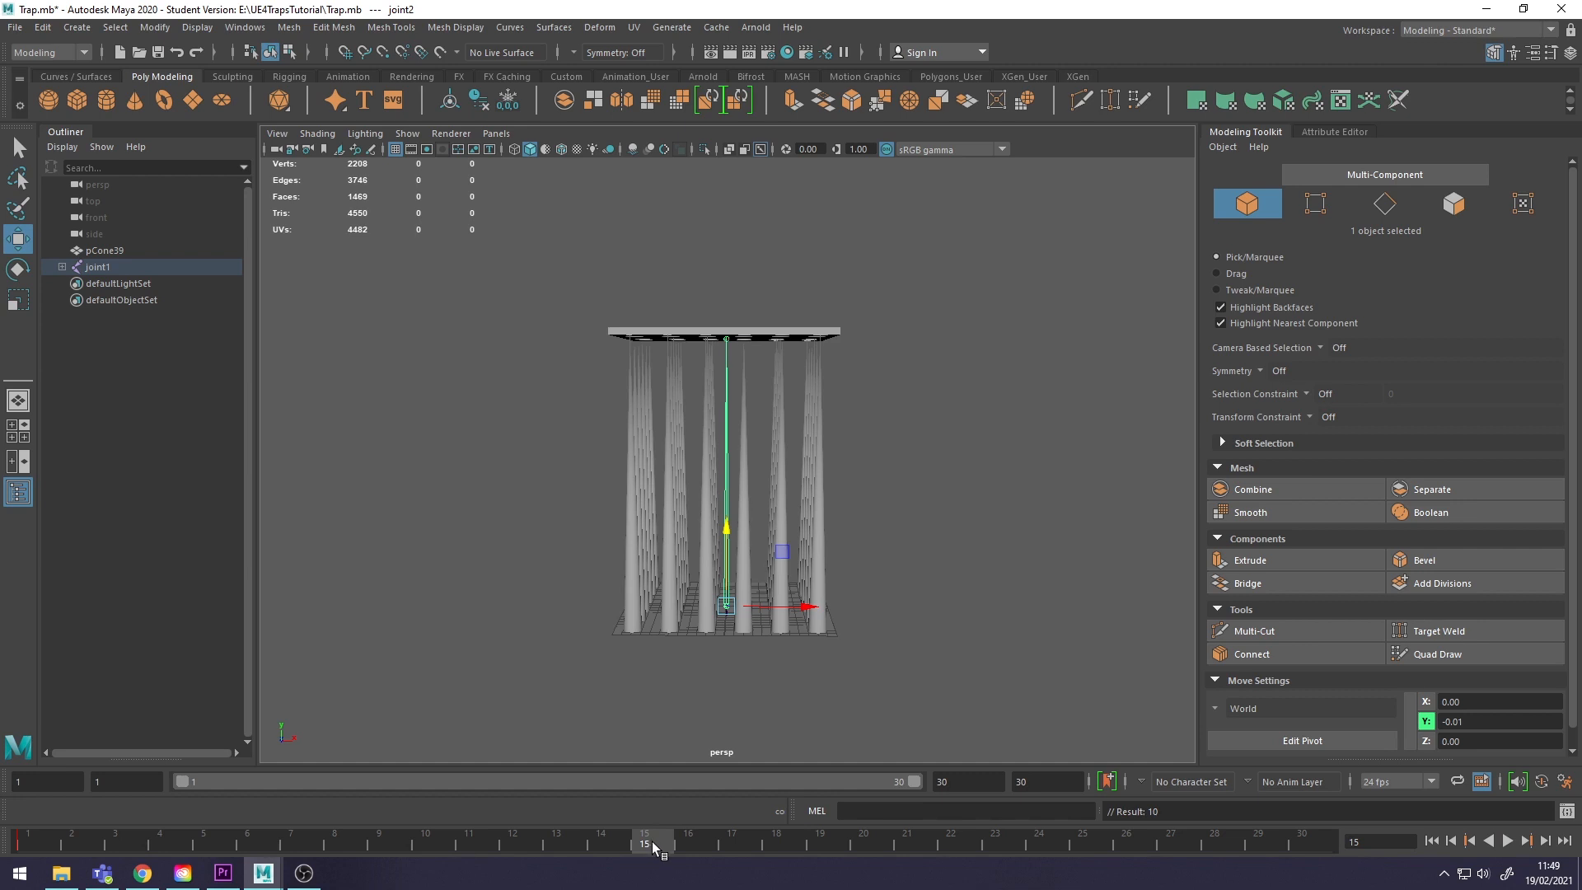
drag(736, 530, 732, 272)
alt+middle_drag(739, 286, 755, 430)
scroll(757, 398, up, 6)
mouse_move(783, 363)
mouse_down()
mouse_move(784, 338)
mouse_move(783, 351)
mouse_up()
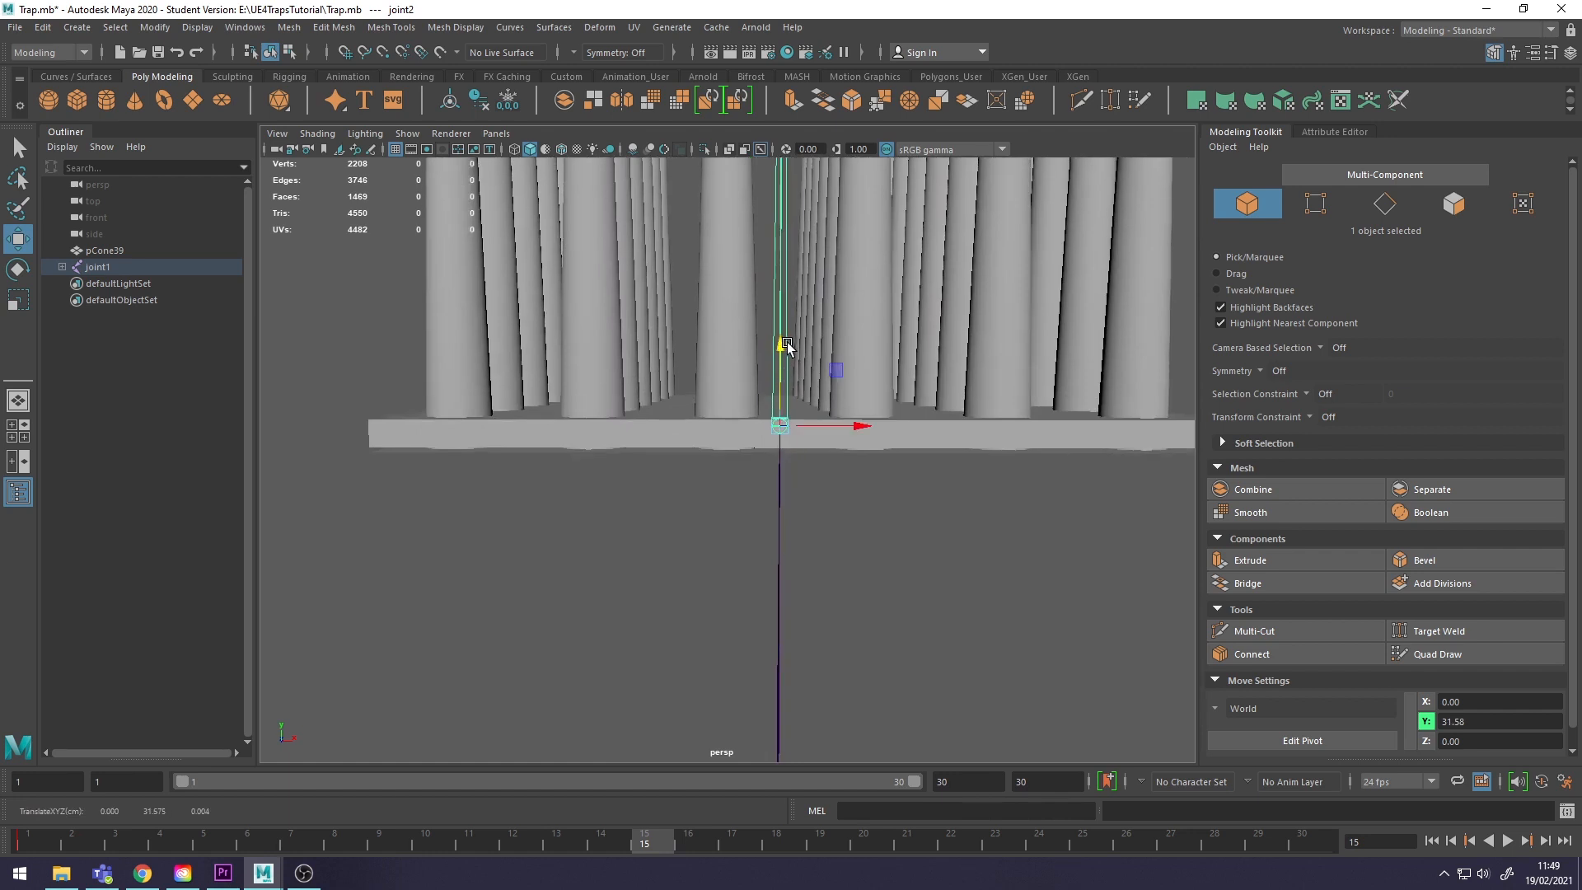
key(s)
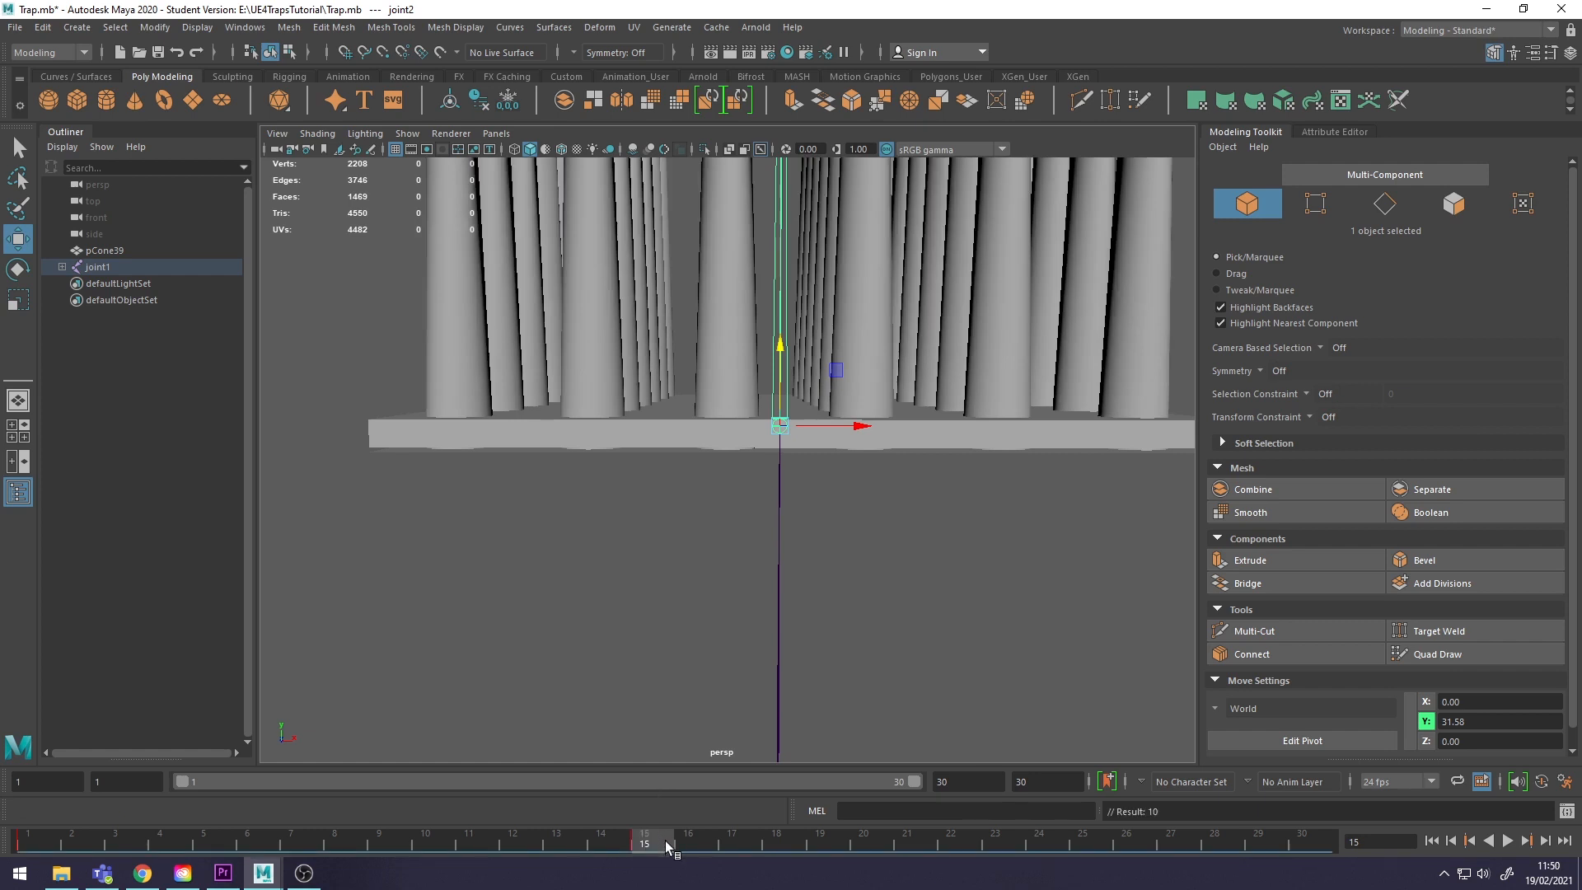
- Copy joint2's key from frame 1 and paste it at frame 30
click(21, 844)
click(21, 845)
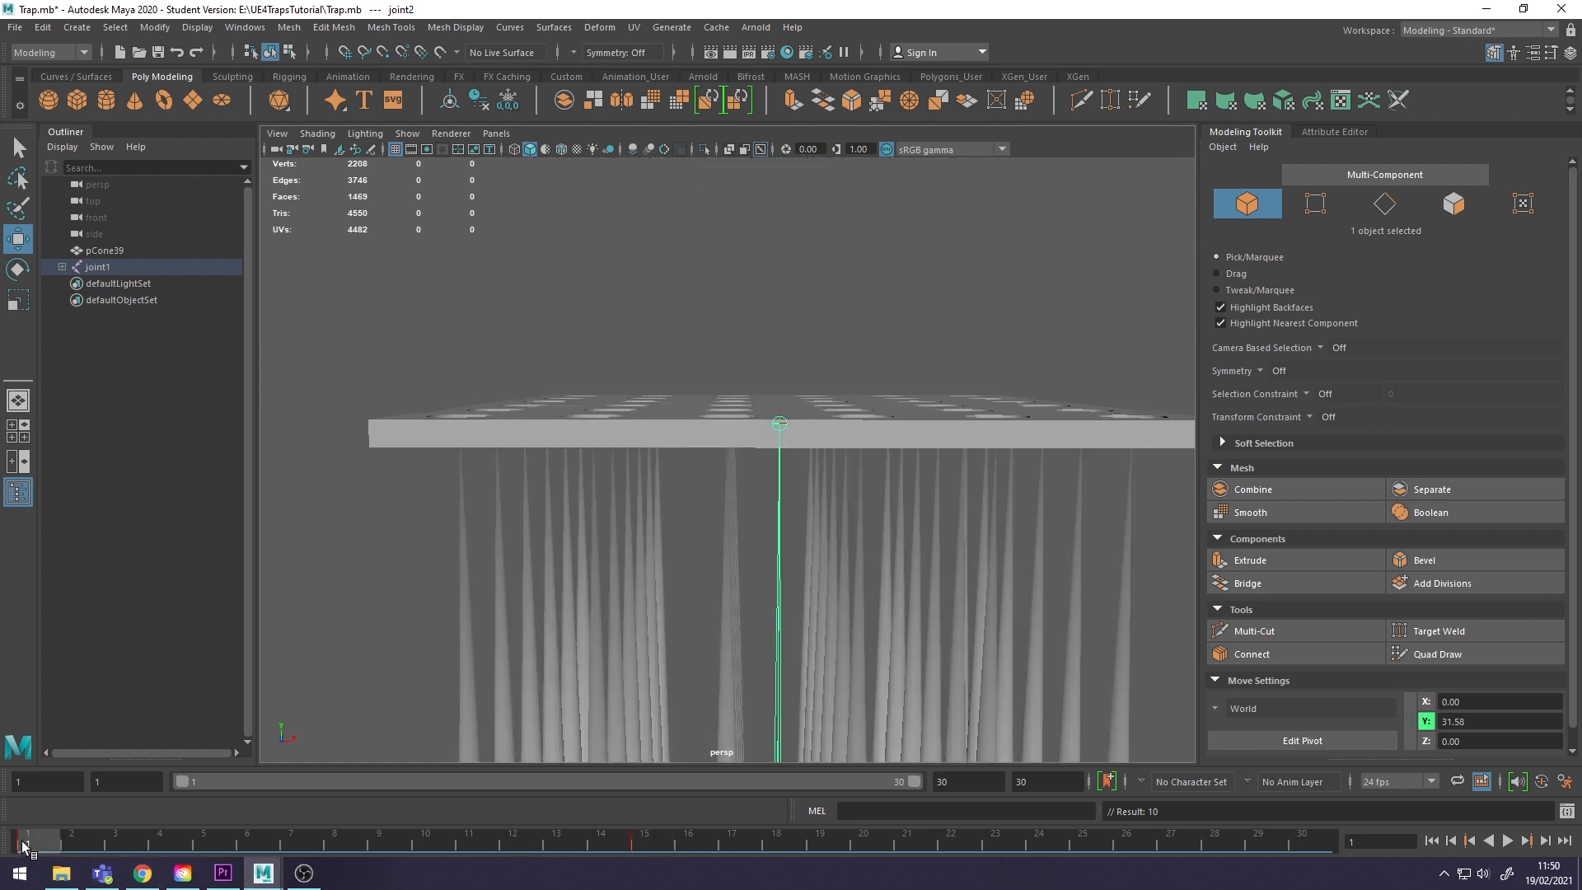
right_click(23, 844)
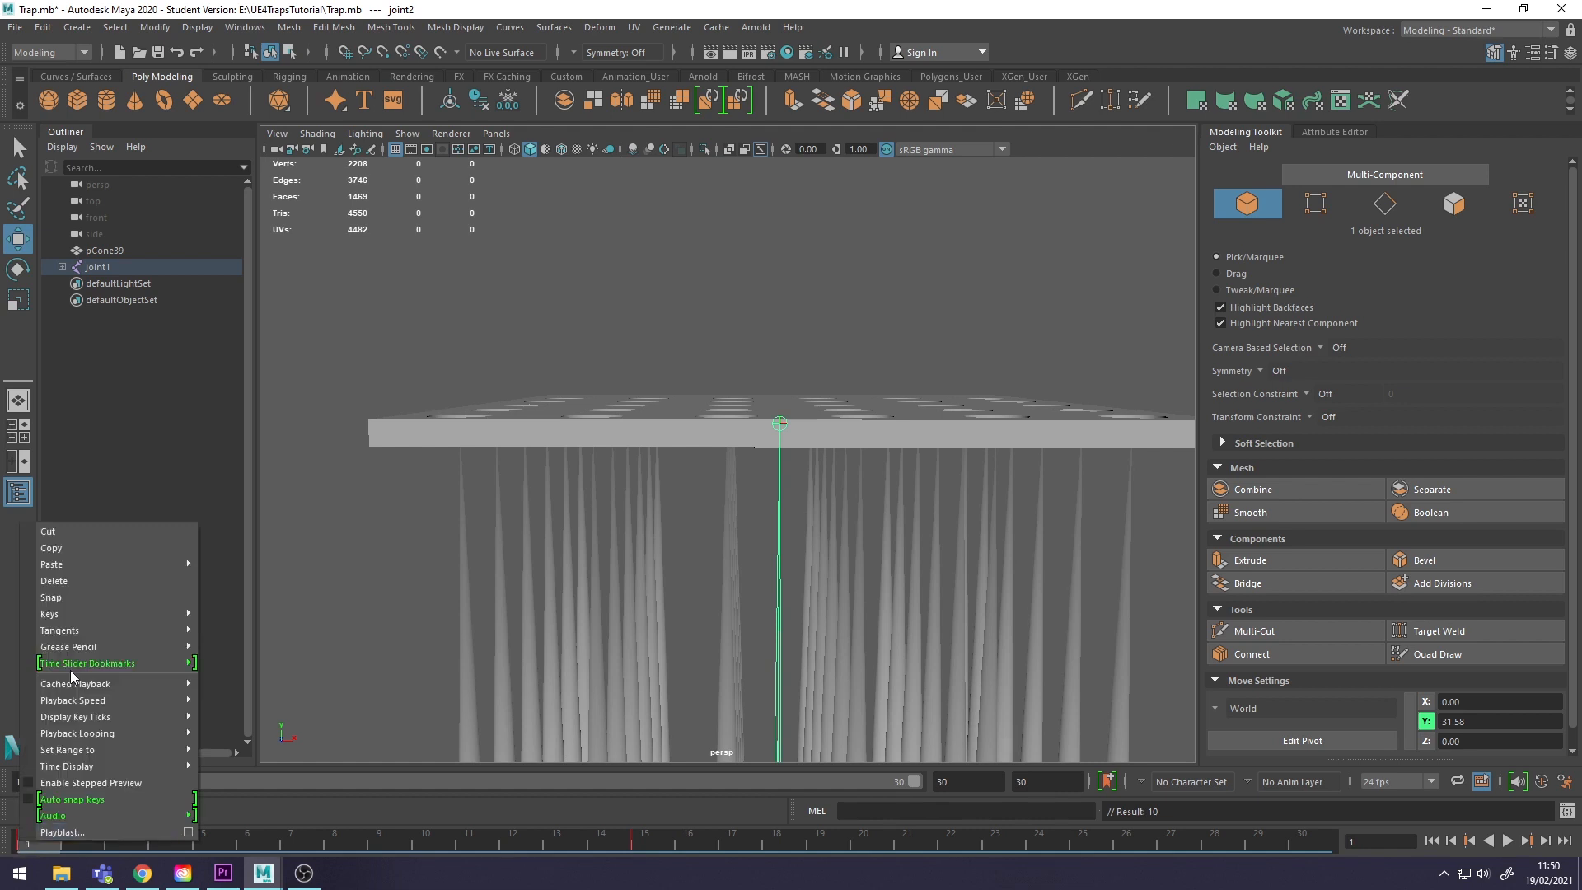
click(72, 547)
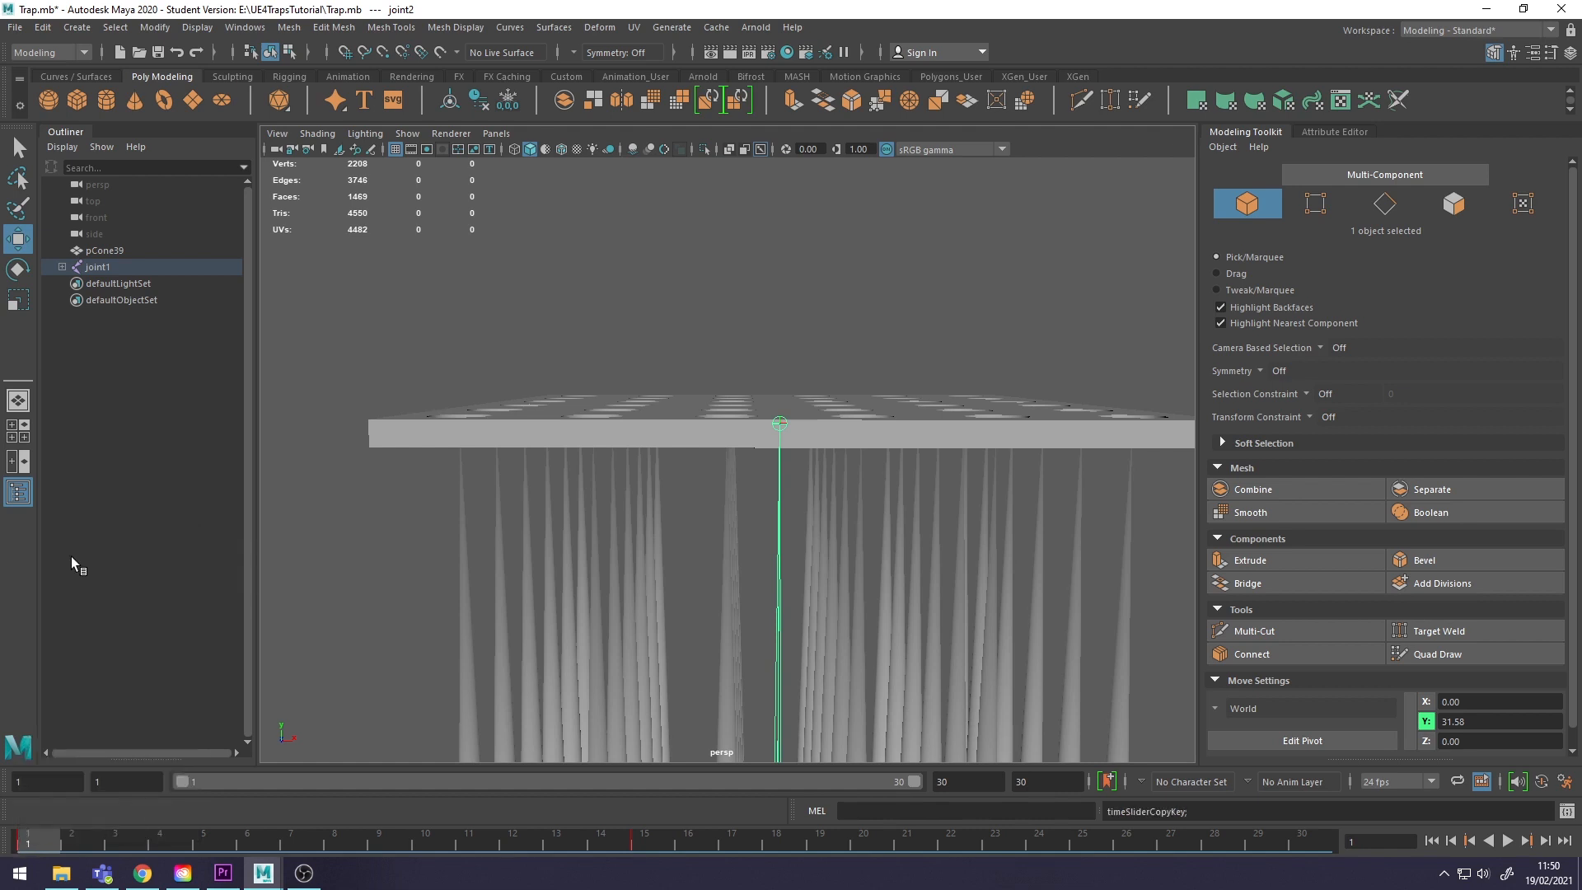
click(1298, 845)
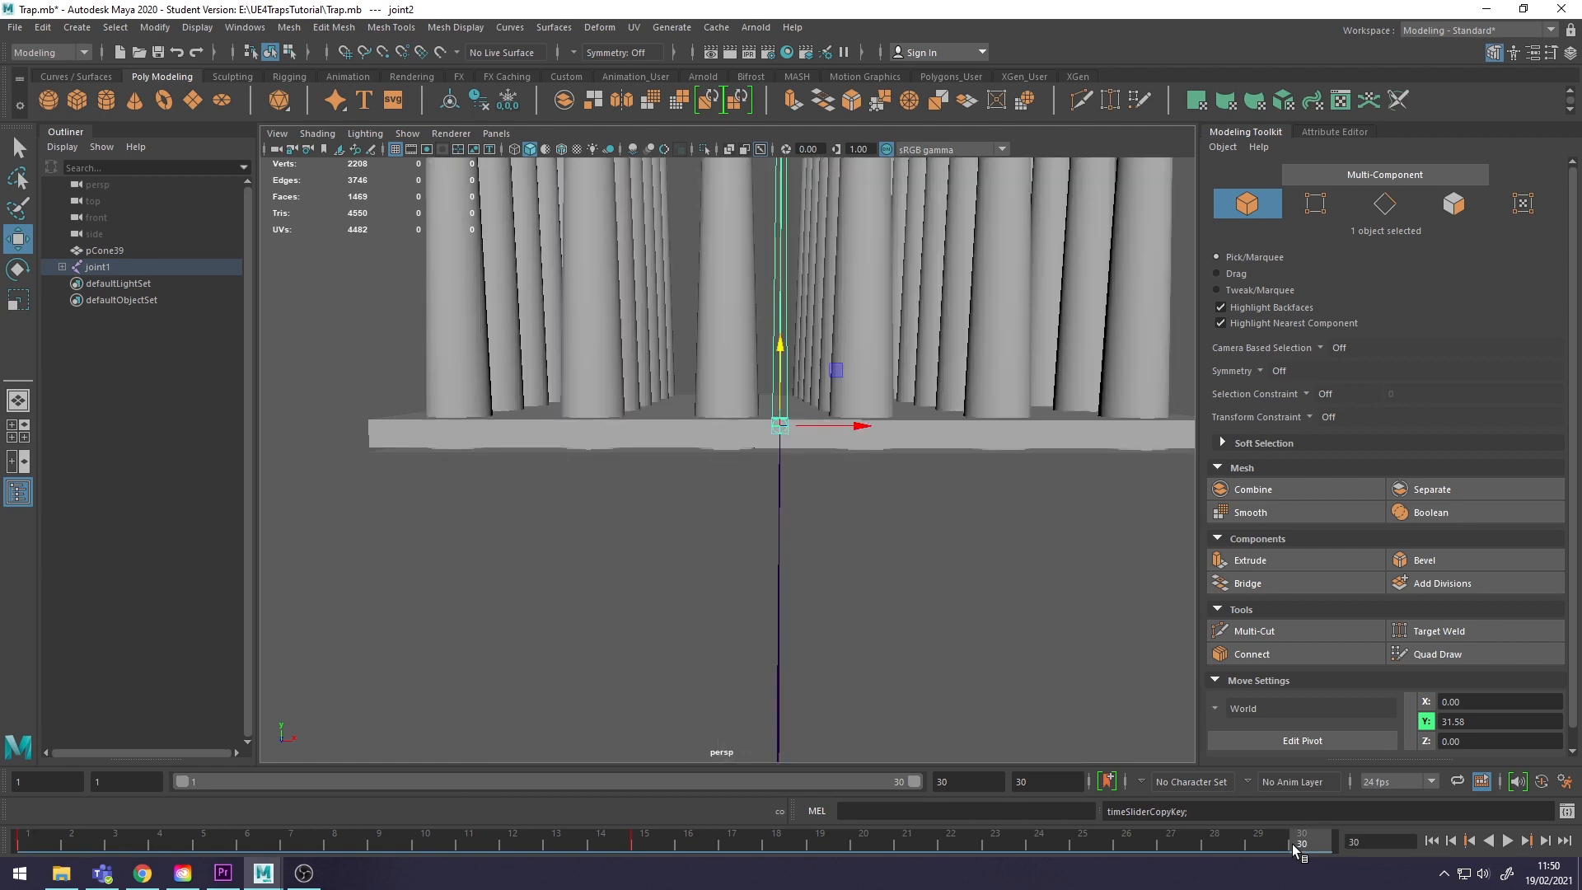
right_click(1295, 846)
mouse_move(1342, 570)
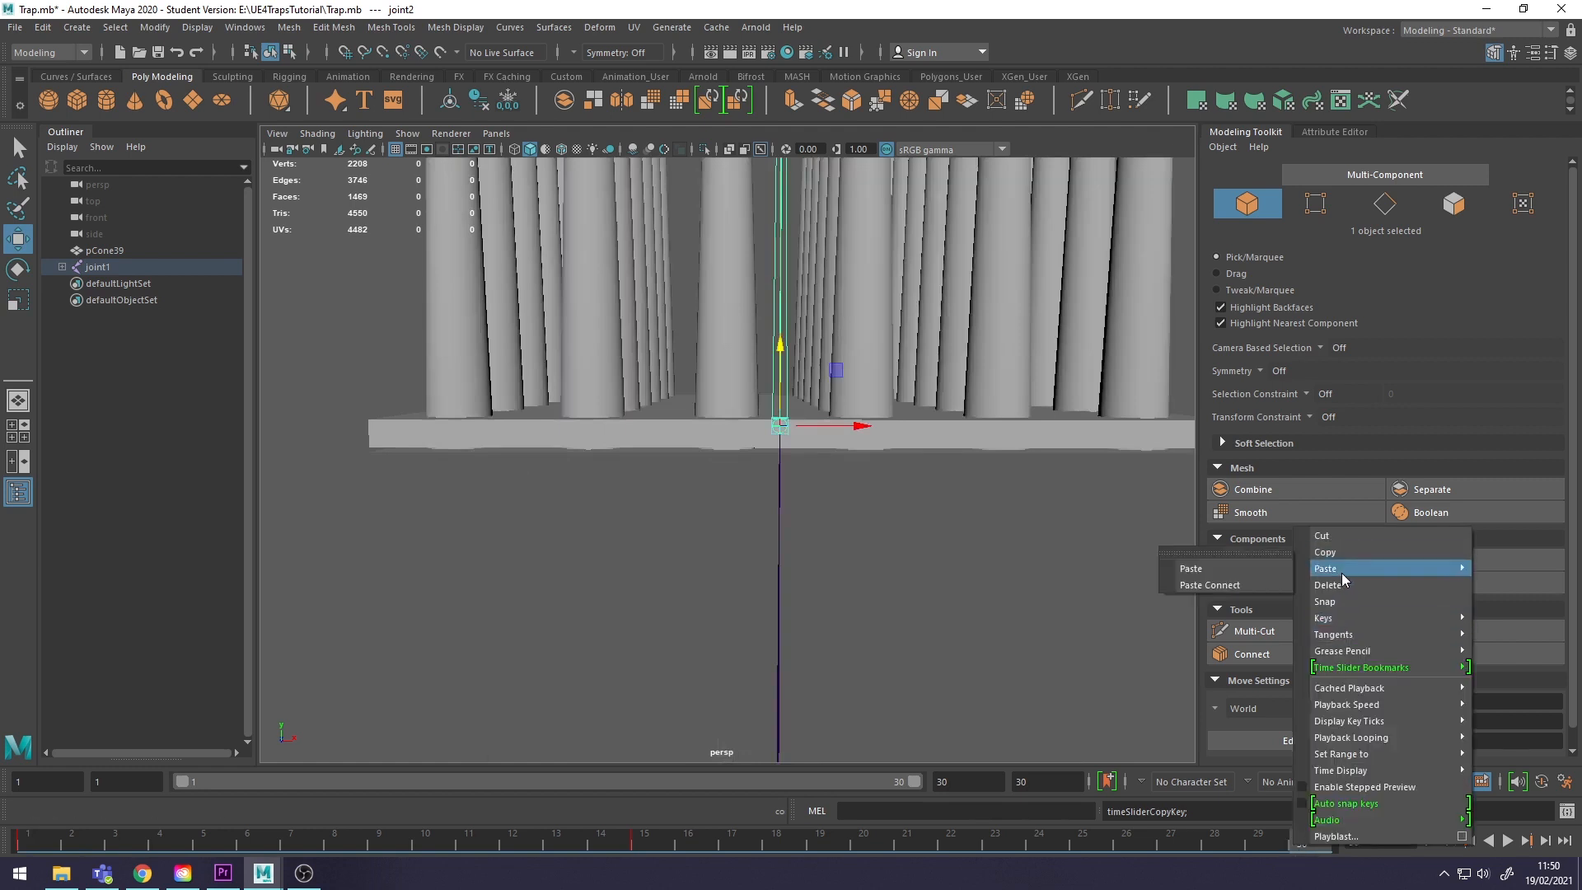
click(1240, 568)
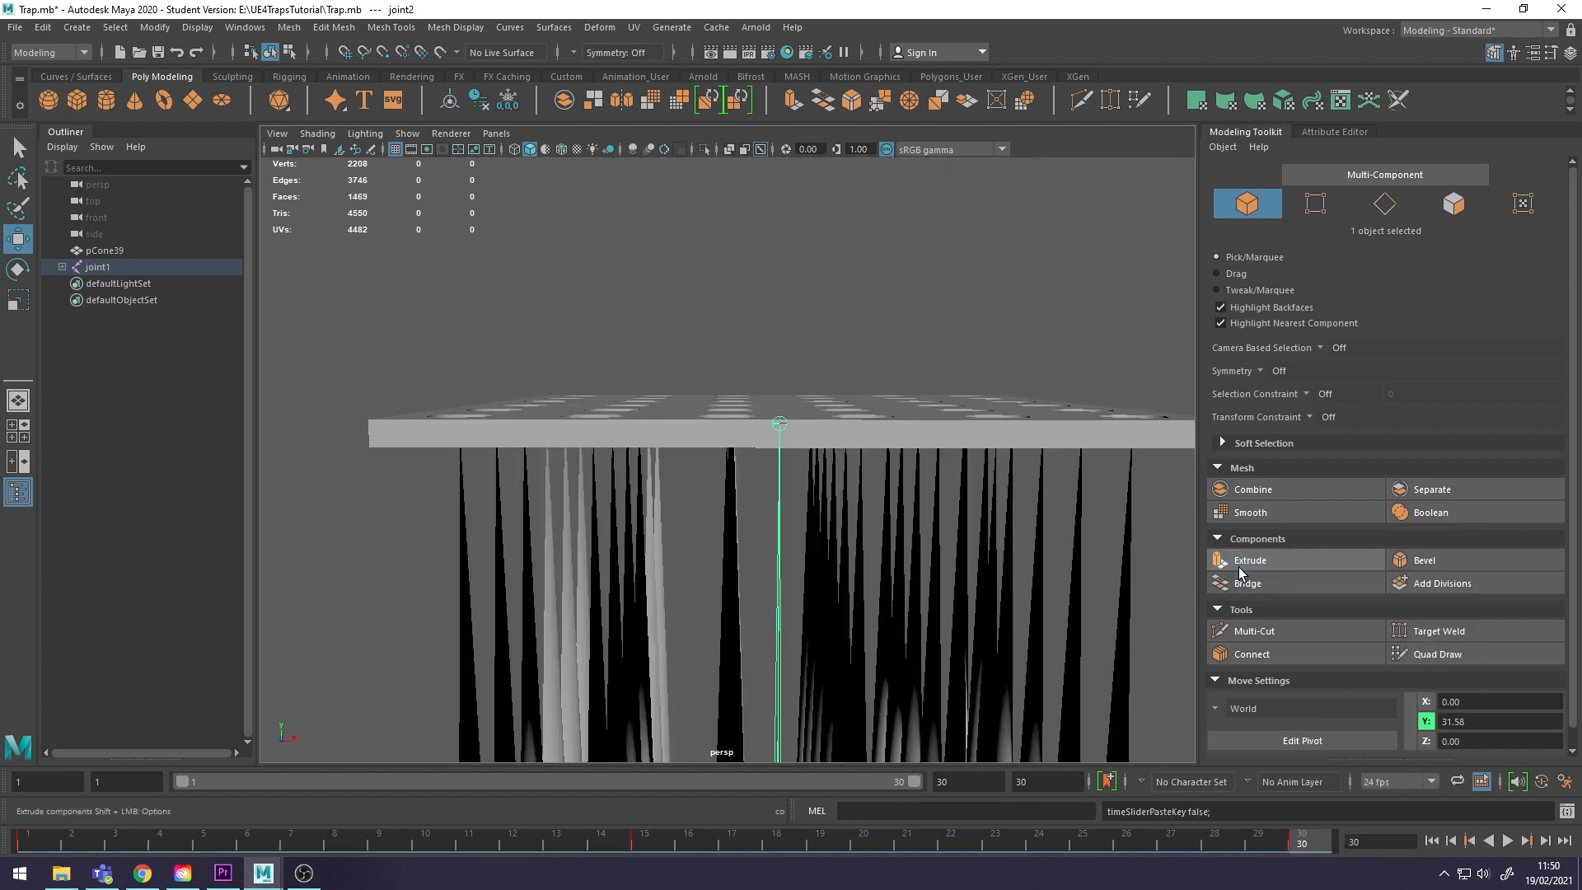
alt+drag(958, 569, 869, 420)
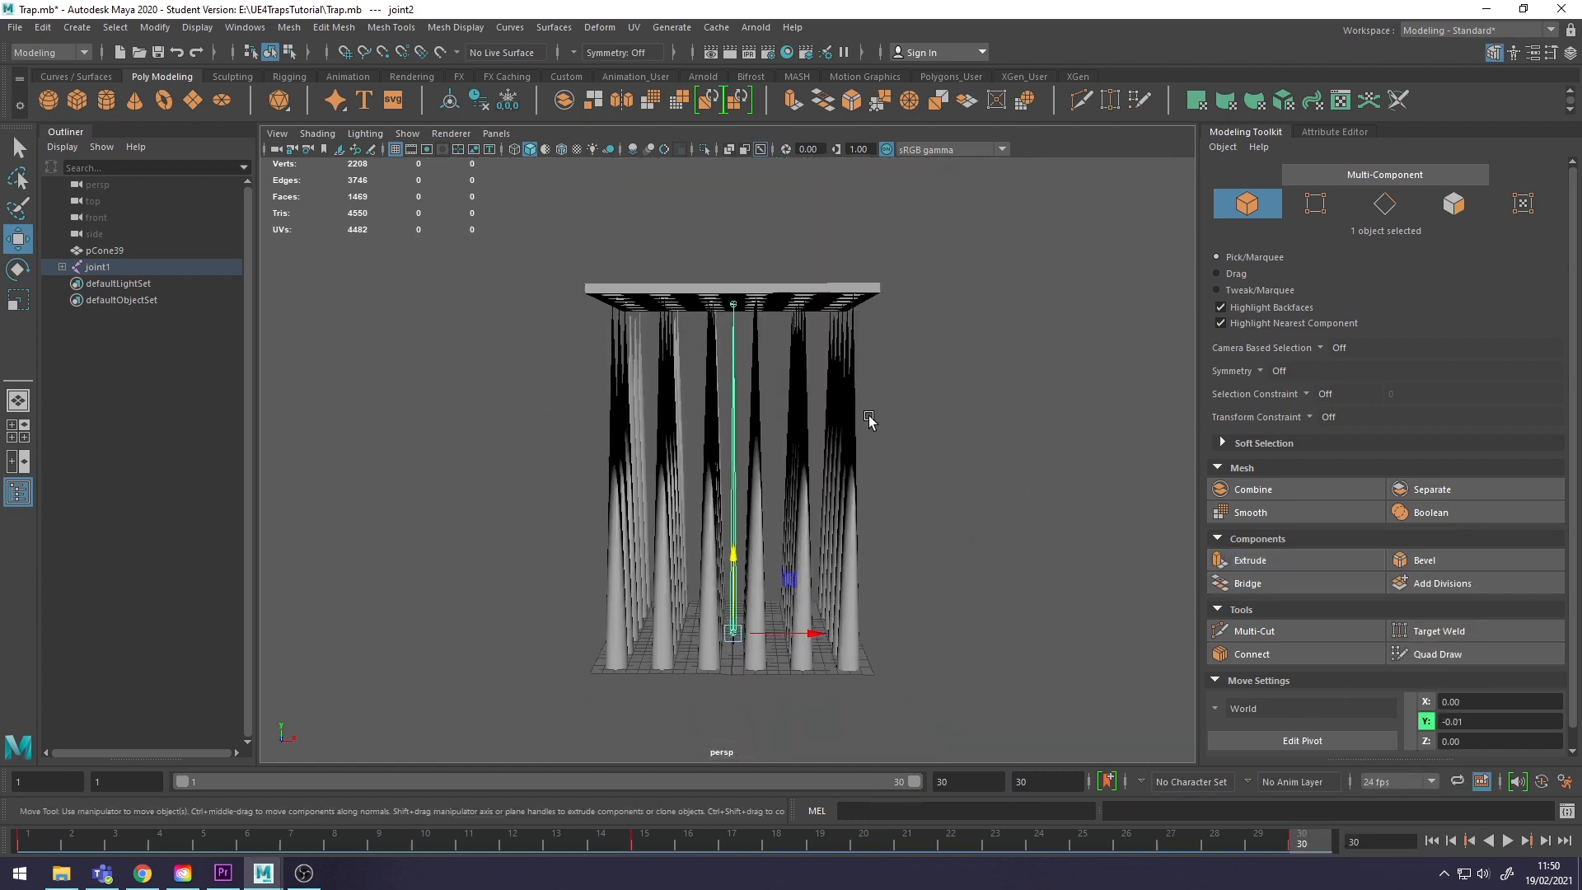
- Try shifting the raised-spikes key from frame 15 to frame 11, return it to frame 15, and deselect the joint
click(633, 844)
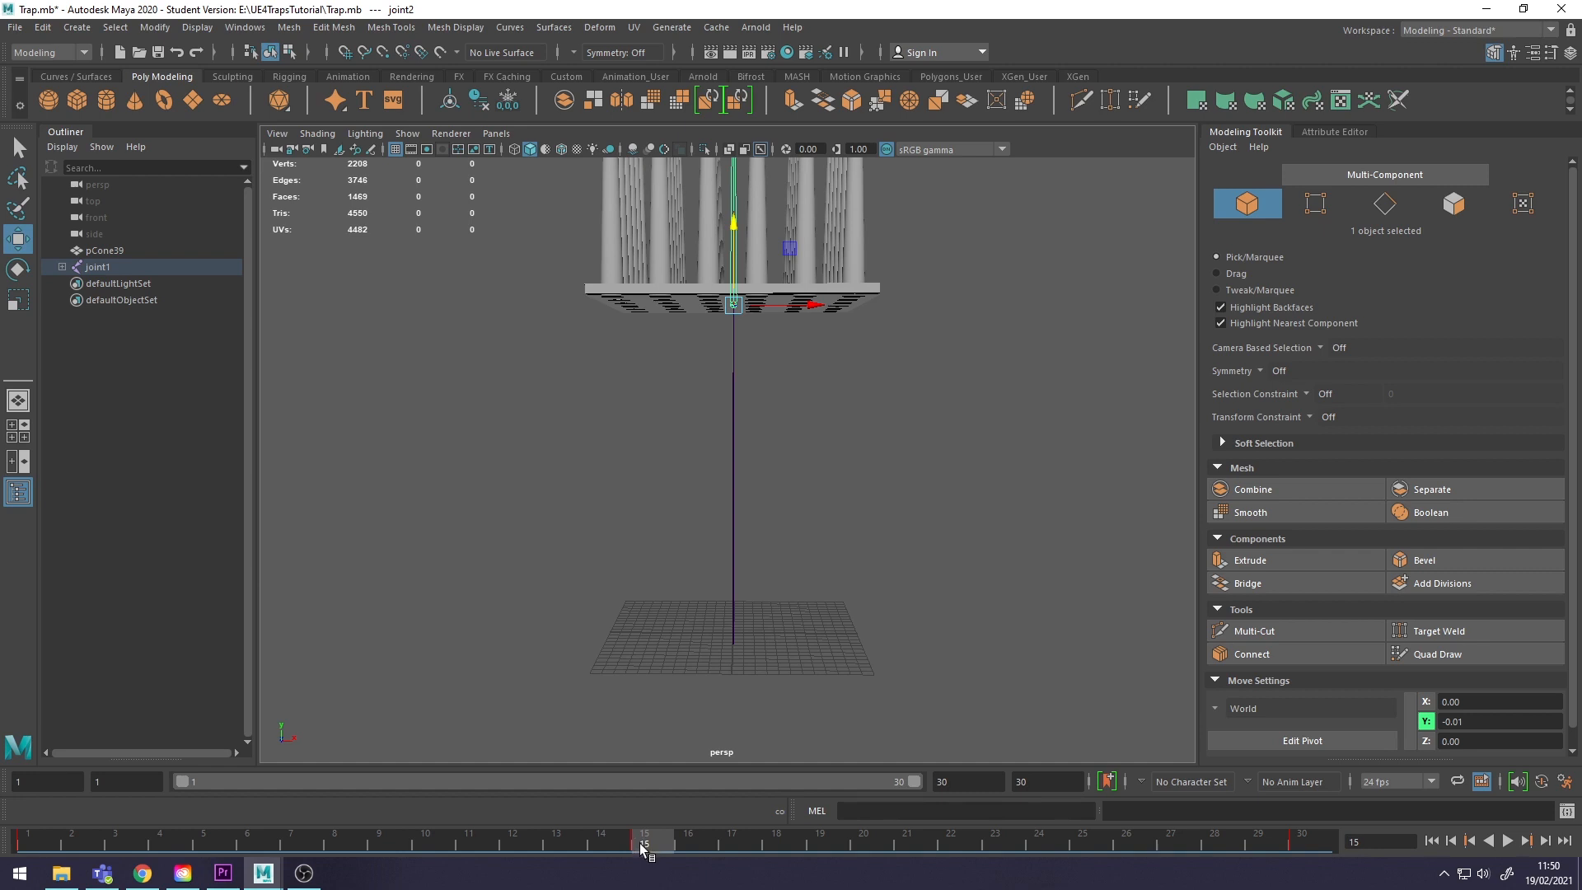
shift+click(643, 846)
drag(653, 845, 482, 837)
click(552, 838)
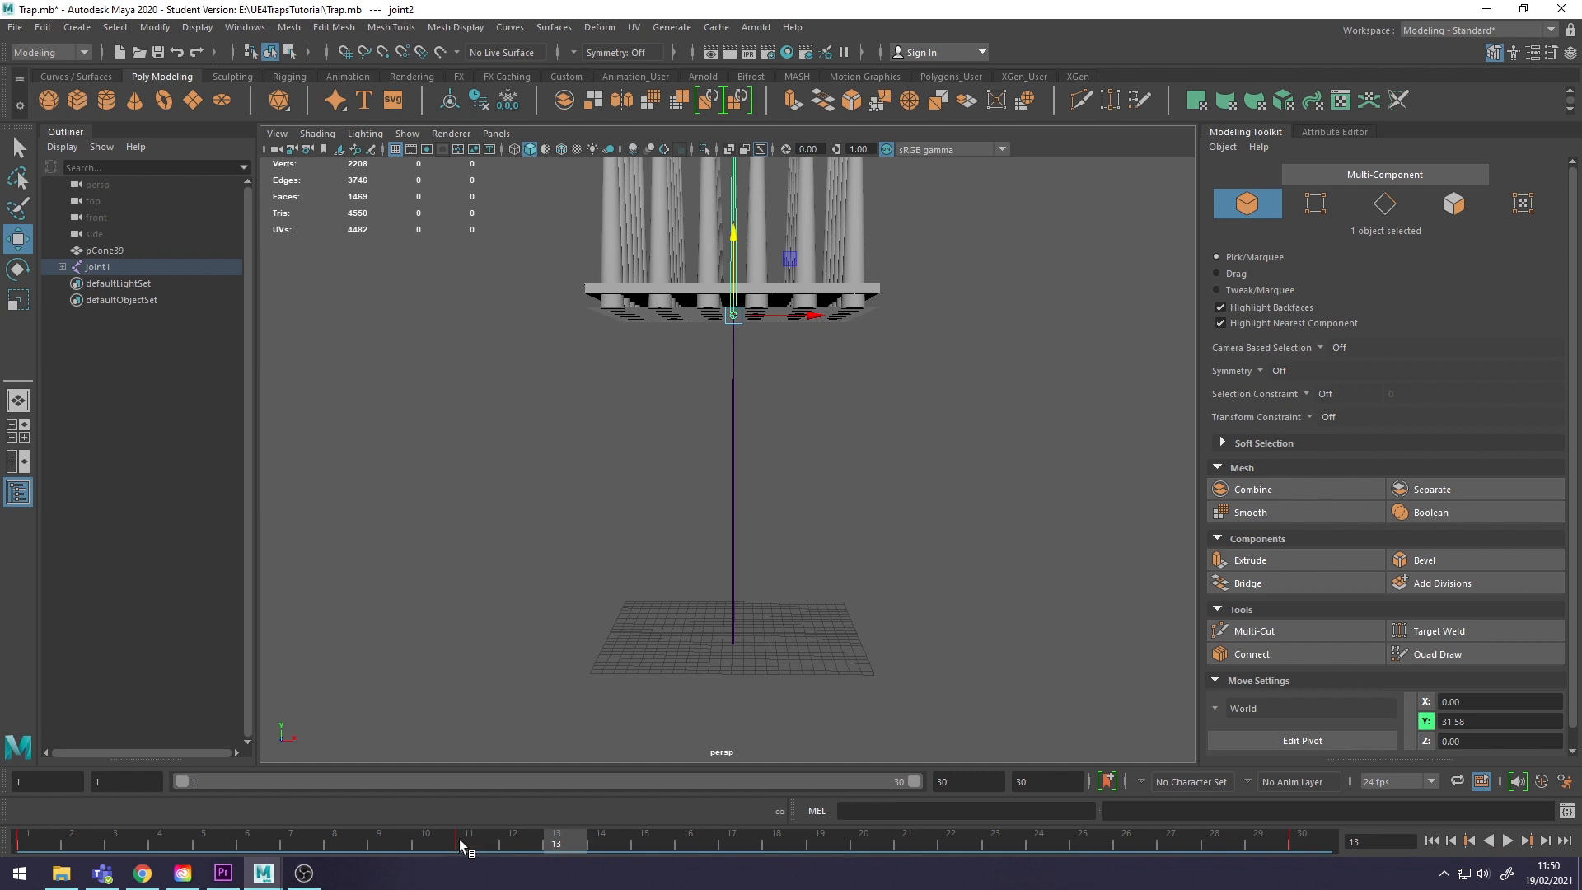
shift+click(462, 845)
drag(477, 841, 650, 839)
shift+click(708, 837)
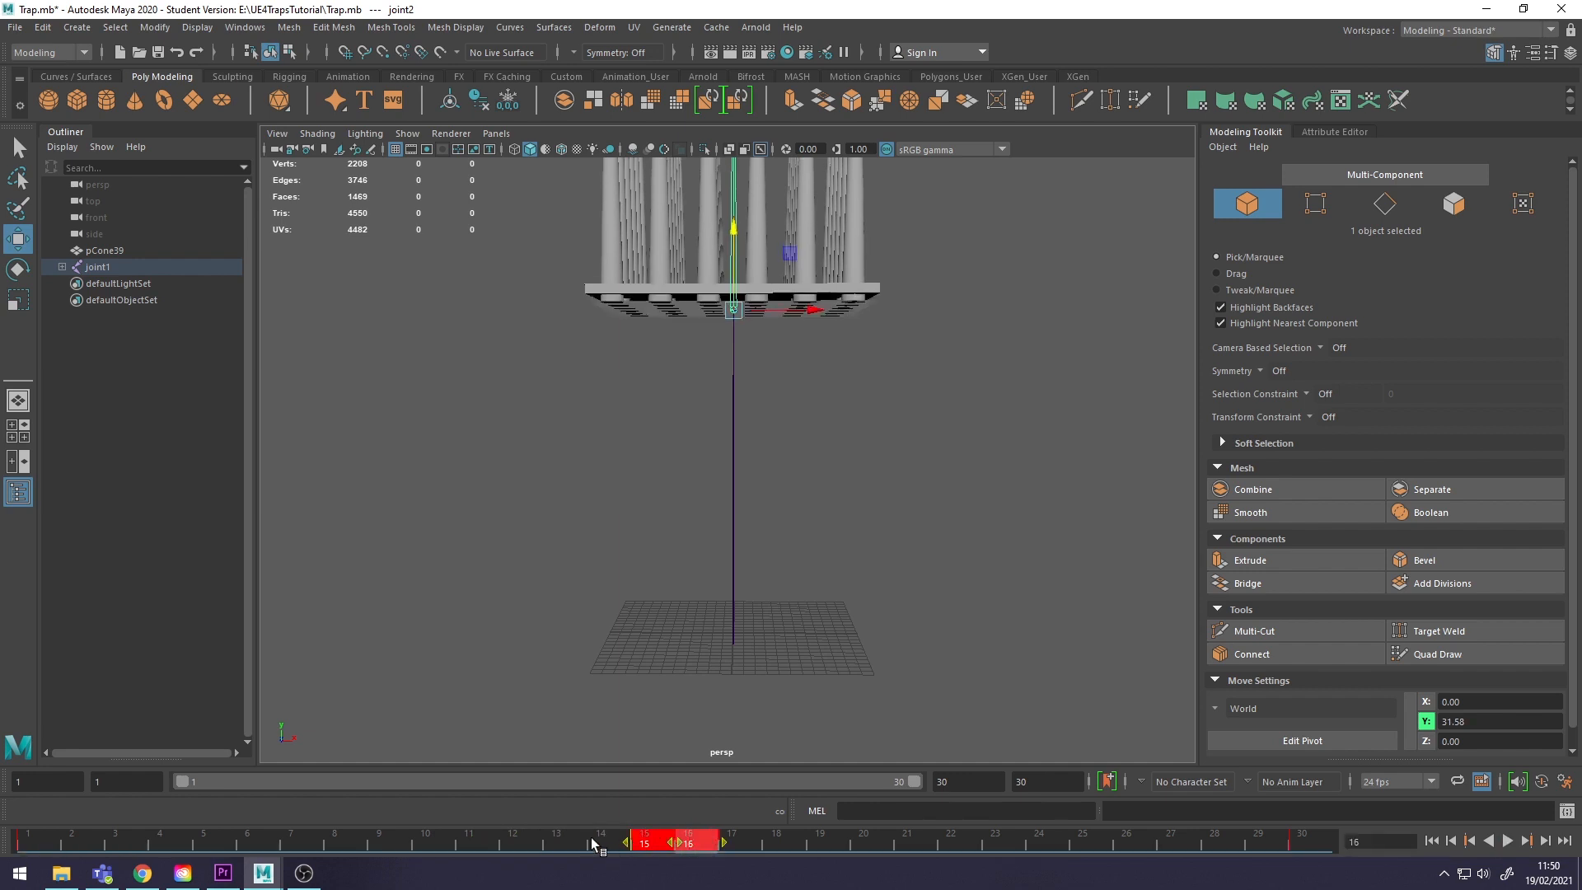
click(755, 638)
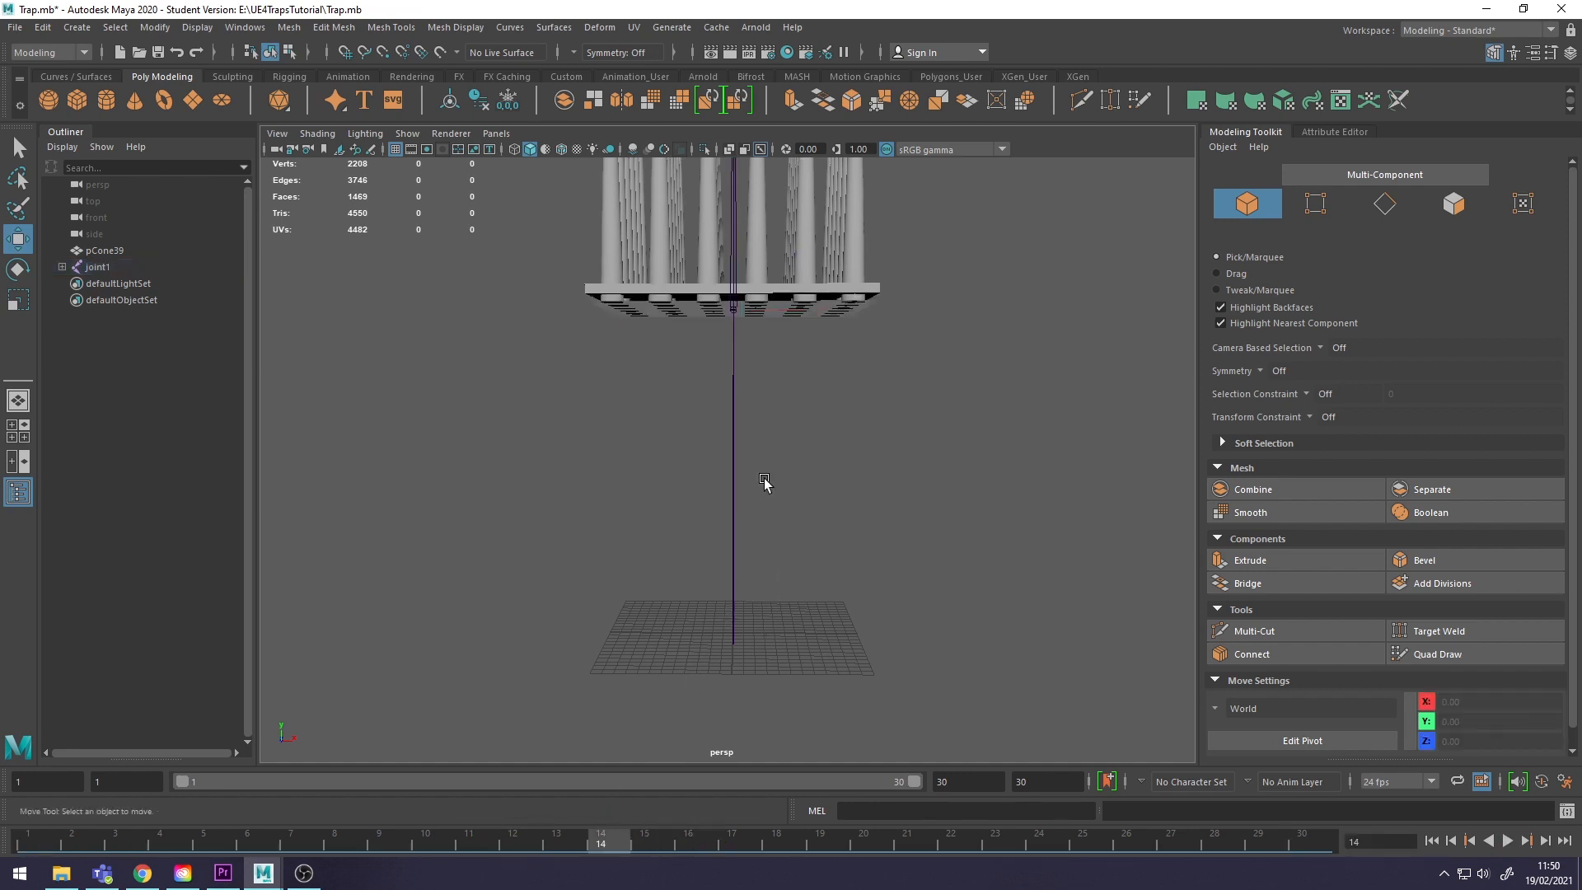
- Play the spike animation from frame 1 to review the rise and fall, and return to the first frame
alt+right_drag(767, 484, 763, 447)
alt+drag(763, 448, 759, 506)
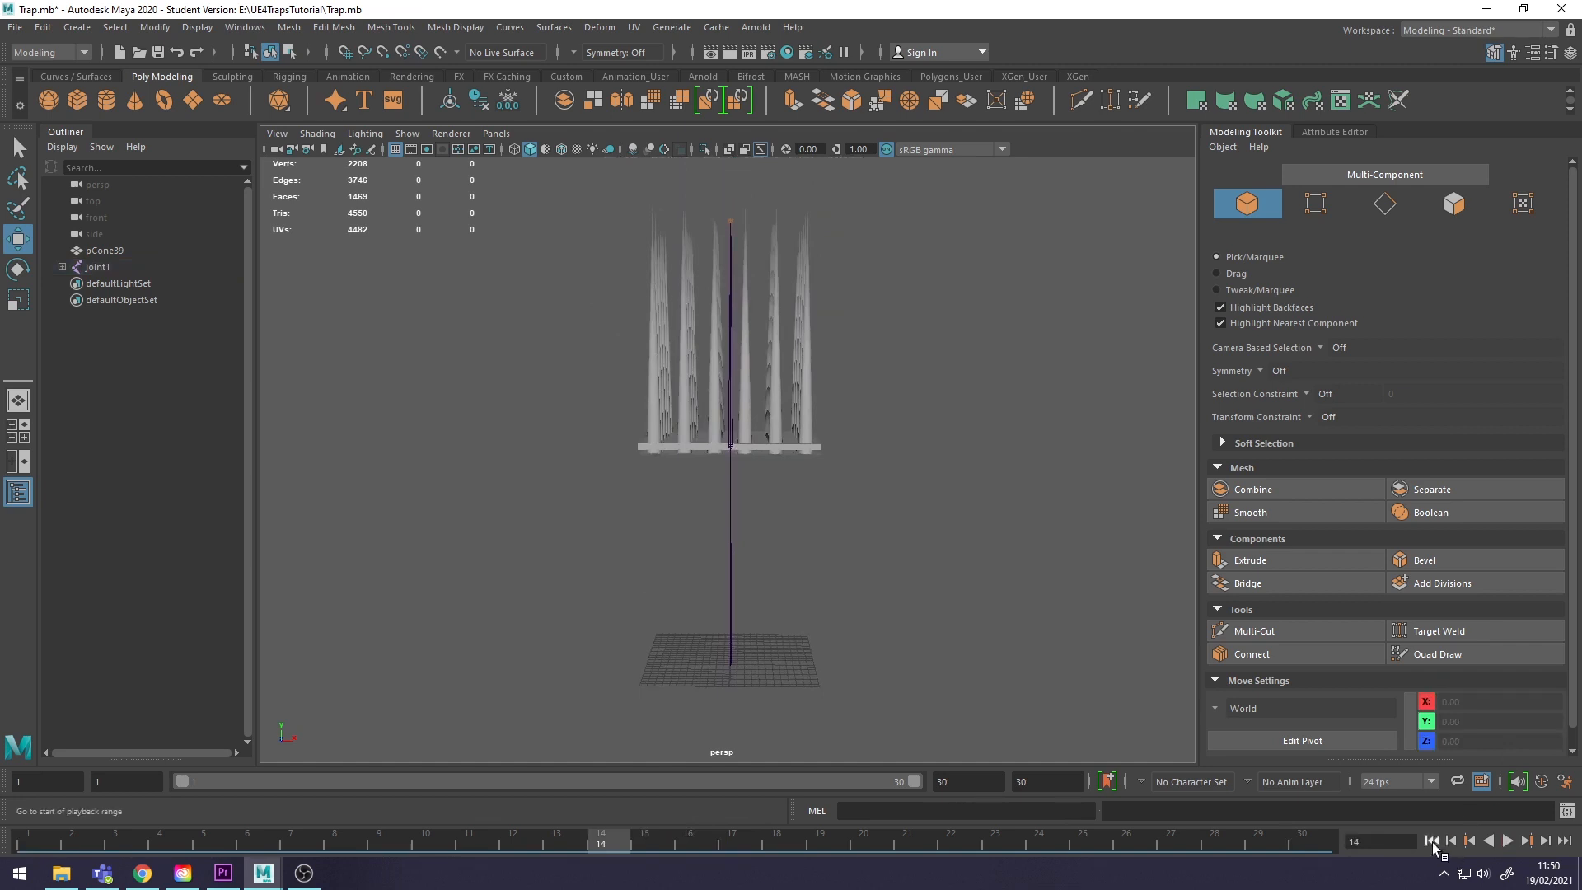
click(1434, 841)
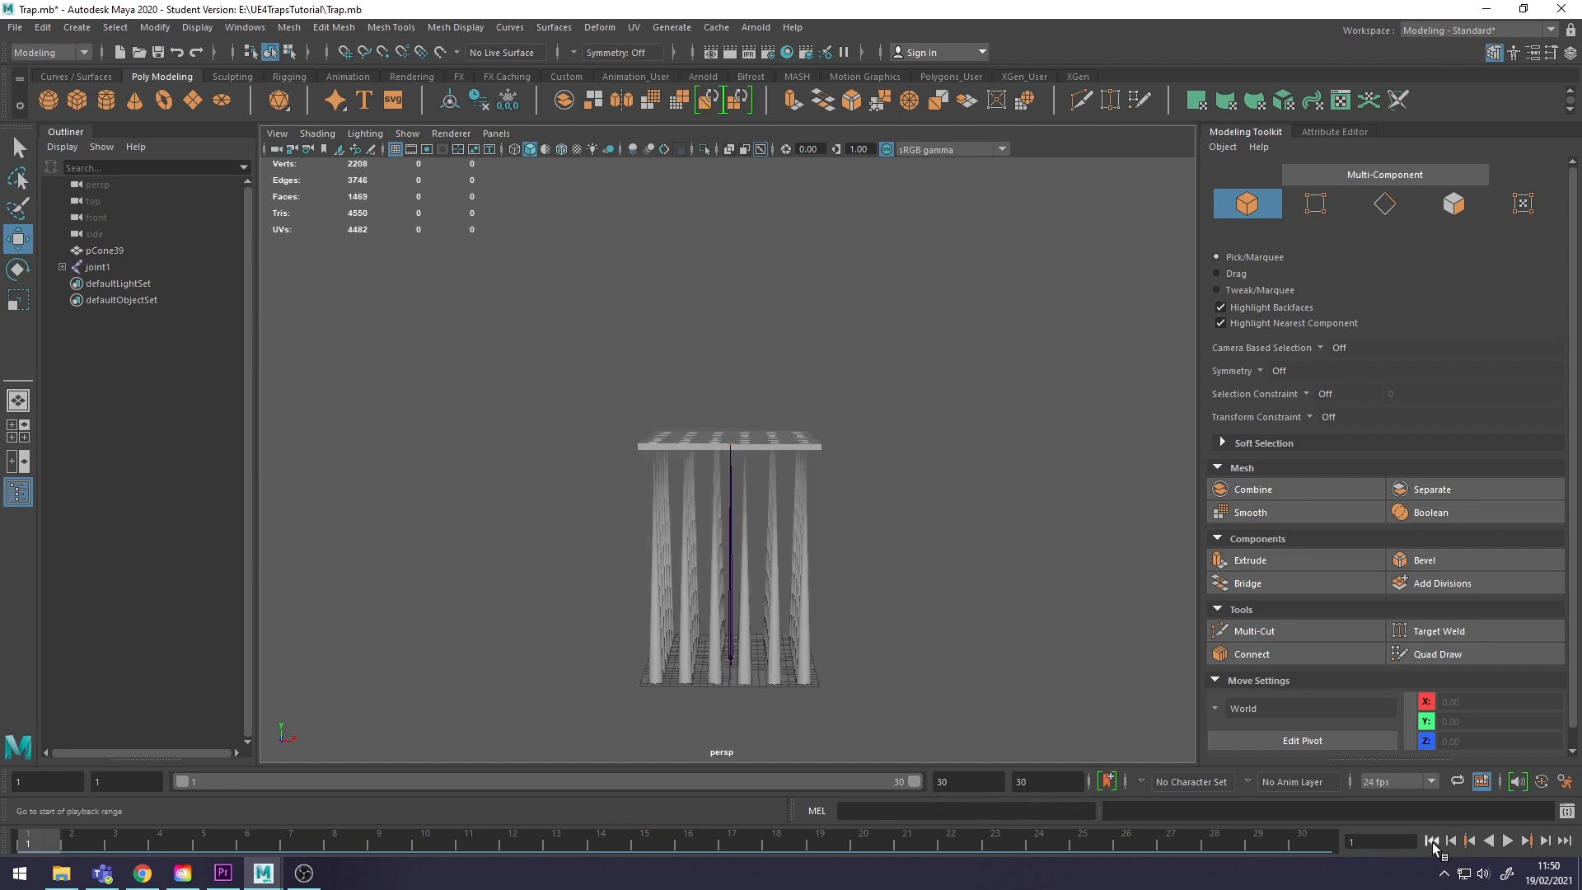
click(1508, 840)
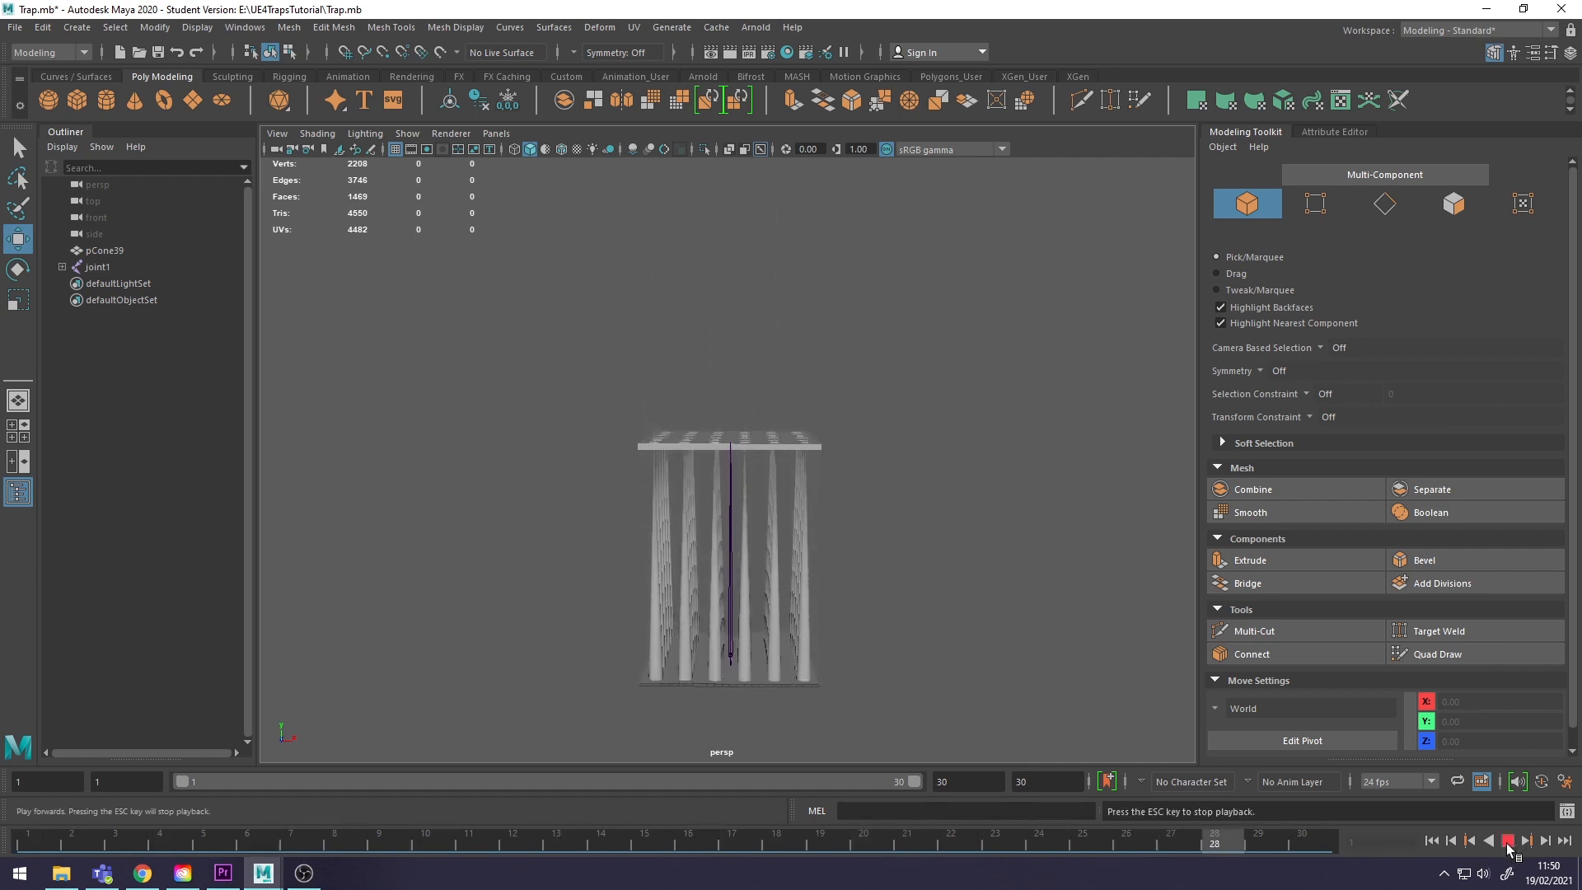
click(1432, 841)
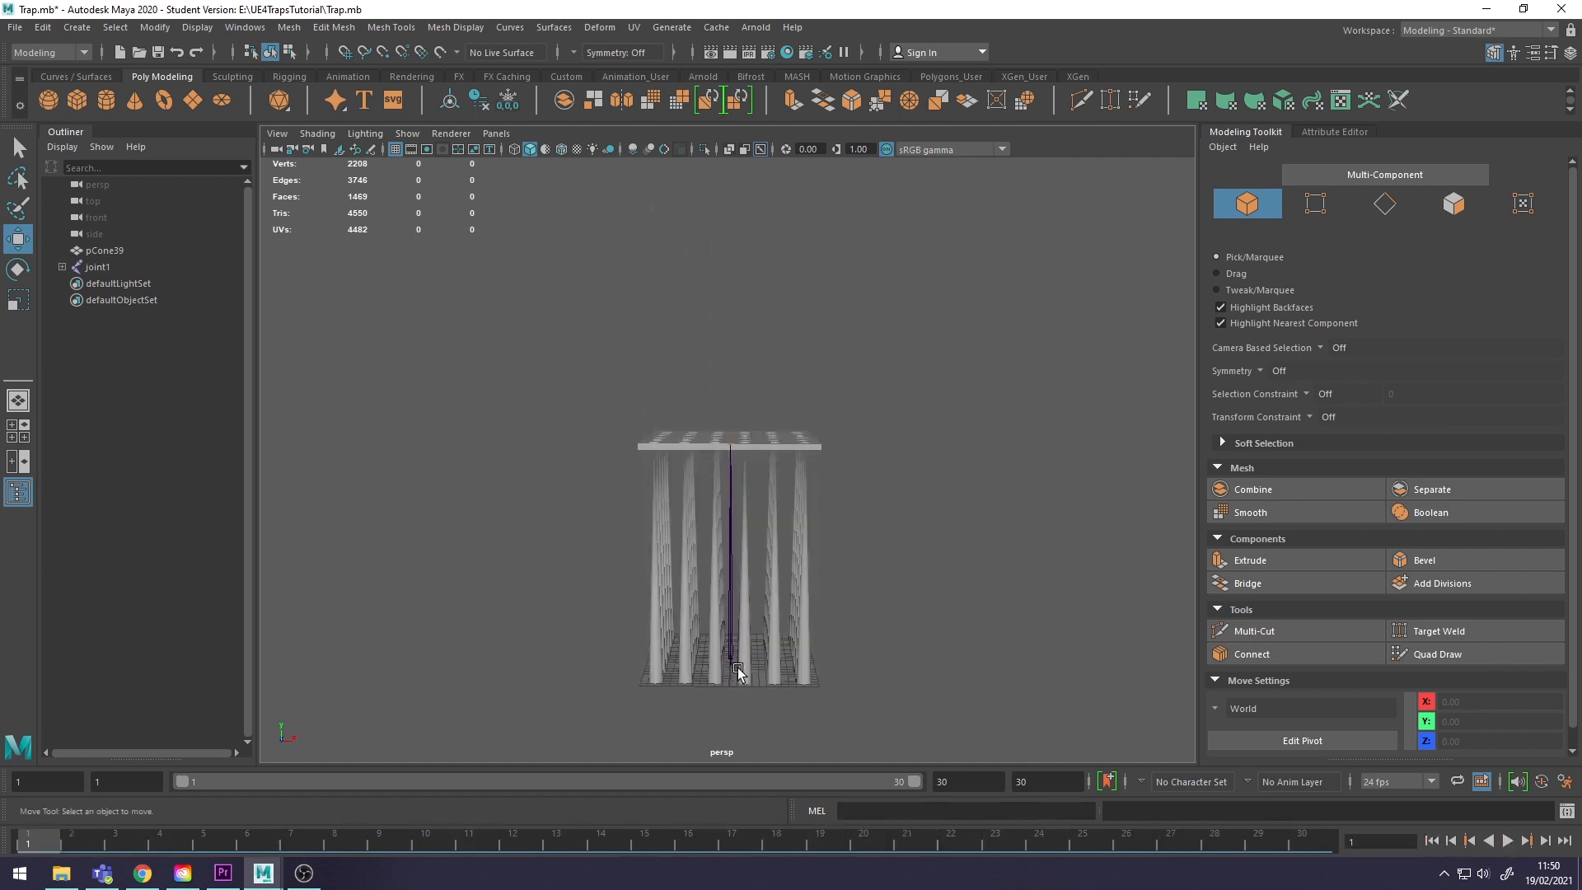
click(1508, 840)
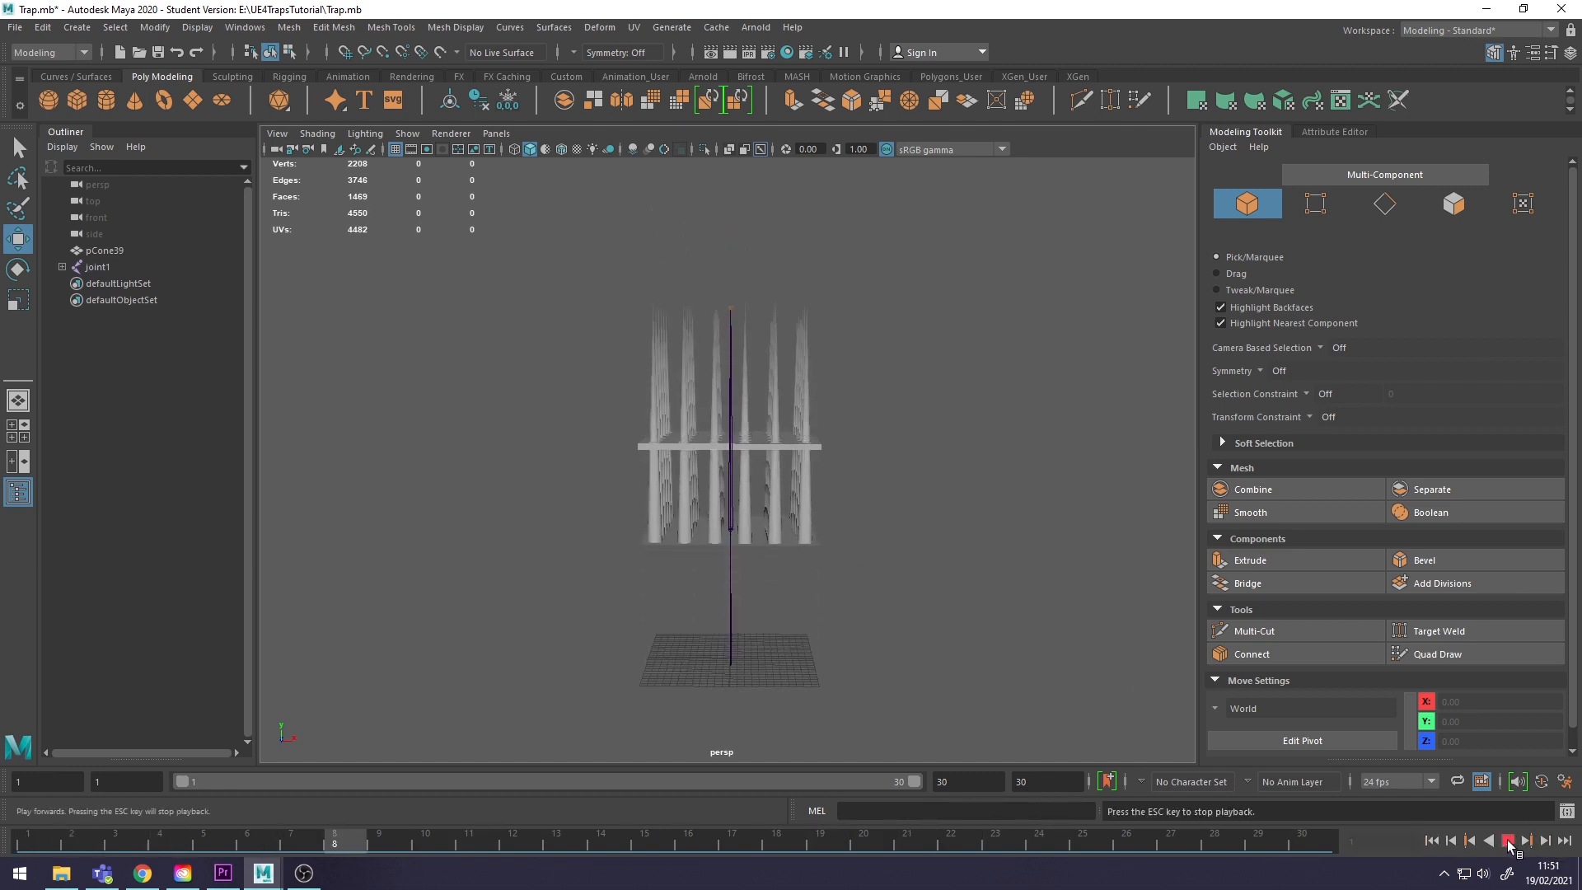
click(1450, 840)
click(1432, 841)
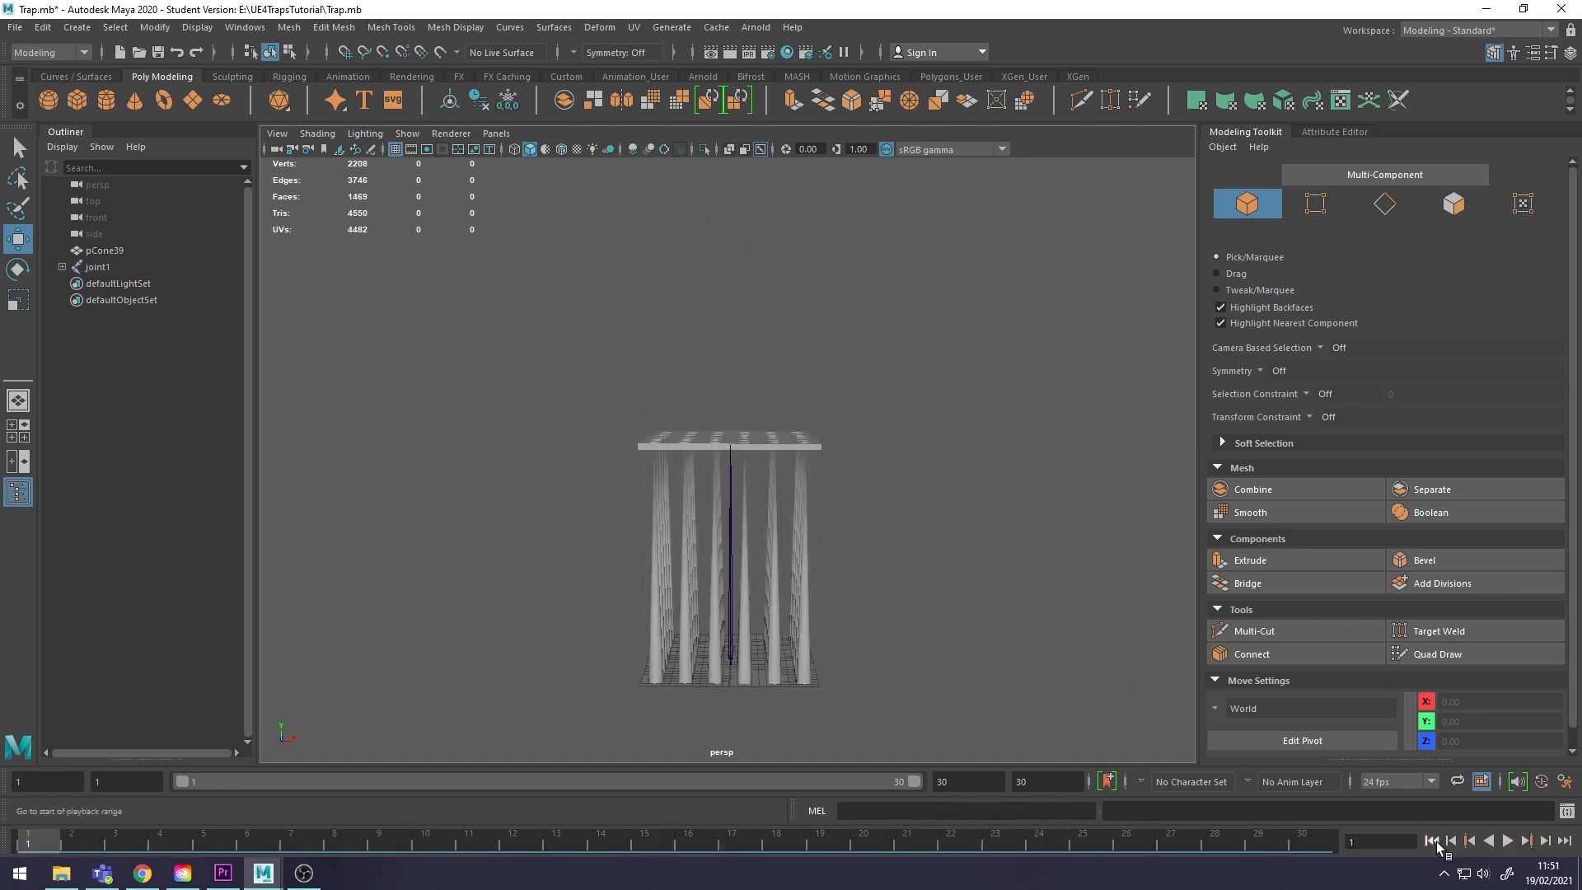
- Set the animation end time to 15 so the range covers only the spikes rising
alt+middle_drag(744, 556, 737, 501)
mouse_move(48, 838)
mouse_down()
mouse_move(96, 841)
mouse_move(42, 839)
mouse_up()
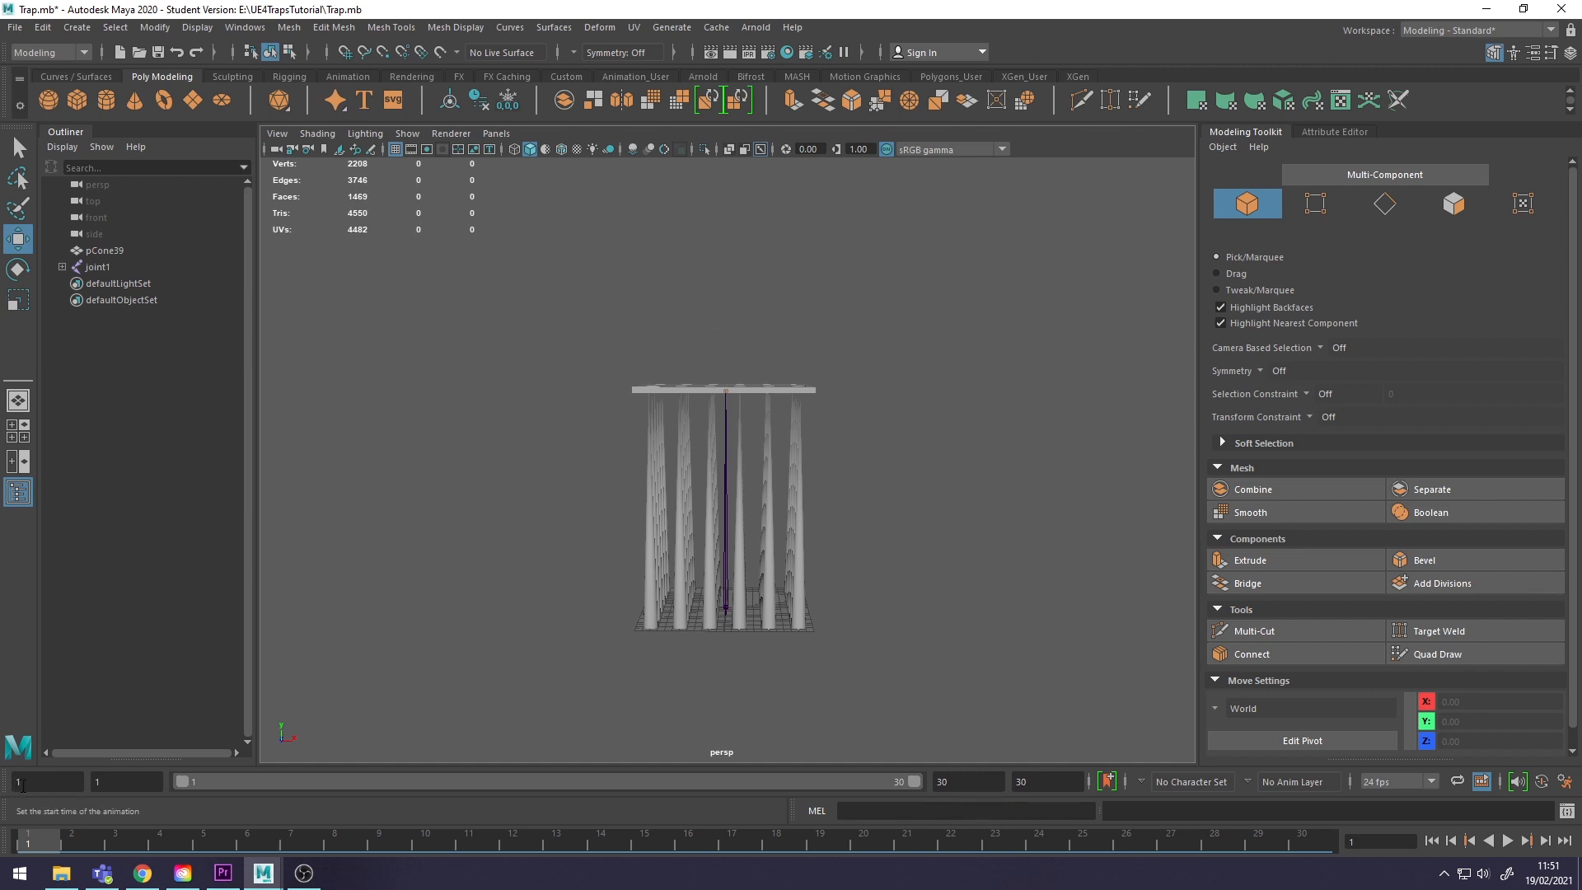
click(1033, 781)
text(15)
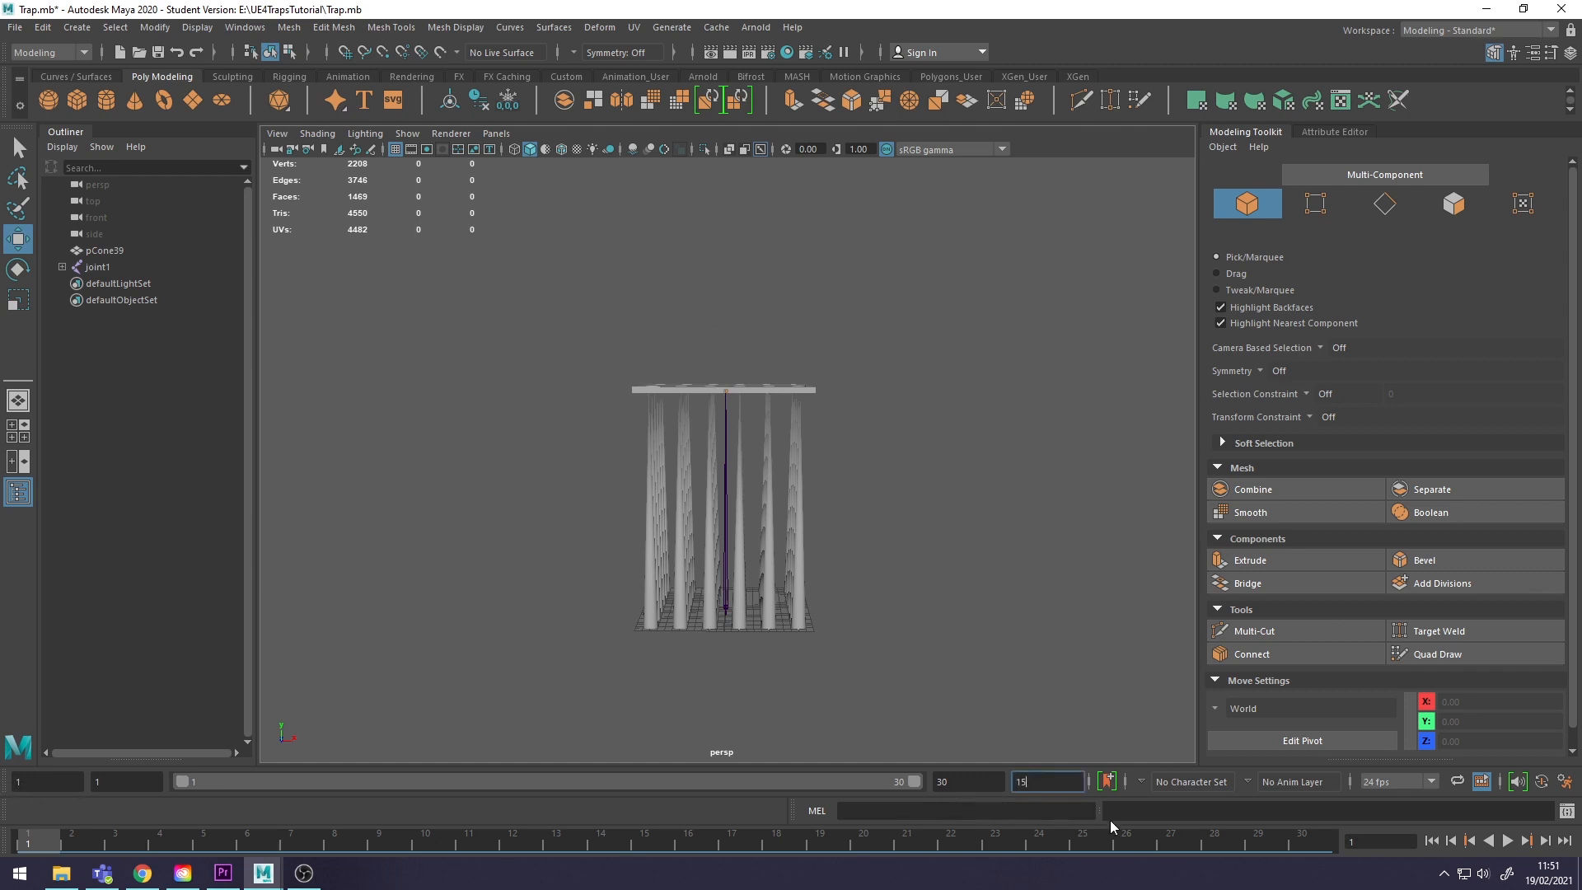
key(Return)
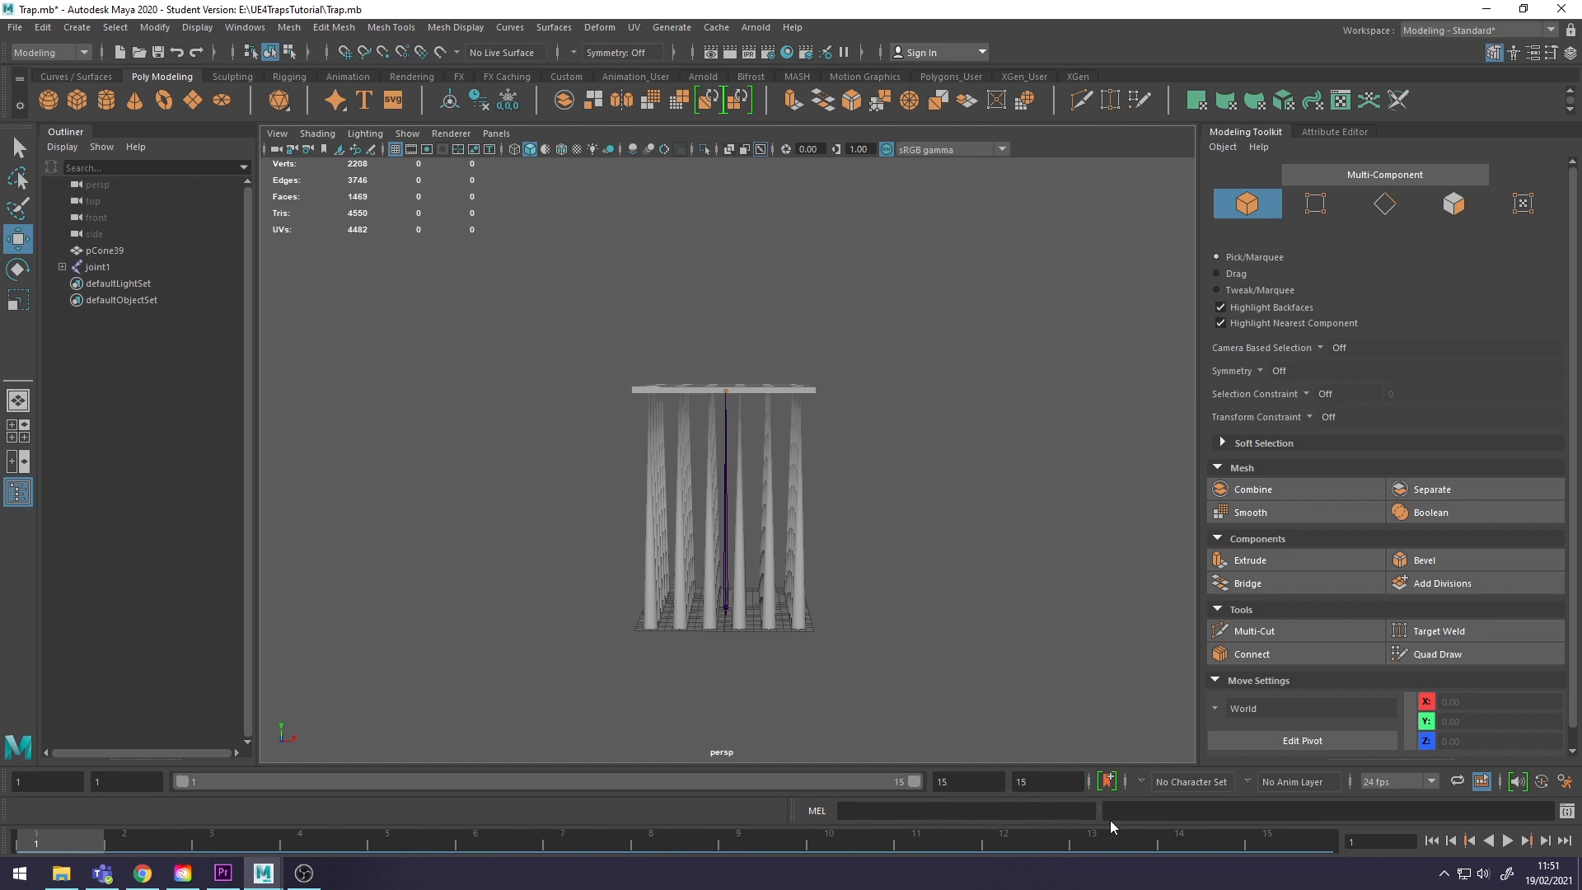
- Play the shortened range to review the rising spikes, stop playback, and return to frame 1
click(1508, 841)
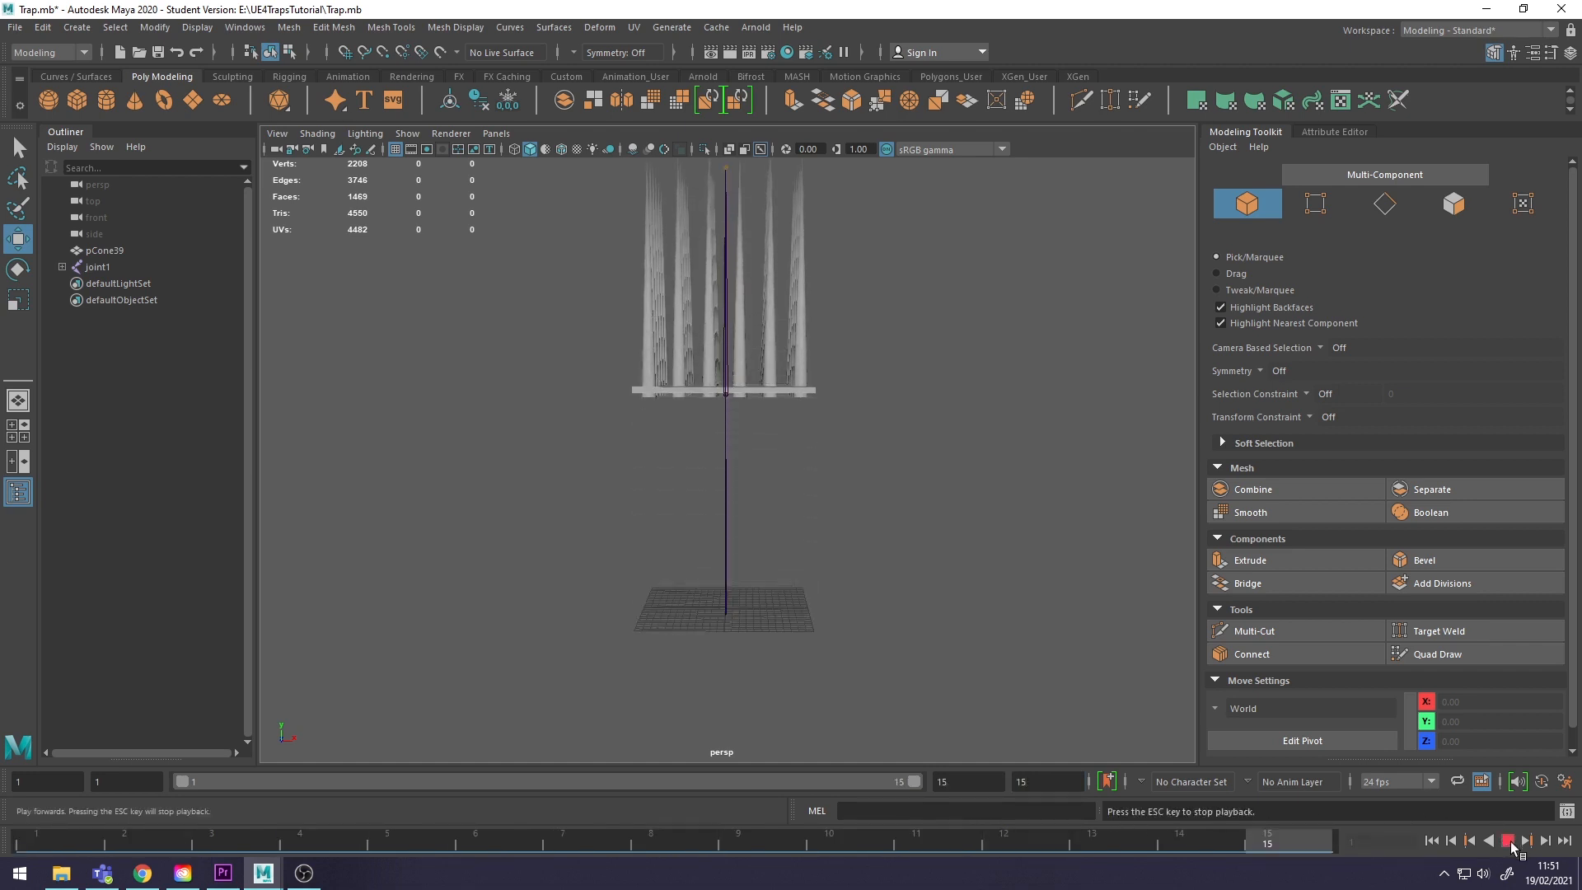
click(1509, 841)
click(1432, 841)
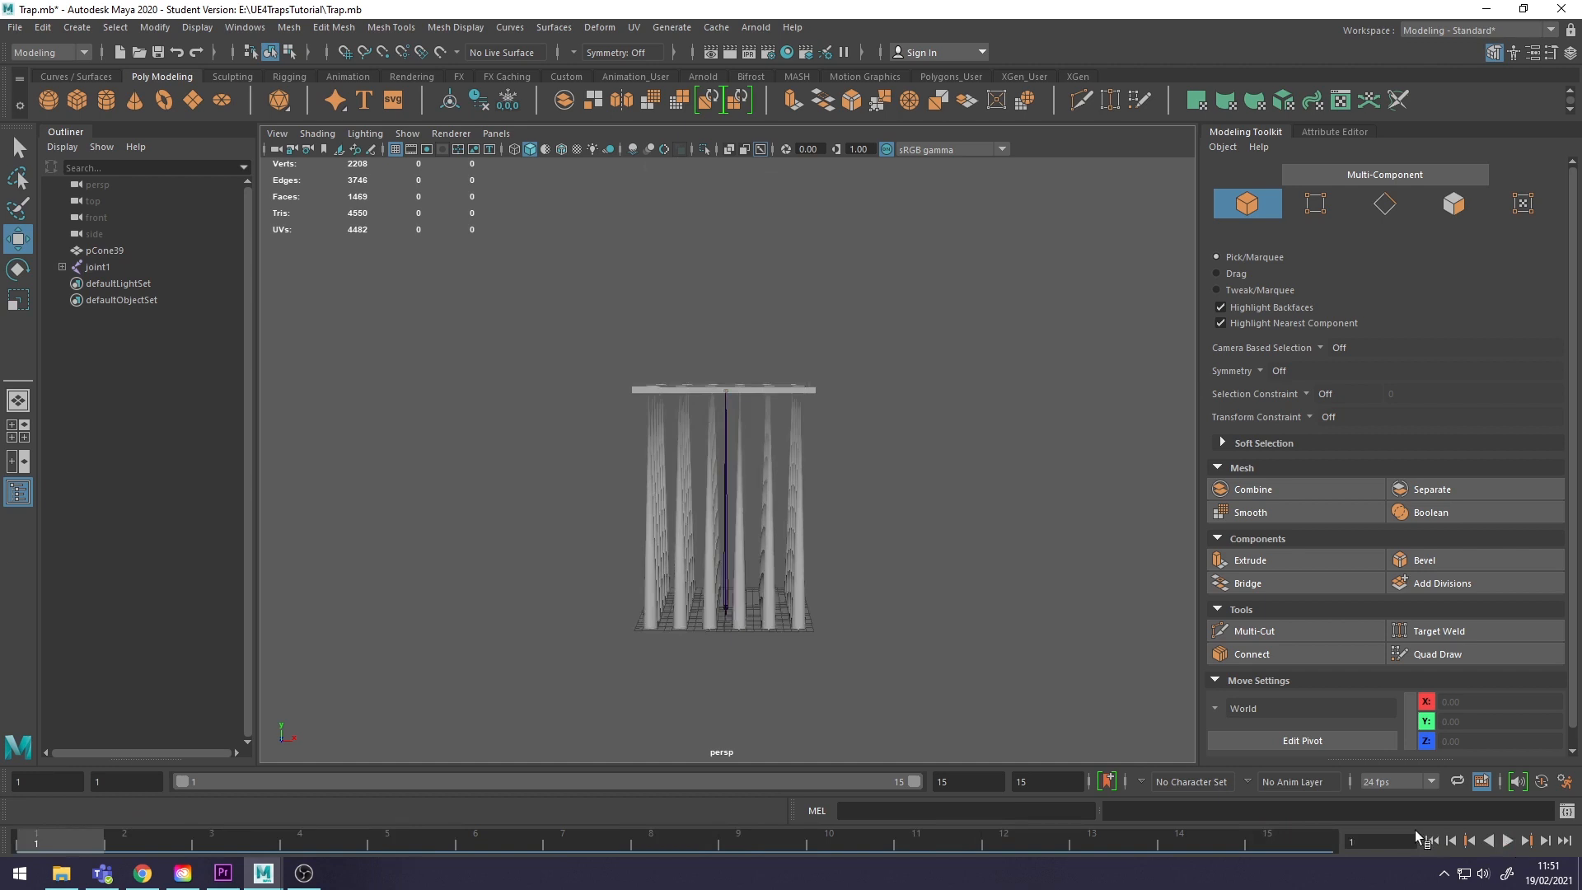
mouse_move(811, 571)
alt+middle_down()
mouse_move(804, 520)
mouse_move(811, 569)
alt+middle_up()
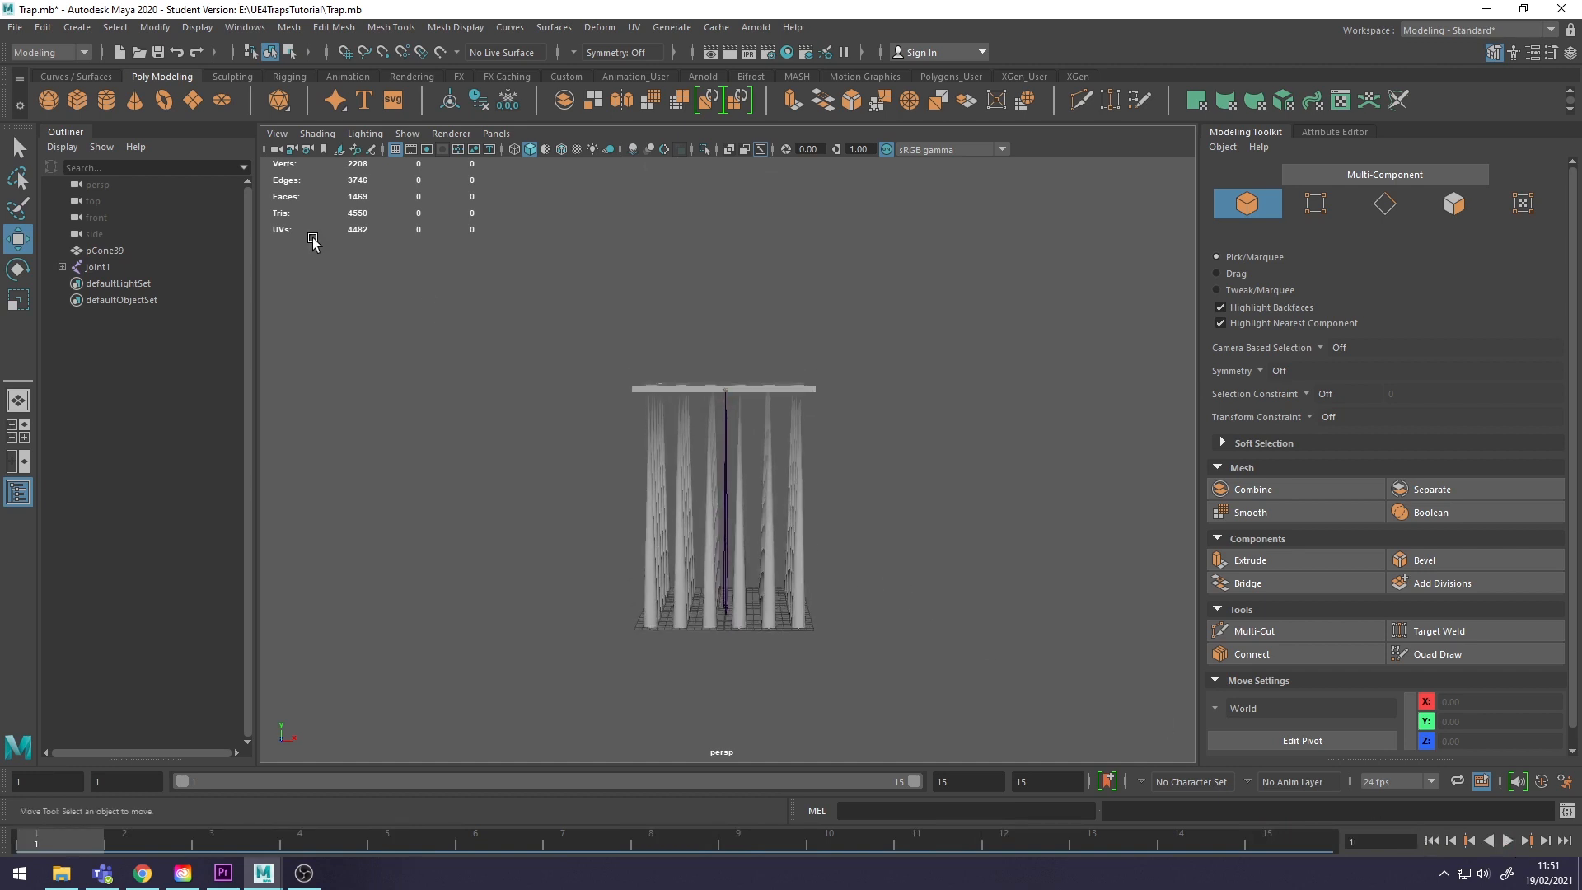
- Check the Export All options with the FBX export file type for the rising clip, and close them without exporting
click(15, 27)
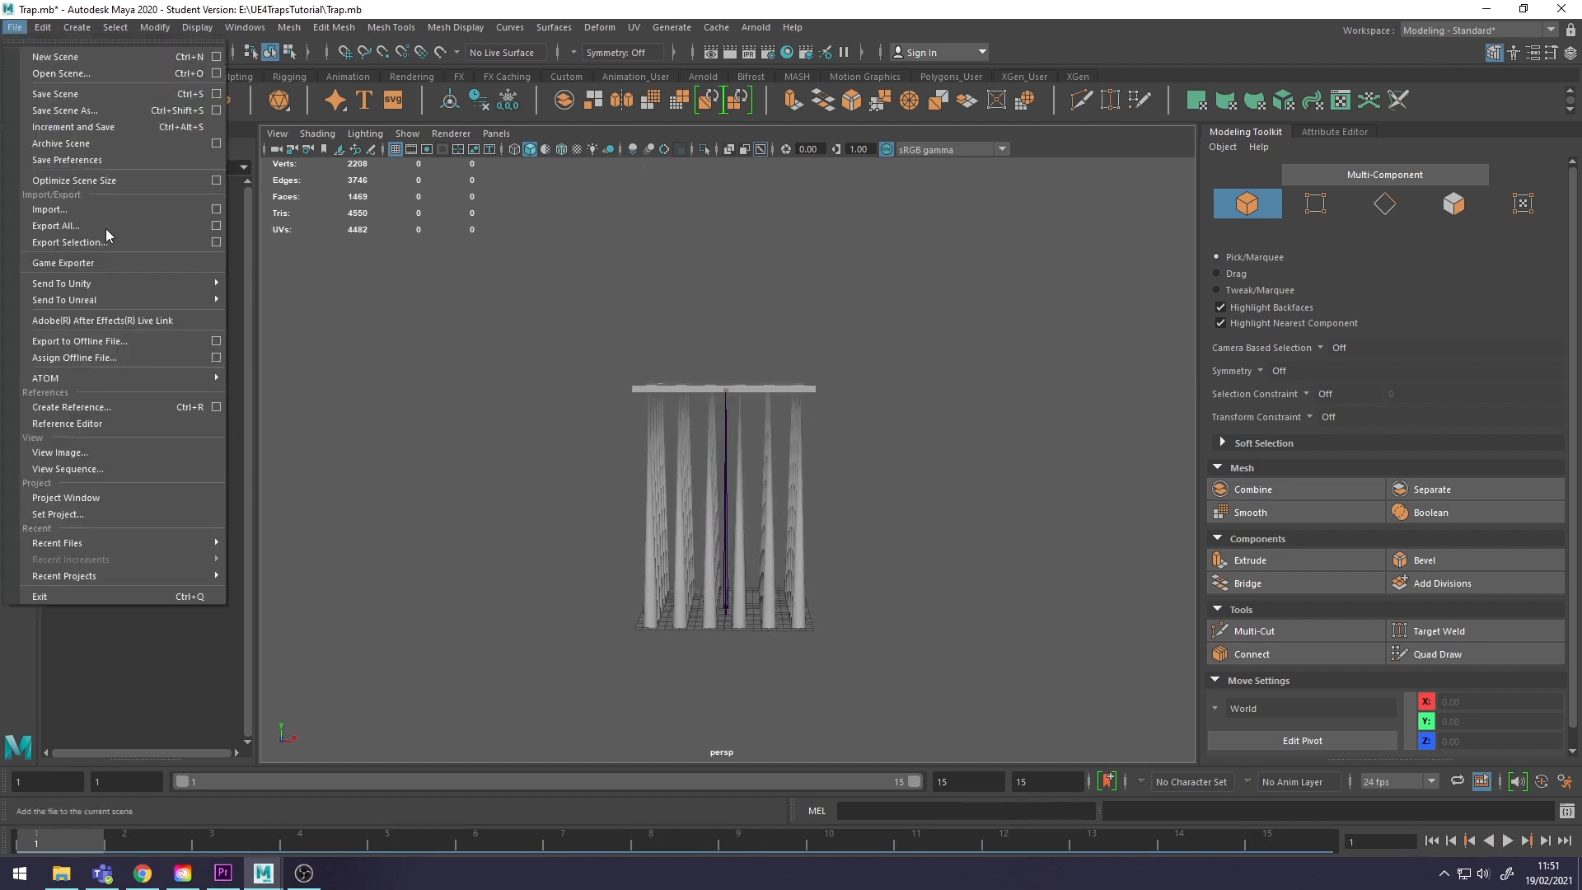
click(216, 227)
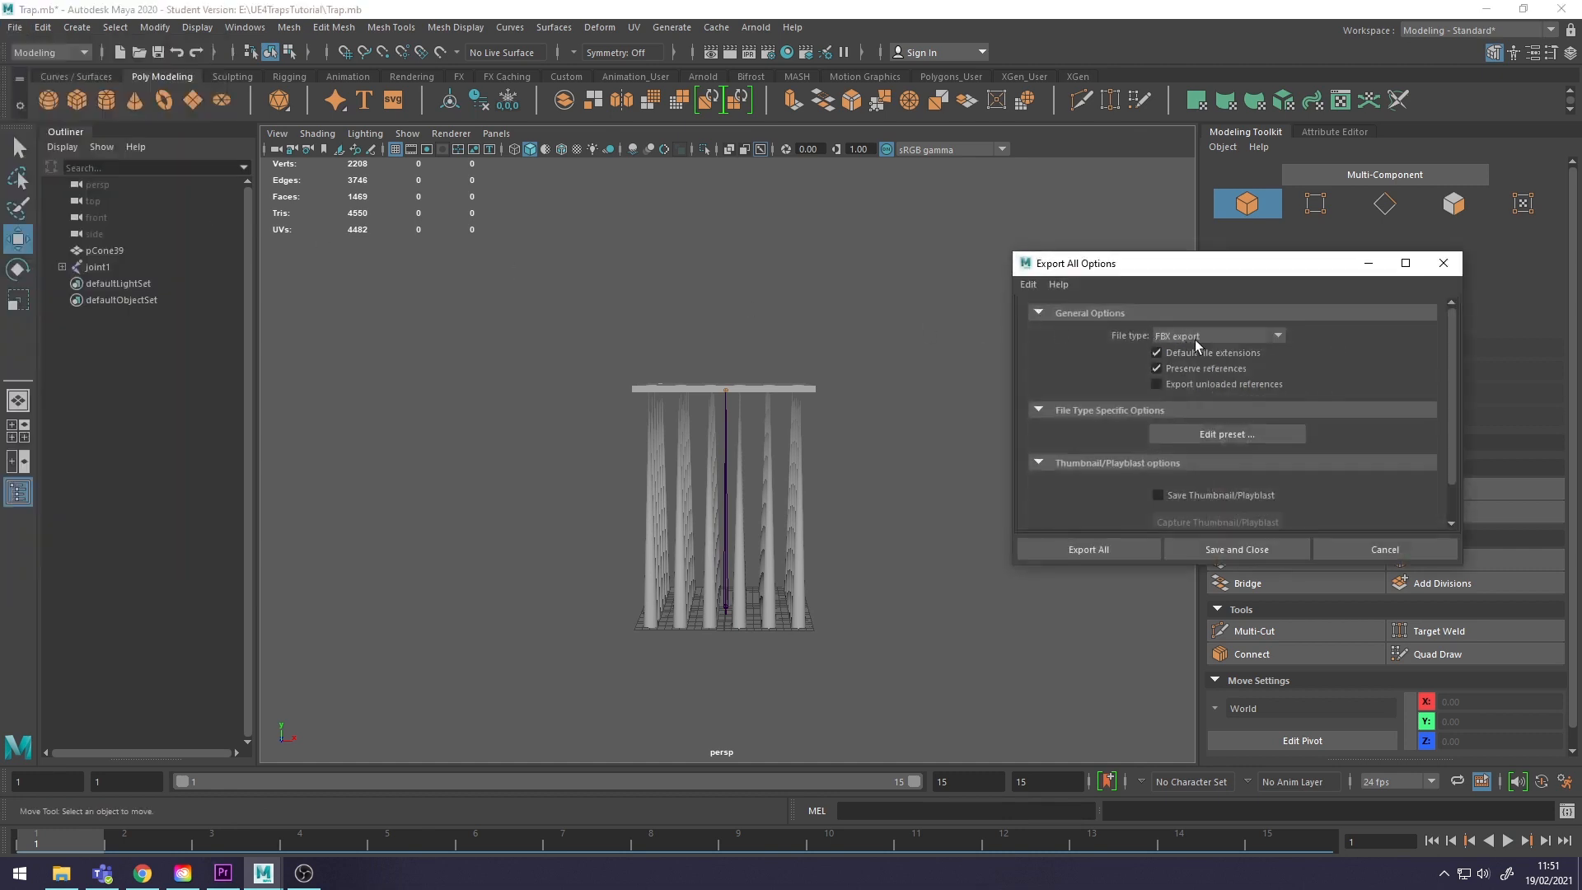
click(1440, 270)
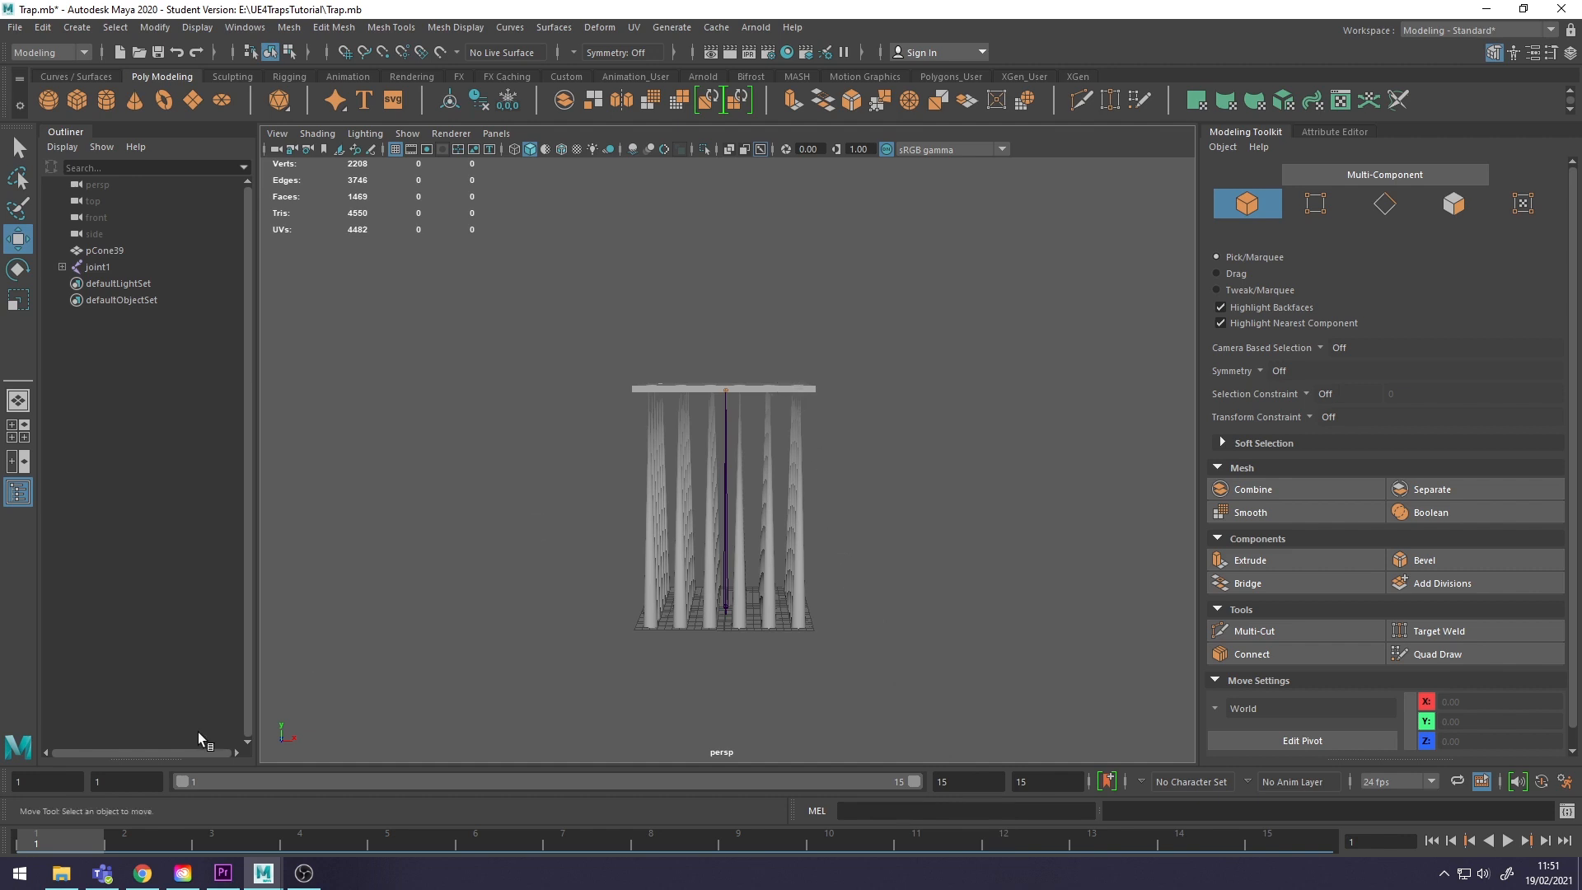
- Set the animation start time to 15
click(26, 784)
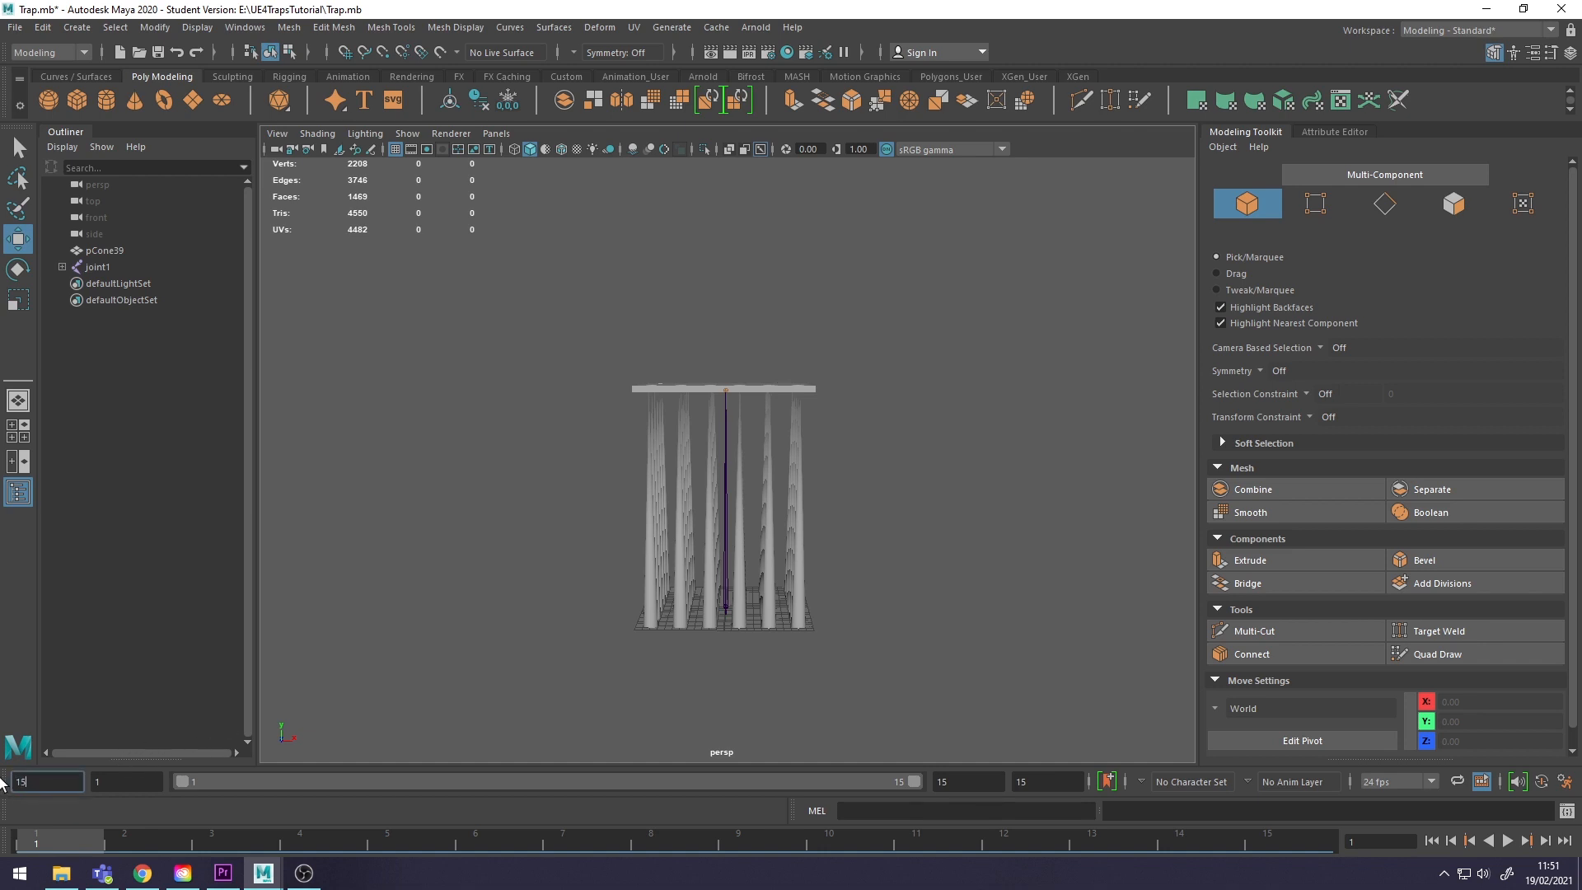
text(15)
key(Return)
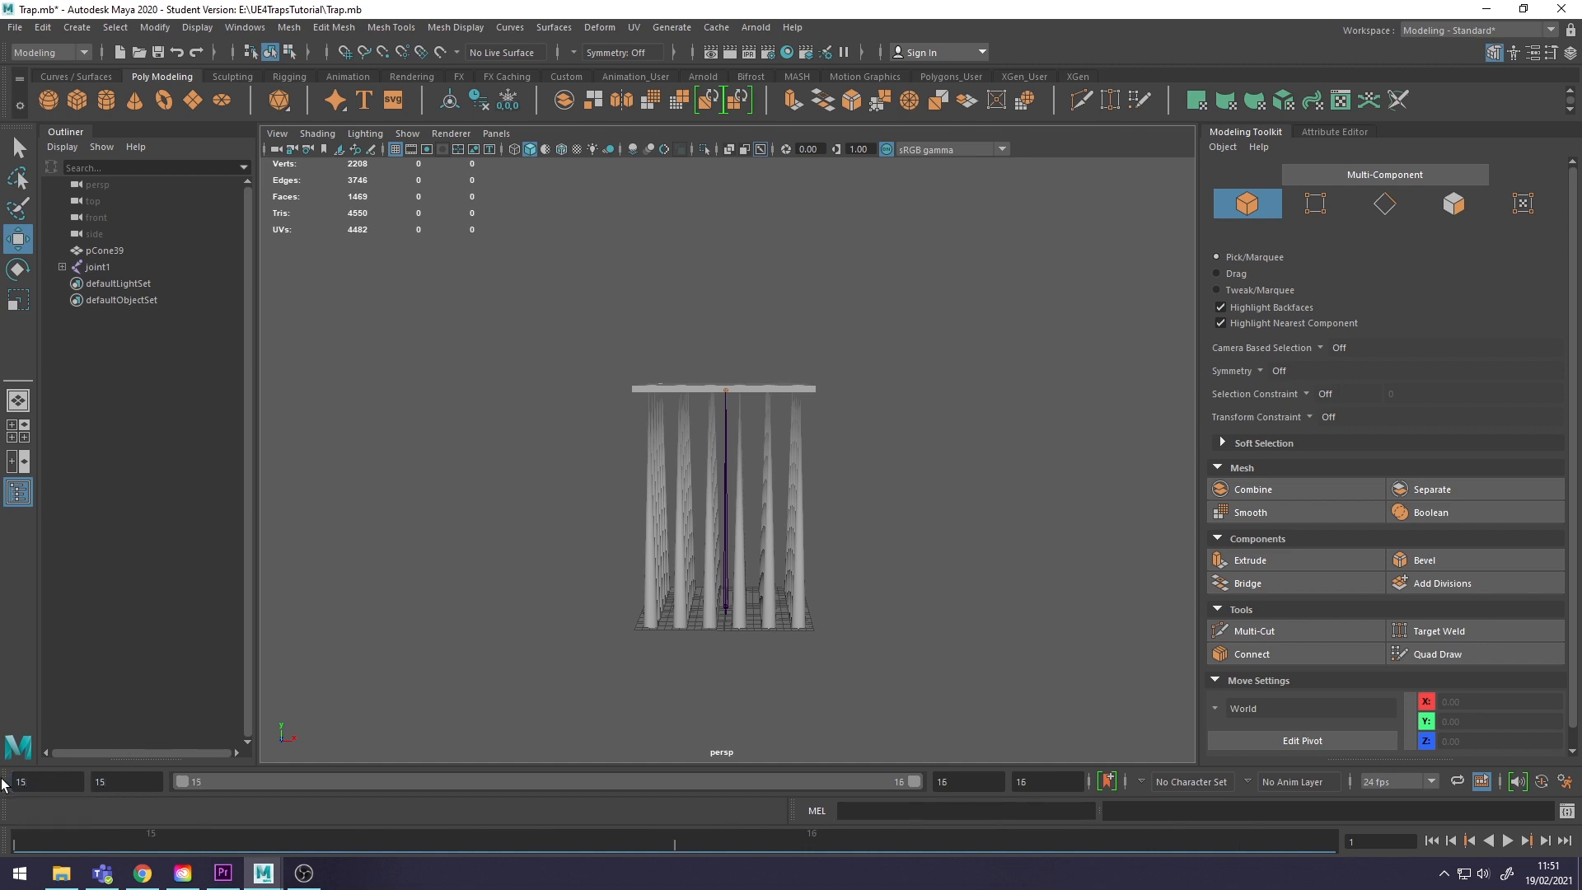
- Set the animation end time to 30, extend the playback range to frames 15–30, and play it to review the lowering spikes
click(1043, 785)
text(3)
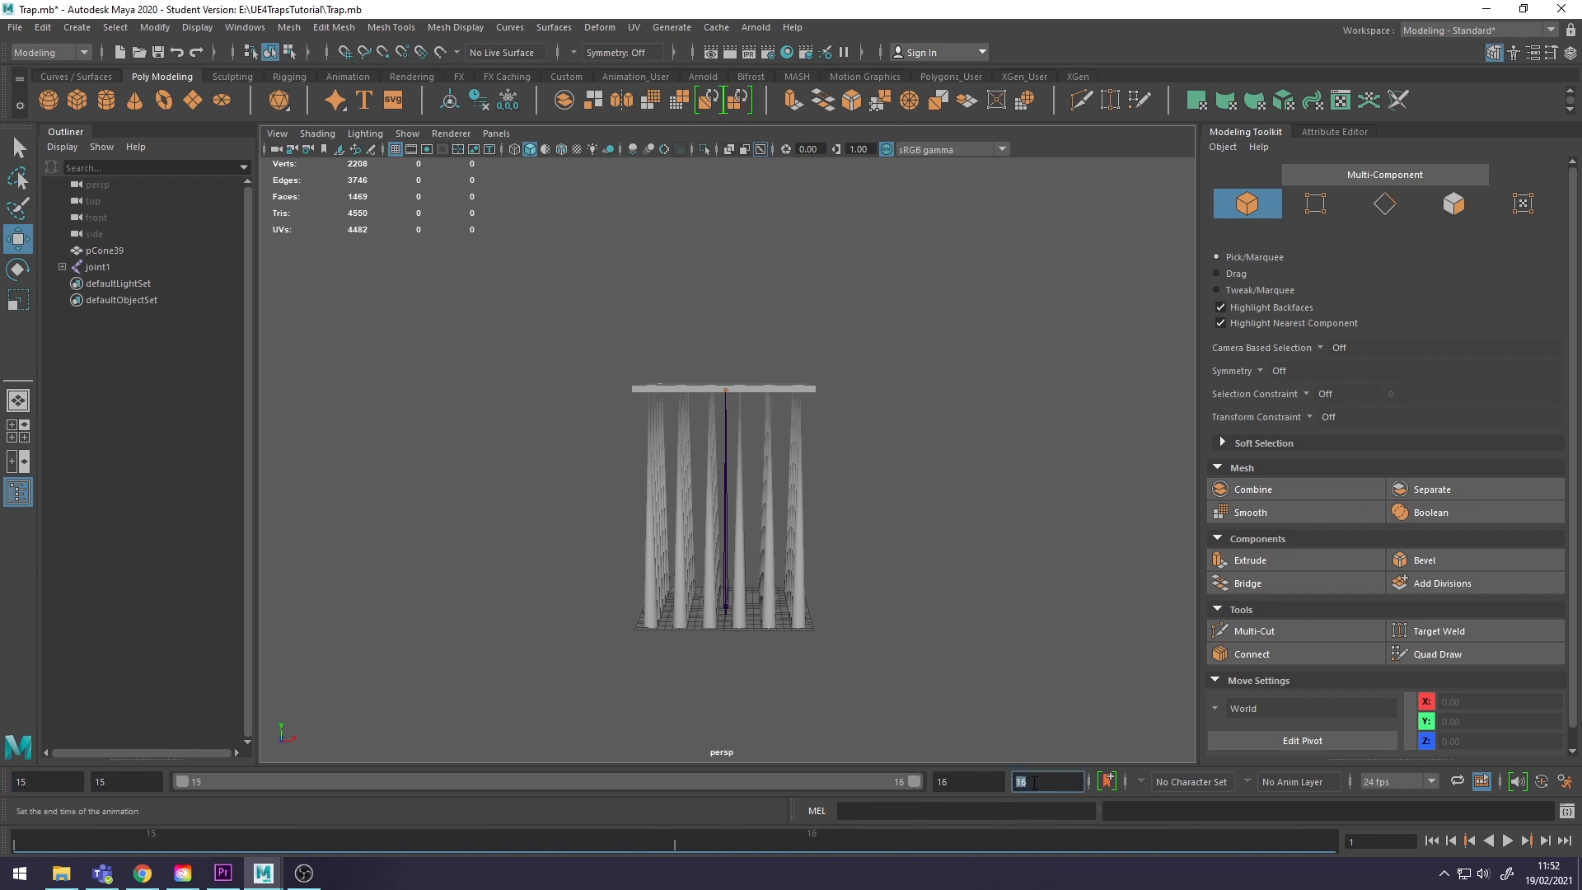
text(0)
key(Return)
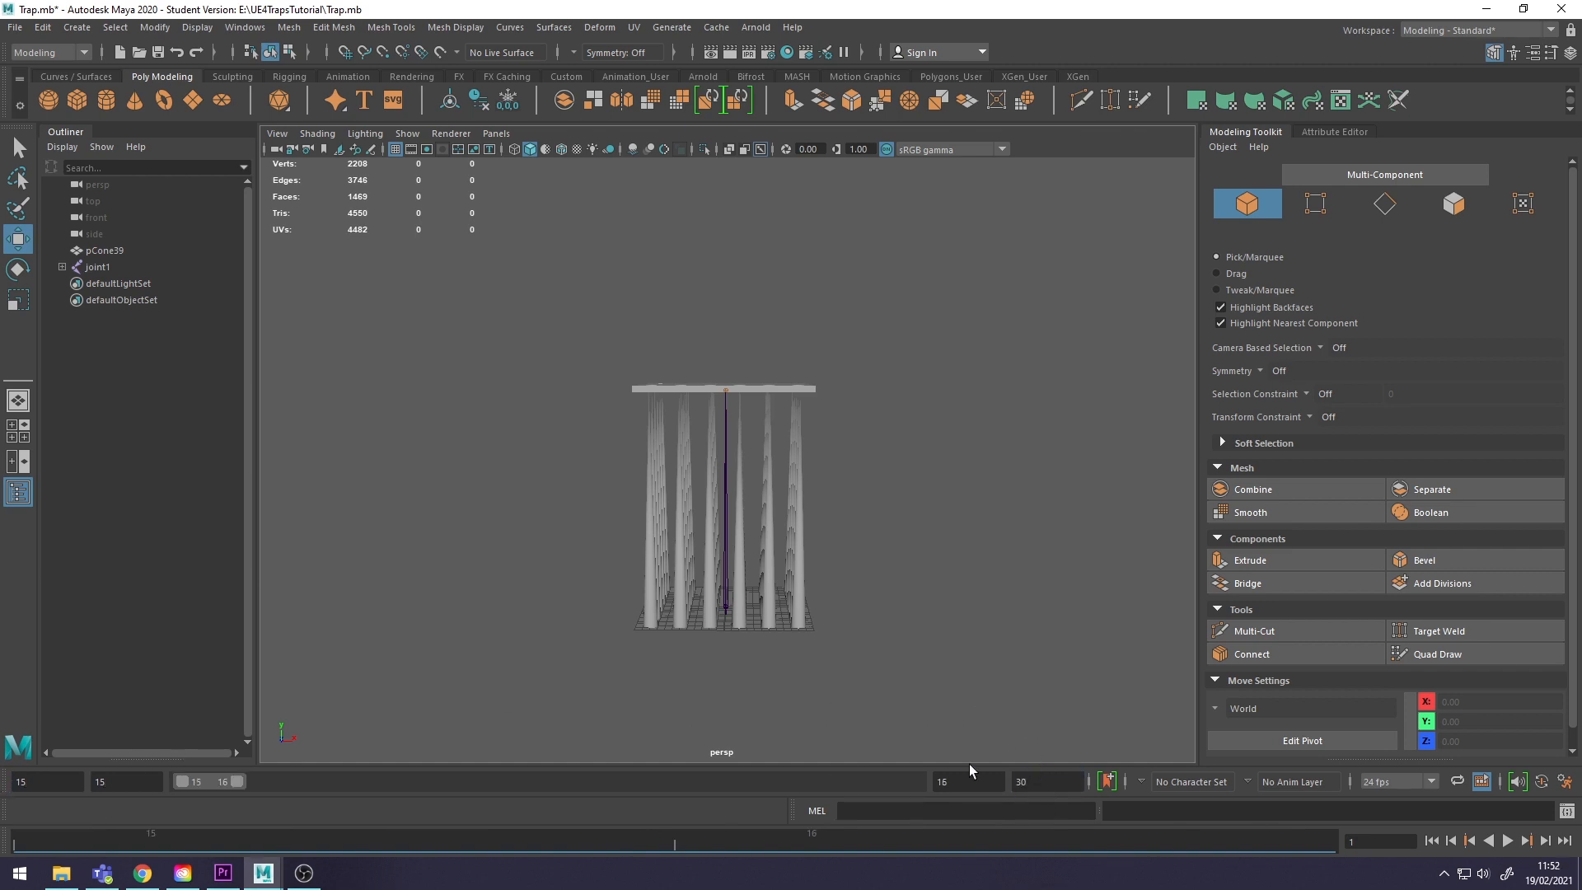
drag(240, 780, 905, 784)
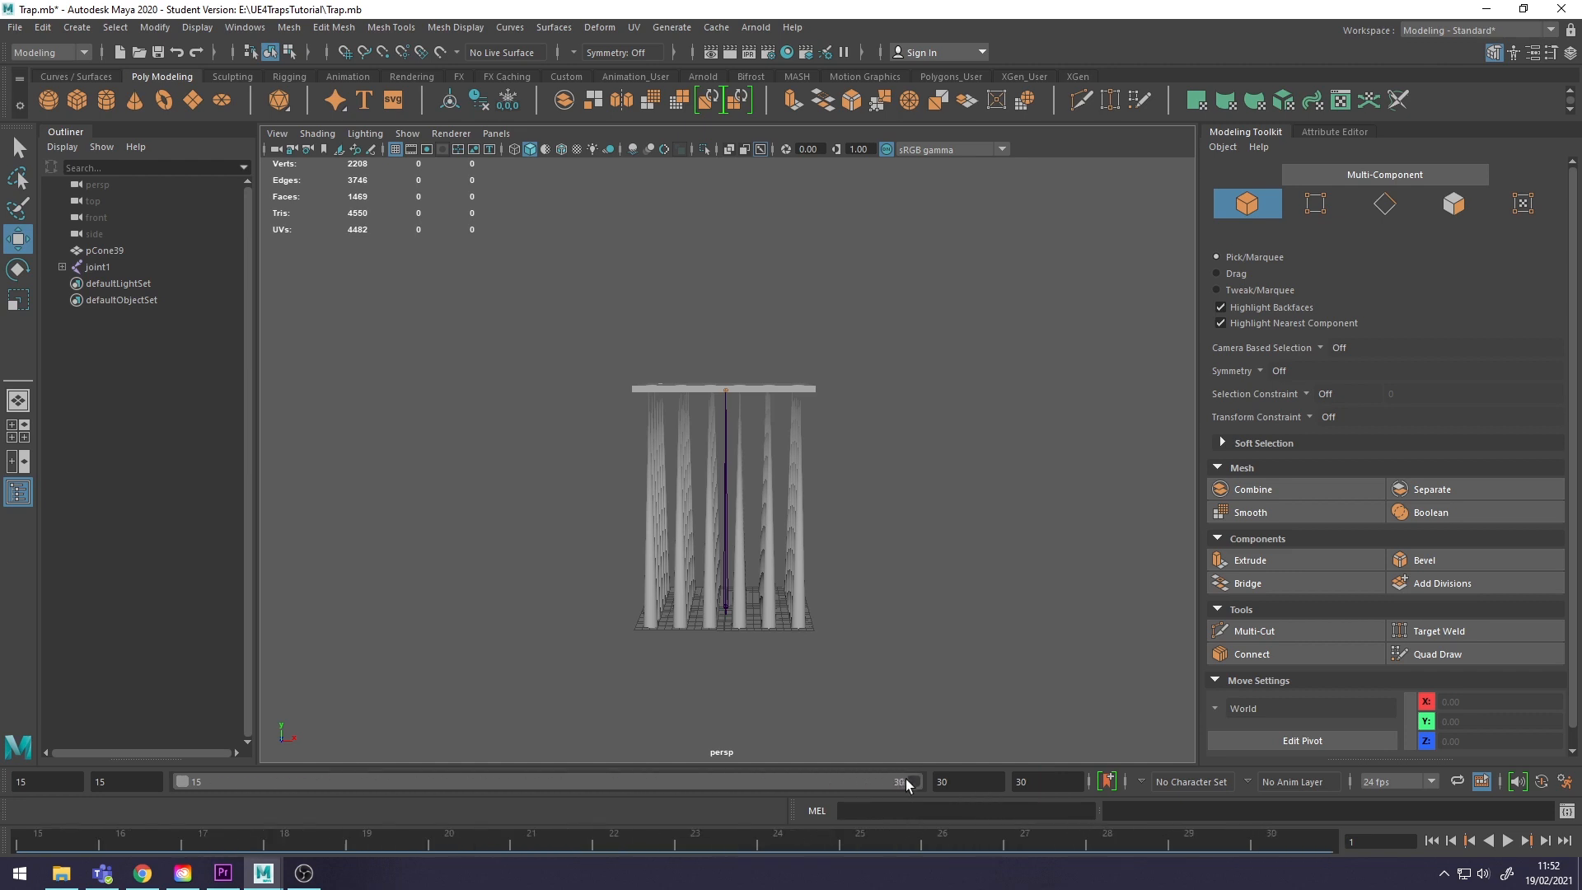
click(1508, 842)
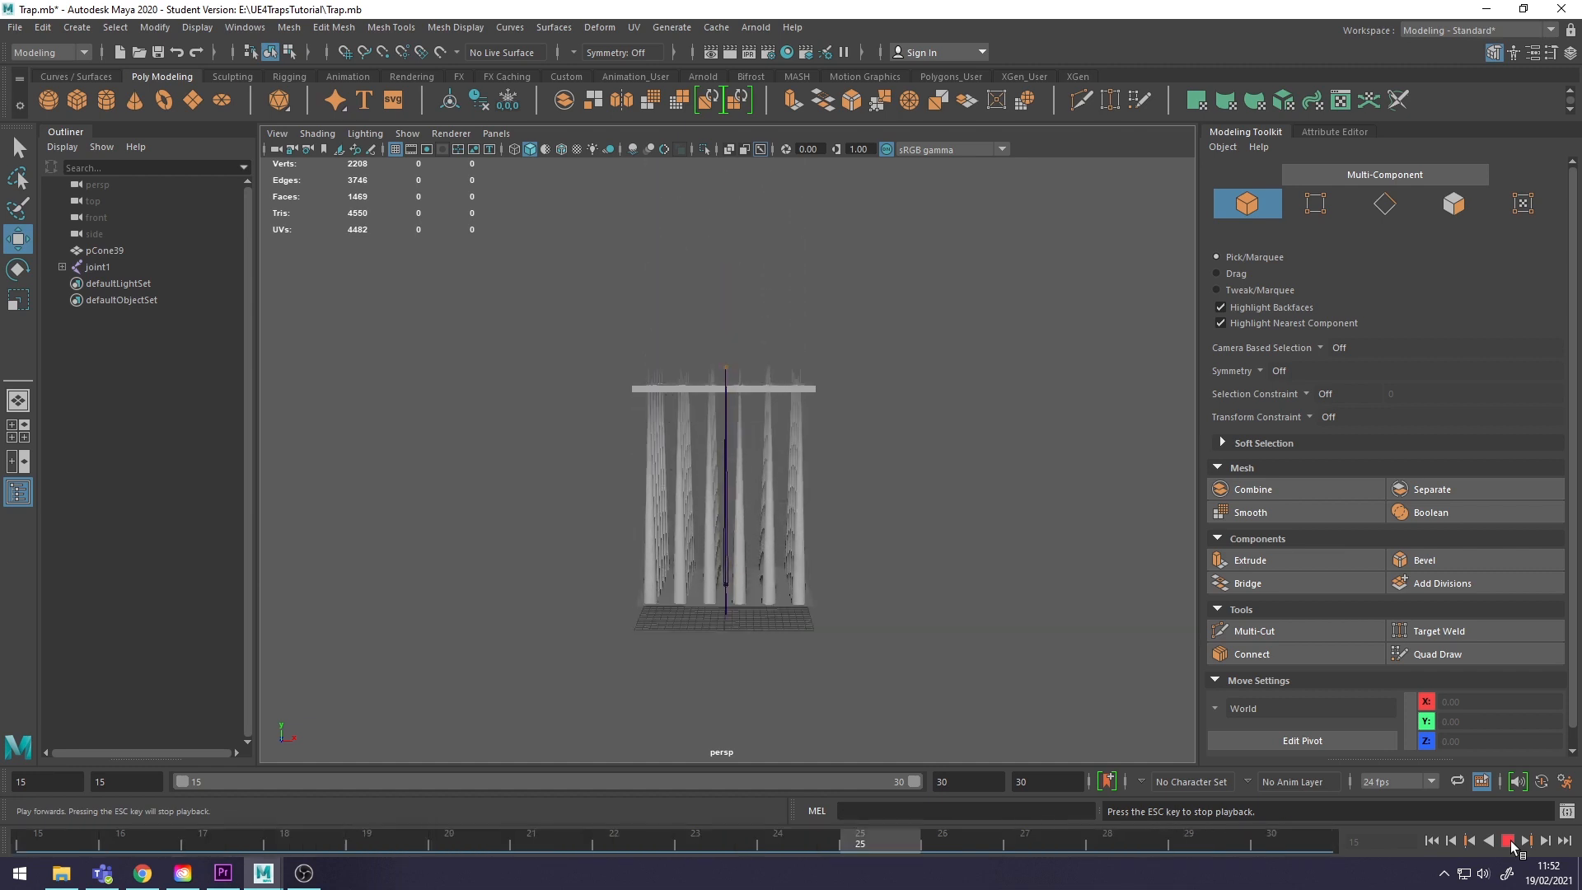
click(1508, 841)
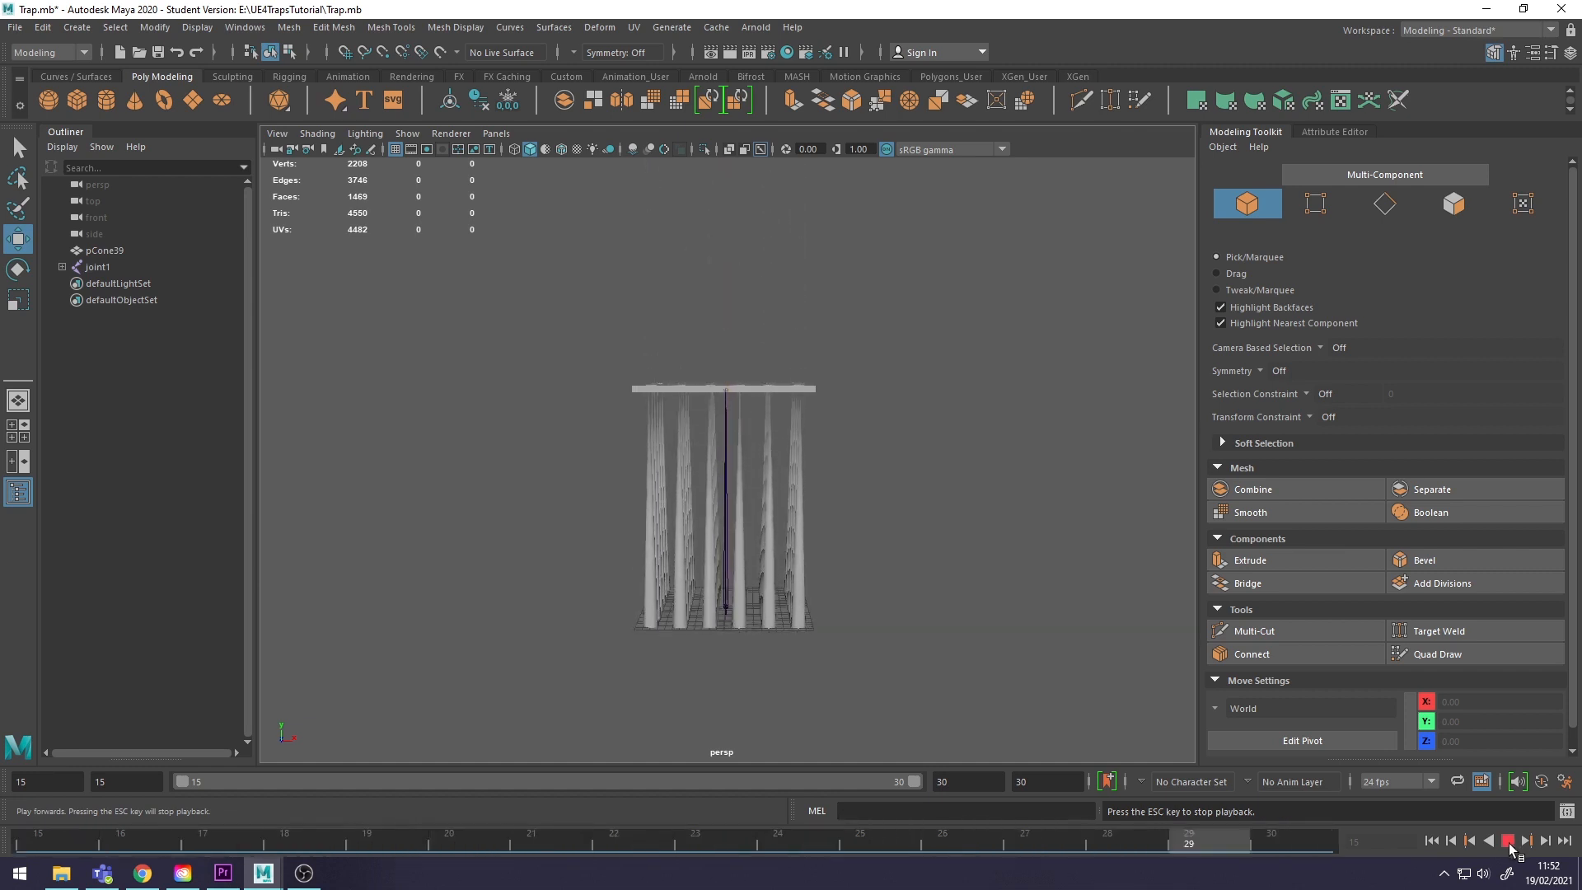
- Check the Export All options with the FBX export file type for the lowering clip, and dismiss them without exporting
click(15, 27)
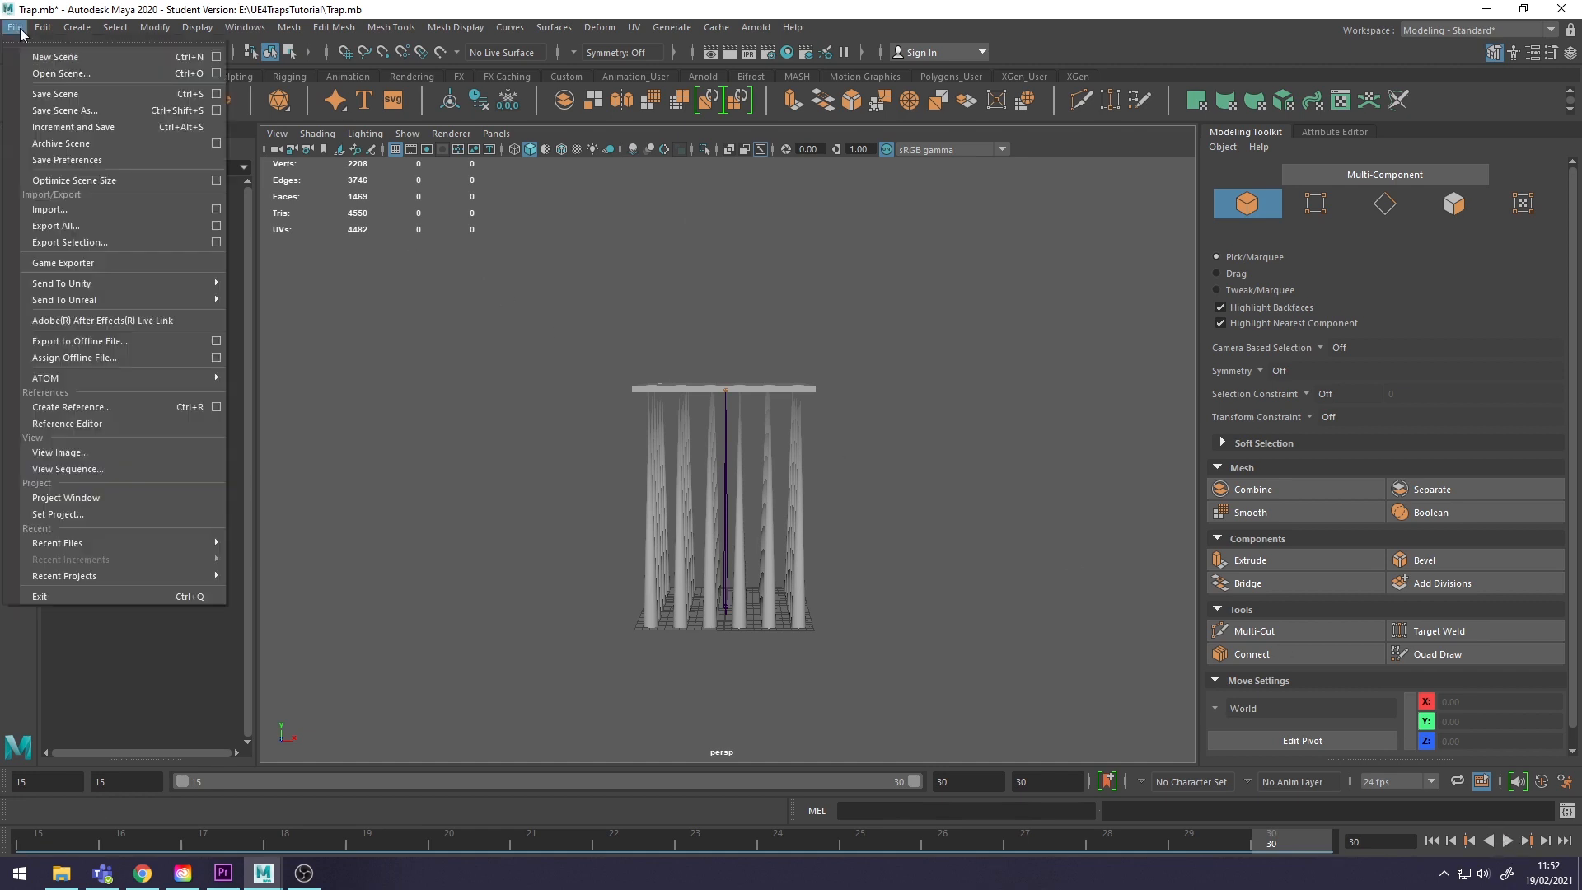
click(216, 225)
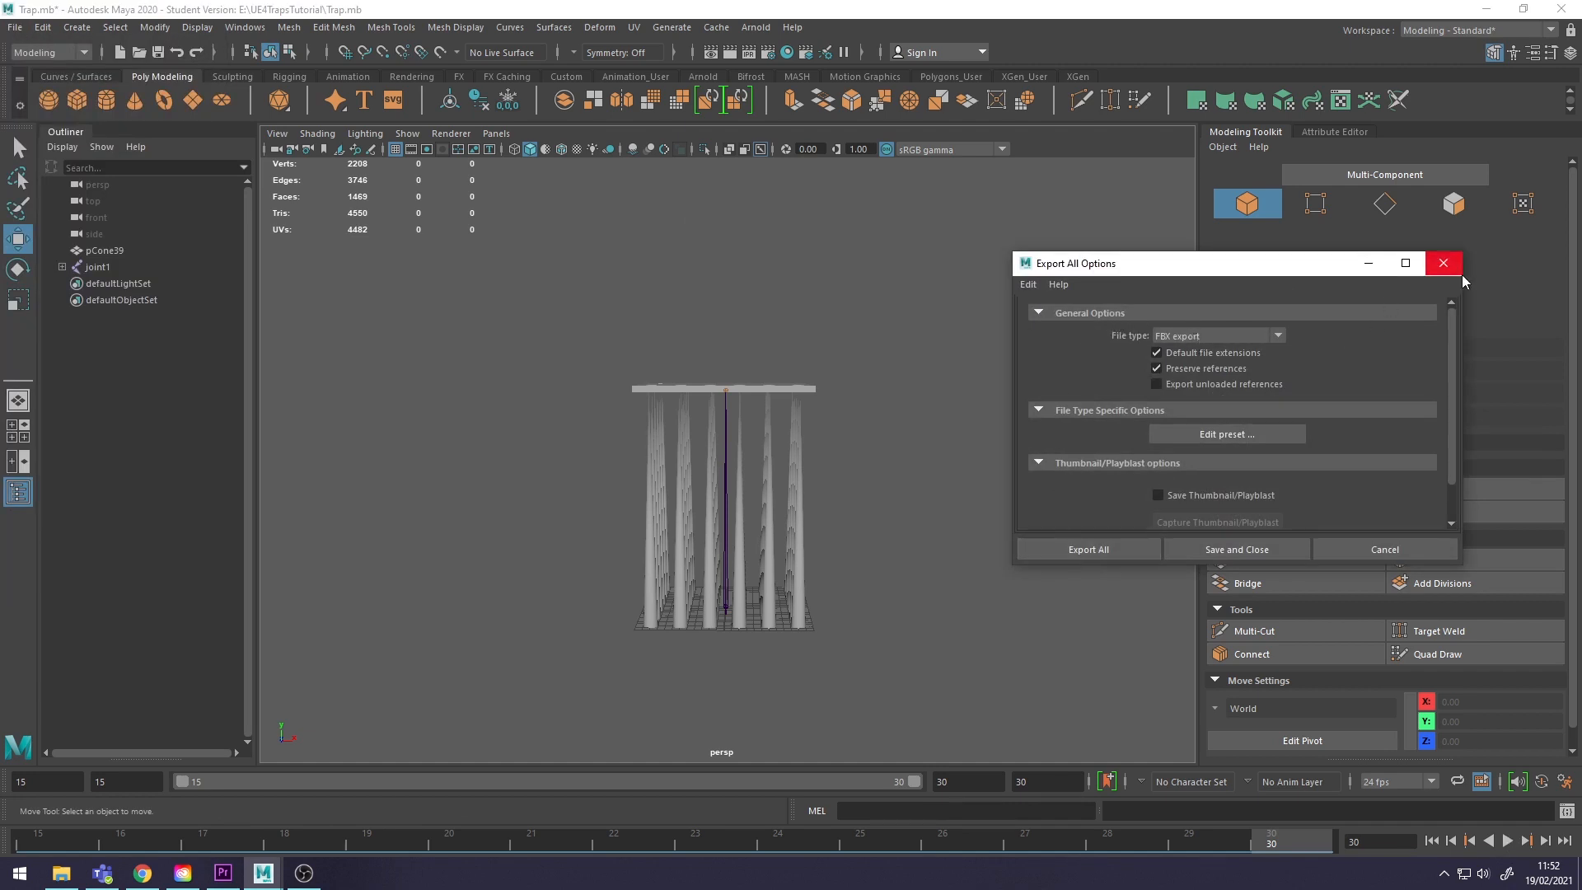
click(1459, 270)
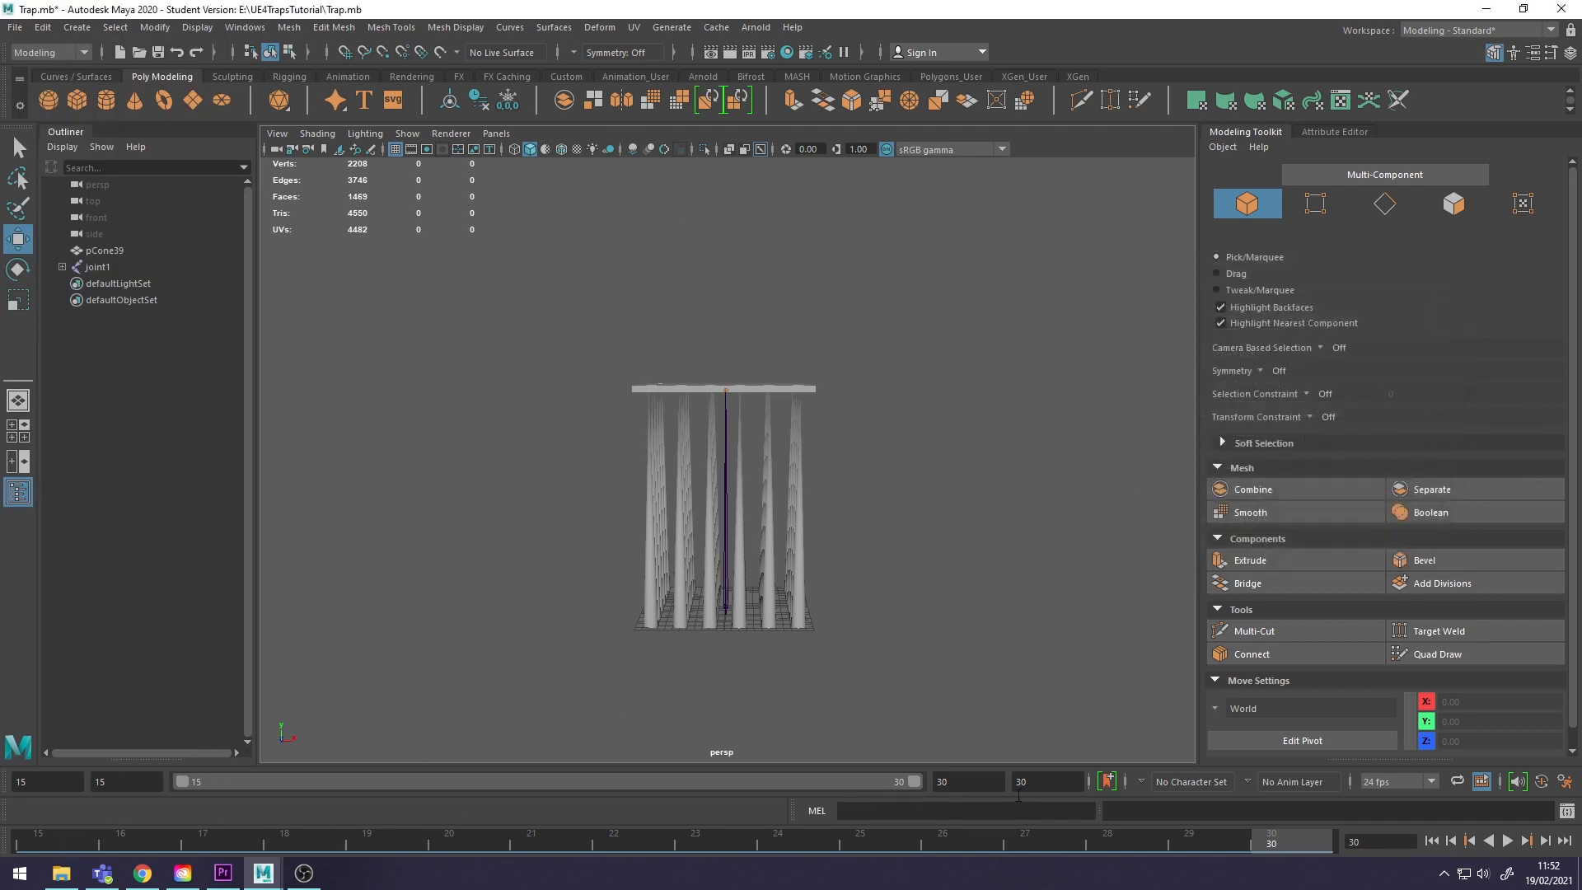